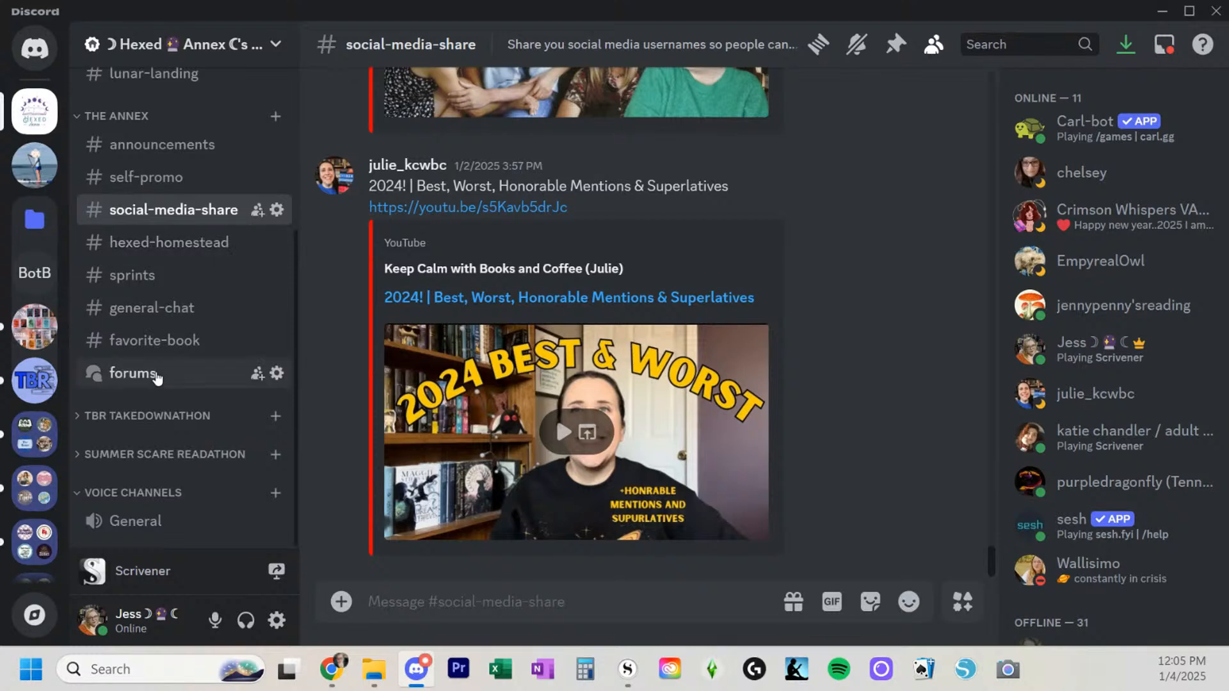
Open the favorite-book channel, followed by the forums channel, to view their contents
left_click(178, 339)
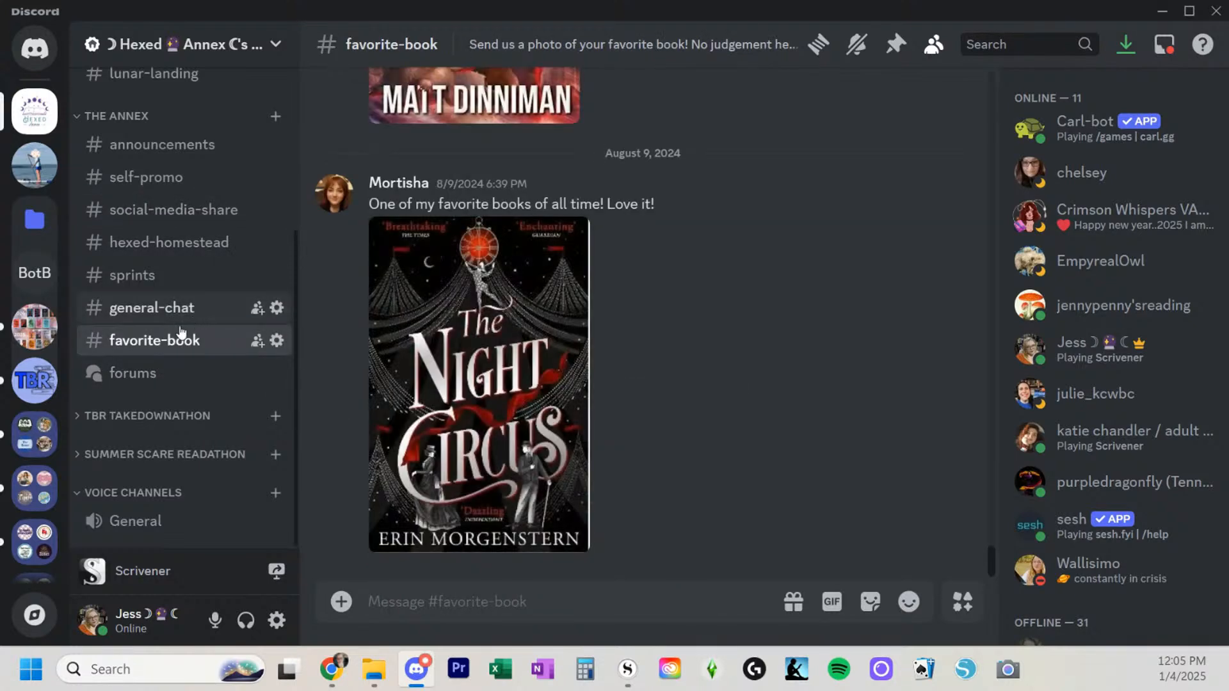
left_click(142, 379)
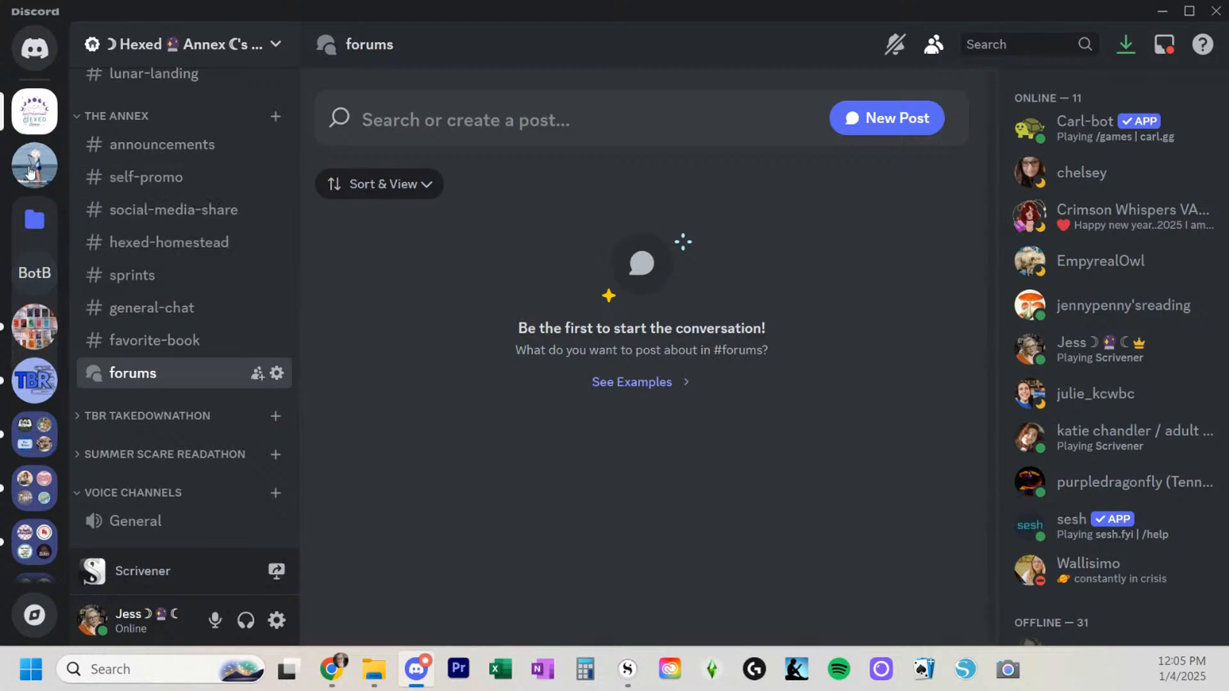
scroll(75, 265, "up", 3)
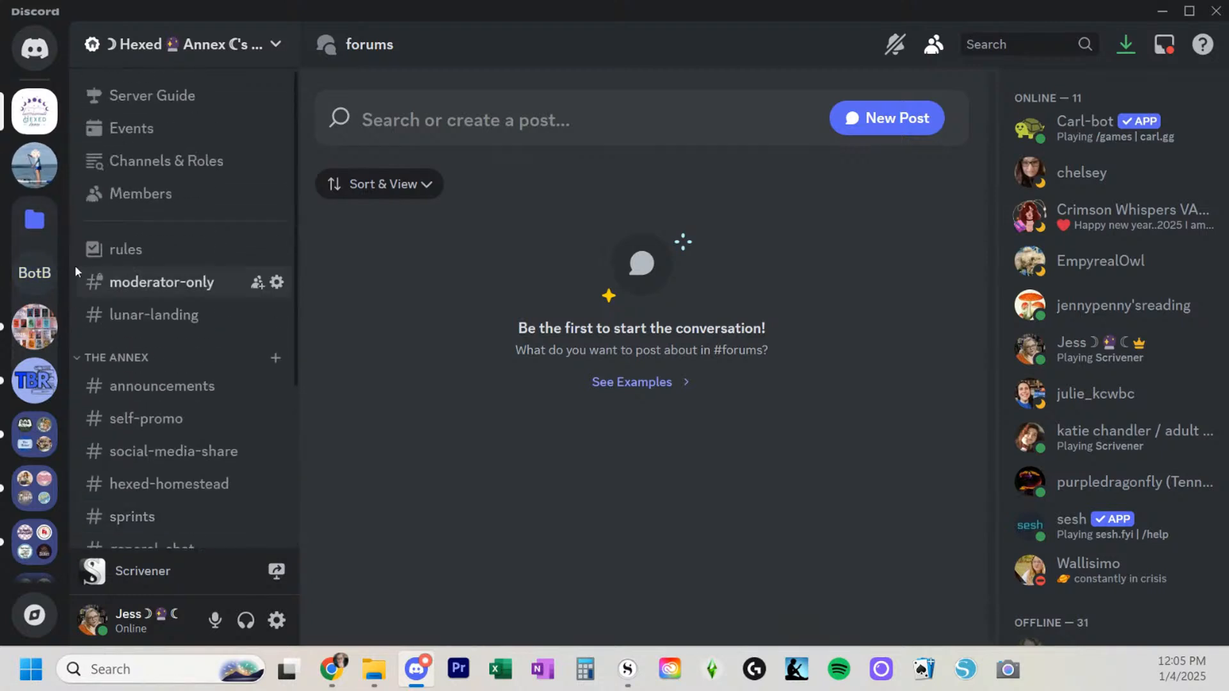
Expand the last server folder and open the Storytellers' Hearth Community server
scroll(40, 296, "down", 2)
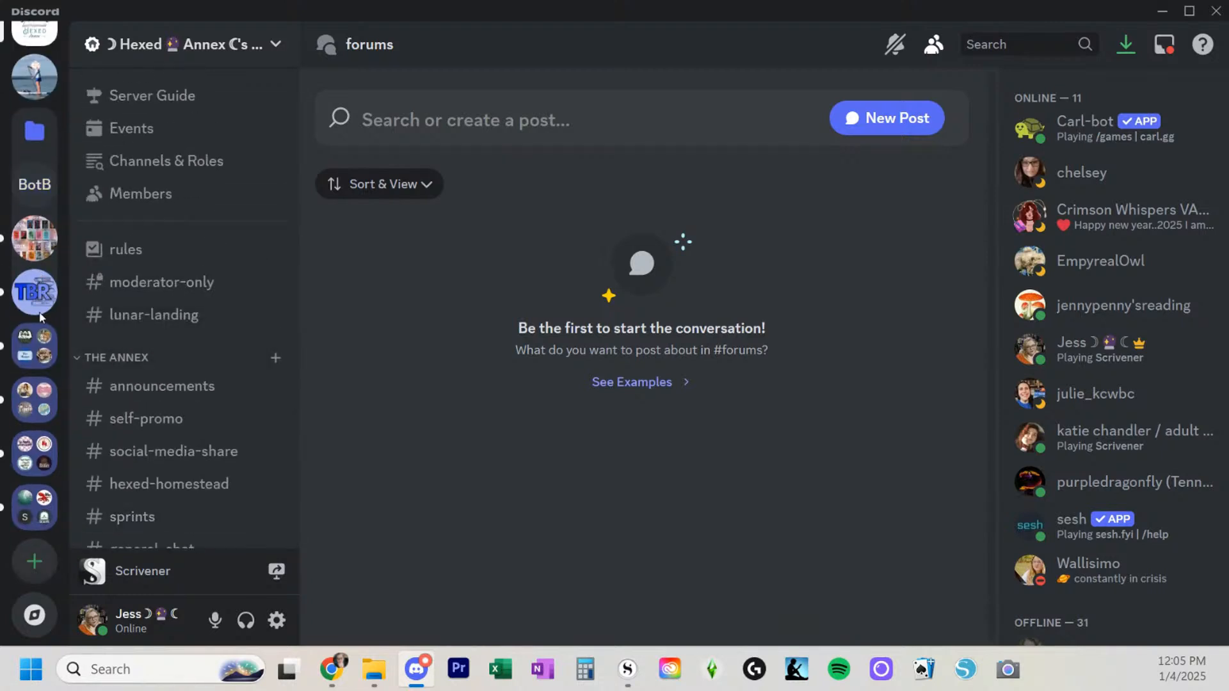
left_click(40, 519)
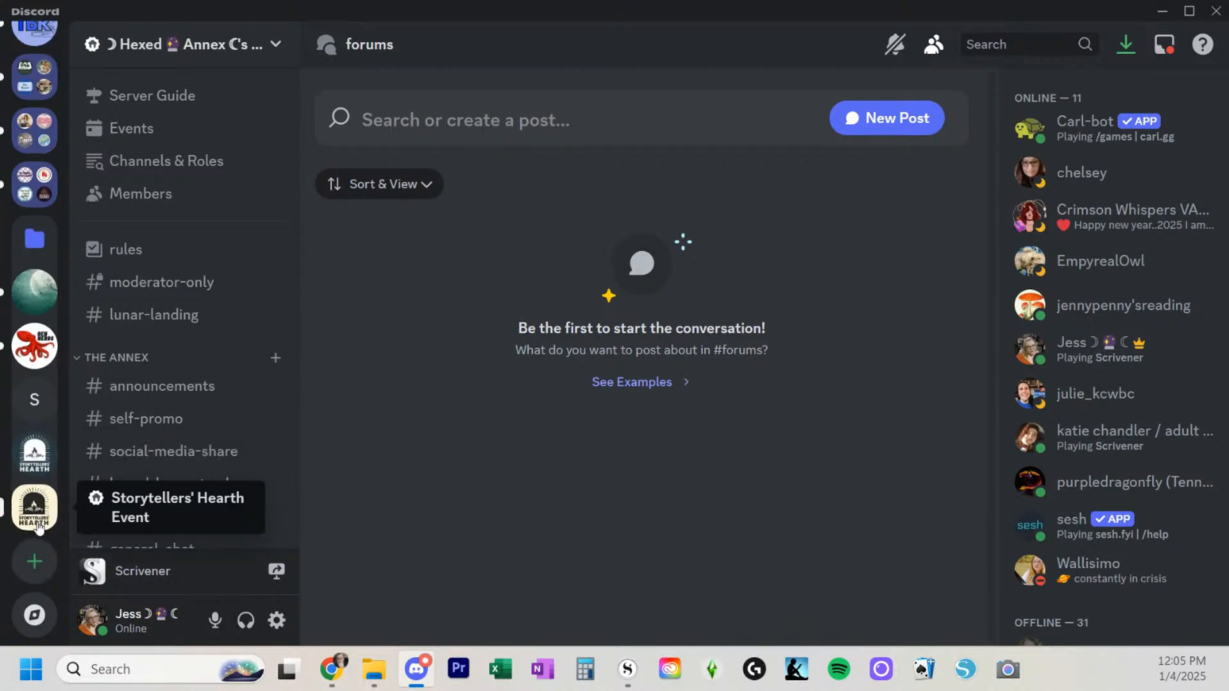
left_click(34, 454)
Examine how the Storytellers' Hearth Community channels are organised into categories, from Information through Promo Everything
scroll(142, 398, "down", 3)
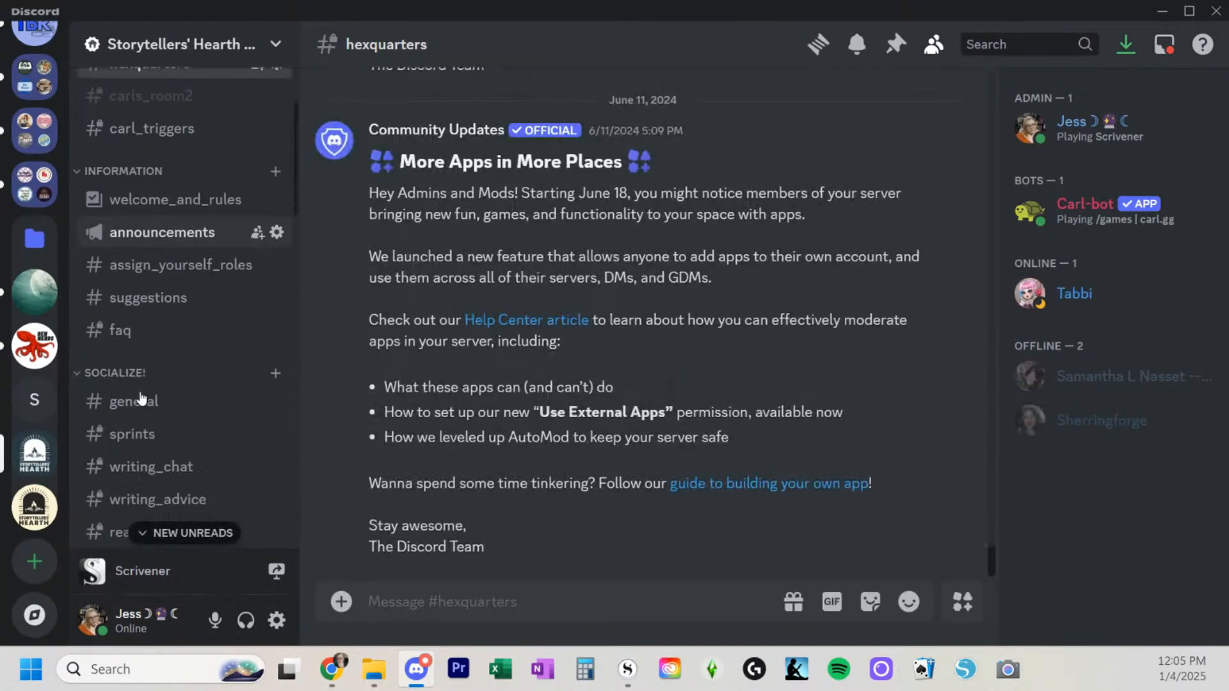
scroll(142, 398, "down", 12)
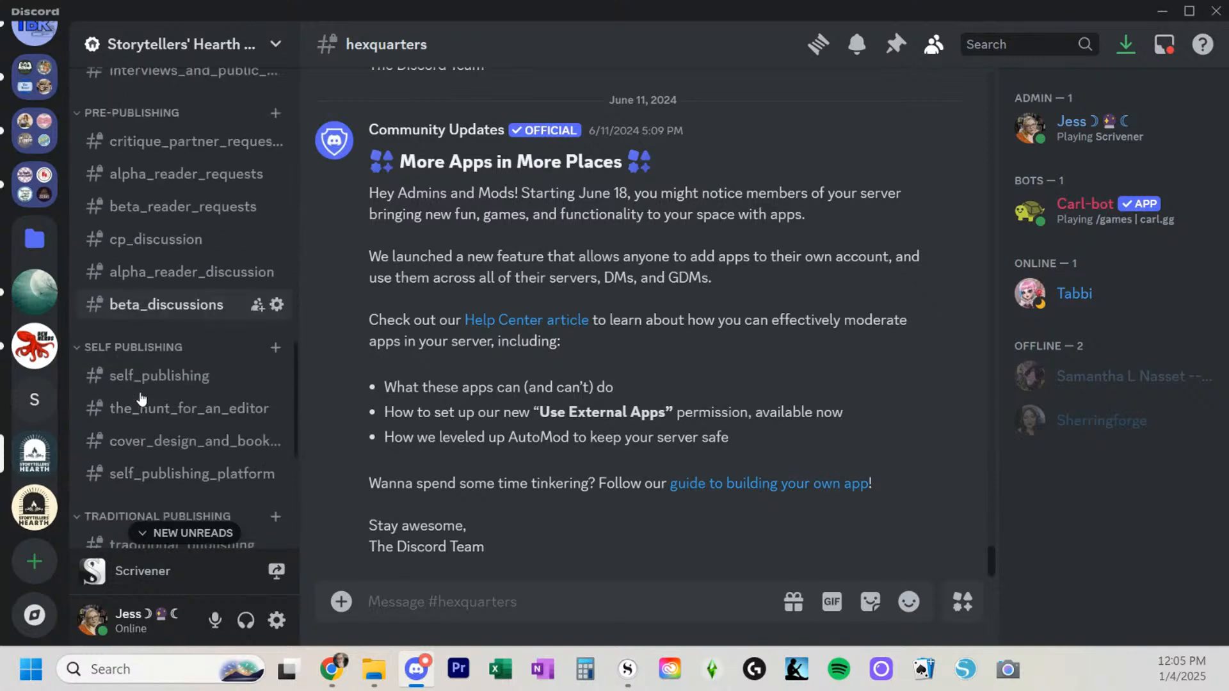
scroll(142, 398, "down", 10)
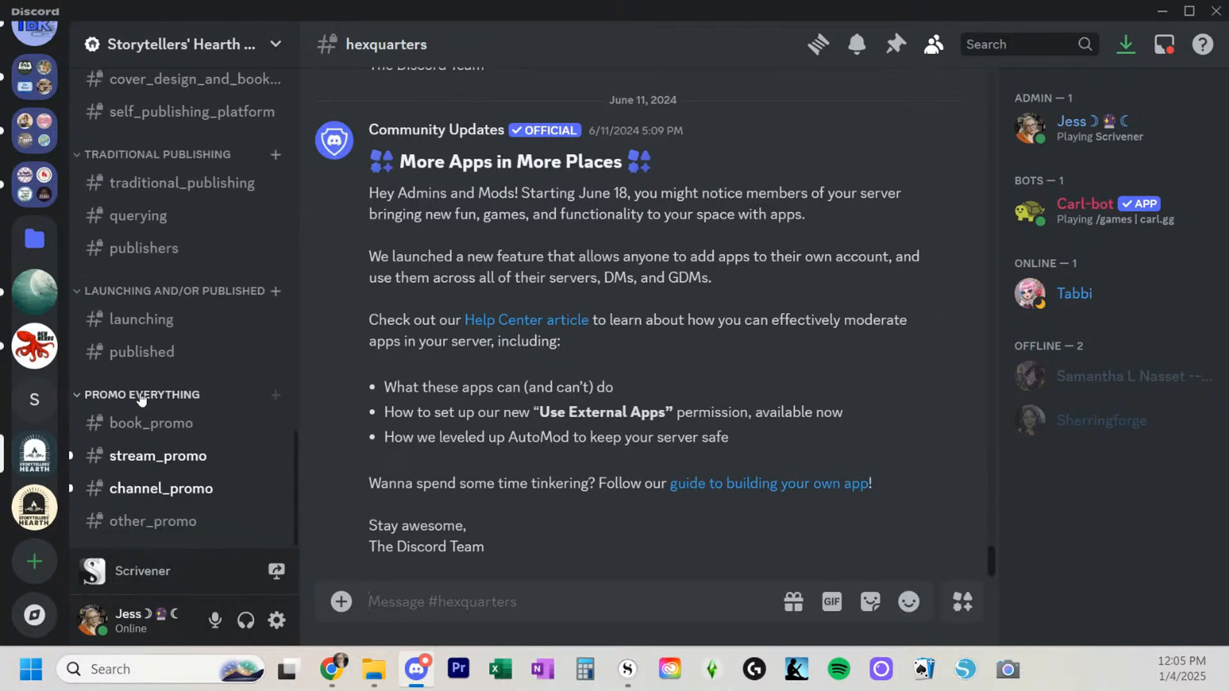
scroll(142, 398, "up", 20)
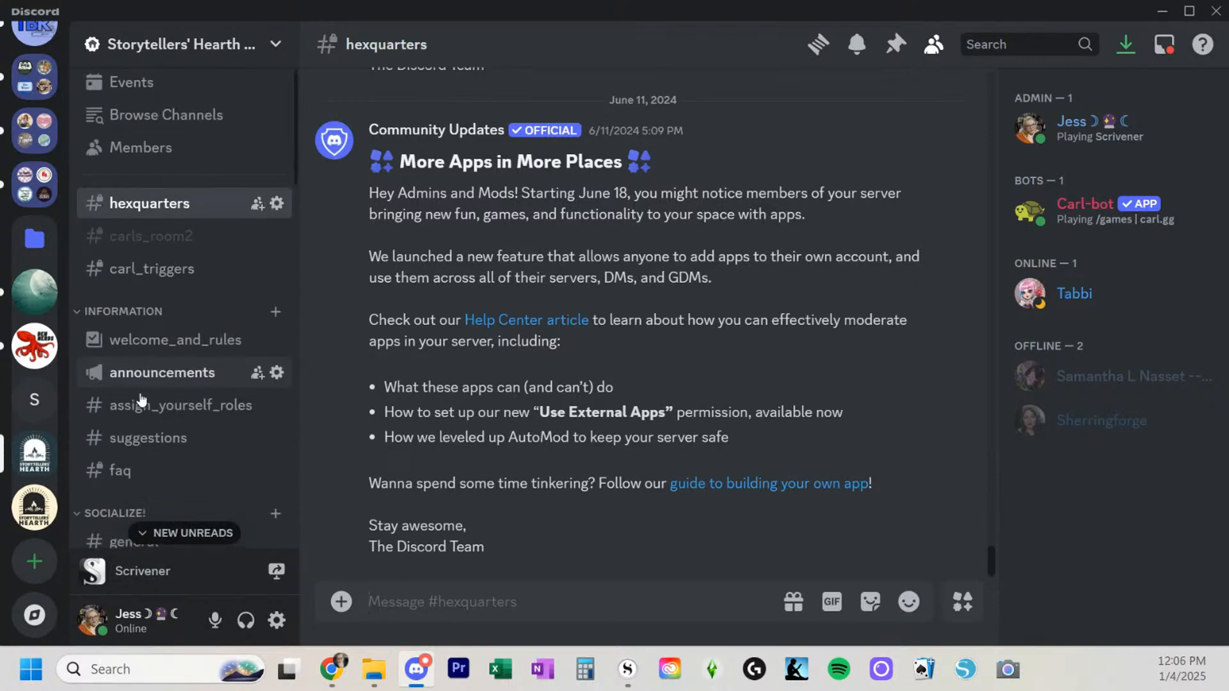
scroll(142, 398, "down", 5)
scroll(142, 398, "up", 5)
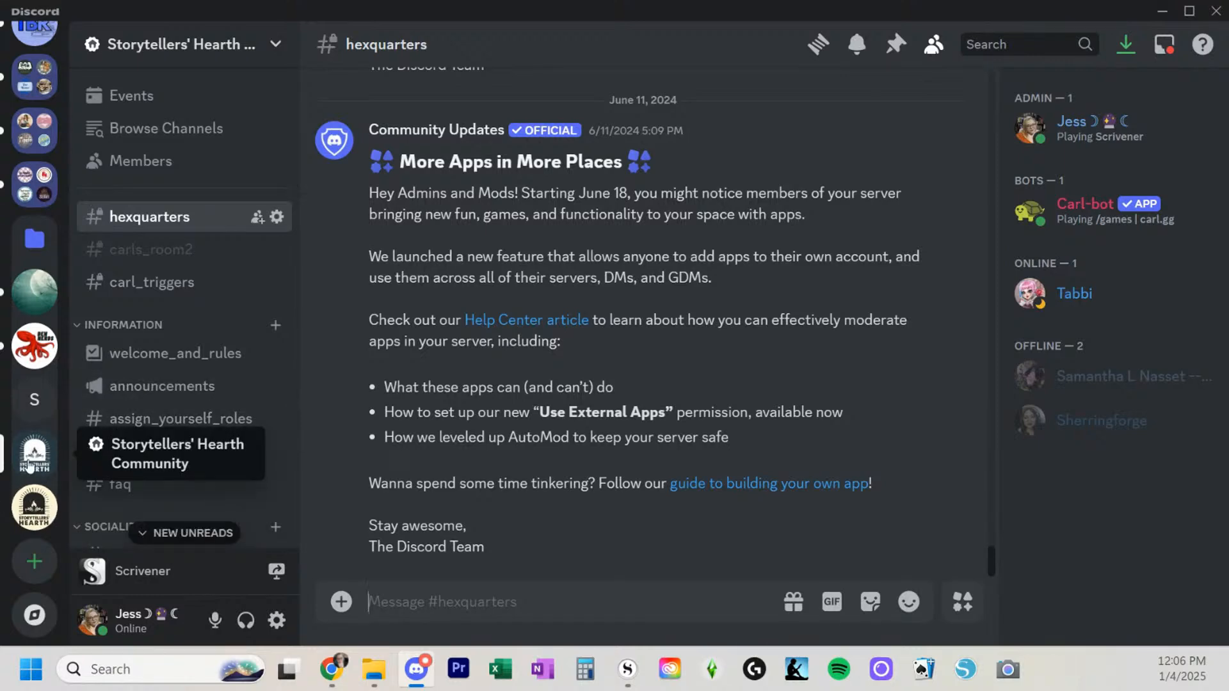
scroll(30, 243, "up", 5)
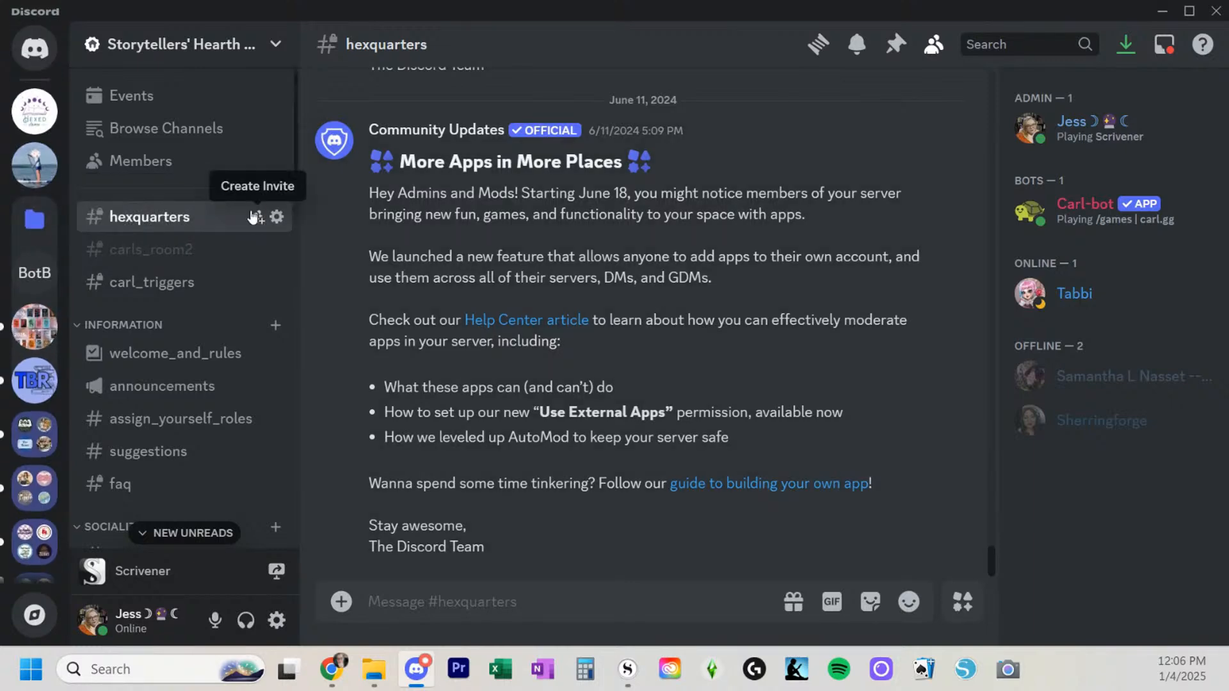
scroll(177, 403, "down", 2)
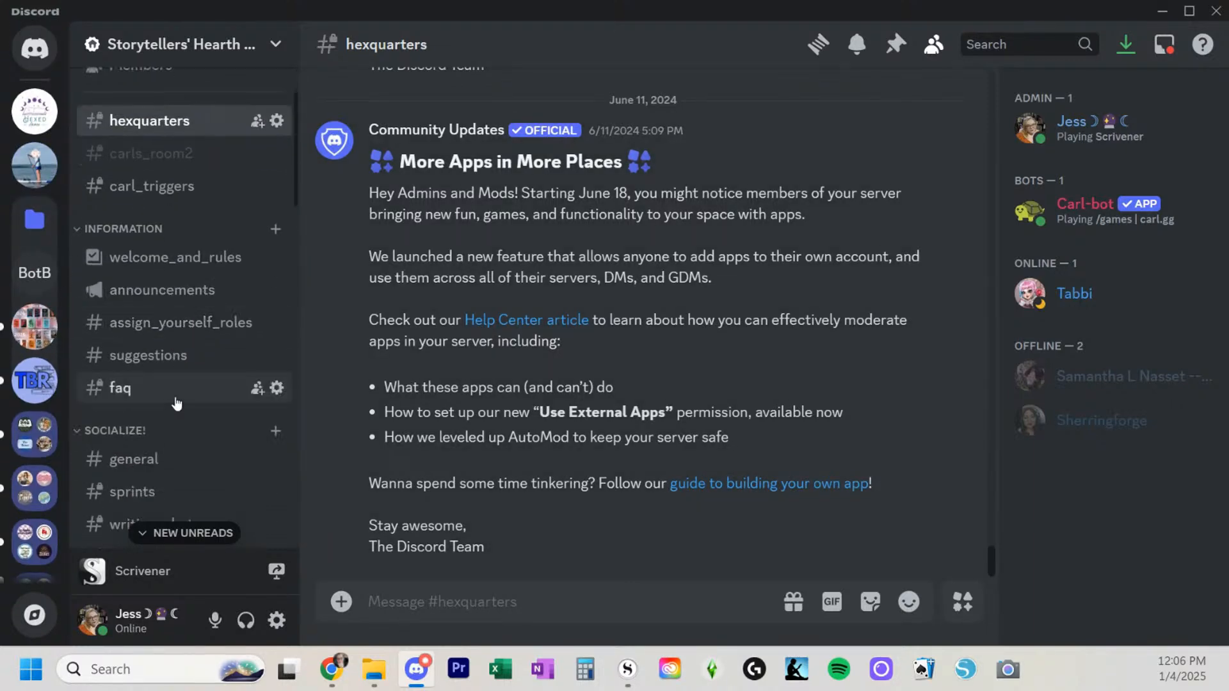
Return to the Hexed Annex server, look through its channel list, and open the announcements channel
left_click(35, 111)
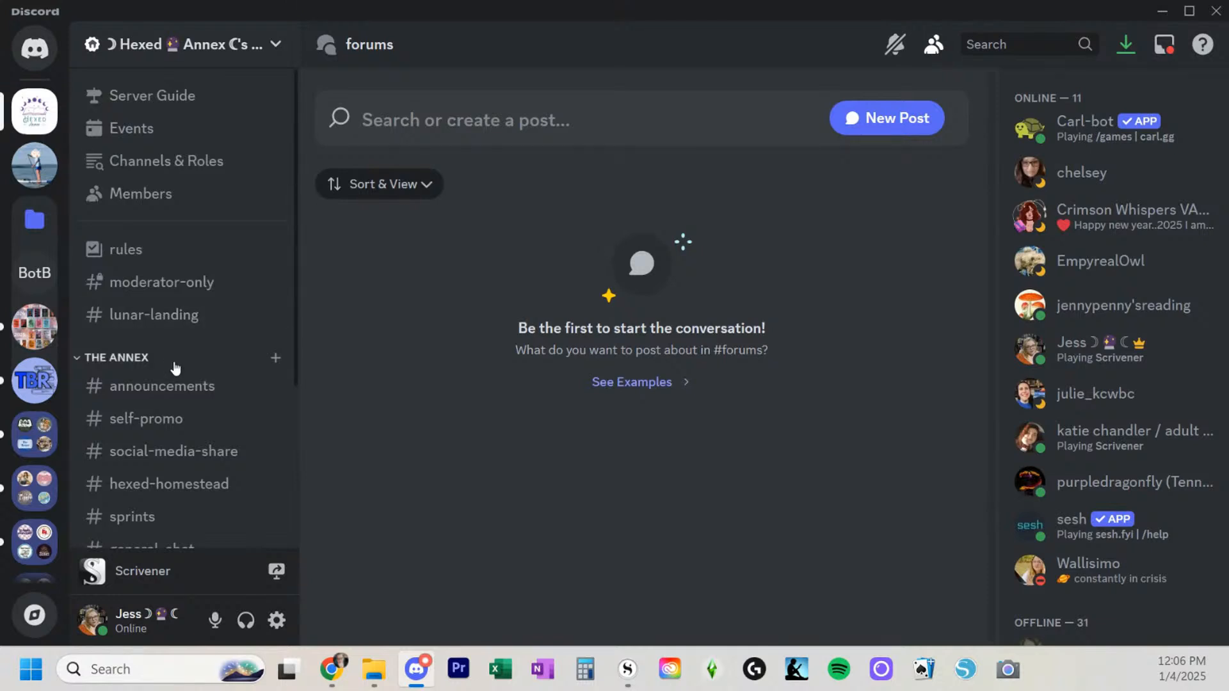
scroll(175, 367, "down", 5)
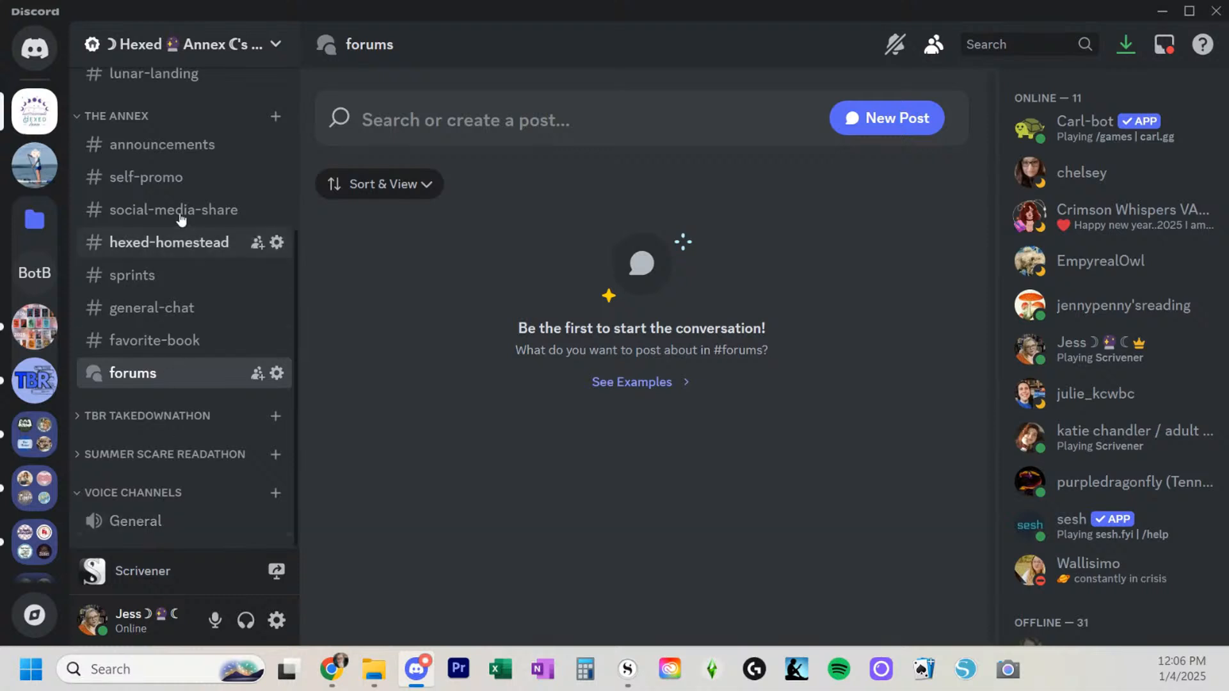
scroll(181, 219, "up", 5)
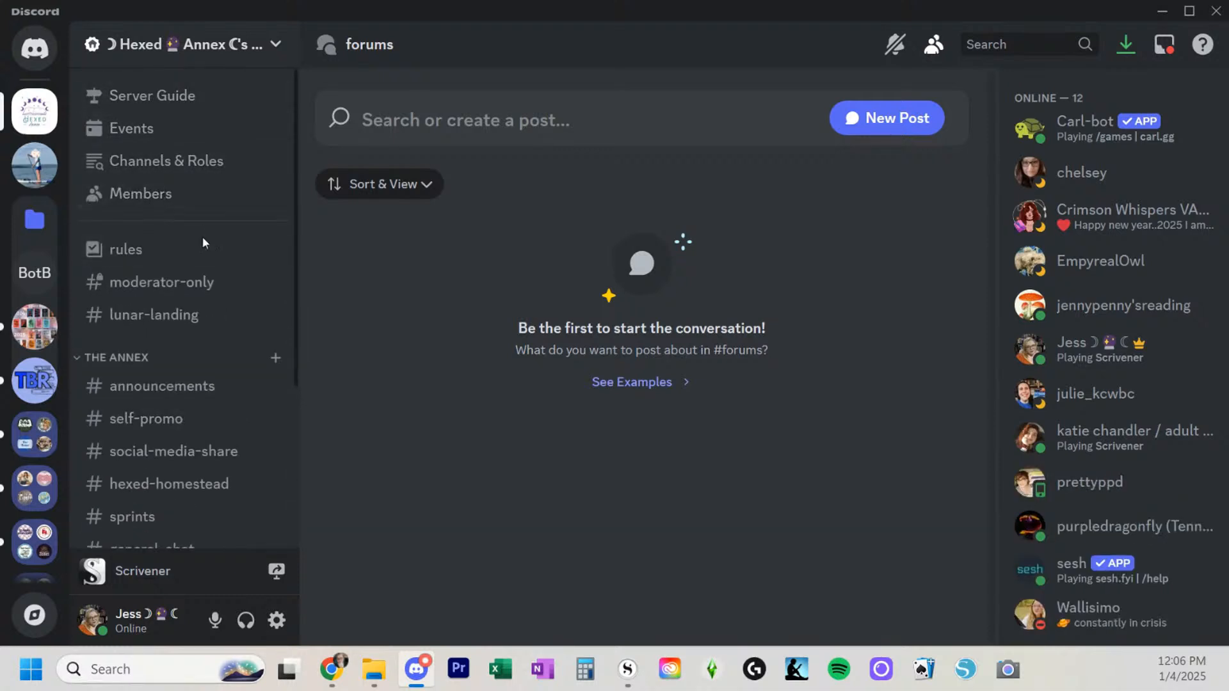
left_click(204, 391)
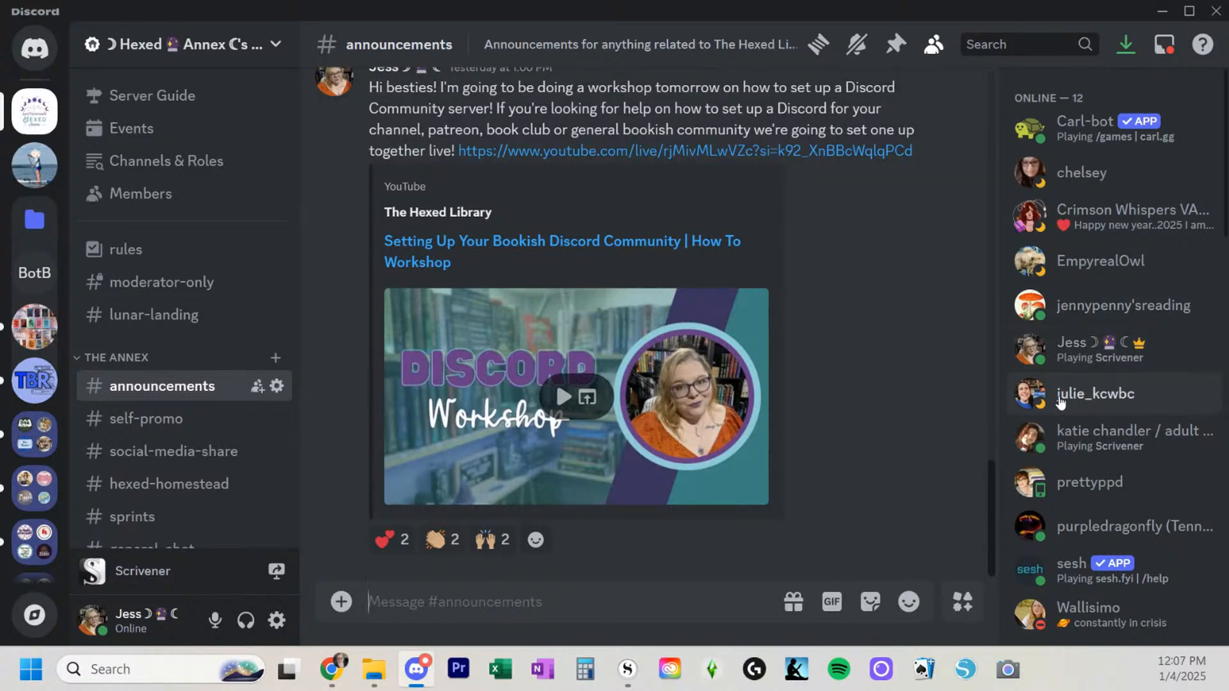
Open the profile of an online member playing Scrivener and assign them the "For workshop demonstration" role
scroll(1062, 403, "down", 3)
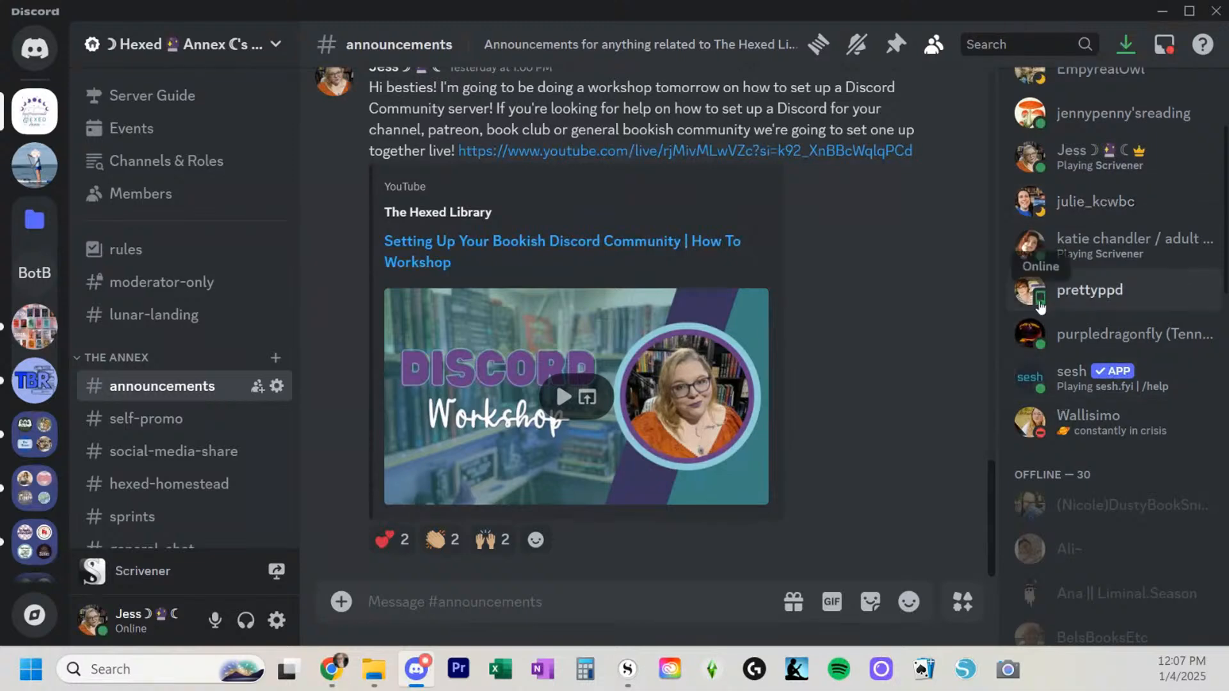
left_click(1055, 255)
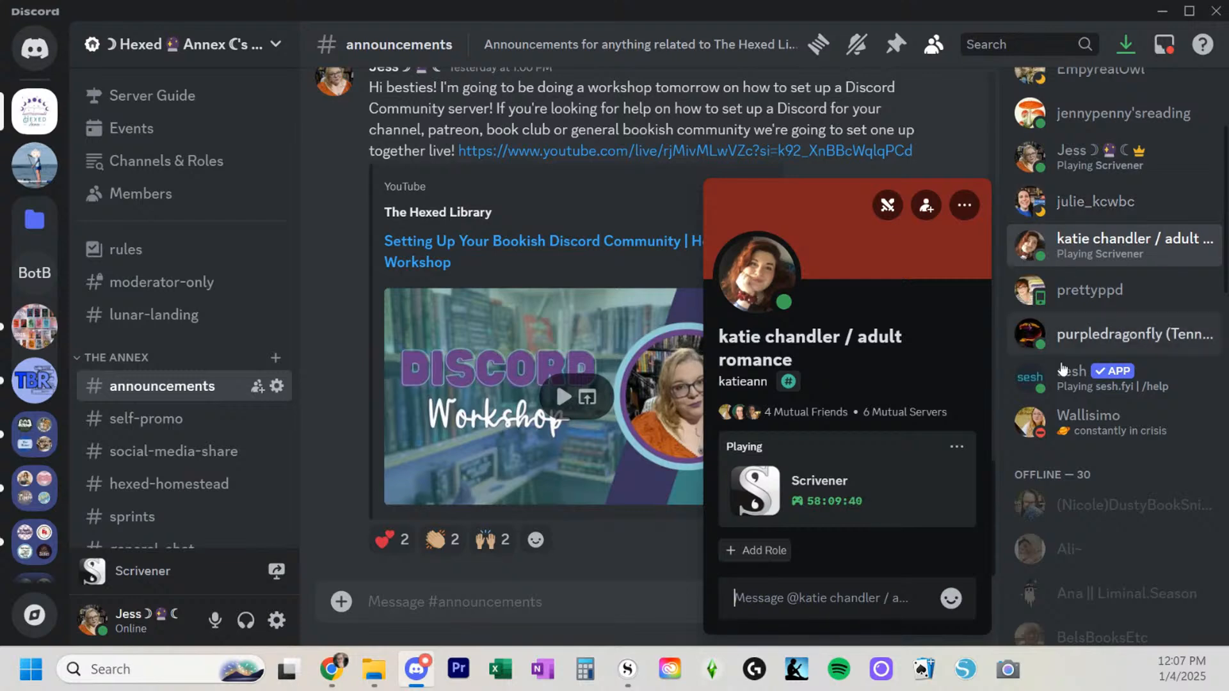
left_click(734, 598)
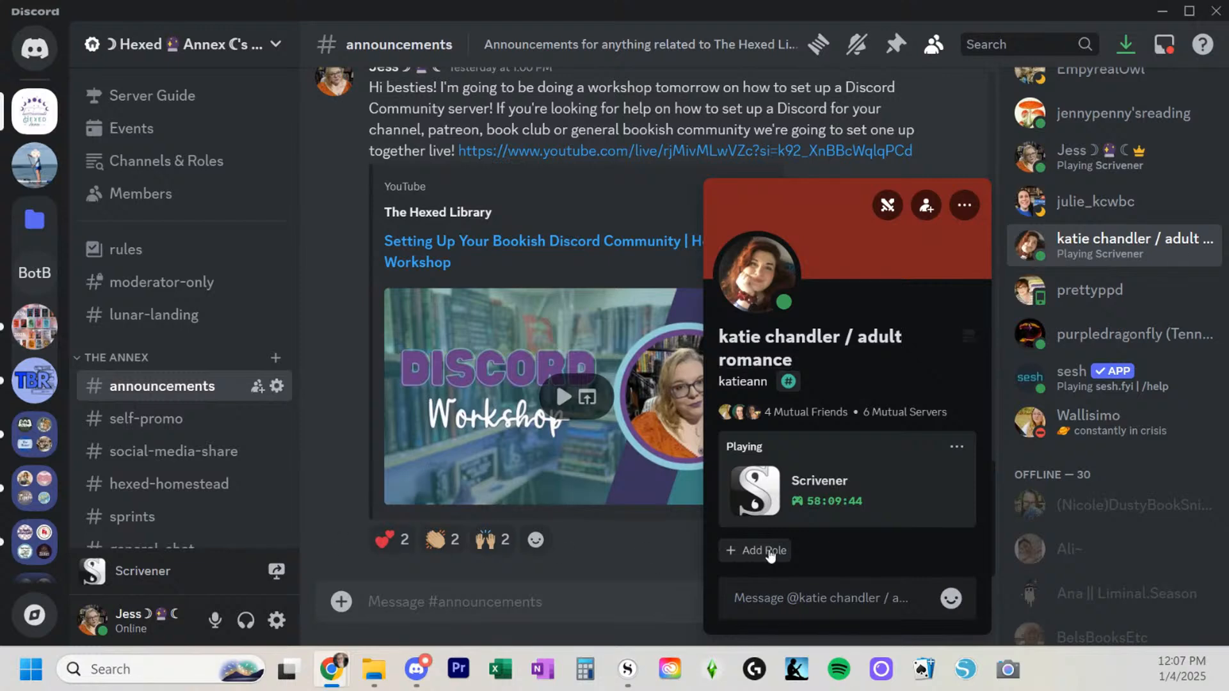
left_click(736, 555)
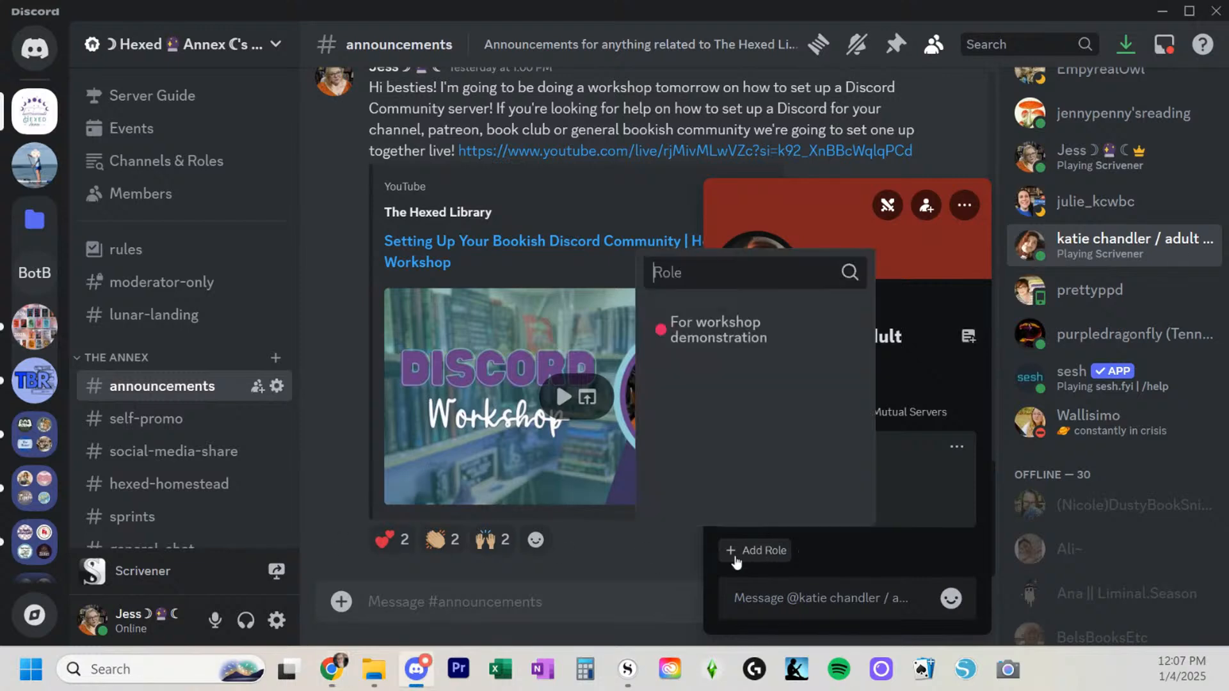
left_click(708, 335)
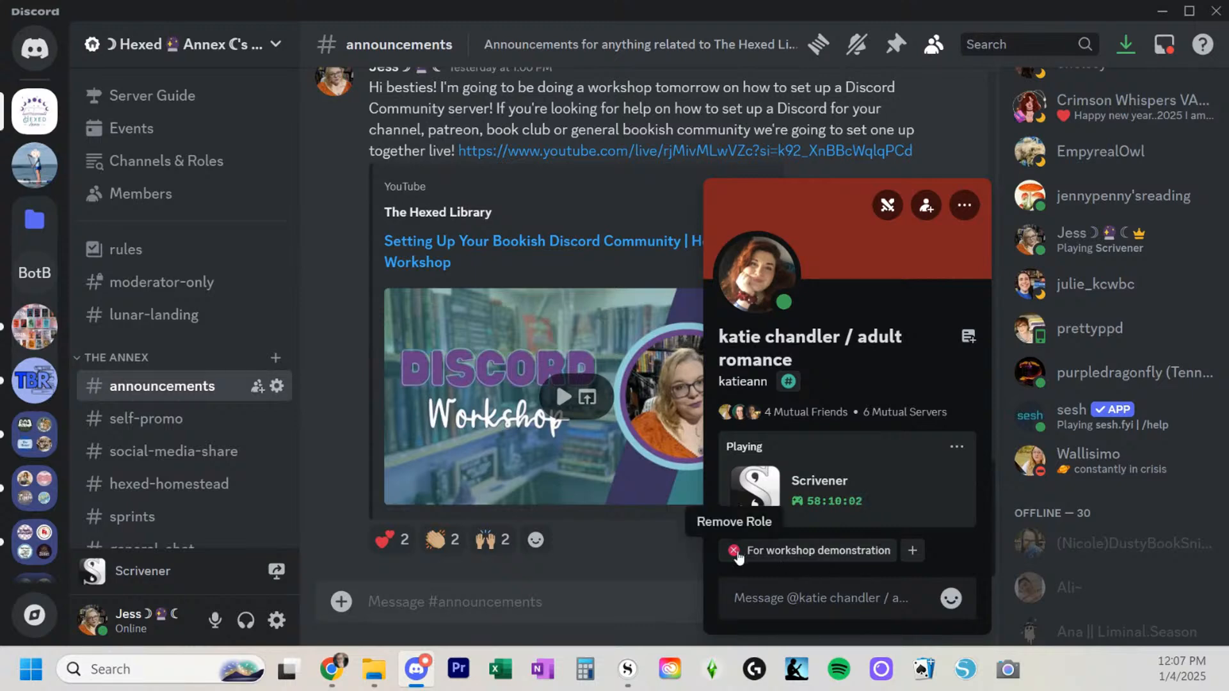
Remove the "For workshop demonstration" role from the member, view the assignable roles again, and close the profile
left_click(734, 551)
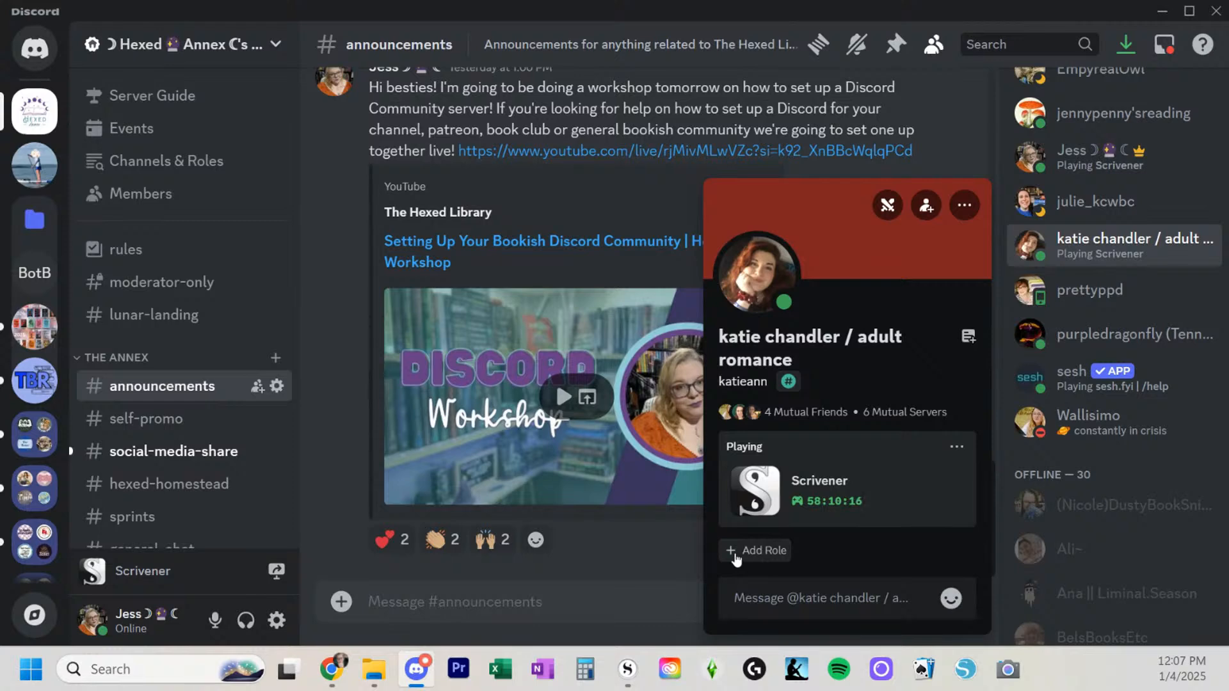
left_click(736, 554)
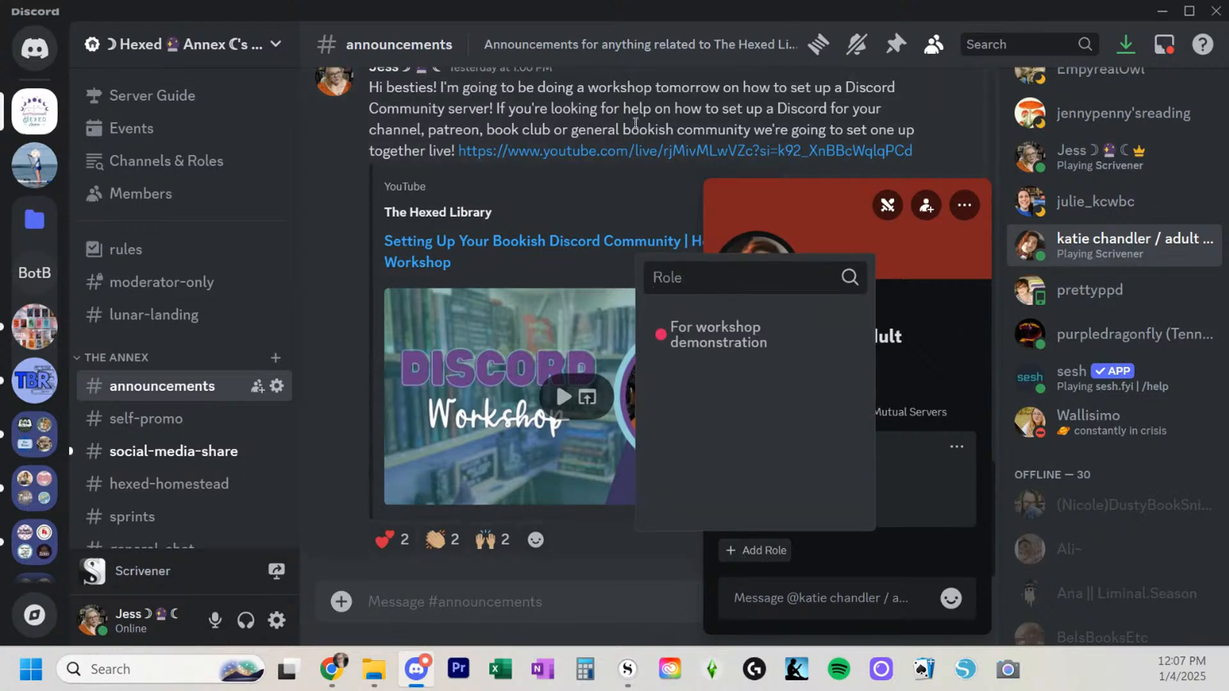
left_click(617, 200)
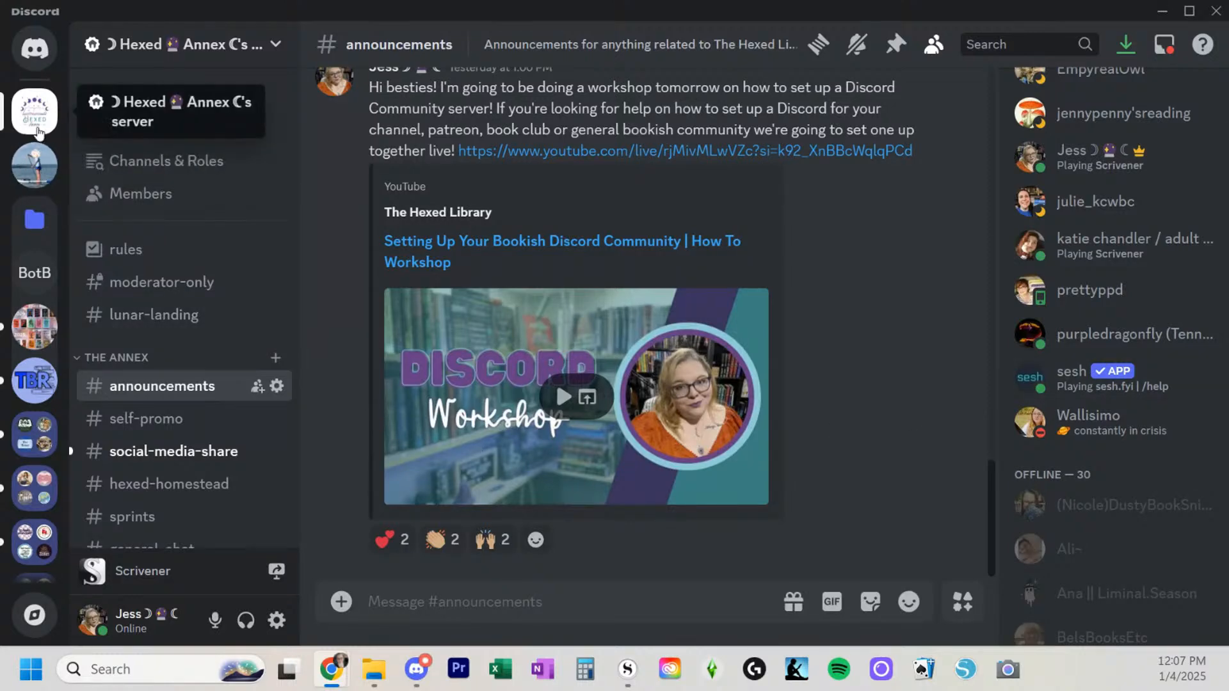
Group the Troublemakers Library server with the Hexed Annex server in a new folder and collapse the Battle of the Booktubers folder
left_click_drag(37, 170, 40, 114)
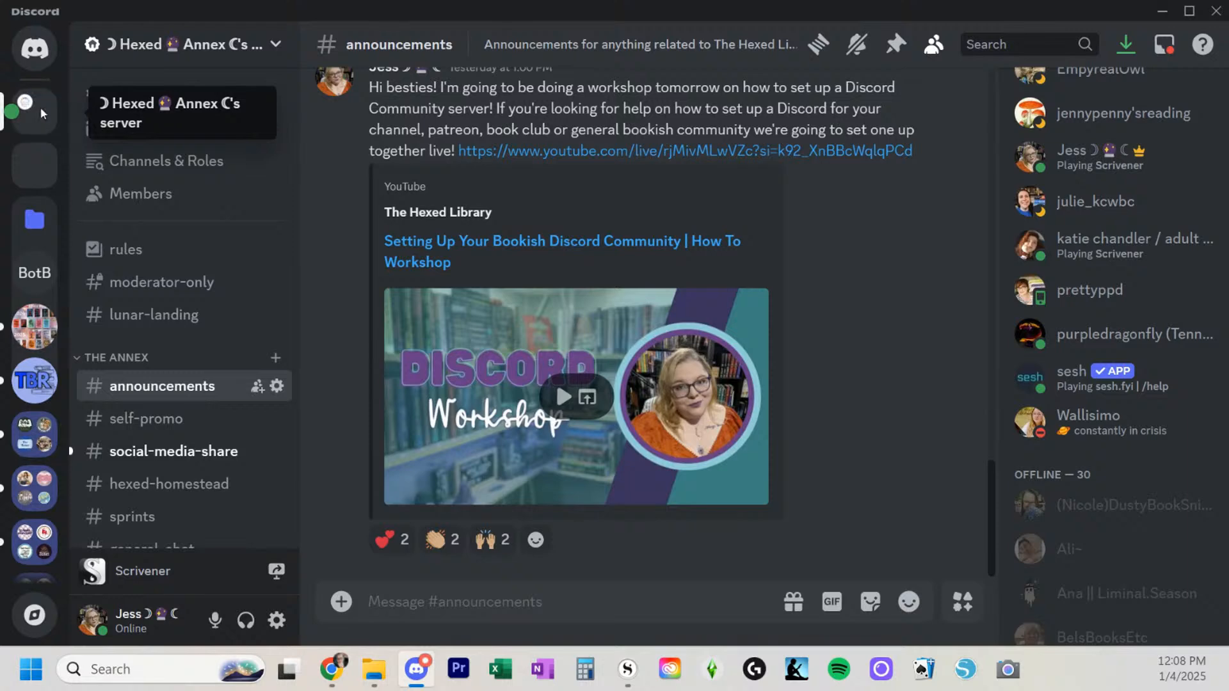
left_click(50, 162)
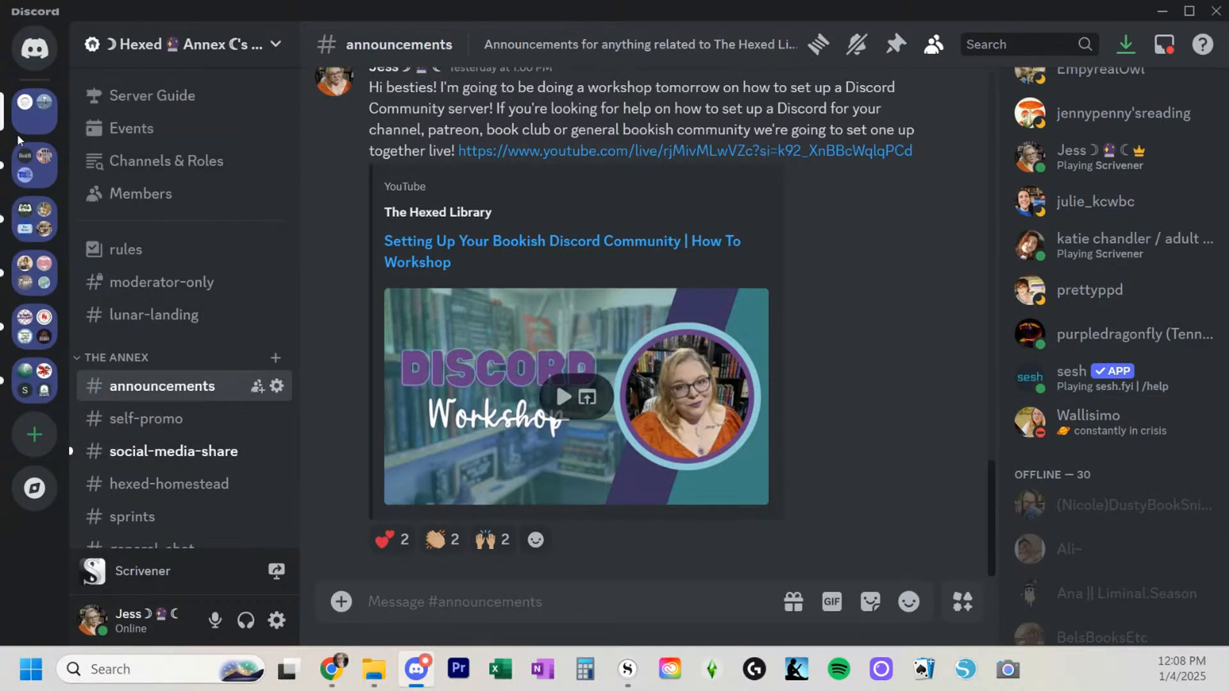
Expand the new server folder and move the Hexed Annex and Troublemakers Library servers back out of it
left_click(32, 121)
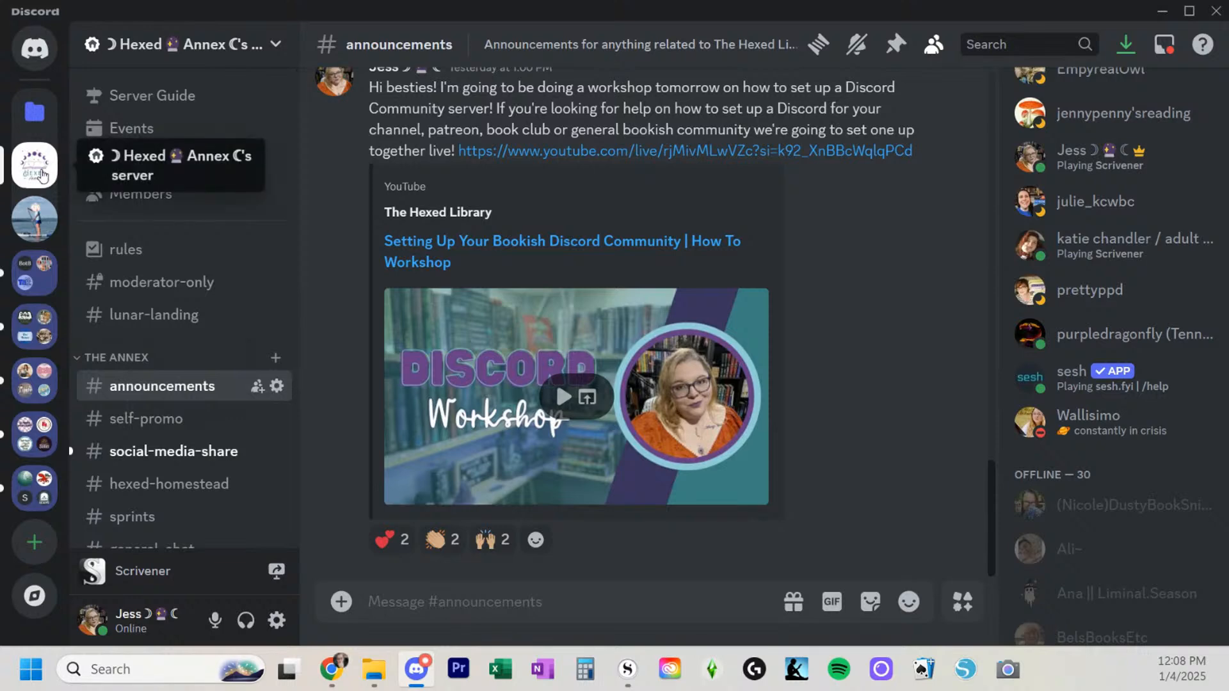
left_click_drag(41, 175, 38, 93)
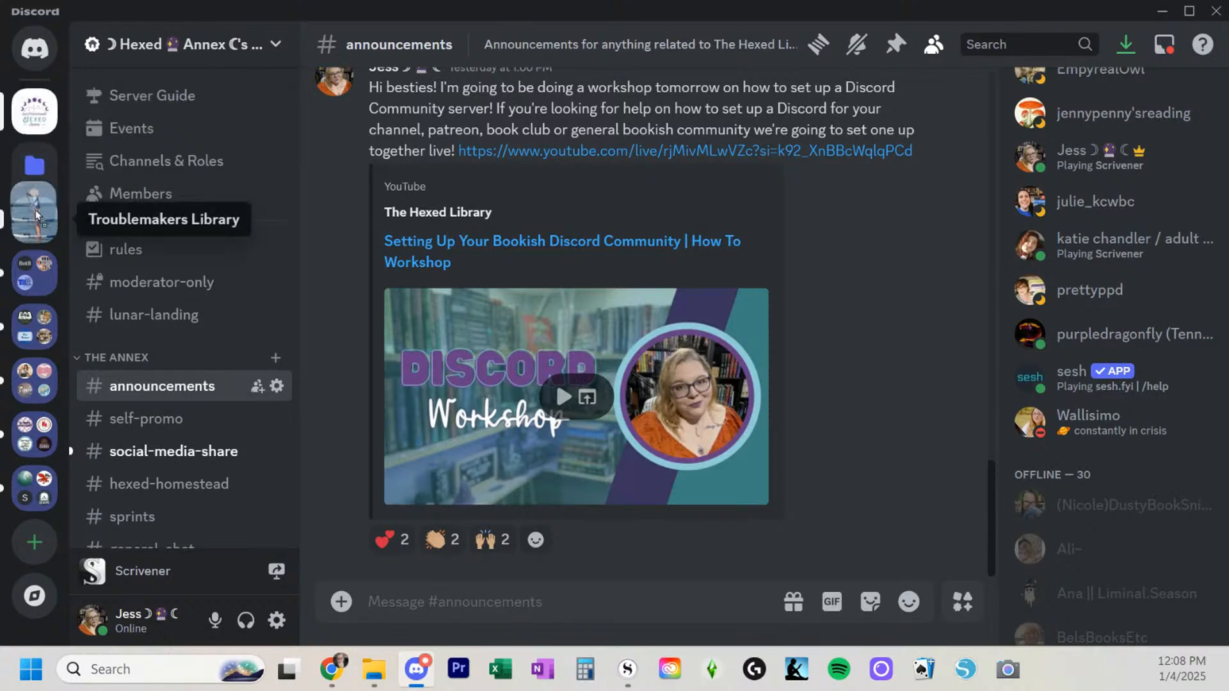
left_click_drag(37, 216, 45, 144)
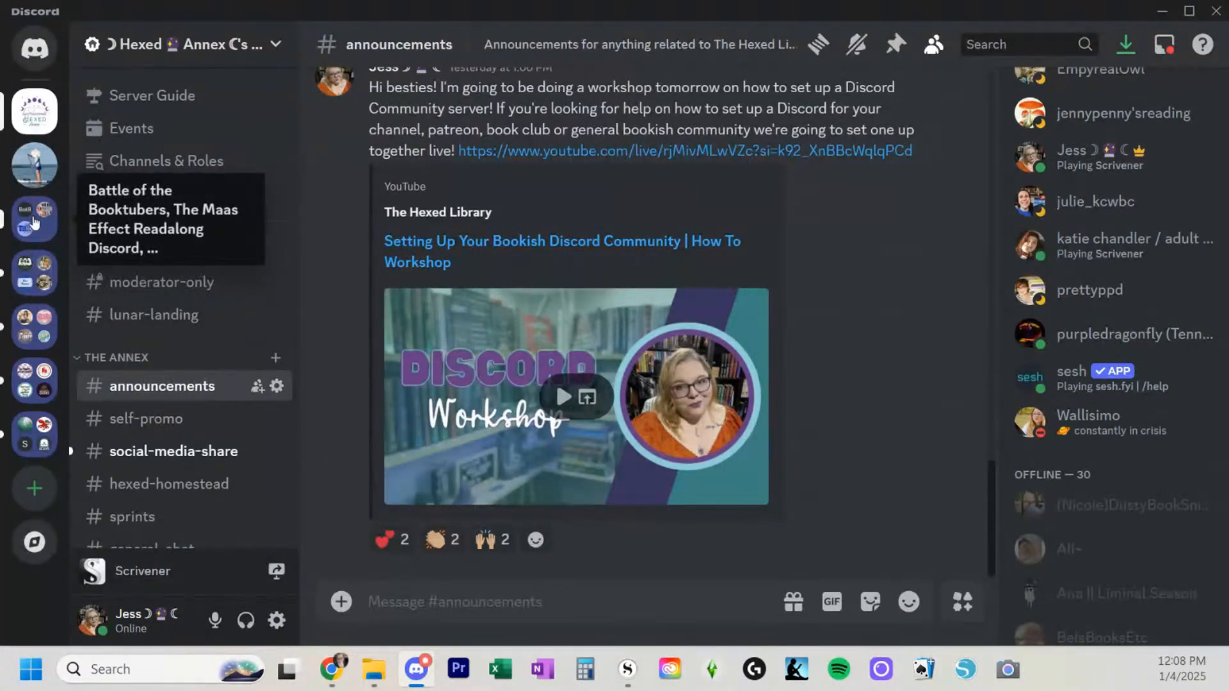
Expand and collapse the Battle of the Booktubers and Bujo Buddies Book Club server folders to view the servers inside
left_click(34, 224)
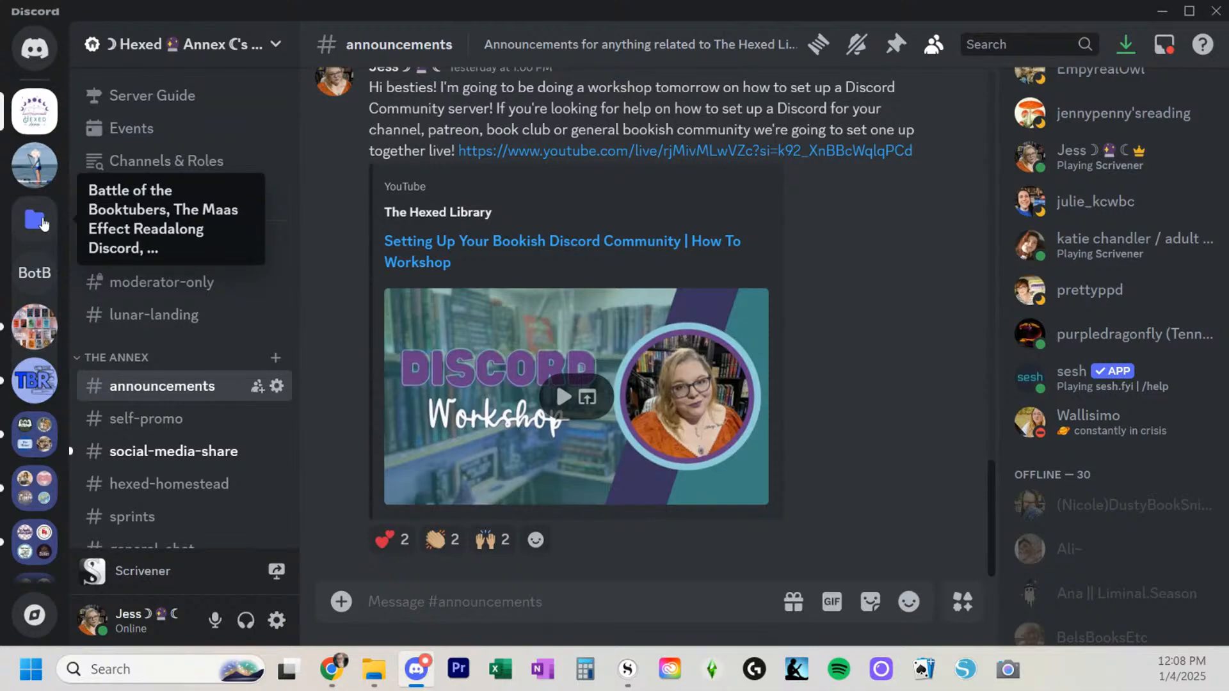
left_click(44, 223)
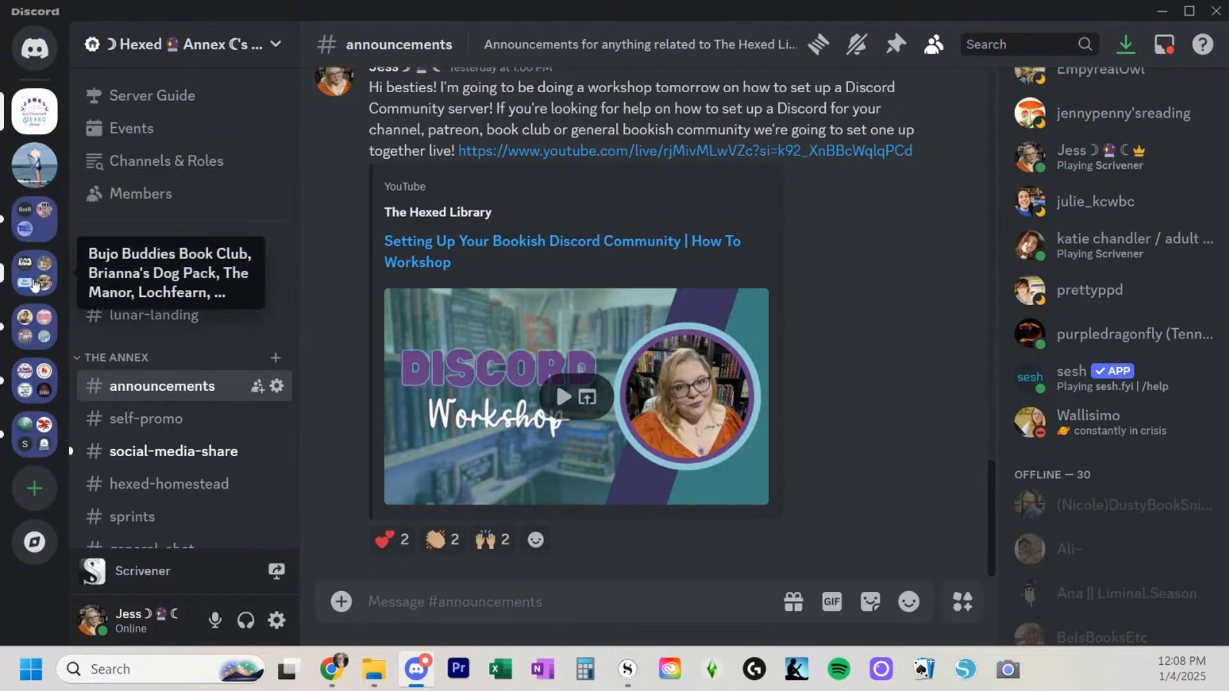
left_click(34, 275)
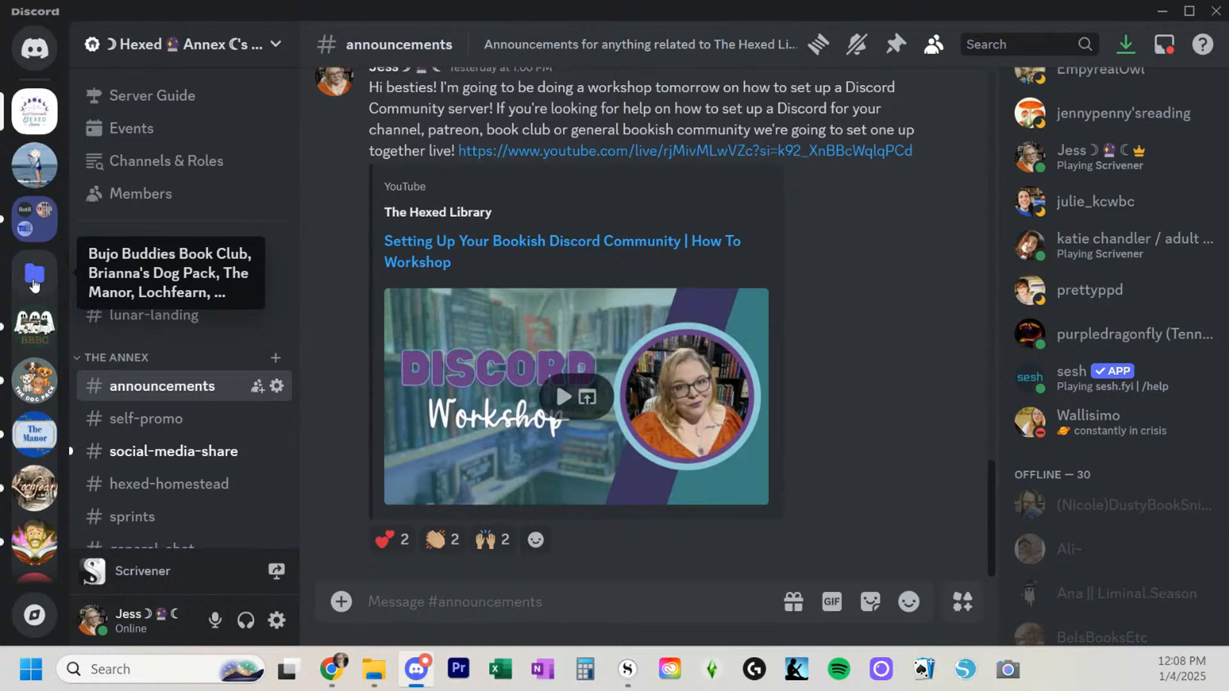
left_click(35, 282)
Expand and collapse the Rather Be Reading and 72 Hours server folders to view the servers they hold
left_click(33, 343)
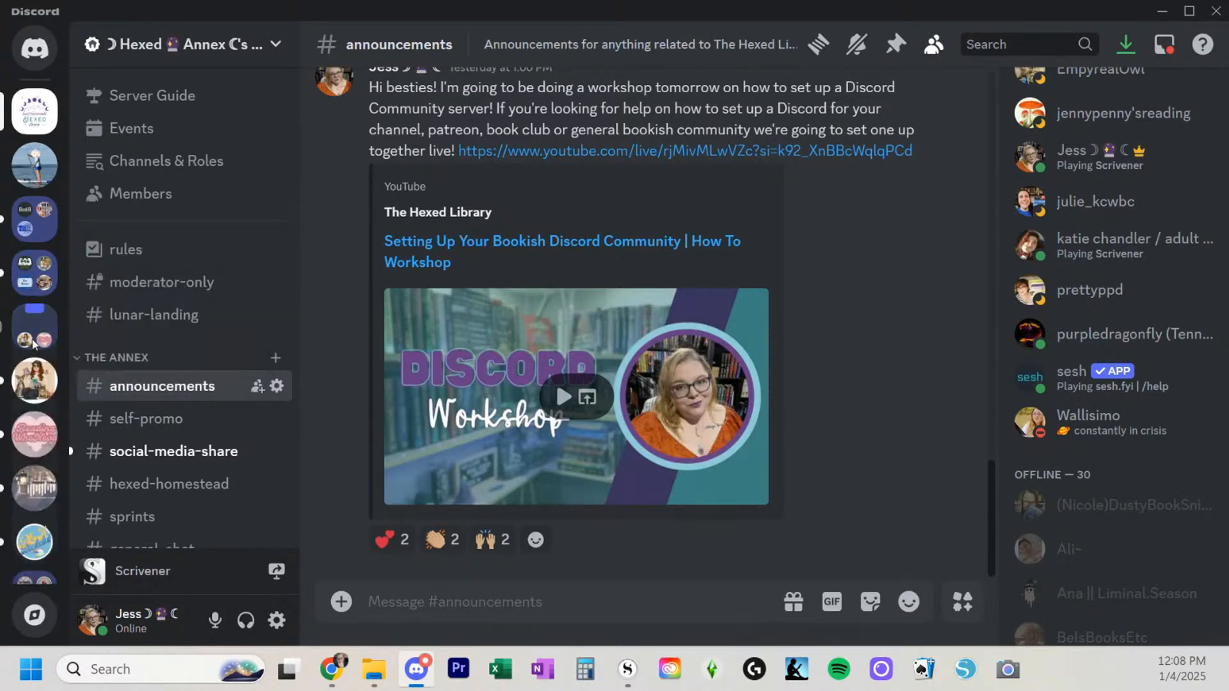
left_click(40, 332)
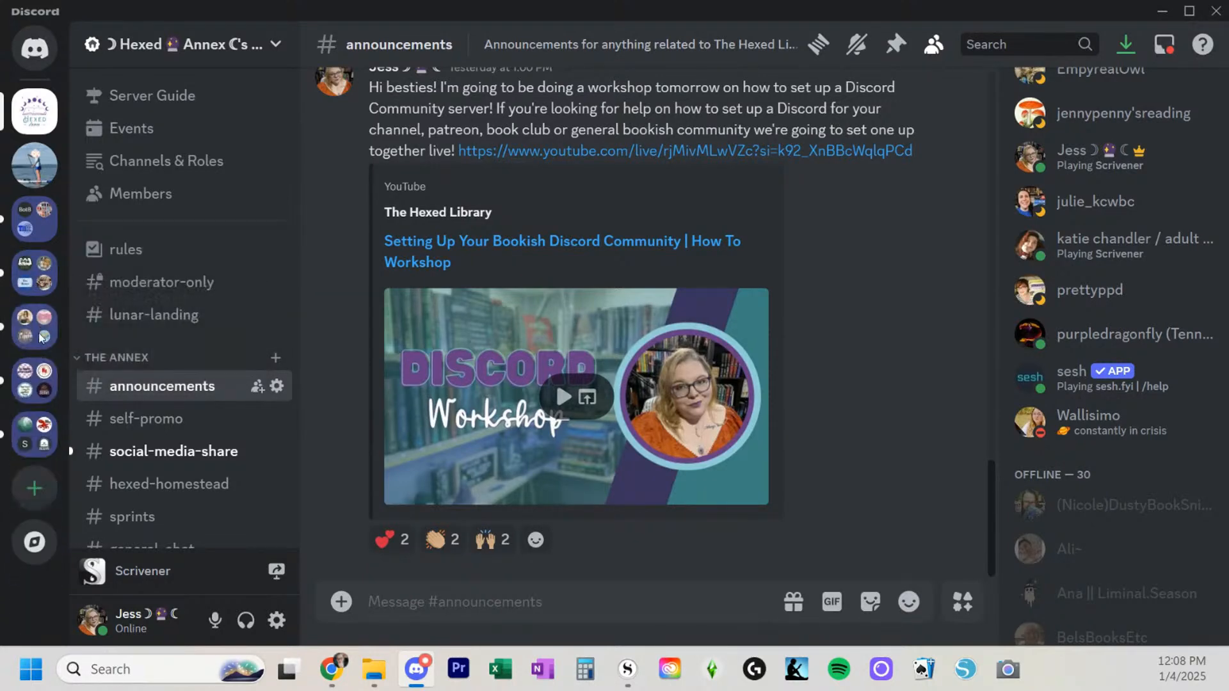
left_click(26, 401)
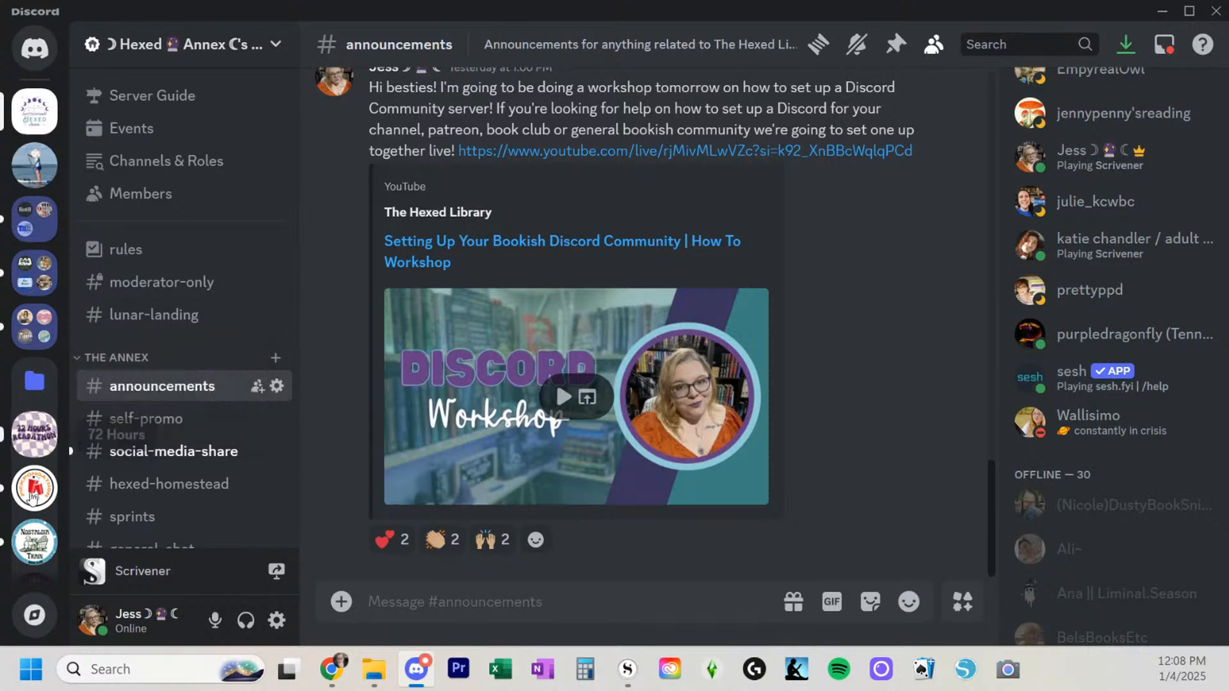
scroll(52, 408, "up", 3)
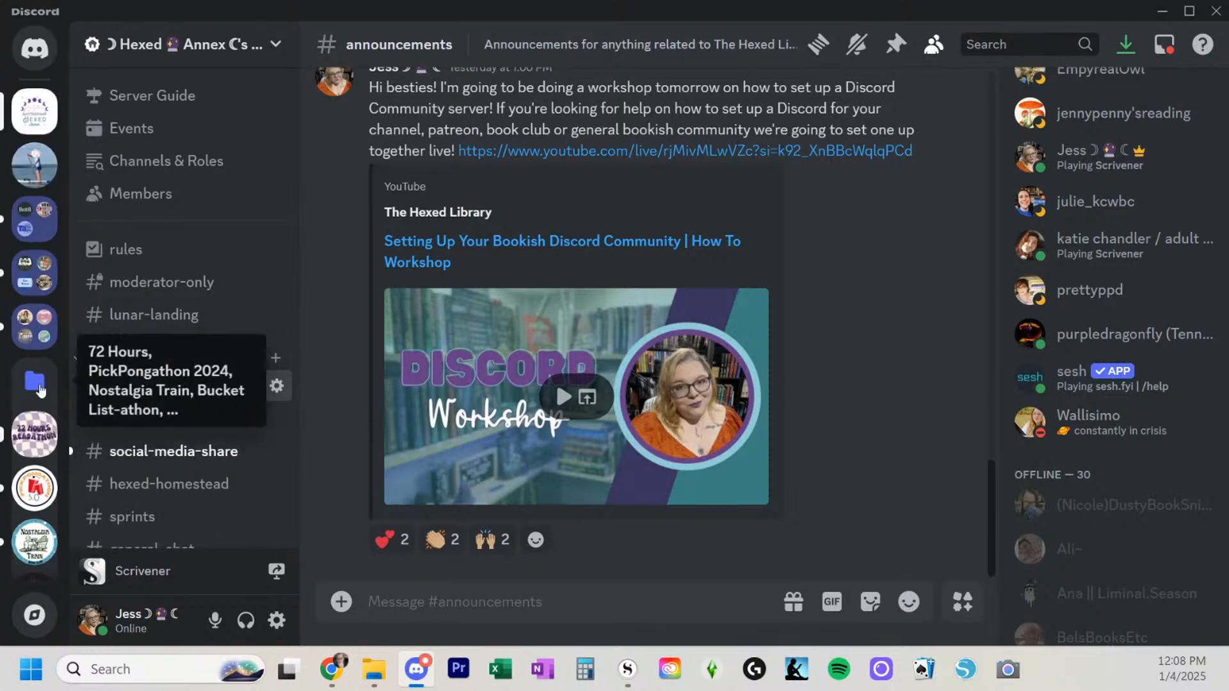
left_click(39, 386)
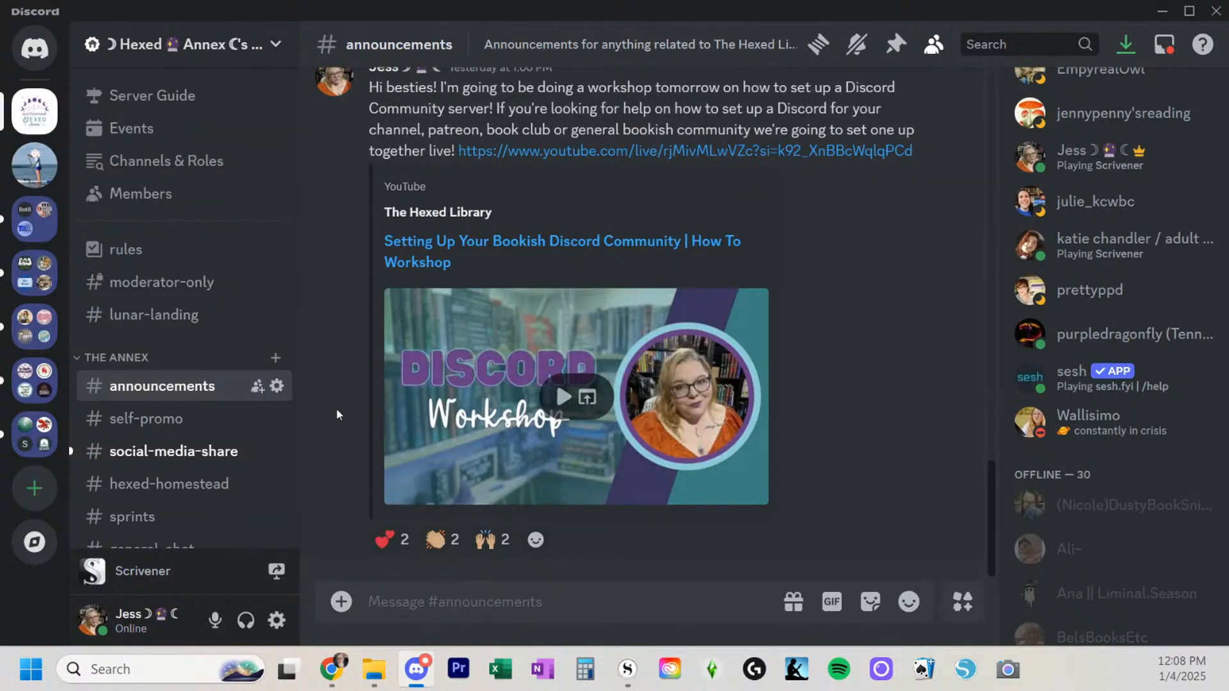
Look over the Hexed Annex server's channel list, then view and close the server's options menu
scroll(336, 411, "up", 5)
scroll(336, 414, "up", 4)
scroll(337, 415, "down", 8)
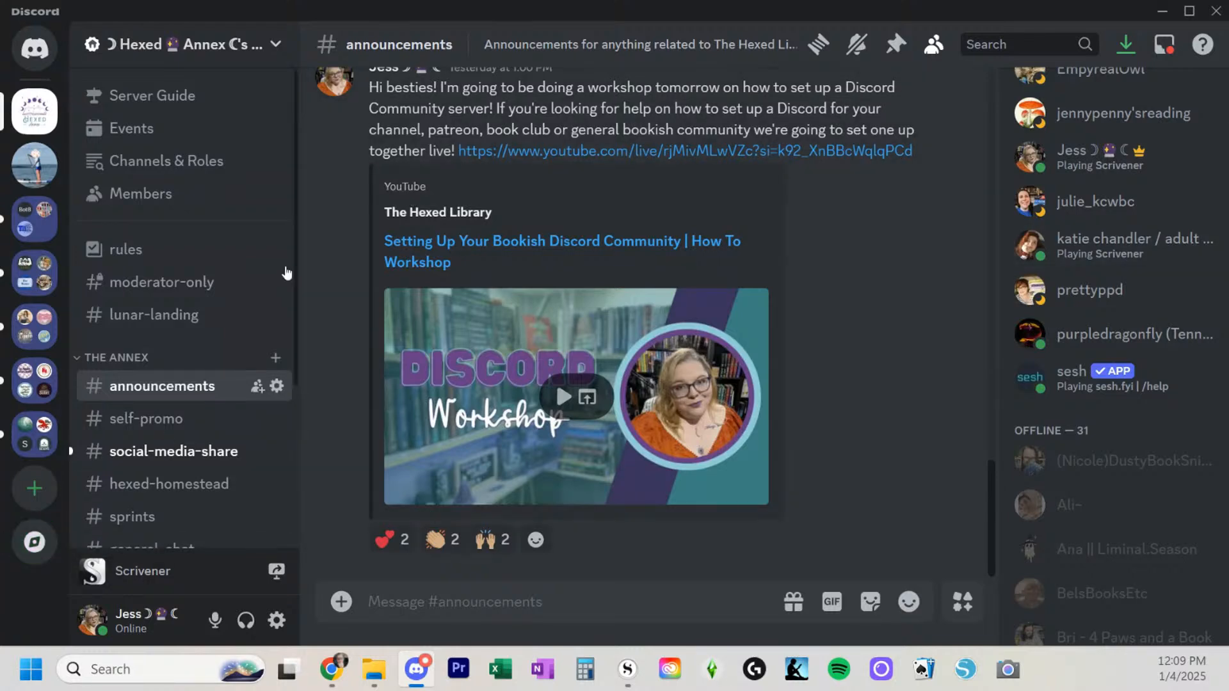
scroll(248, 283, "down", 3)
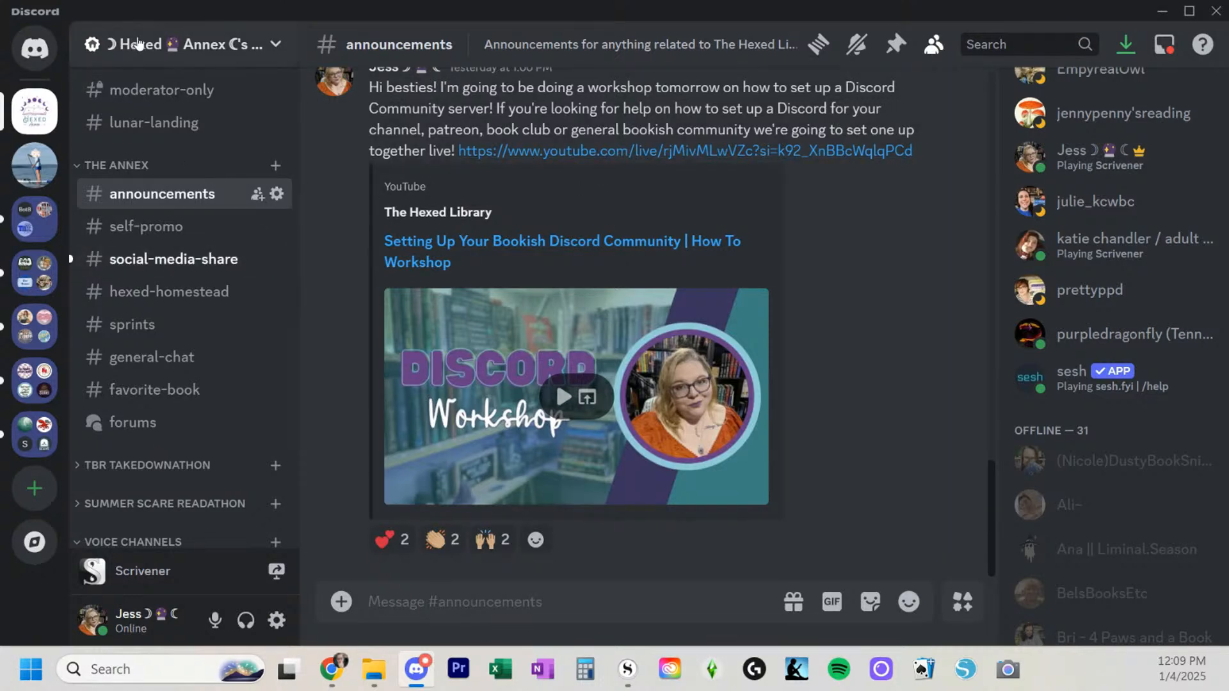
left_click(148, 49)
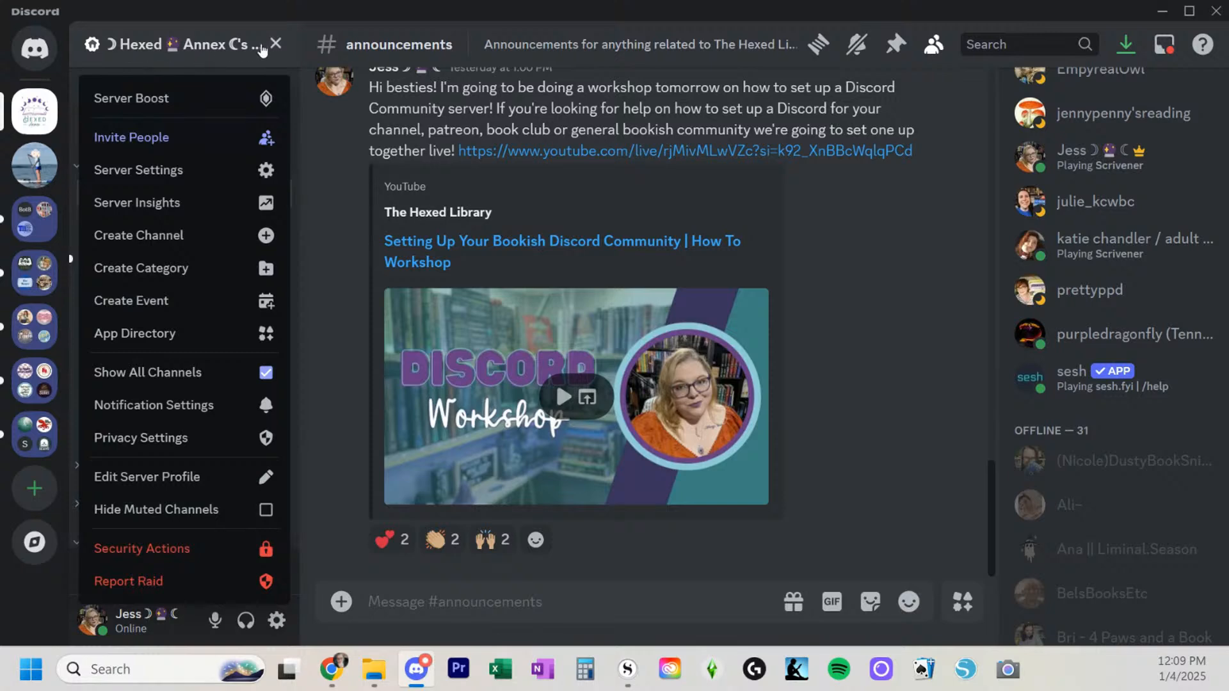
left_click(276, 45)
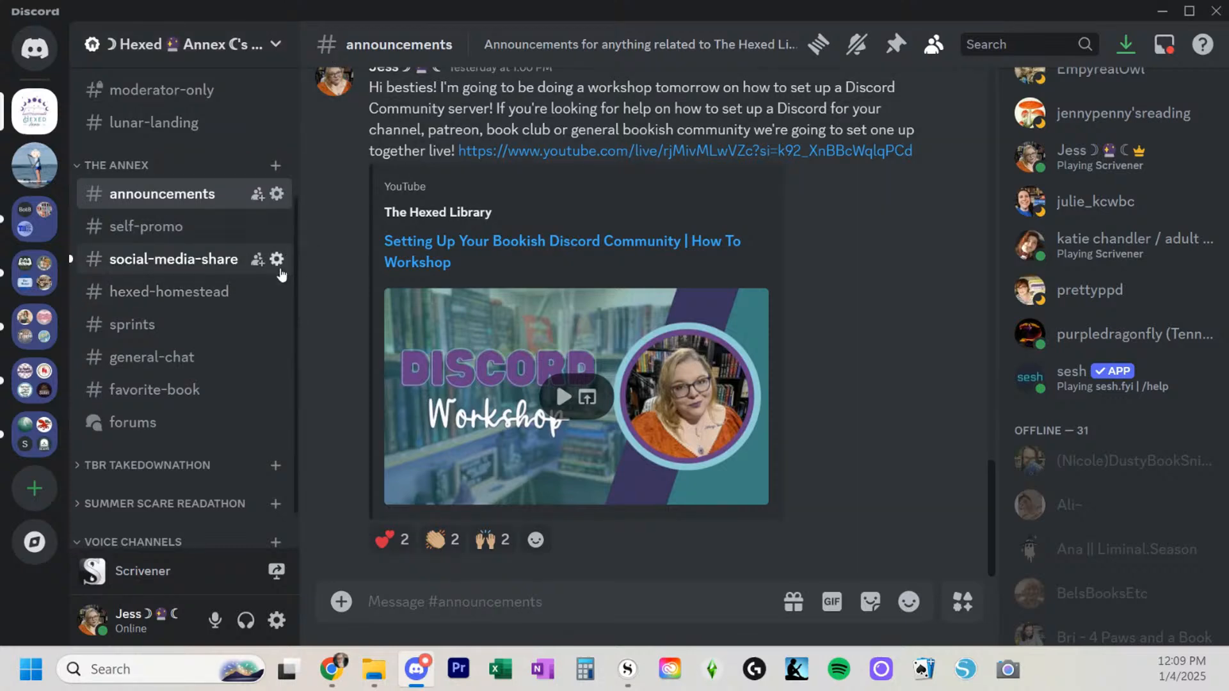
View the social-media-share channel, then open lunar-landing and look through its member welcome messages
scroll(205, 170, "up", 3)
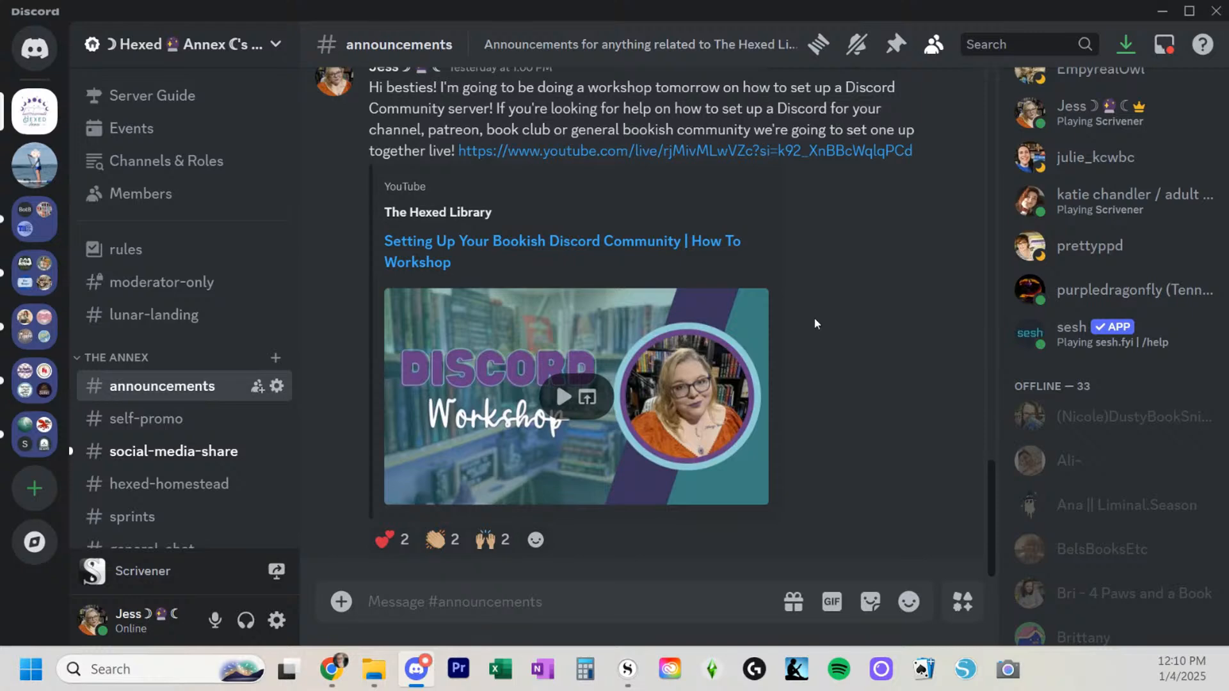
scroll(170, 332, "down", 2)
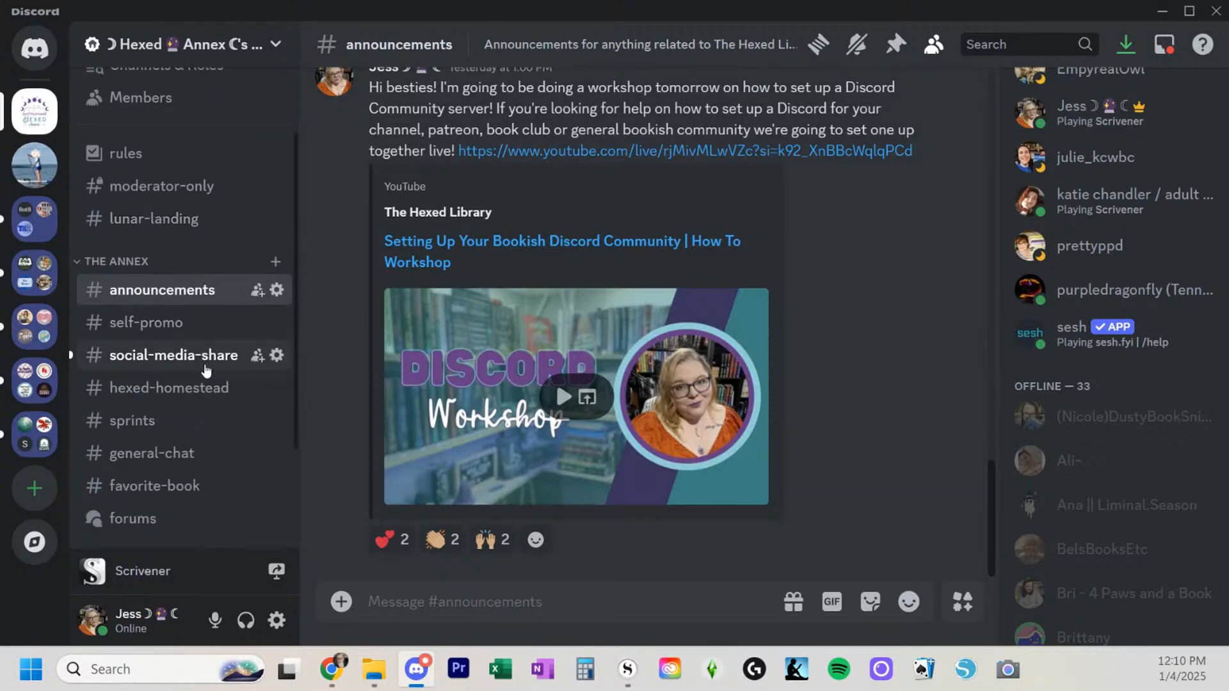
left_click(206, 355)
left_click(192, 219)
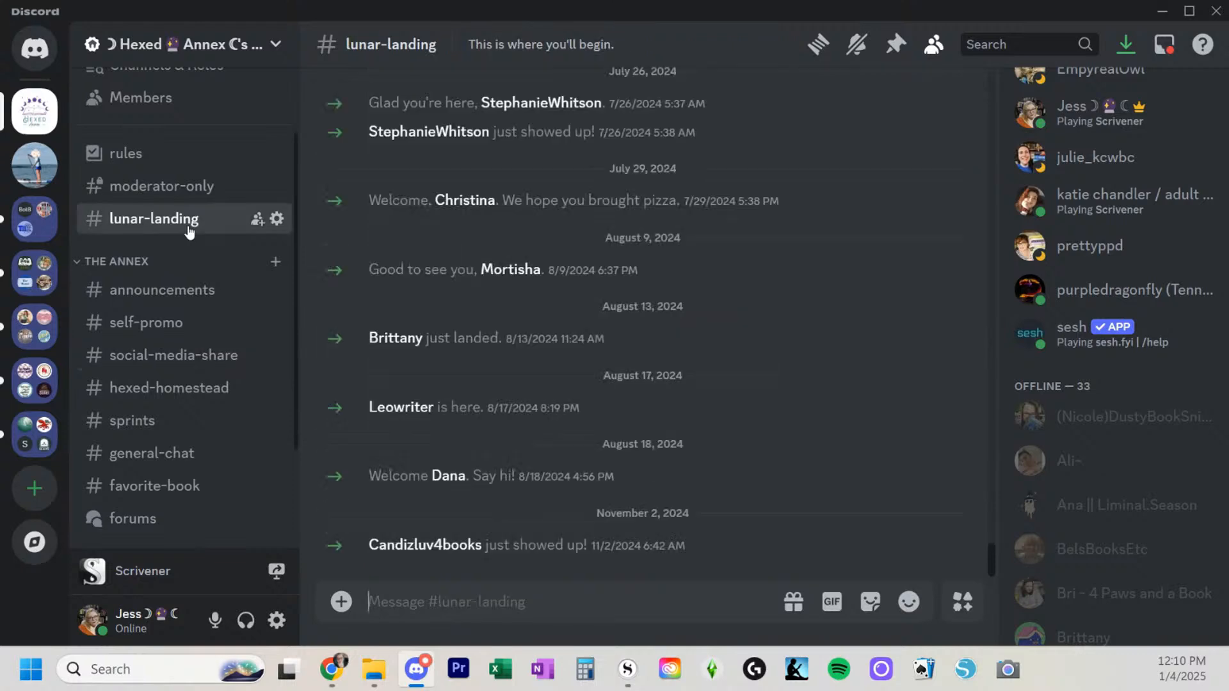
scroll(782, 398, "up", 10)
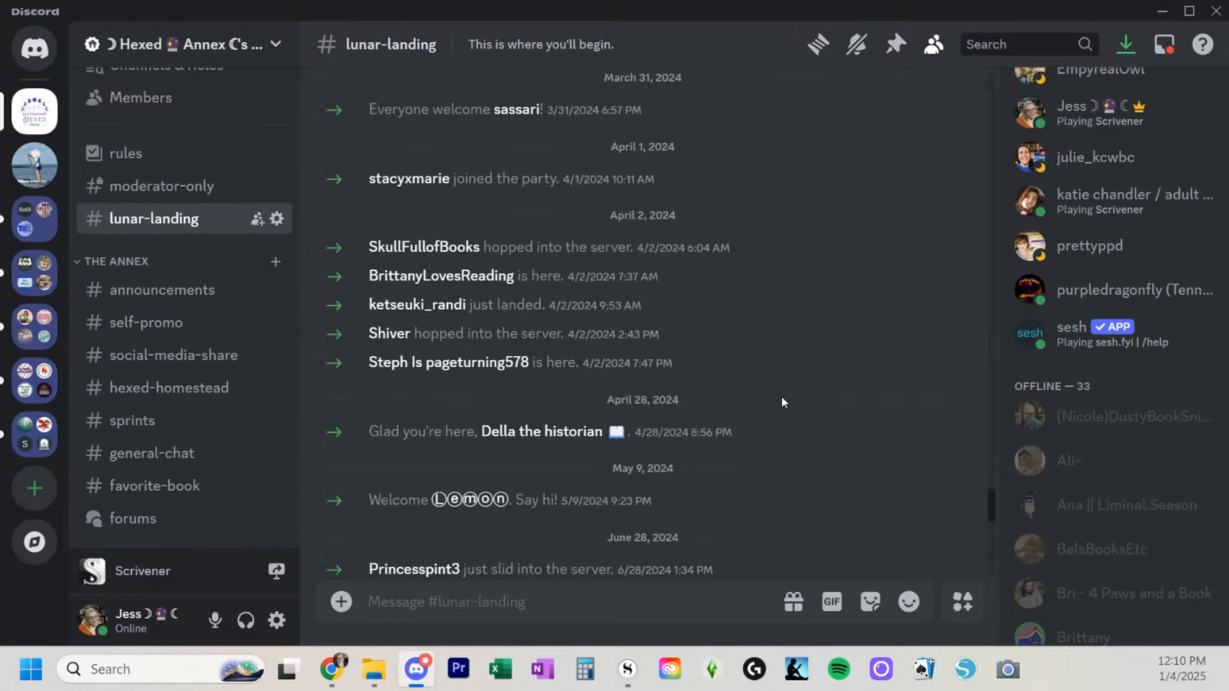
scroll(782, 402, "down", 10)
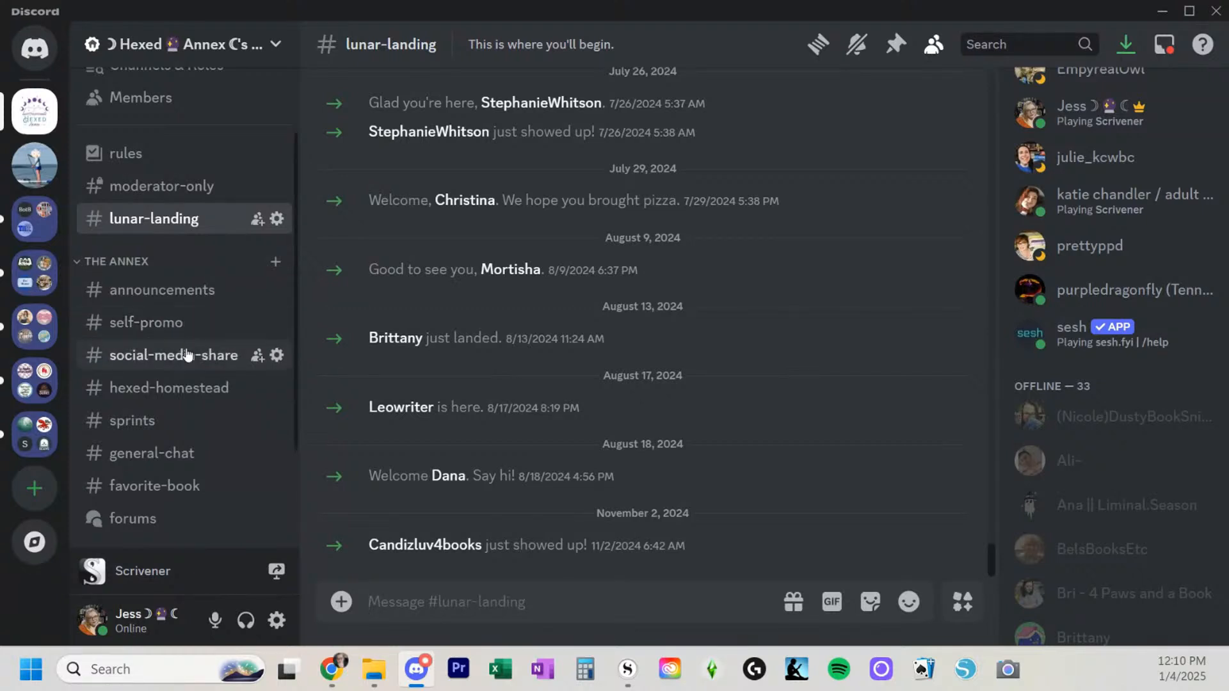
Look over the server's channels and categories and open the rules channel
scroll(187, 352, "down", 1)
scroll(187, 352, "down", 3)
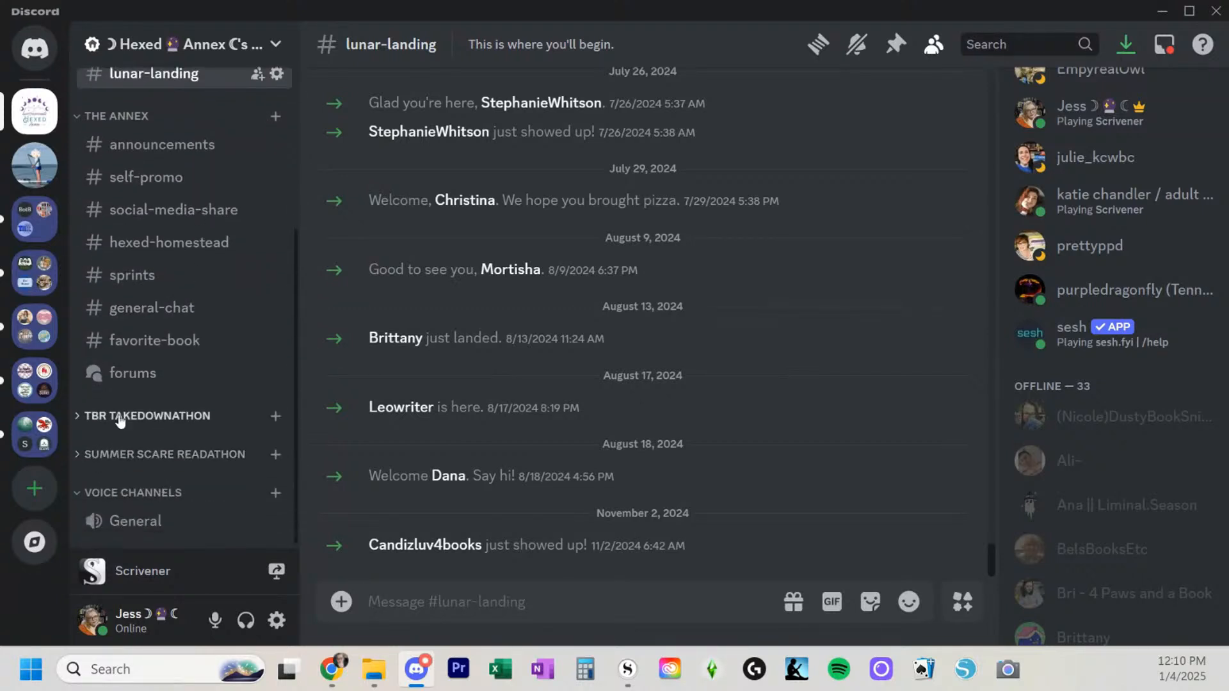
scroll(138, 387, "up", 5)
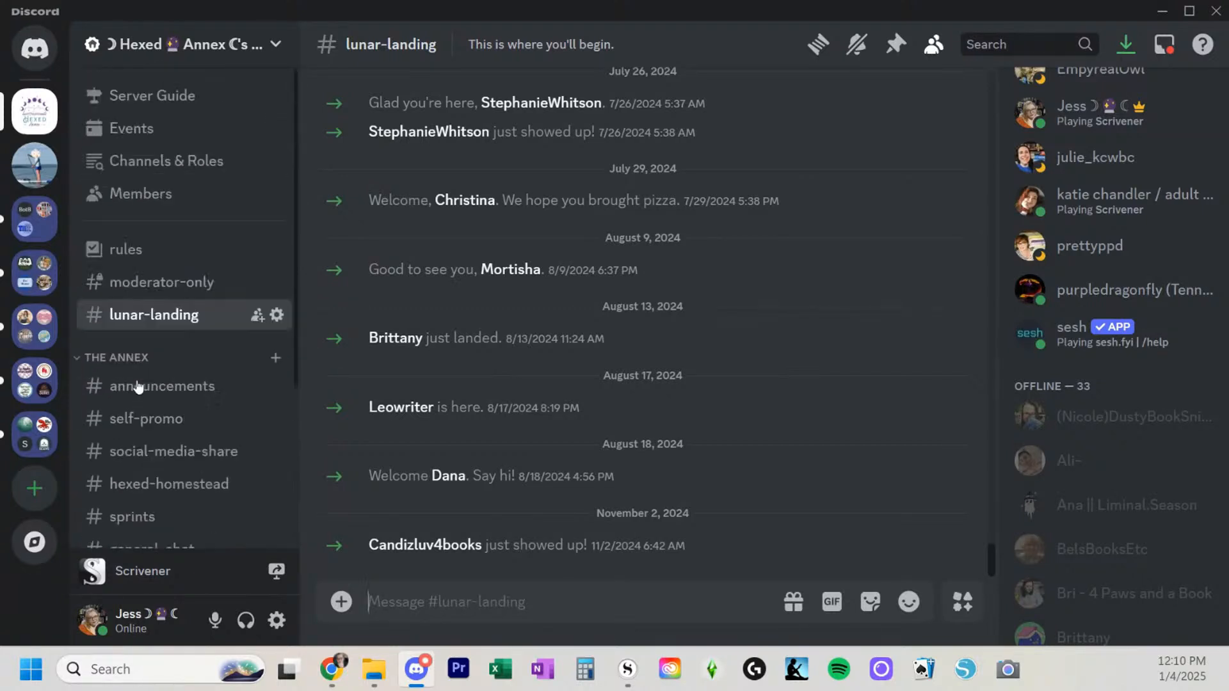
left_click(148, 243)
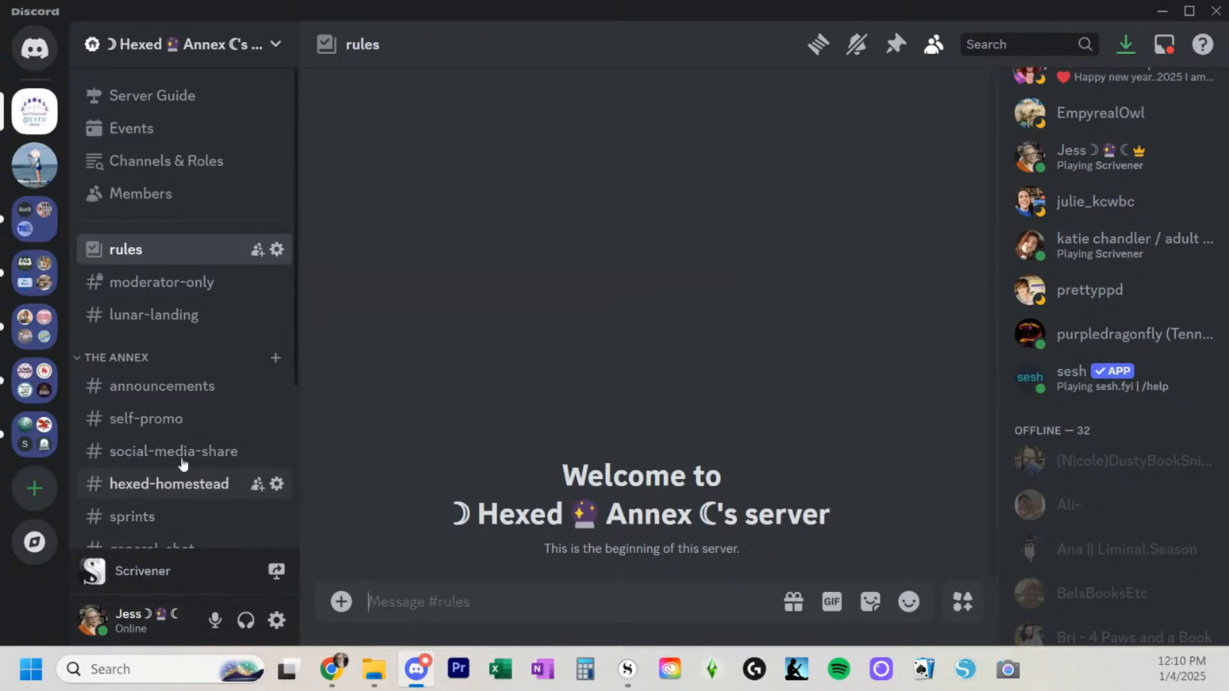
View the channels in The Annex category, then collapse and re-expand the category
scroll(224, 372, "down", 3)
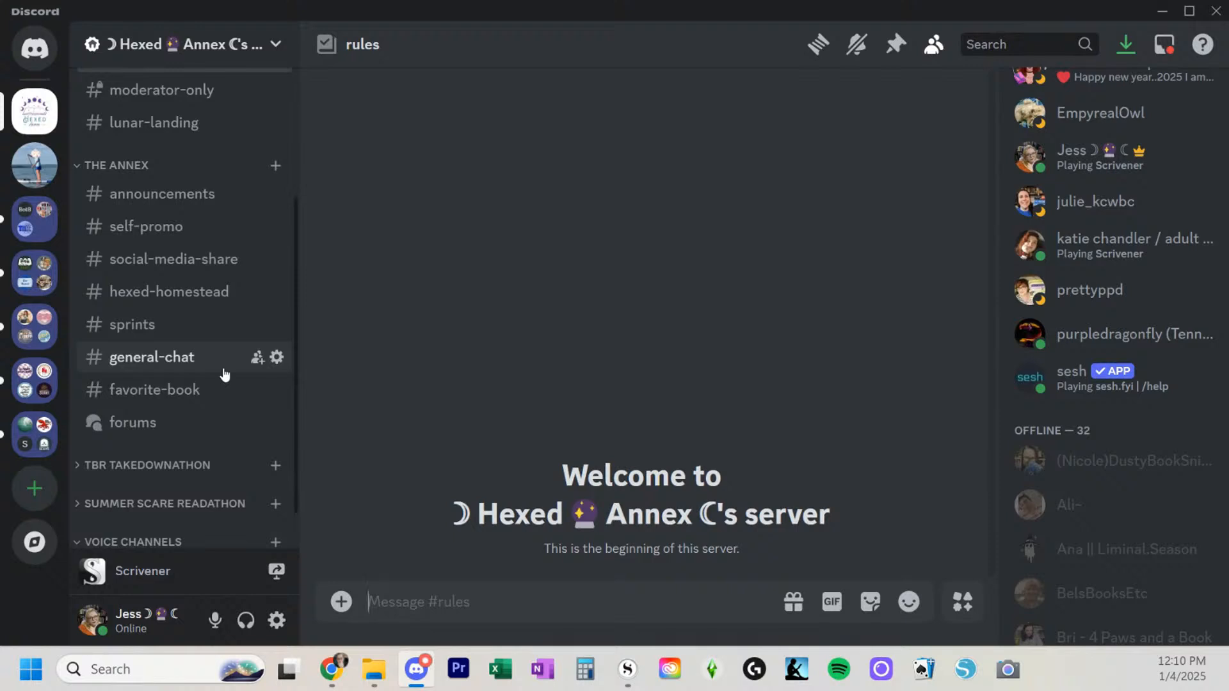
scroll(162, 423, "down", 1)
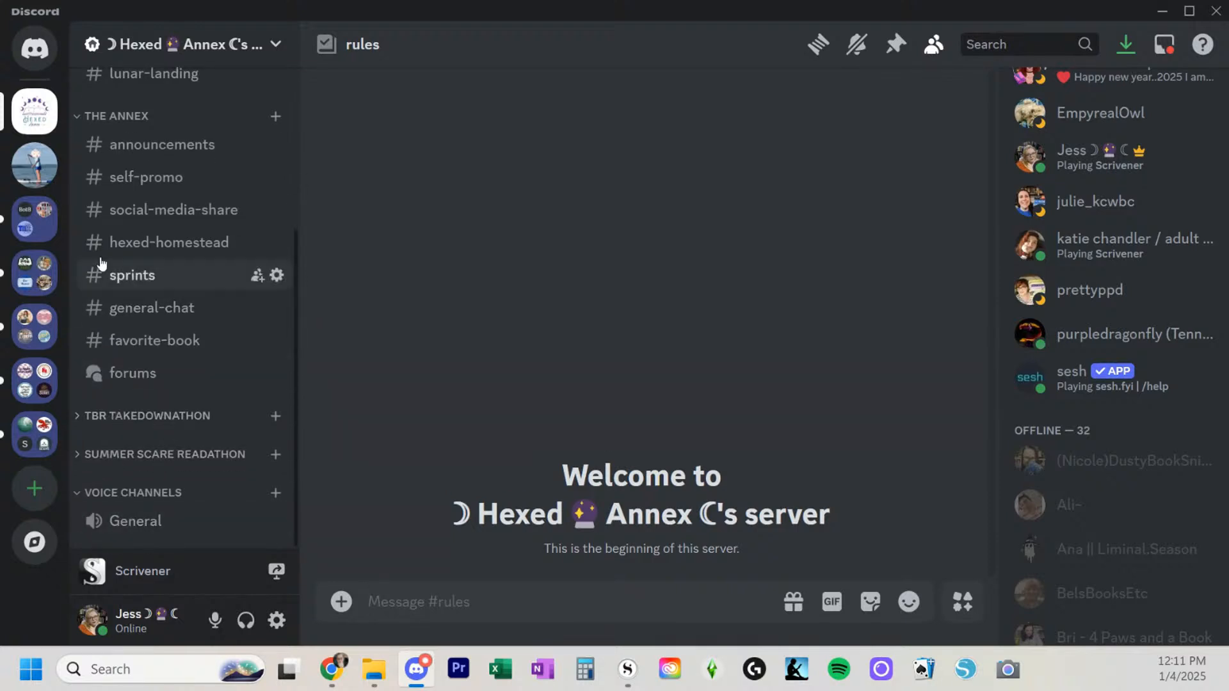
left_click(121, 116)
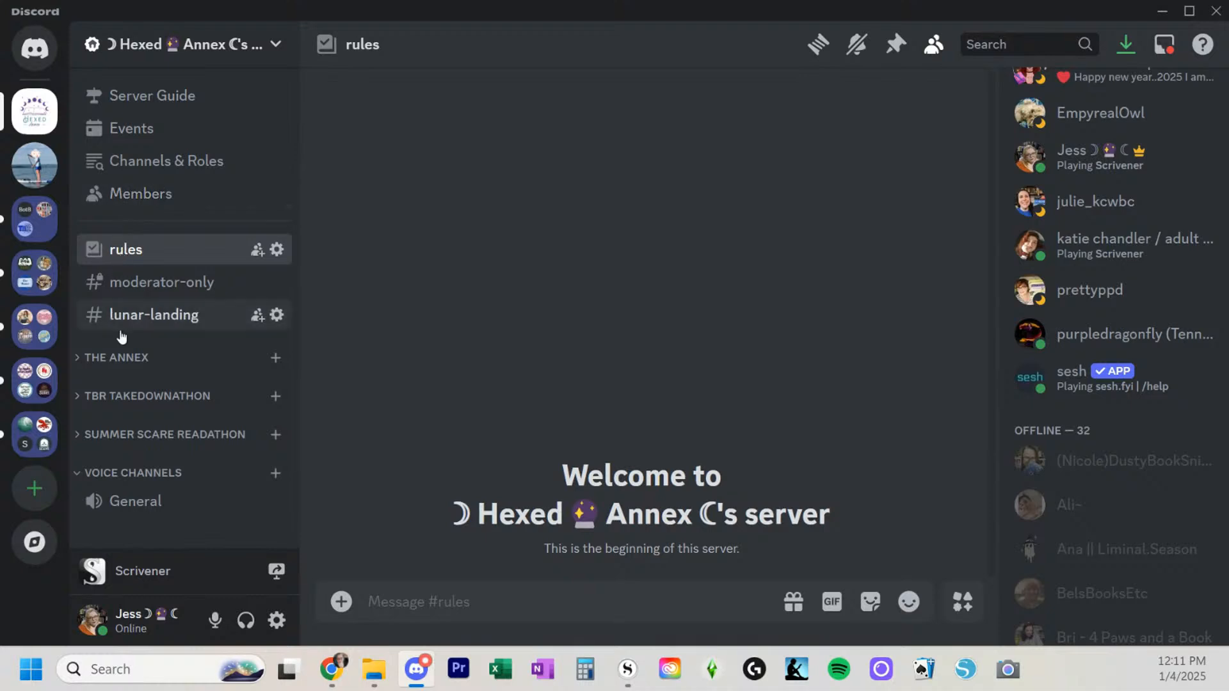
left_click(128, 358)
Expand the TBR Takedownathon category to view its channels, then collapse it
scroll(133, 364, "down", 2)
scroll(132, 368, "down", 3)
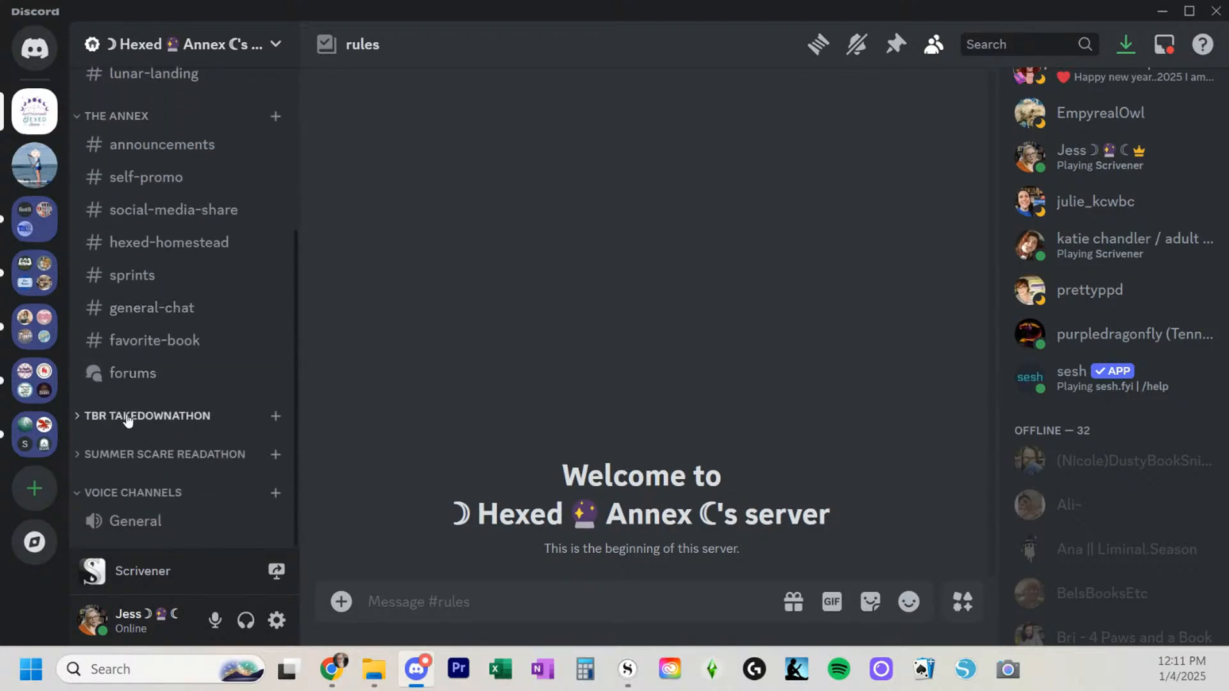
left_click(128, 416)
scroll(128, 417, "down", 3)
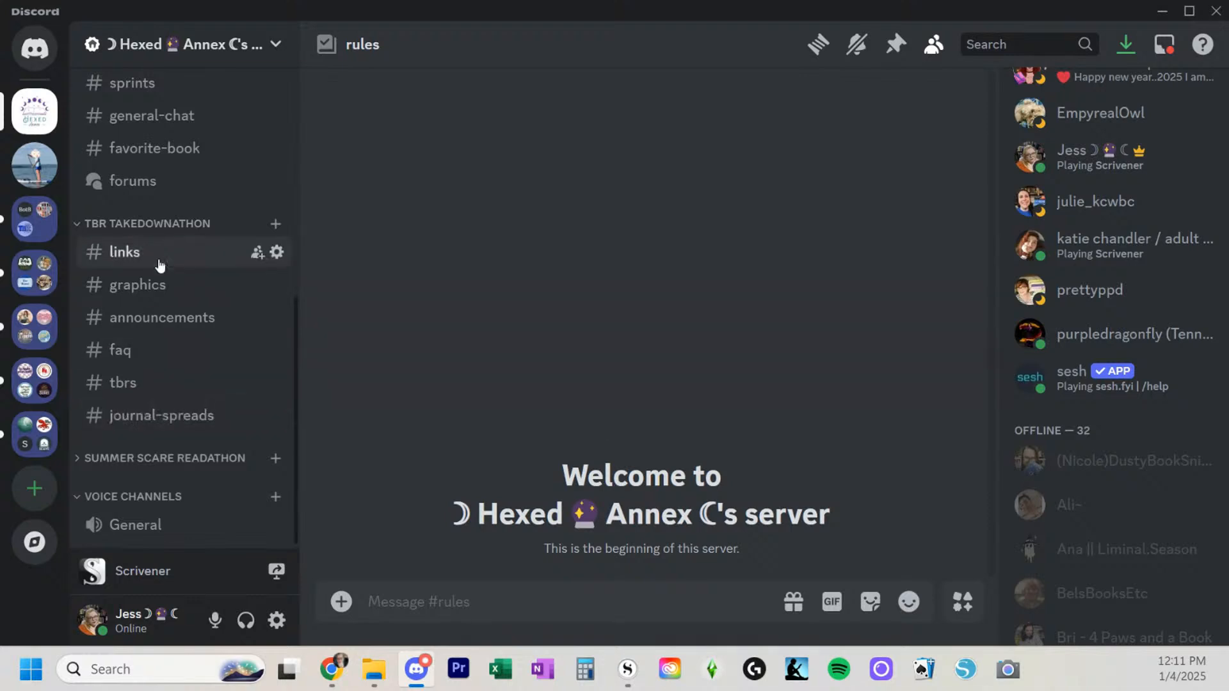
left_click(173, 227)
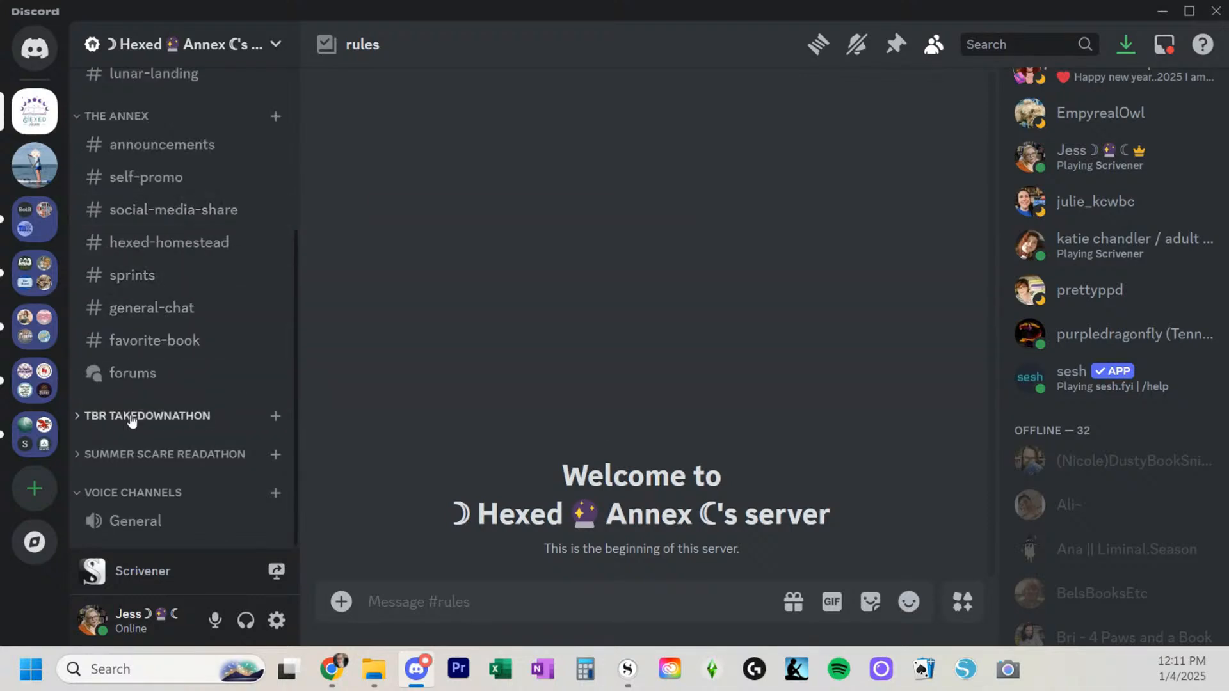
Expand the Summer Scare Readathon category to view its channels, then collapse it
left_click(125, 456)
scroll(125, 461, "down", 3)
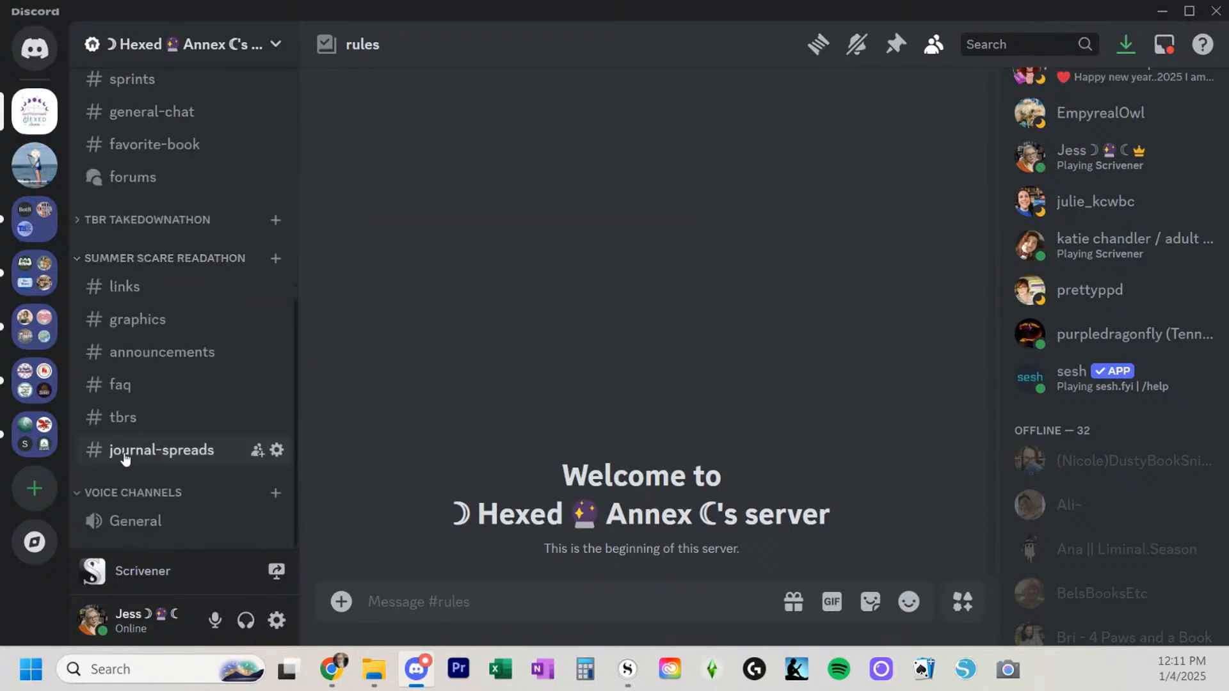
left_click(156, 259)
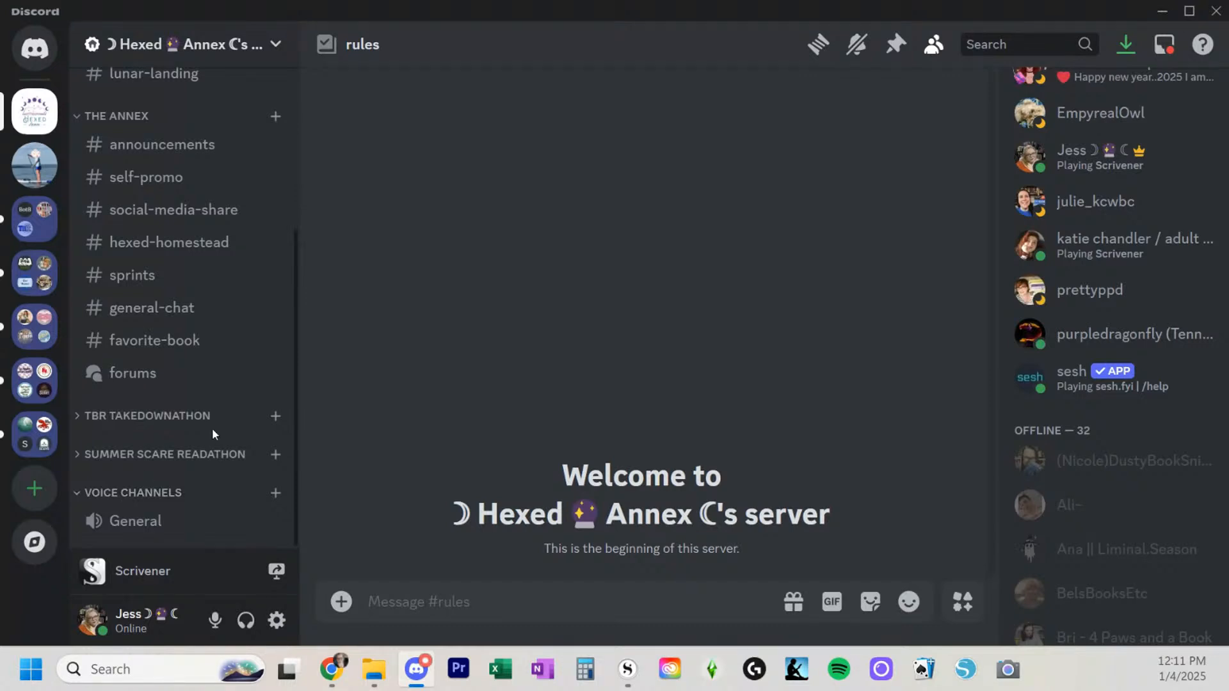
scroll(213, 403, "up", 3)
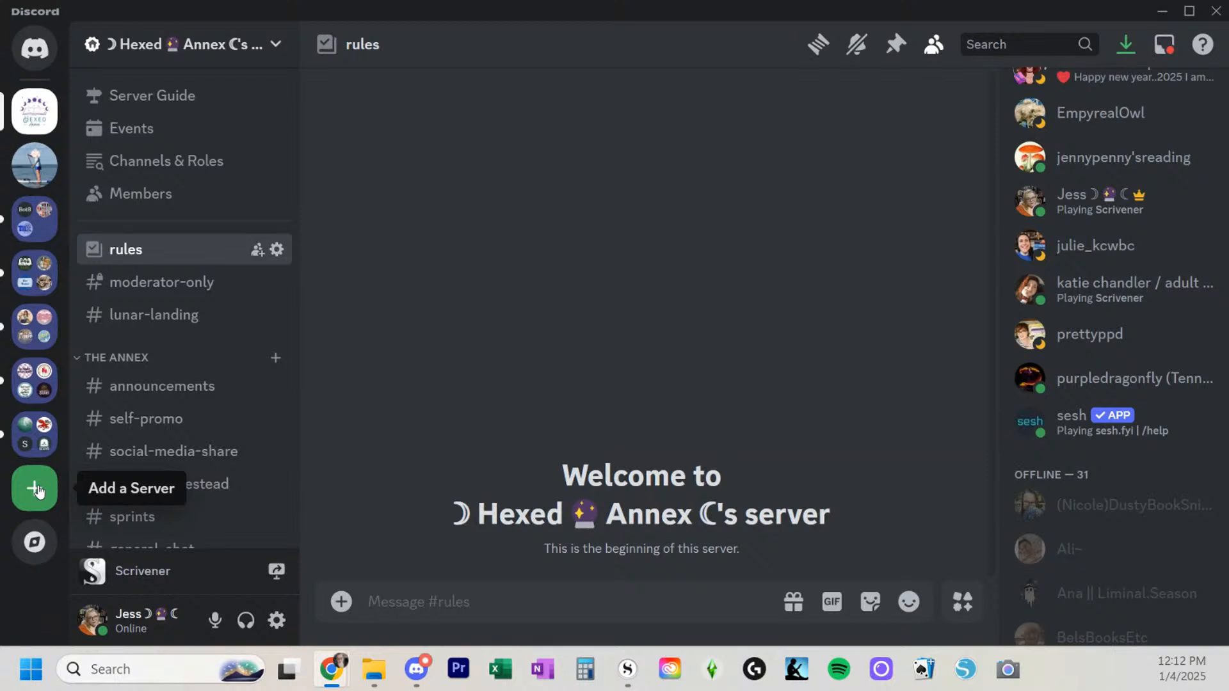
Expand the server folders and look through the individual servers inside them
left_click(45, 443)
left_click(40, 389)
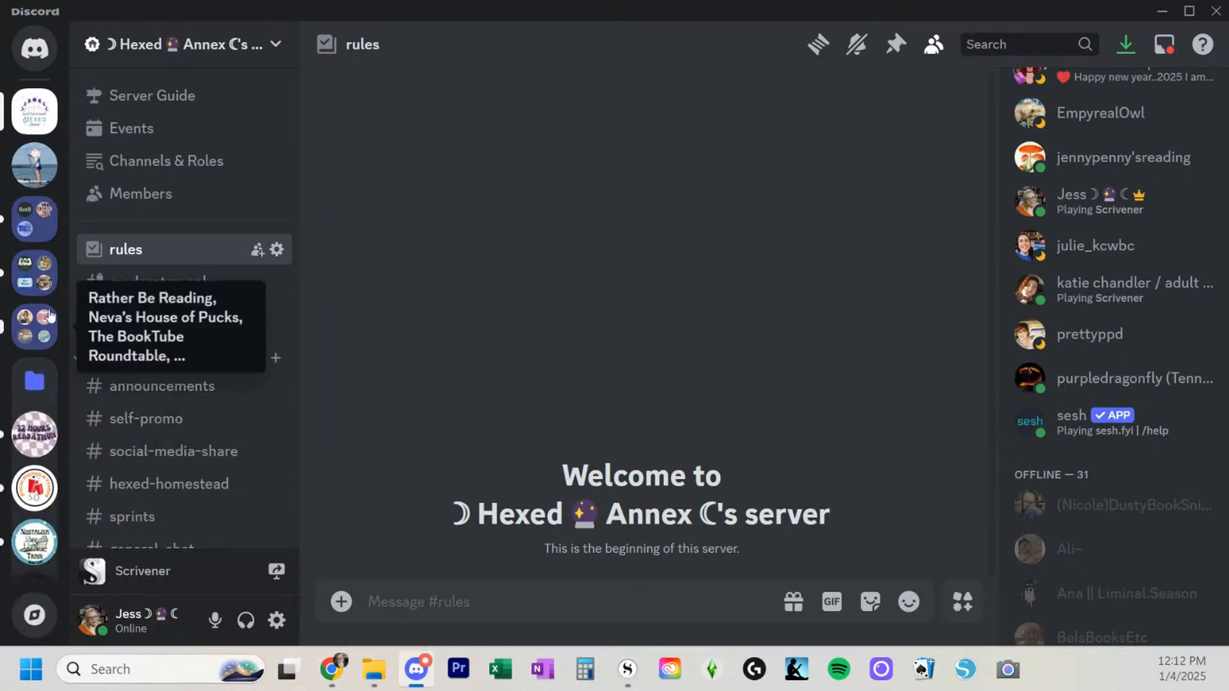
left_click(40, 282)
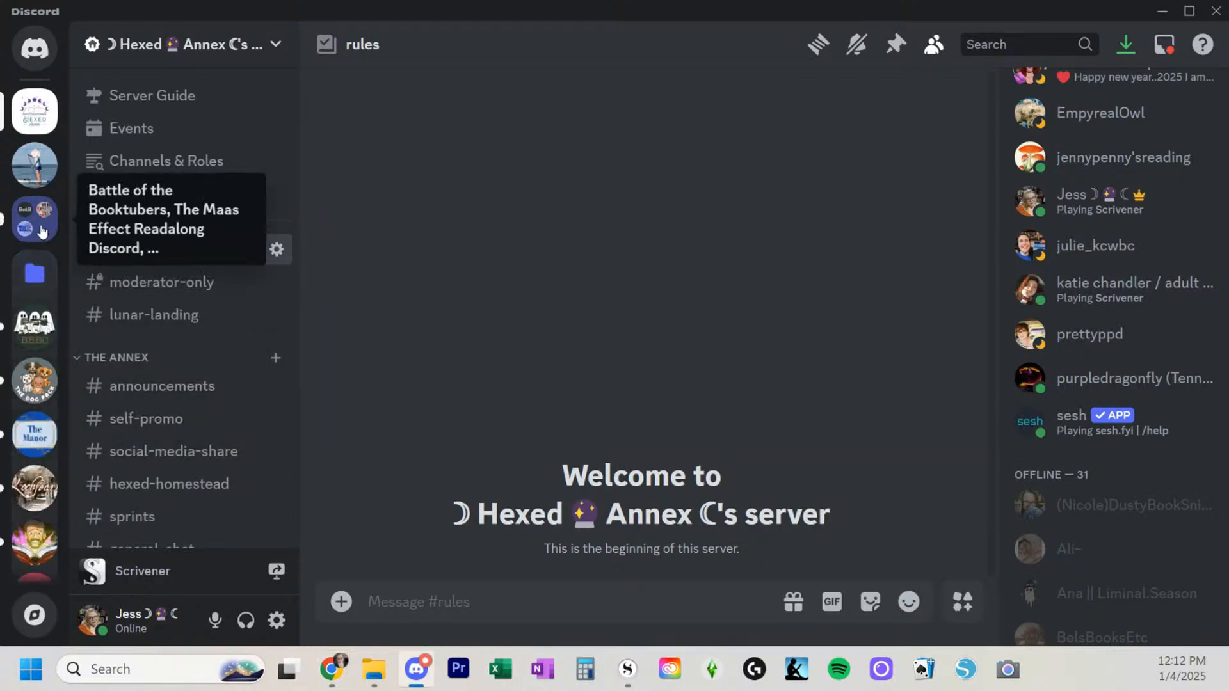
left_click(42, 232)
scroll(25, 230, "down", 5)
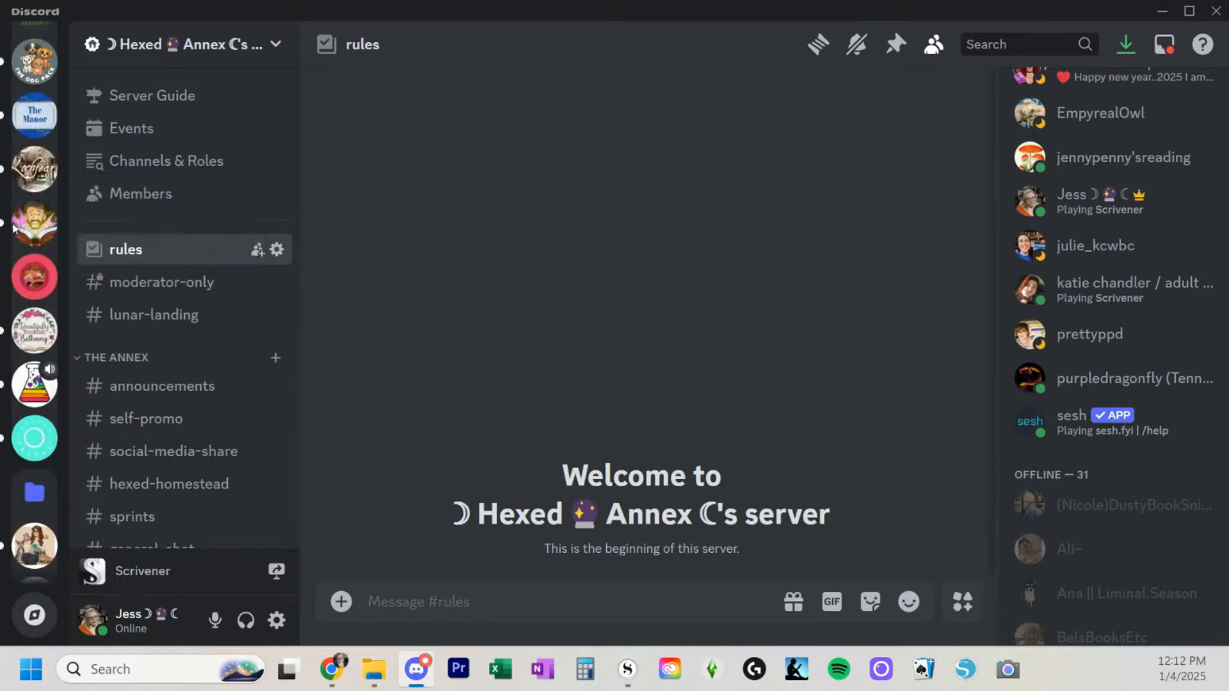
scroll(14, 228, "up", 5)
Collapse all the expanded server folders, from Battle of the Booktubers through The Darcy Coates Readers Club
left_click(24, 225)
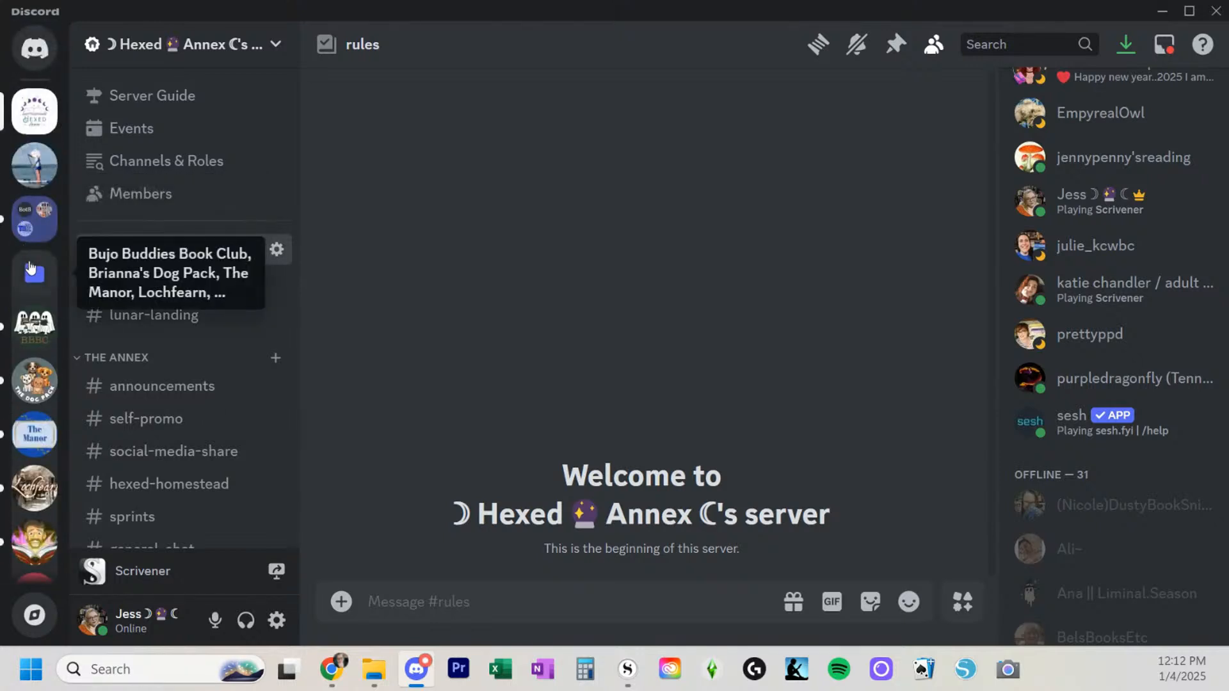
left_click(30, 266)
left_click(39, 344)
left_click(36, 407)
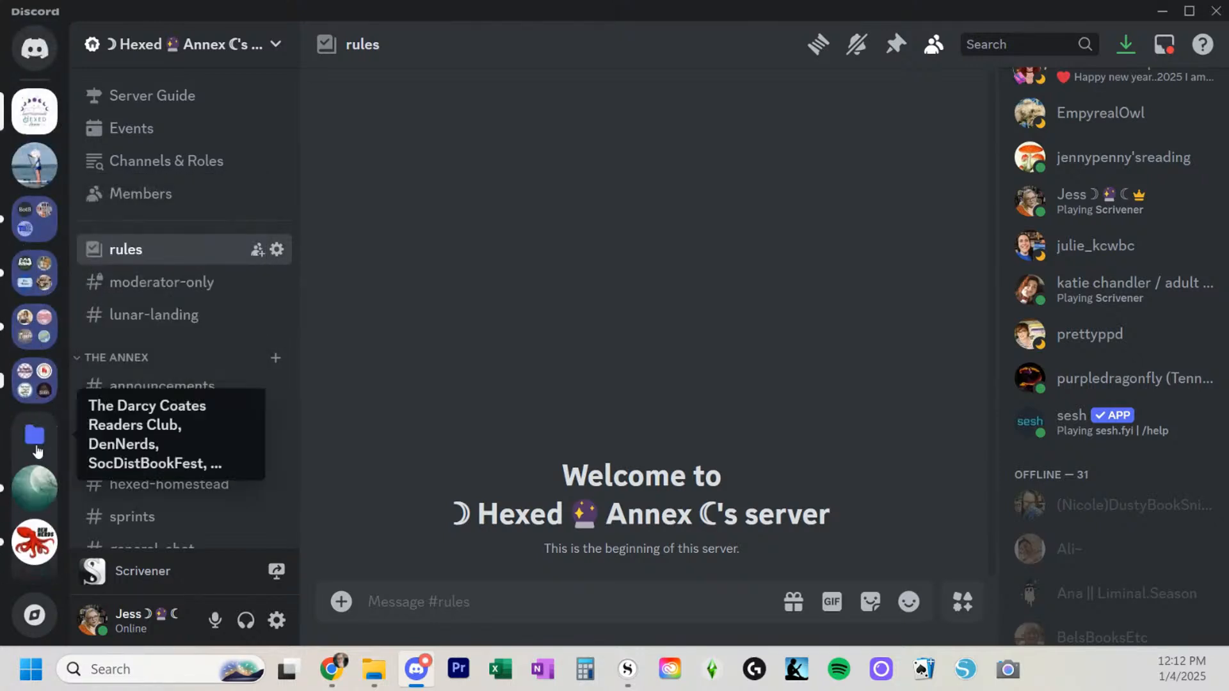
left_click(35, 432)
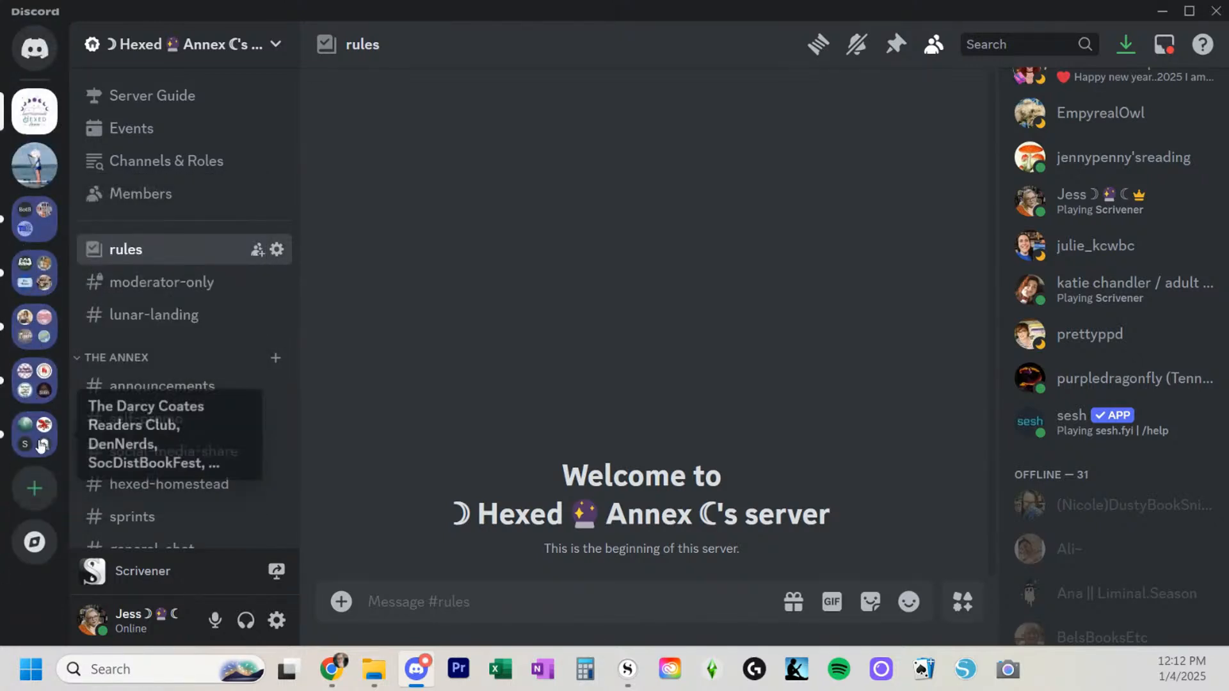
Start creating a new server with the Create My Own option and designate it for a club or community
left_click(35, 503)
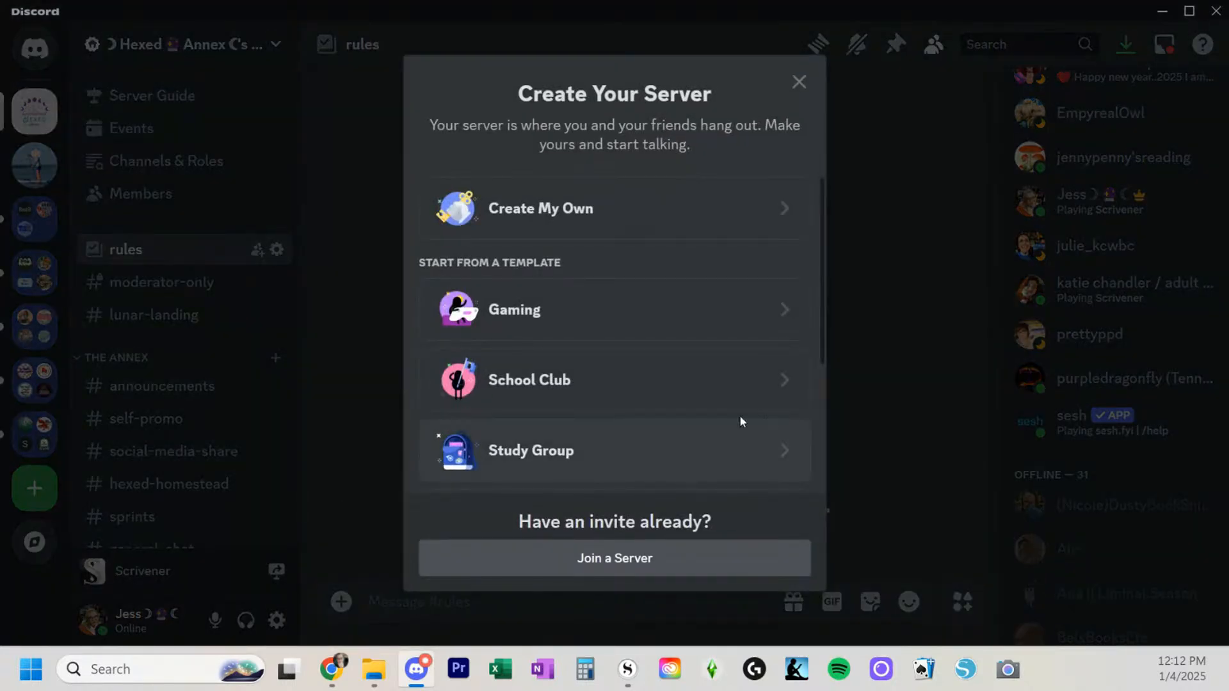
scroll(741, 420, "down", 3)
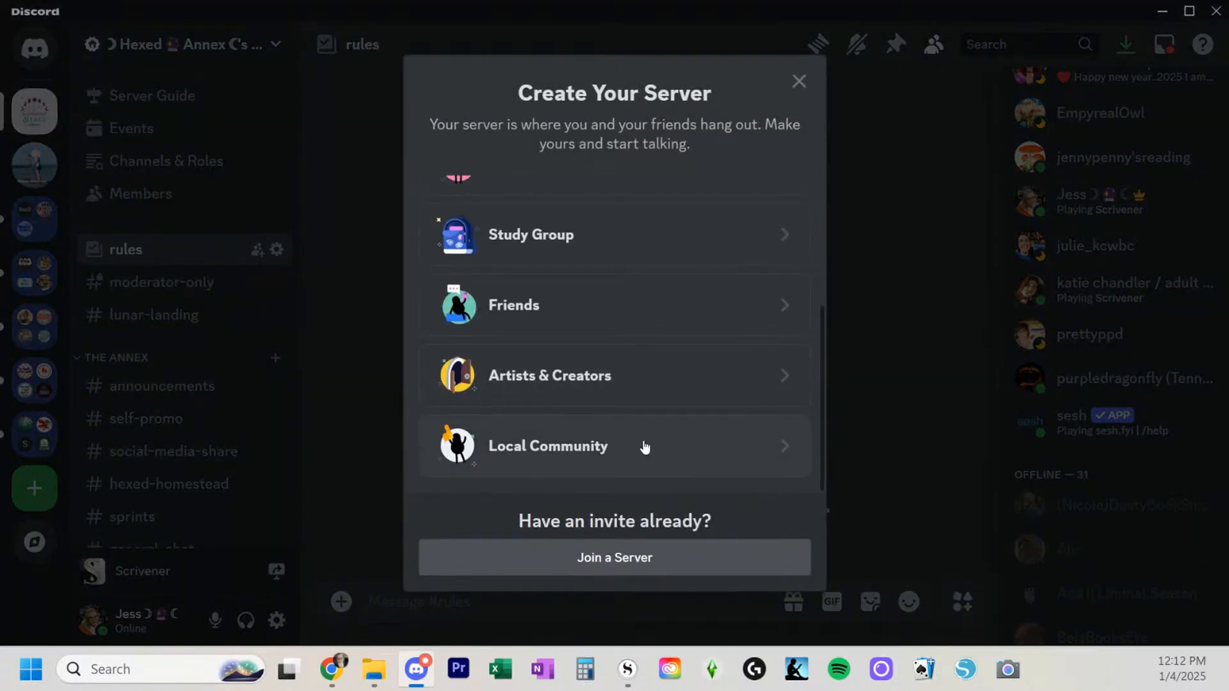
scroll(645, 344, "up", 4)
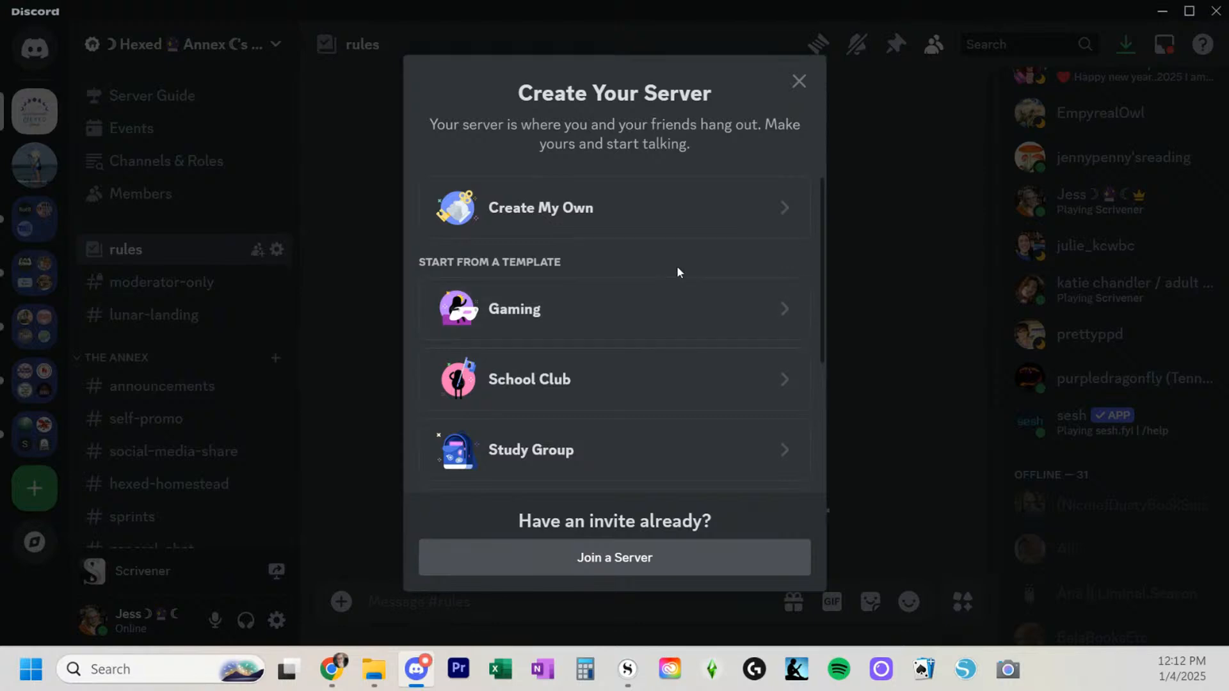
scroll(677, 301, "down", 3)
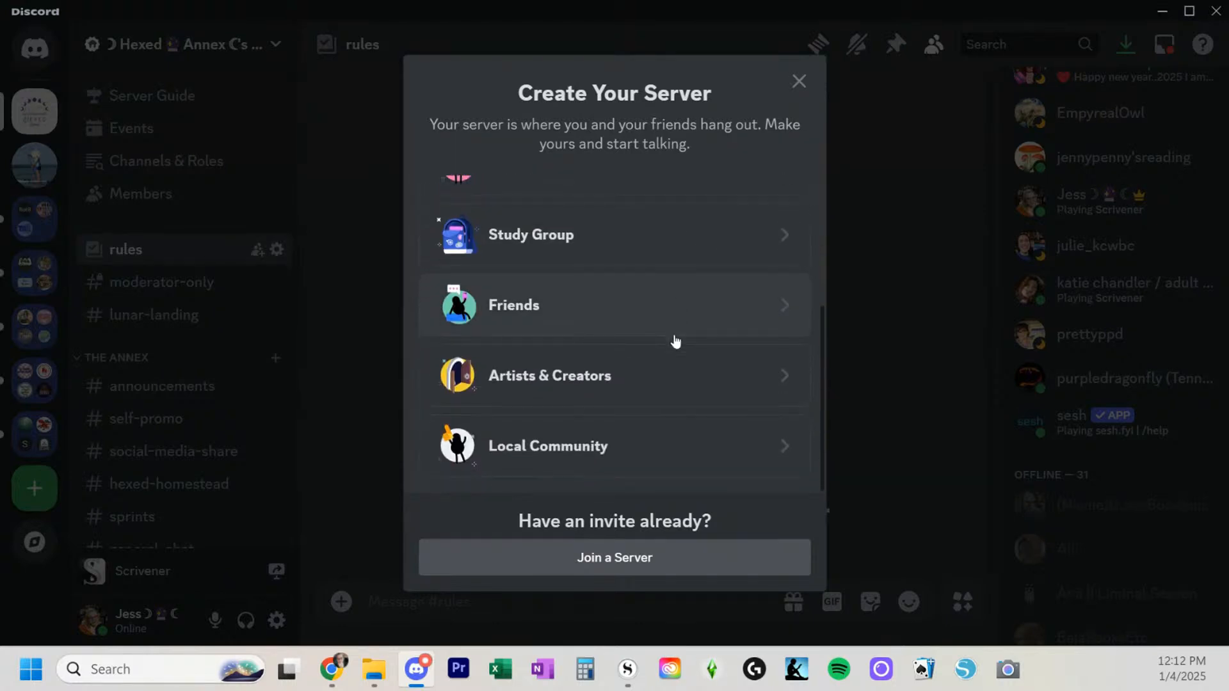
scroll(680, 430, "up", 3)
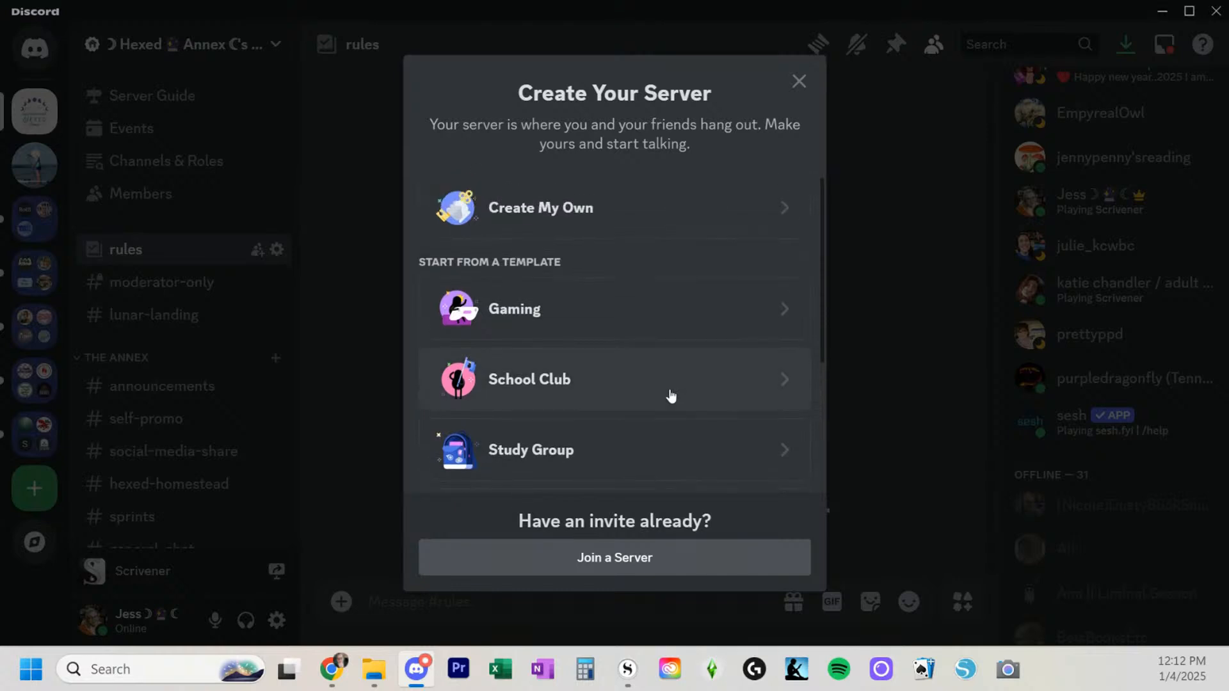
left_click(652, 202)
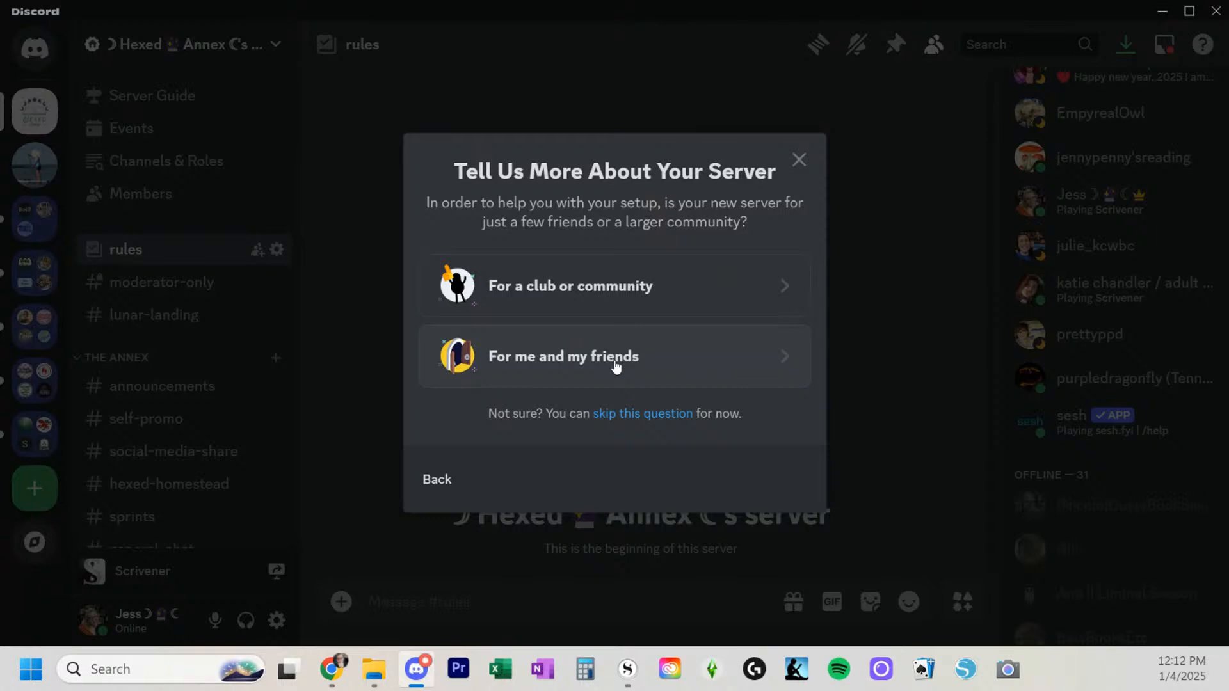
left_click(627, 308)
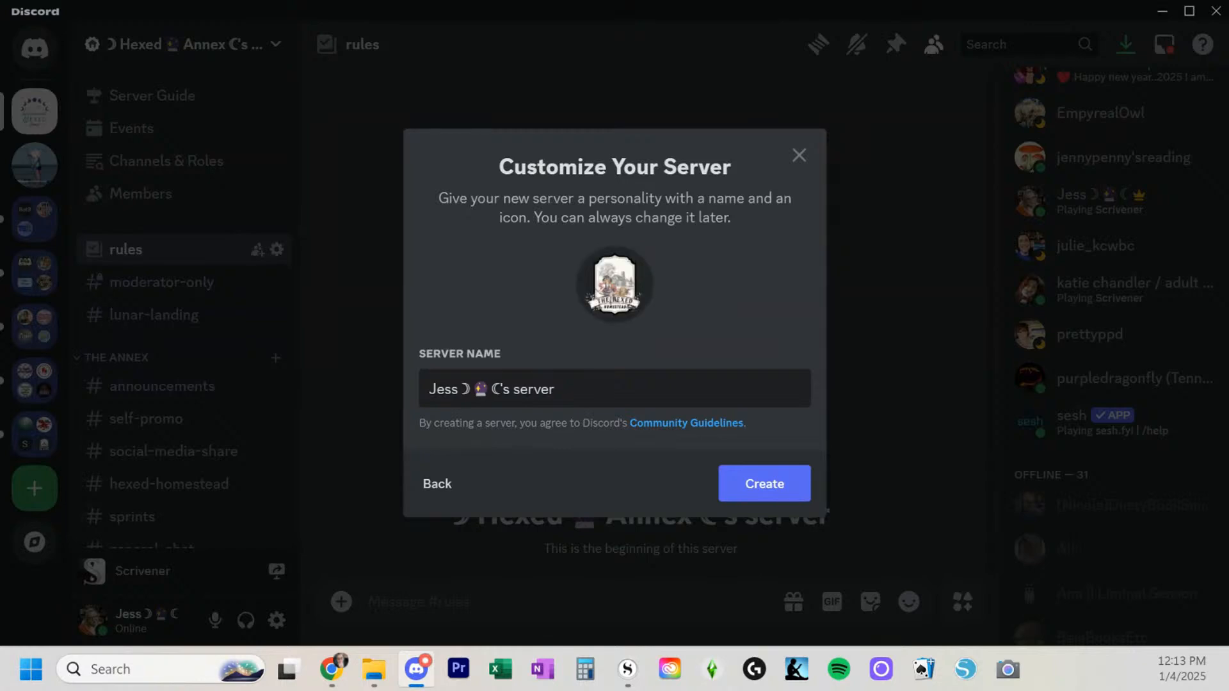
Name the new server "Demonstration Server" and create it
left_click(331, 670)
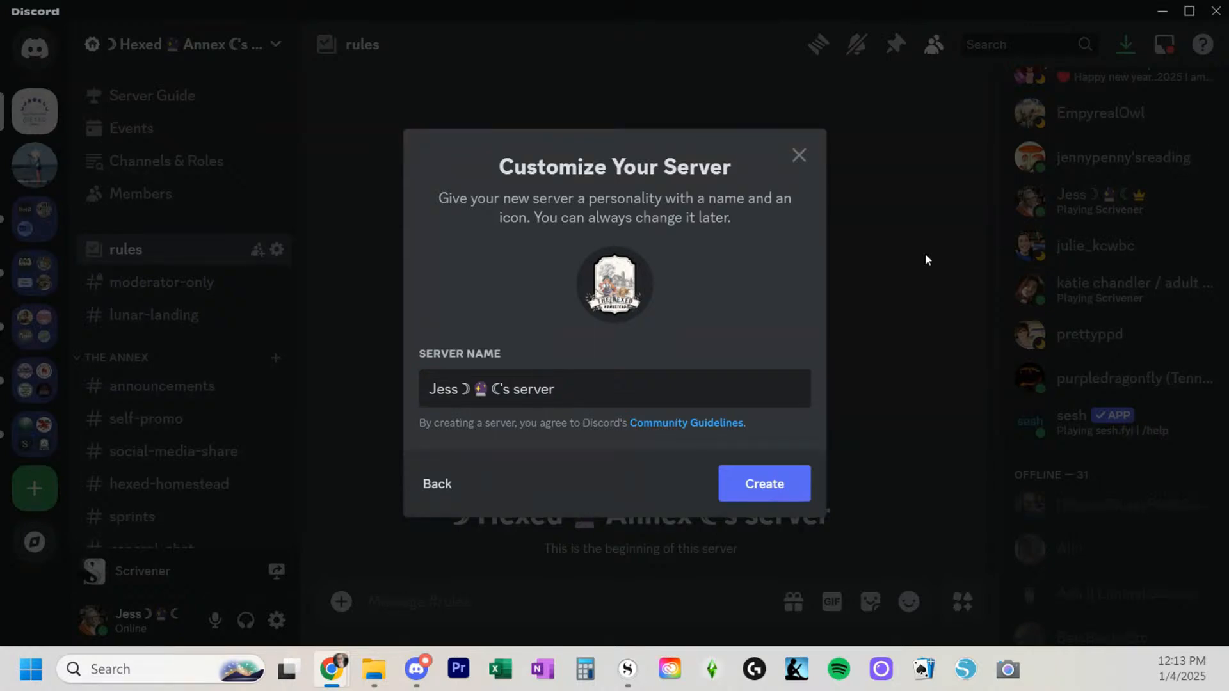
left_click(593, 392)
left_click_drag(594, 392, 398, 379)
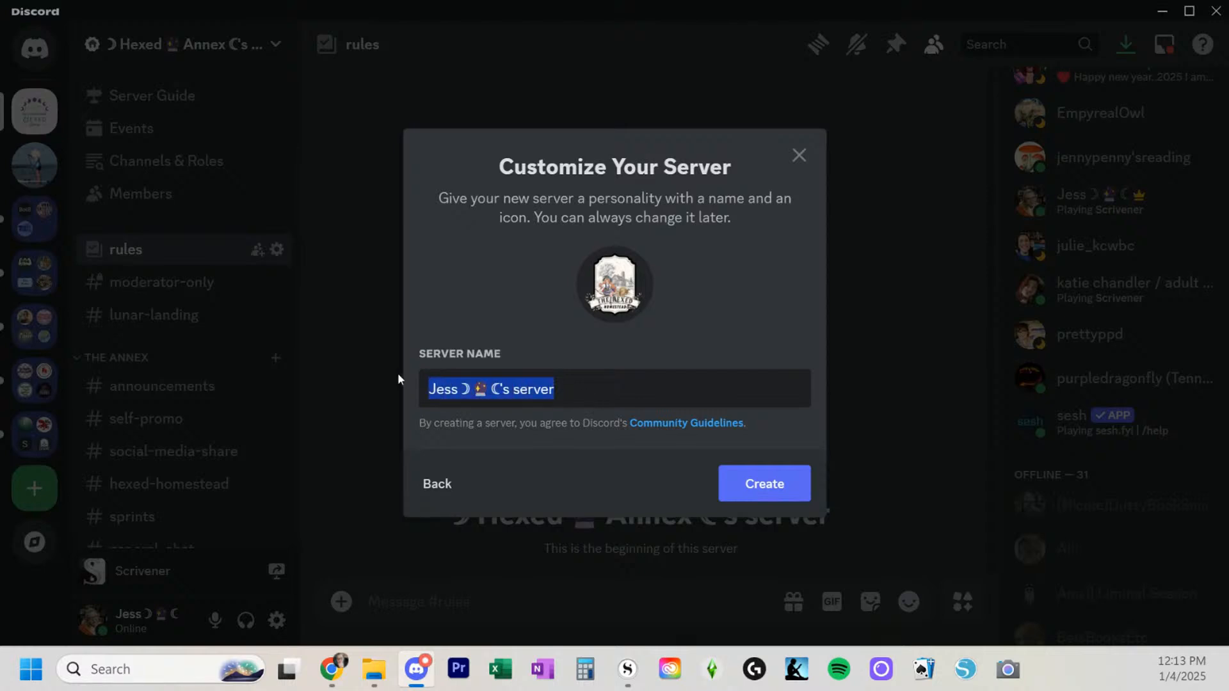
type("Demon")
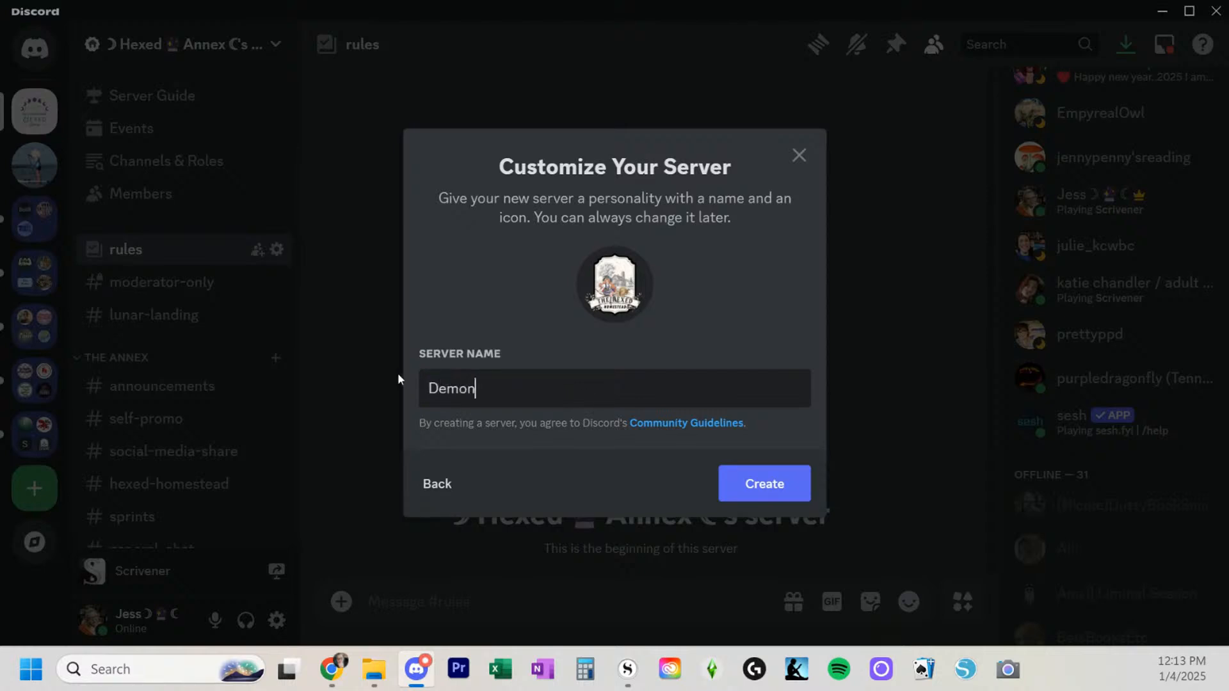
type("stration Server")
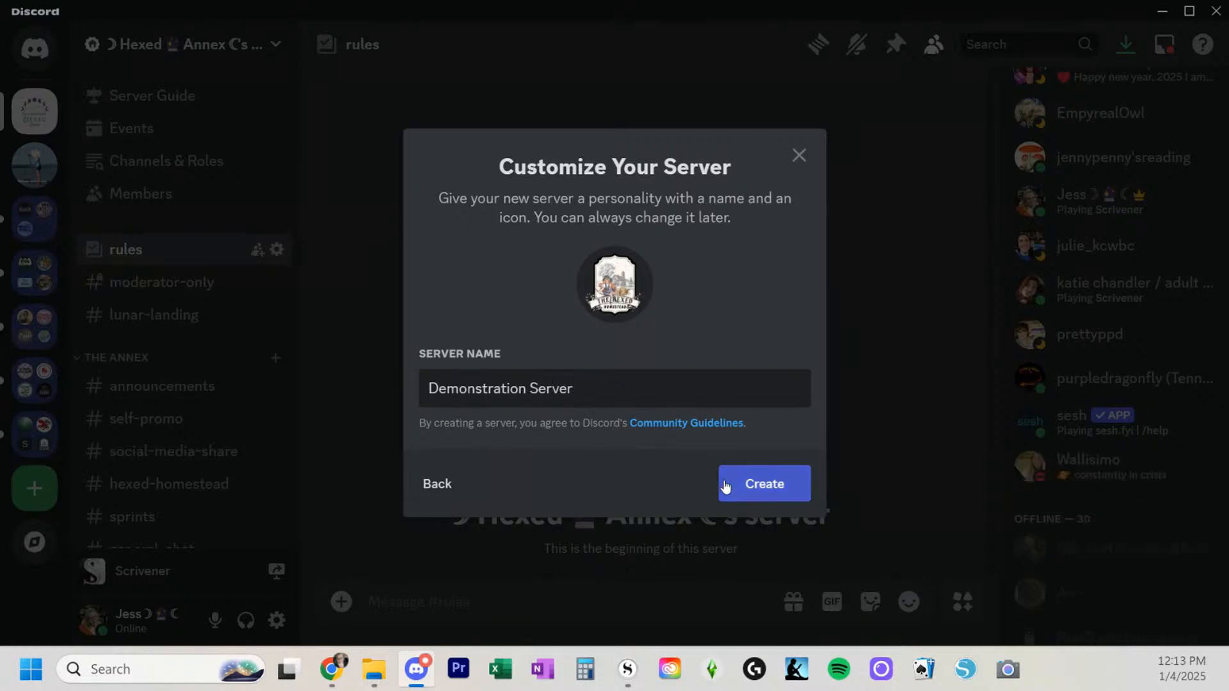
left_click(725, 487)
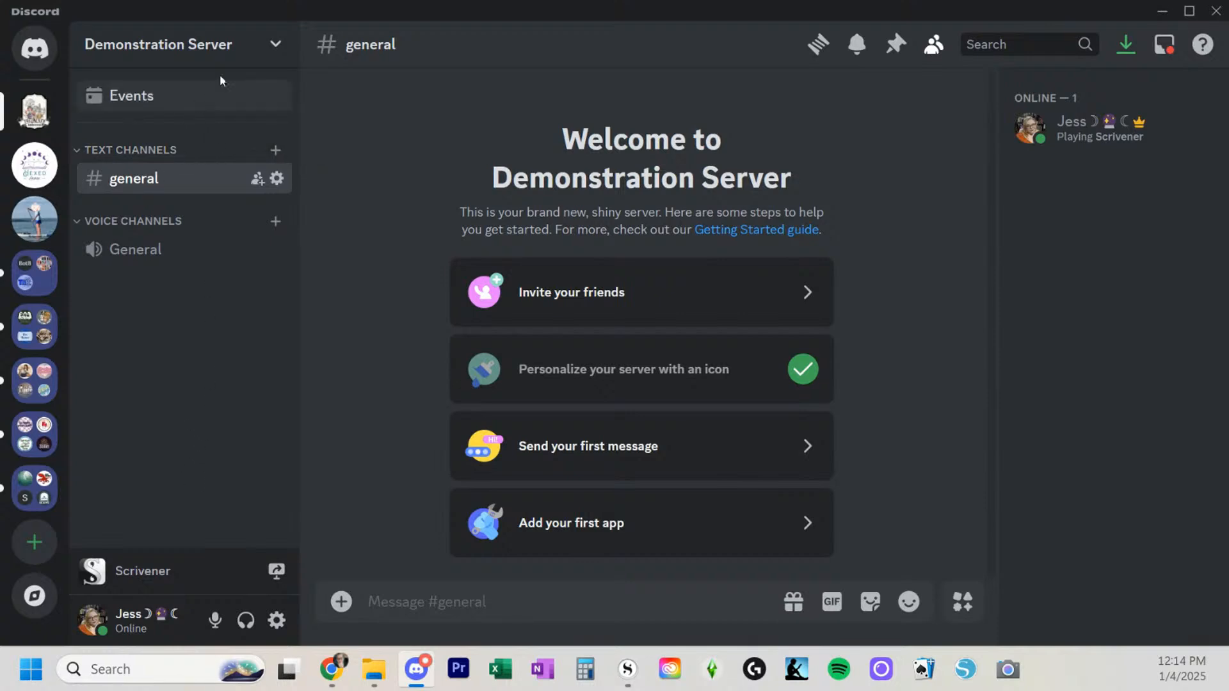
Create a non-private category named "Demo category" in the server
right_click(189, 325)
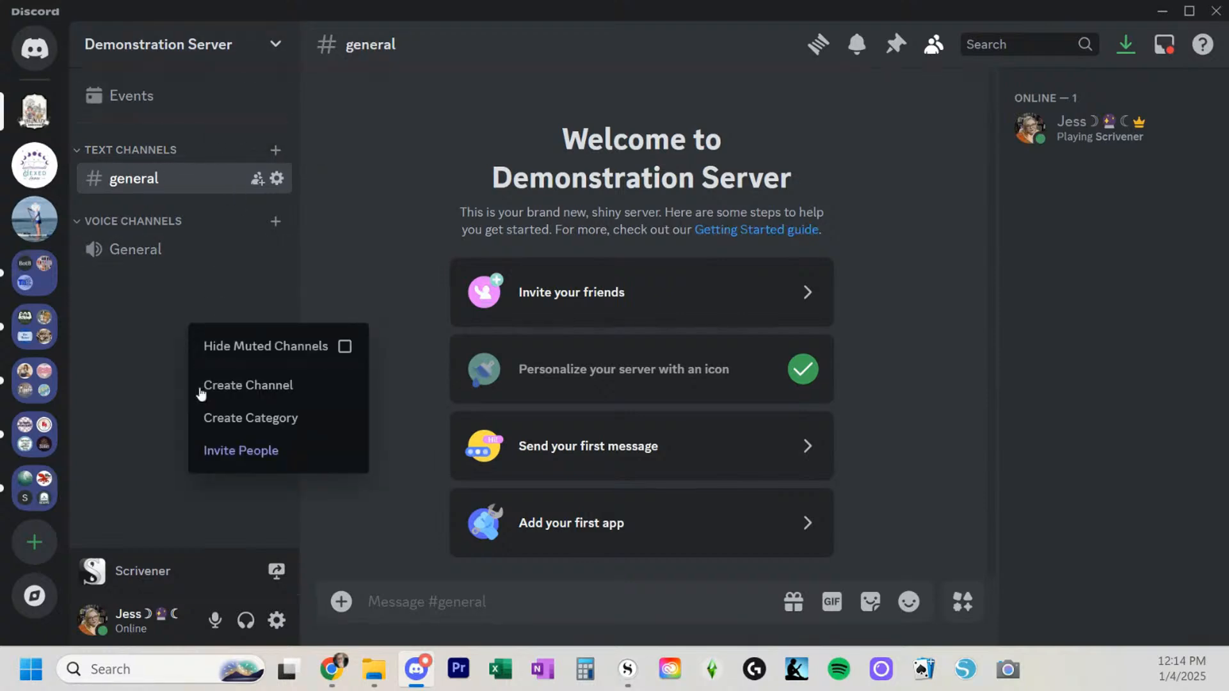
left_click(216, 427)
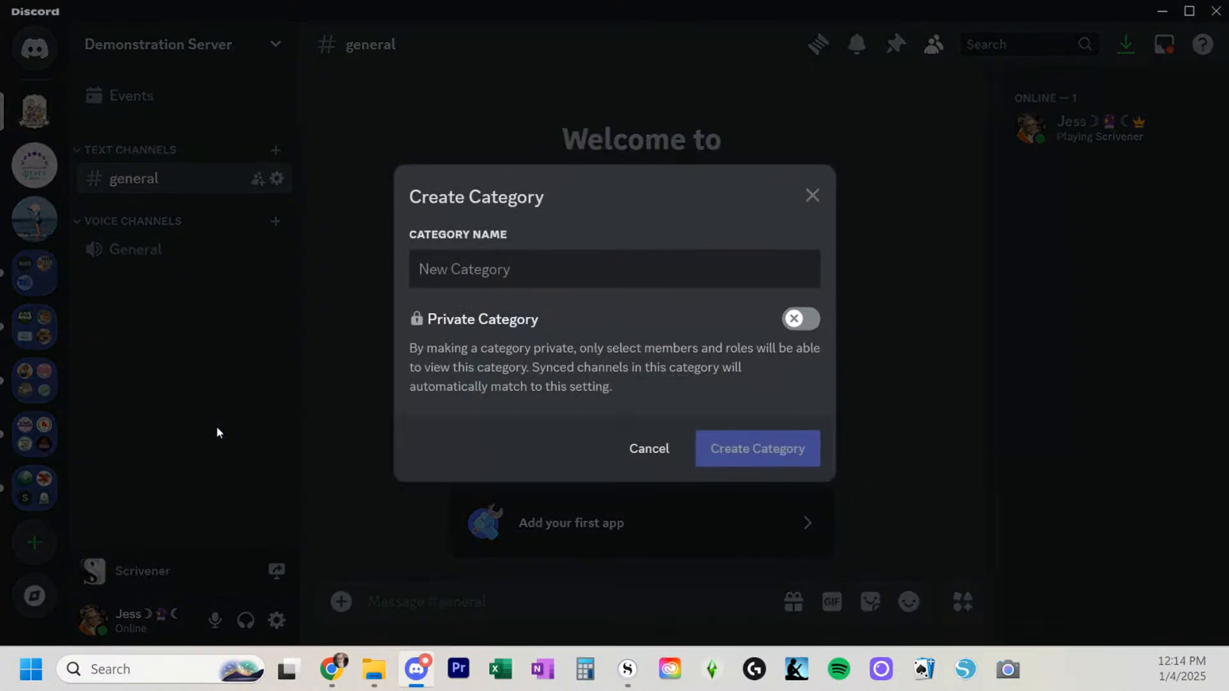
type("Demo category")
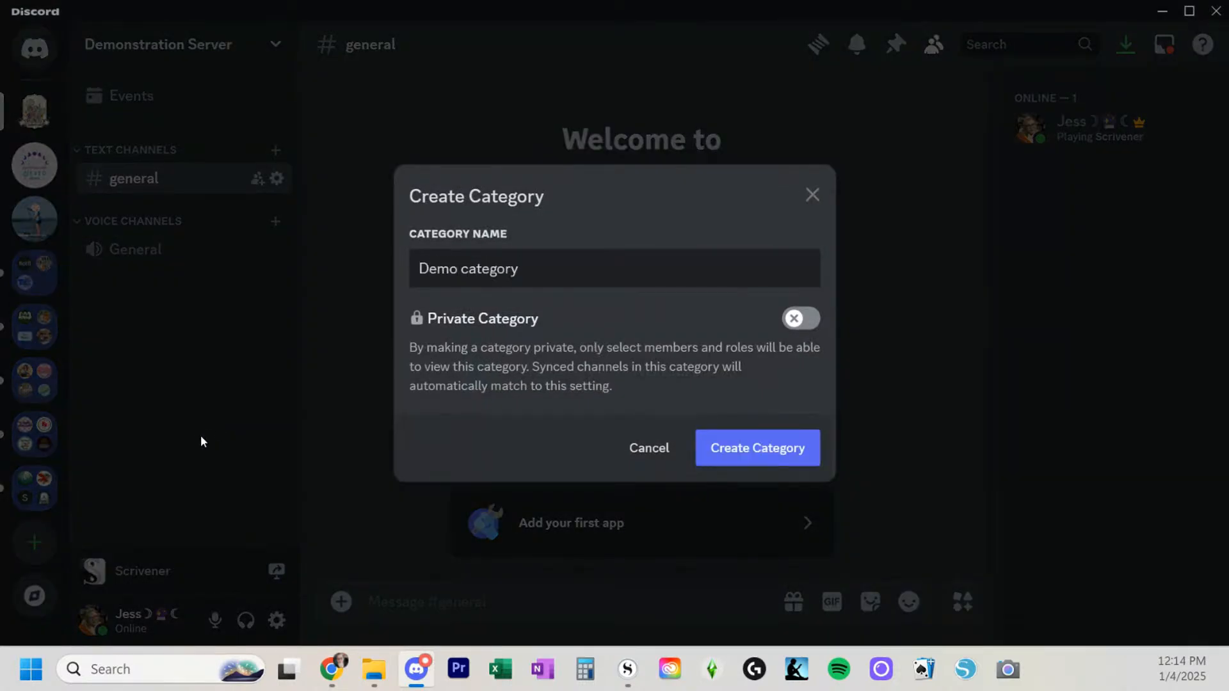
left_click(810, 446)
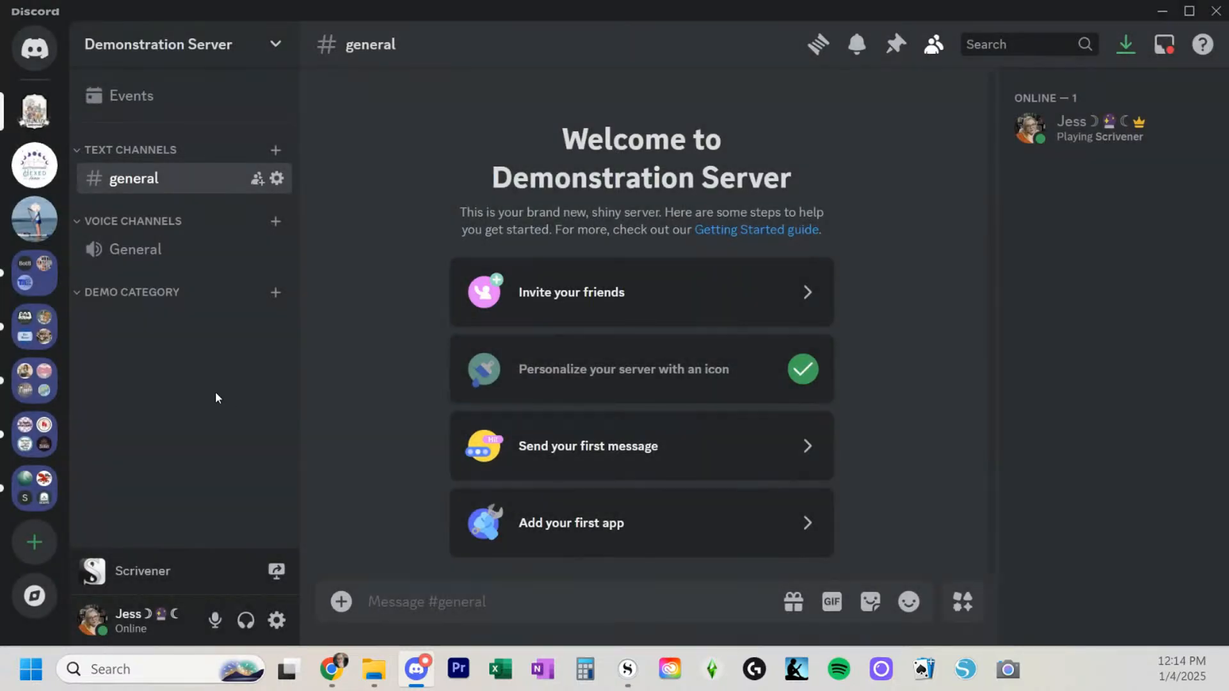
Create a non-private text channel named "rules" in the Demo category
left_click(264, 301)
left_click(273, 294)
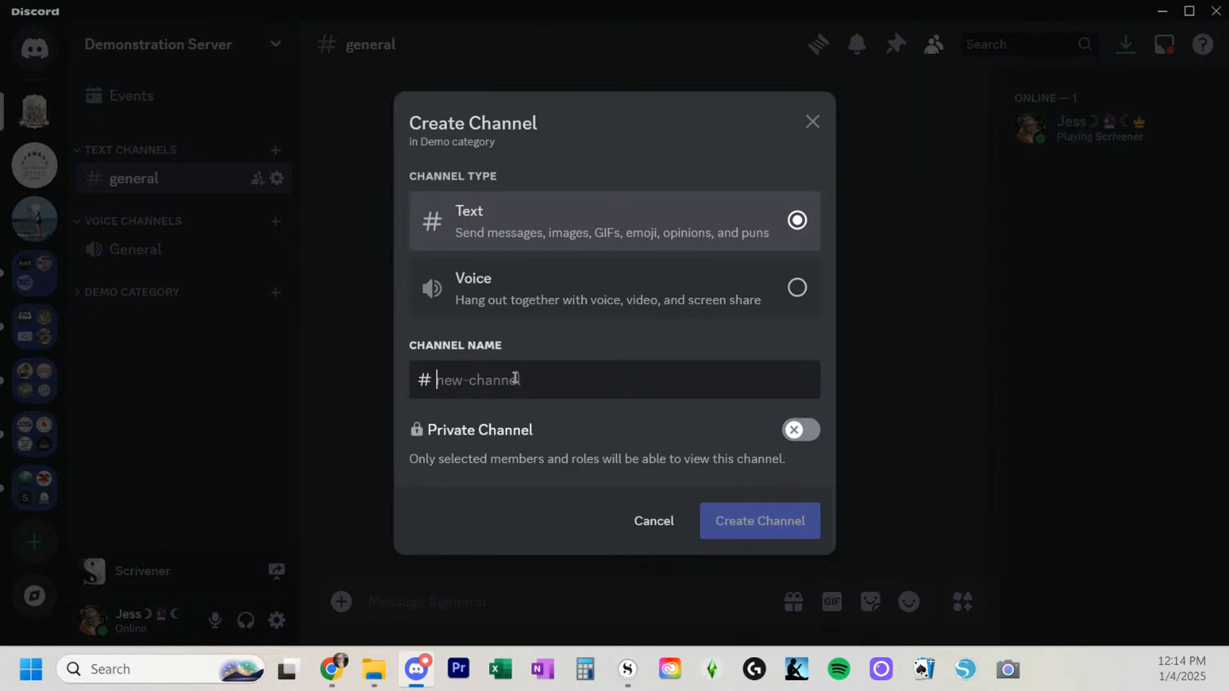
type("rules")
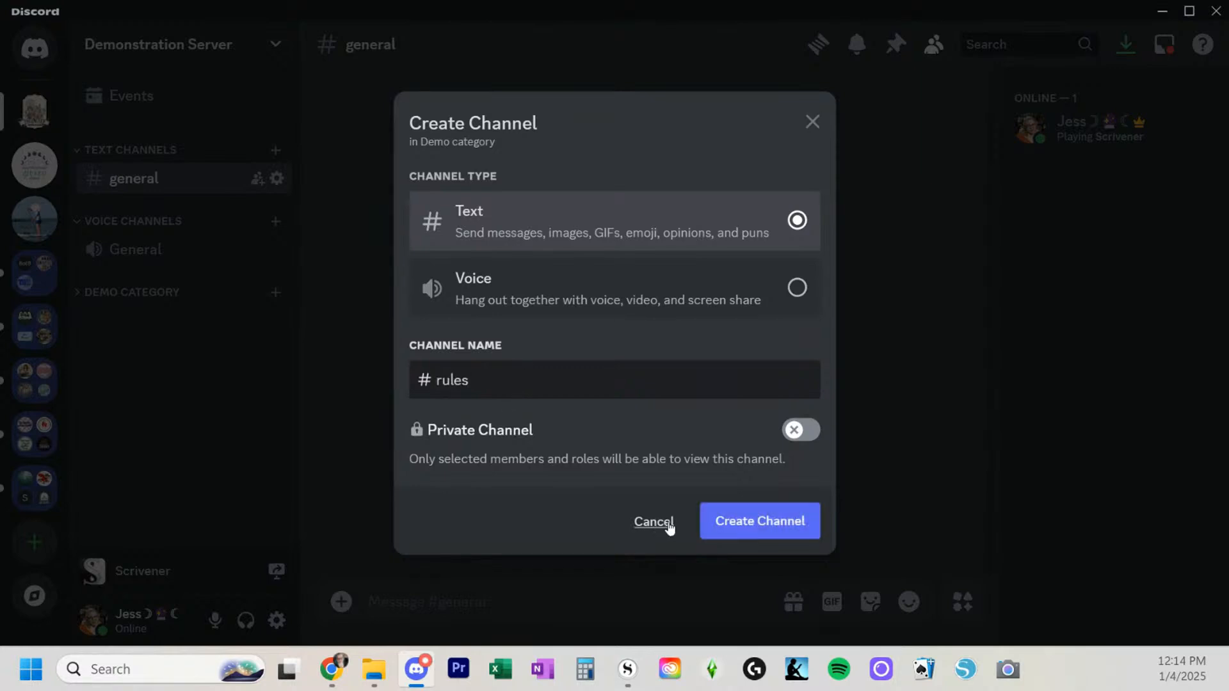
left_click(728, 519)
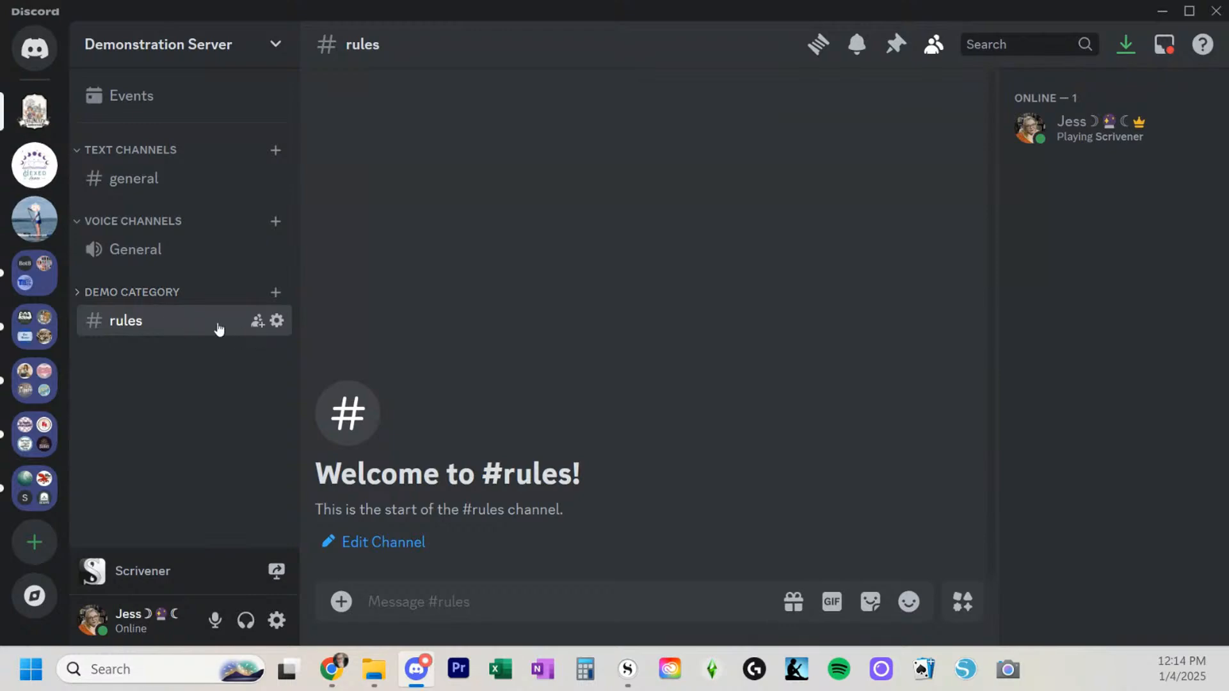
Create a private text channel named "moderator-only" in the Demo category without adding members or roles, and expand the category
left_click(274, 294)
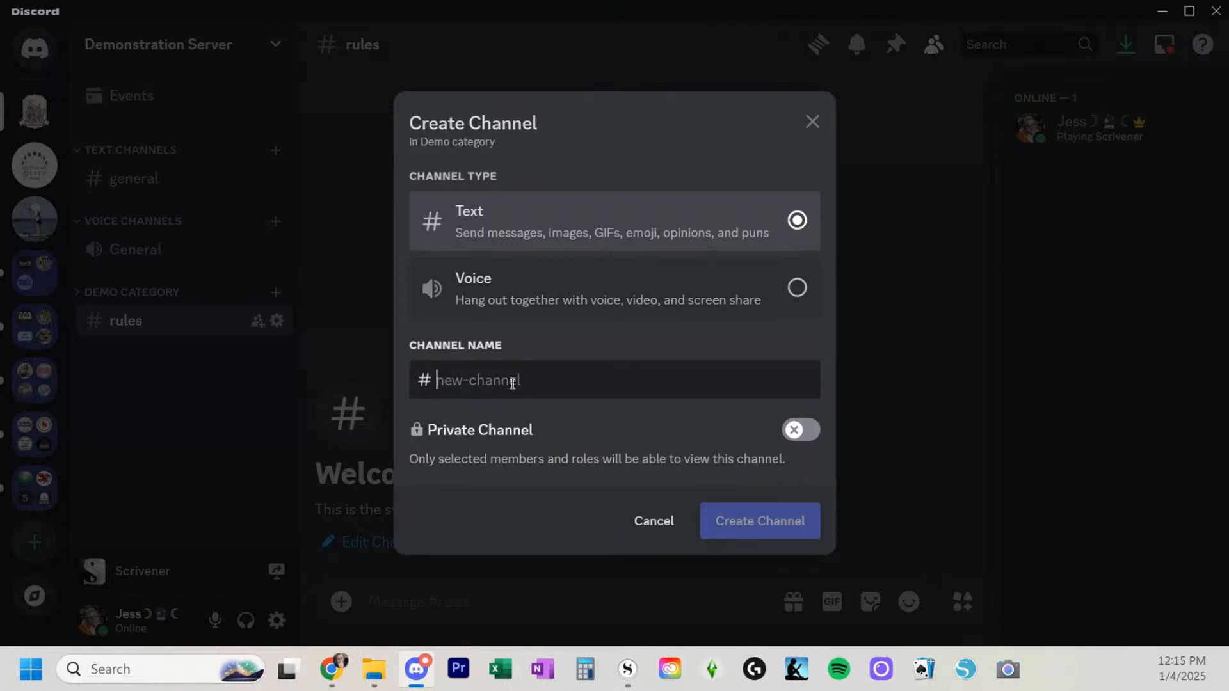
type("moderat")
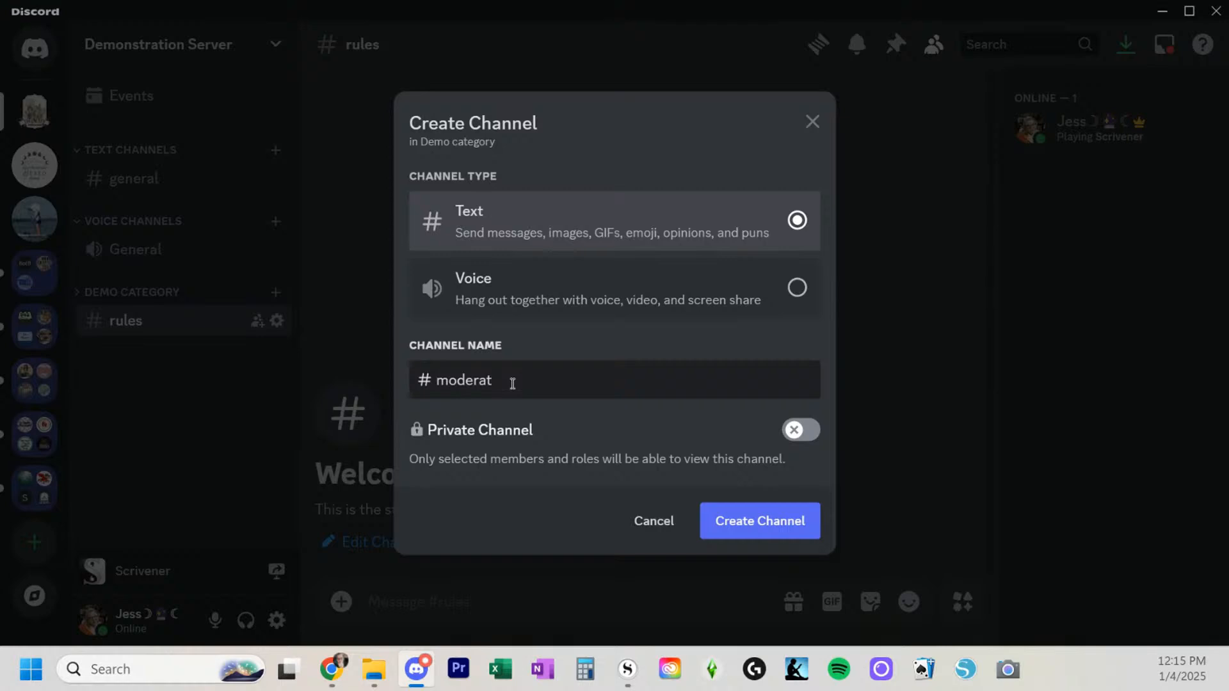
type("or-only")
left_click(813, 430)
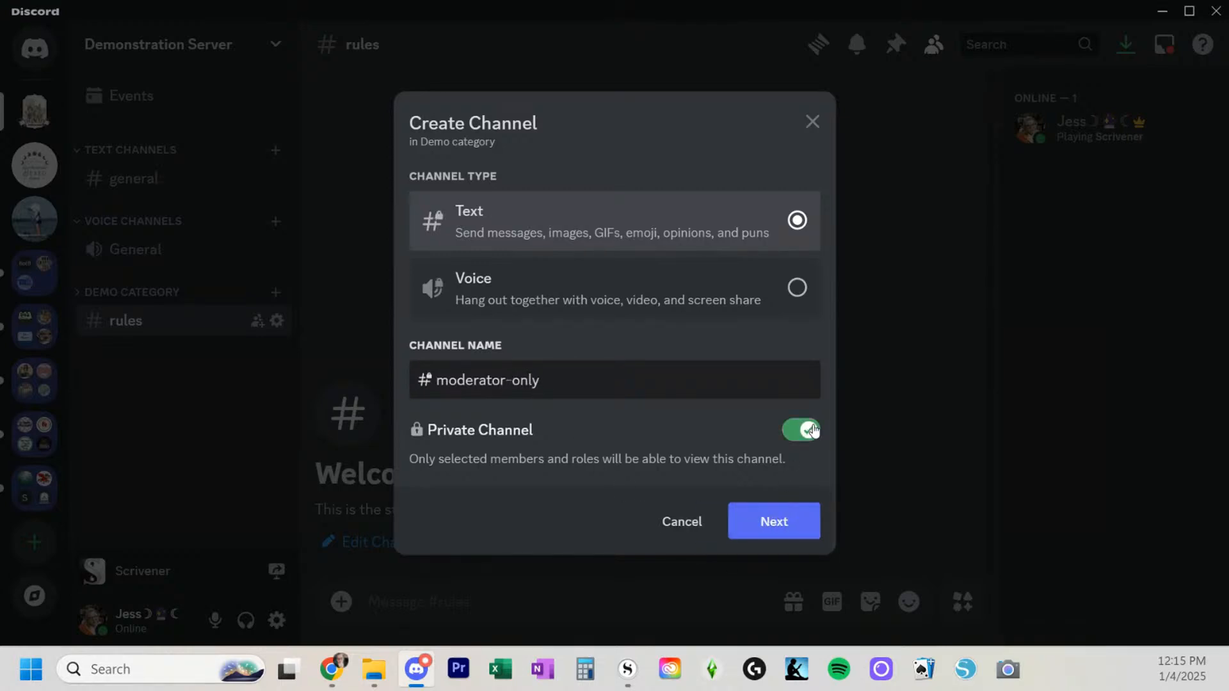
left_click(760, 540)
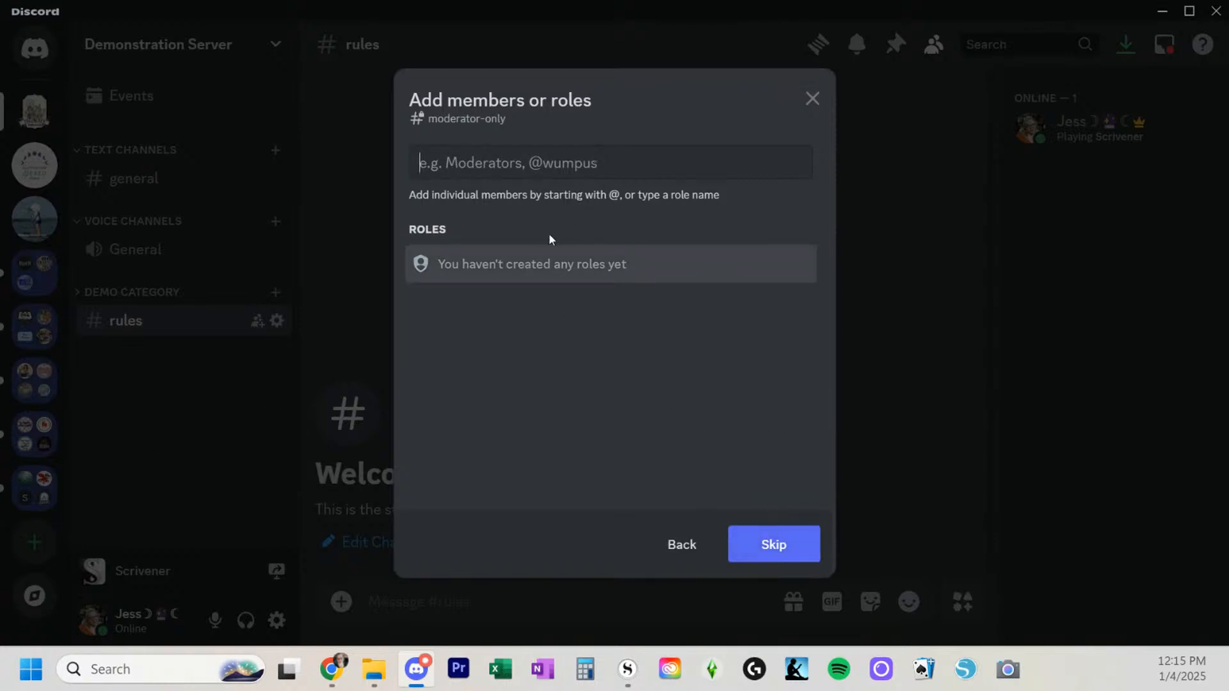
left_click(798, 555)
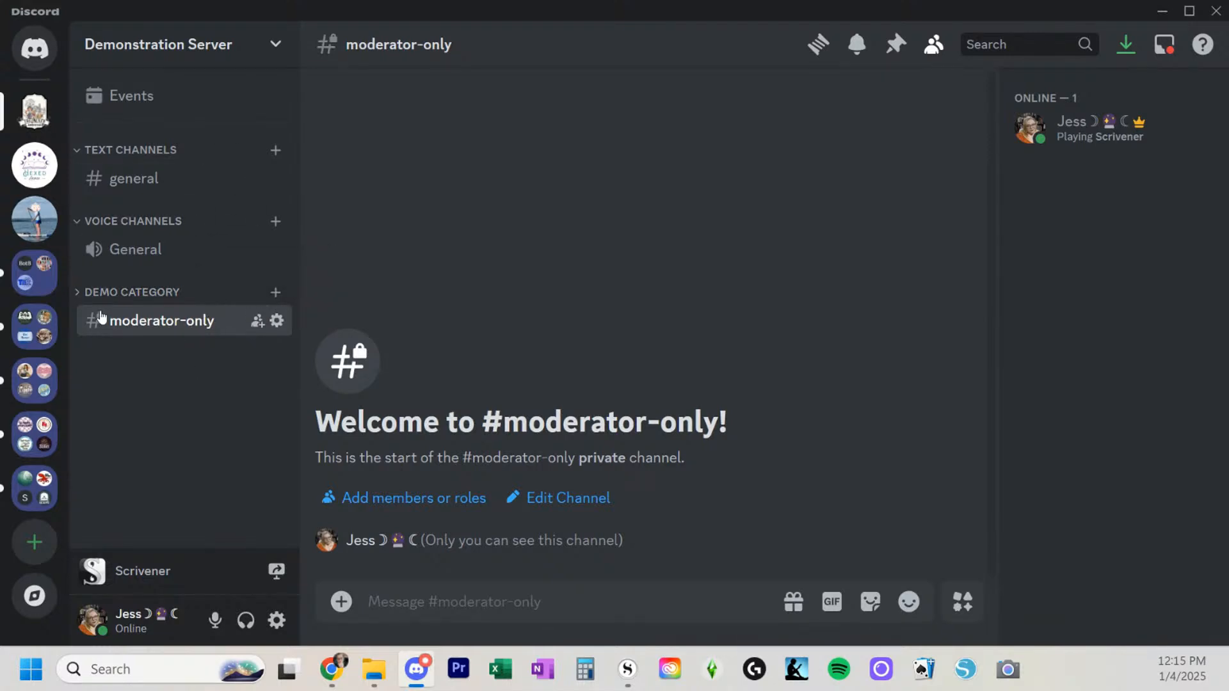
left_click(75, 293)
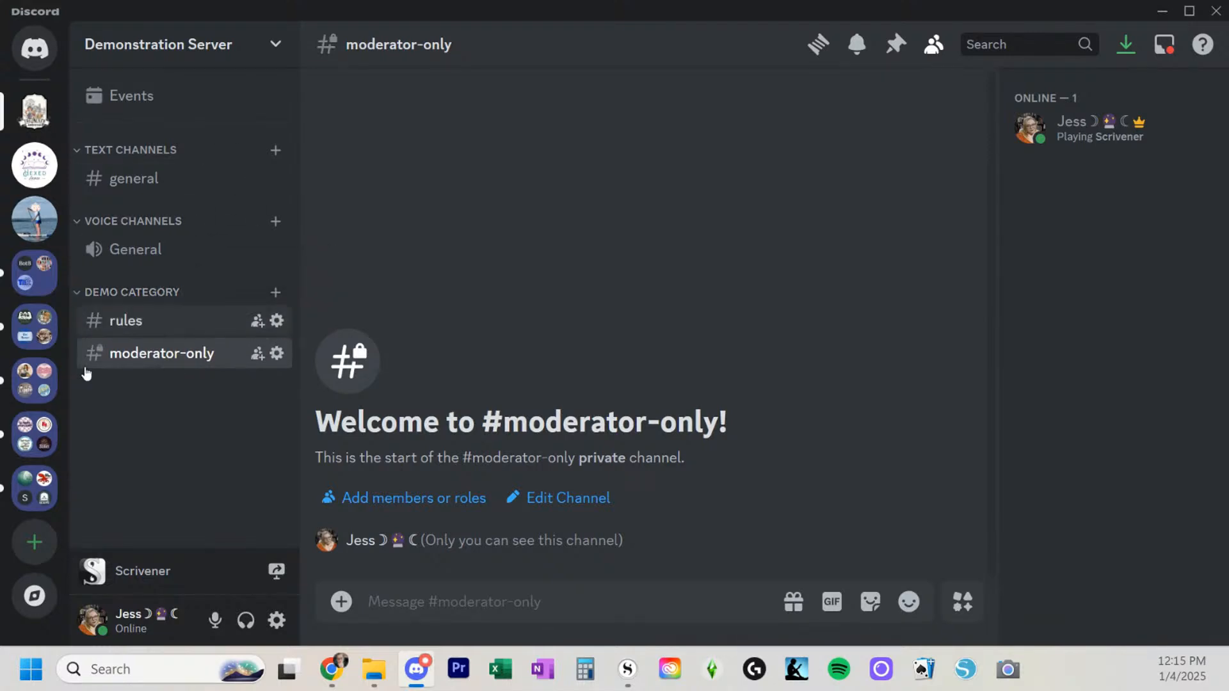
Create a non-private text channel named "welcome" in the Demo category
left_click(276, 294)
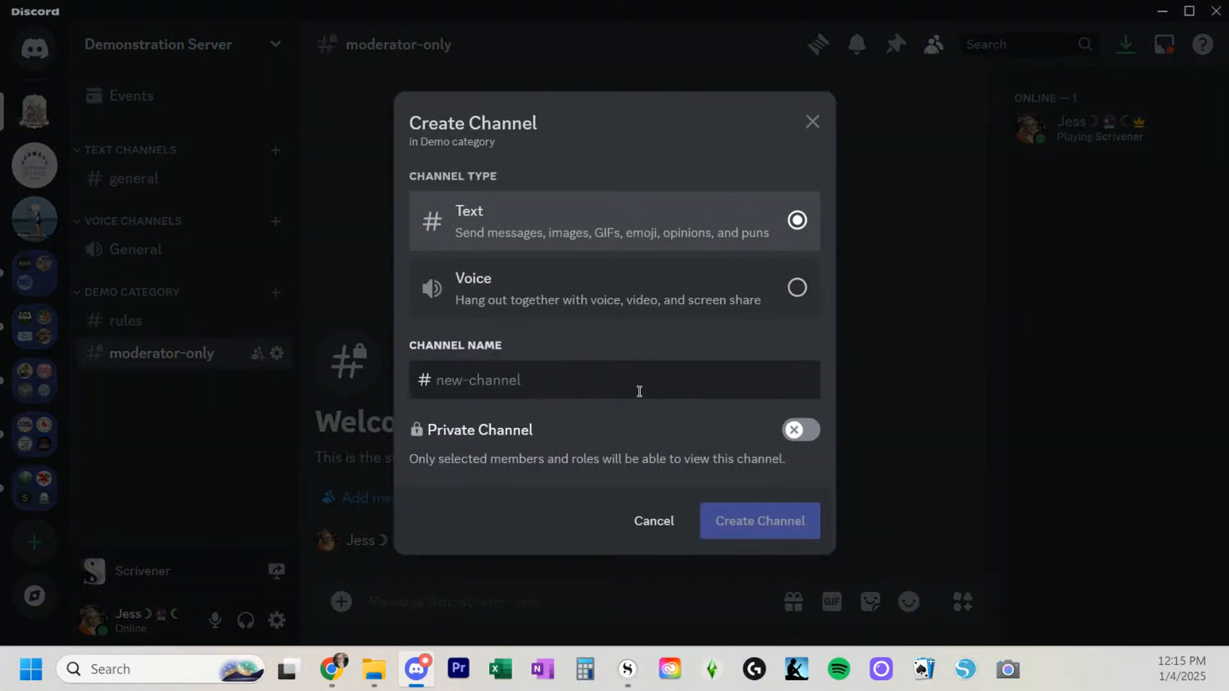
type("welcome")
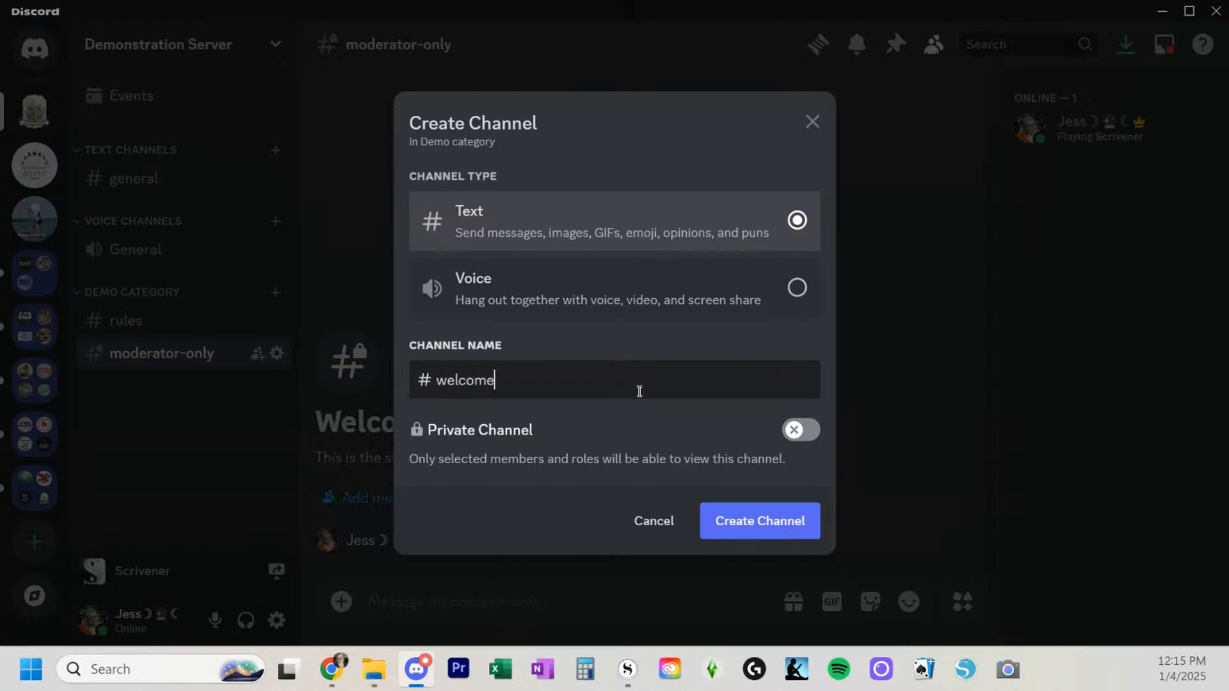
left_click(793, 523)
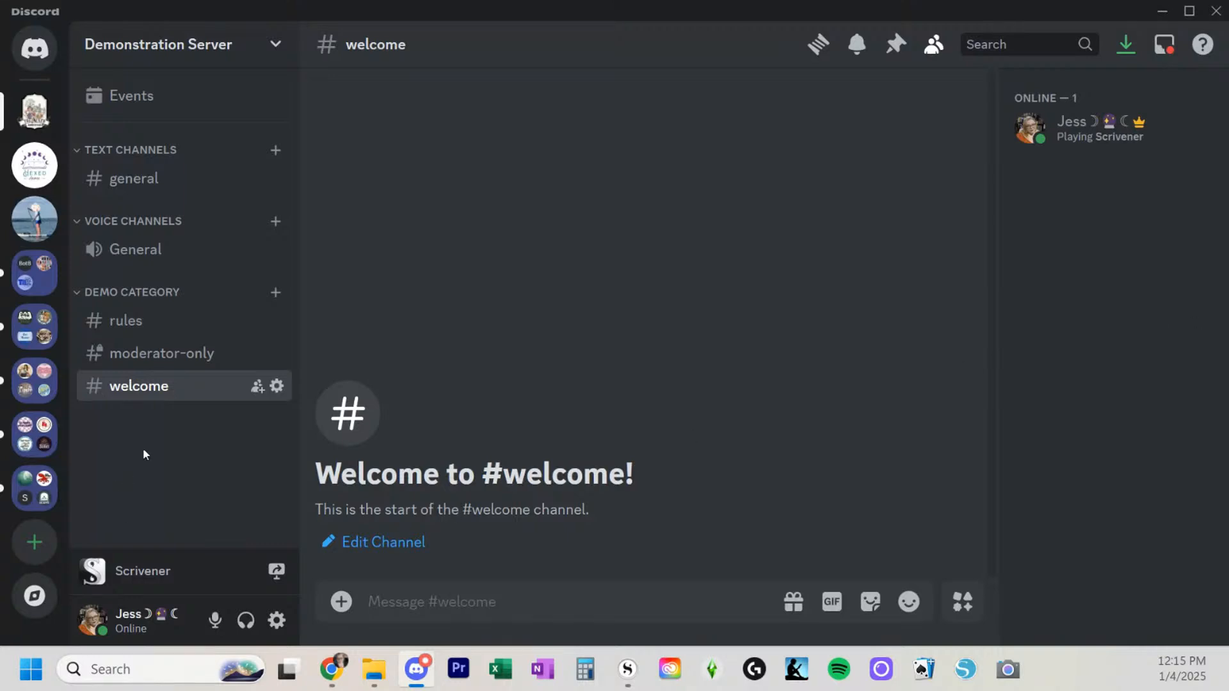
Move the welcome and moderator-only channels into Text Channels above general, with welcome first, and open moderator-only
left_click_drag(154, 324, 145, 419)
left_click_drag(166, 356, 174, 318)
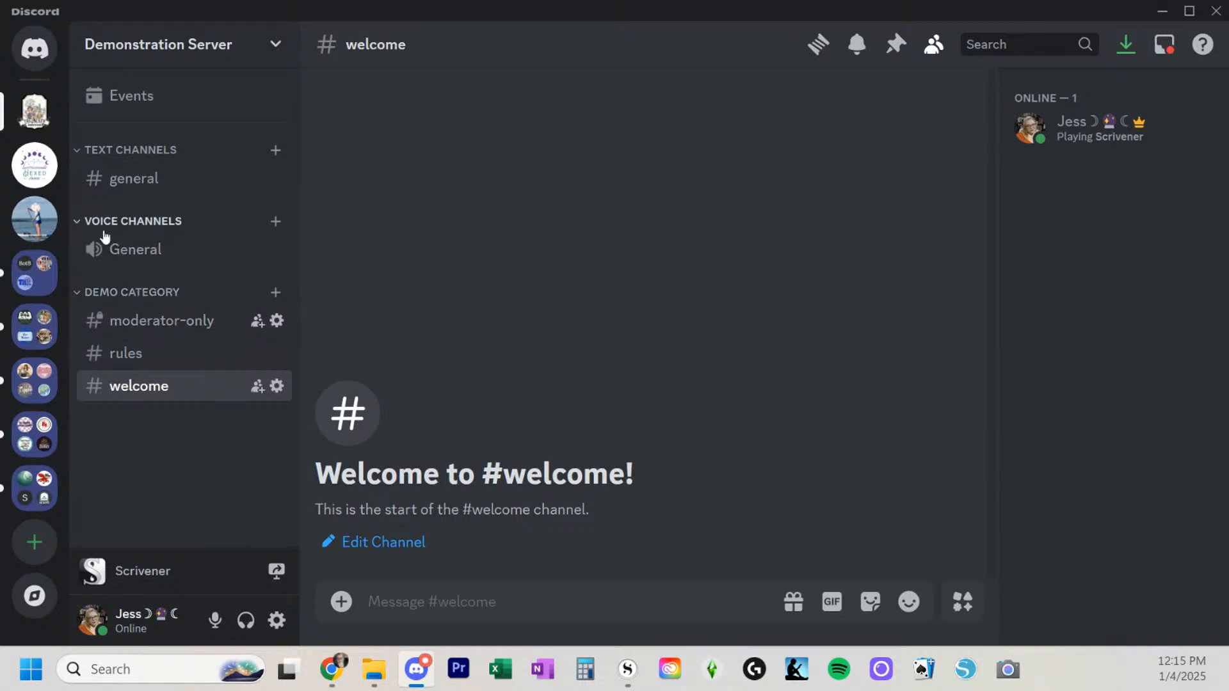
left_click_drag(131, 333, 160, 173)
left_click_drag(135, 282, 178, 176)
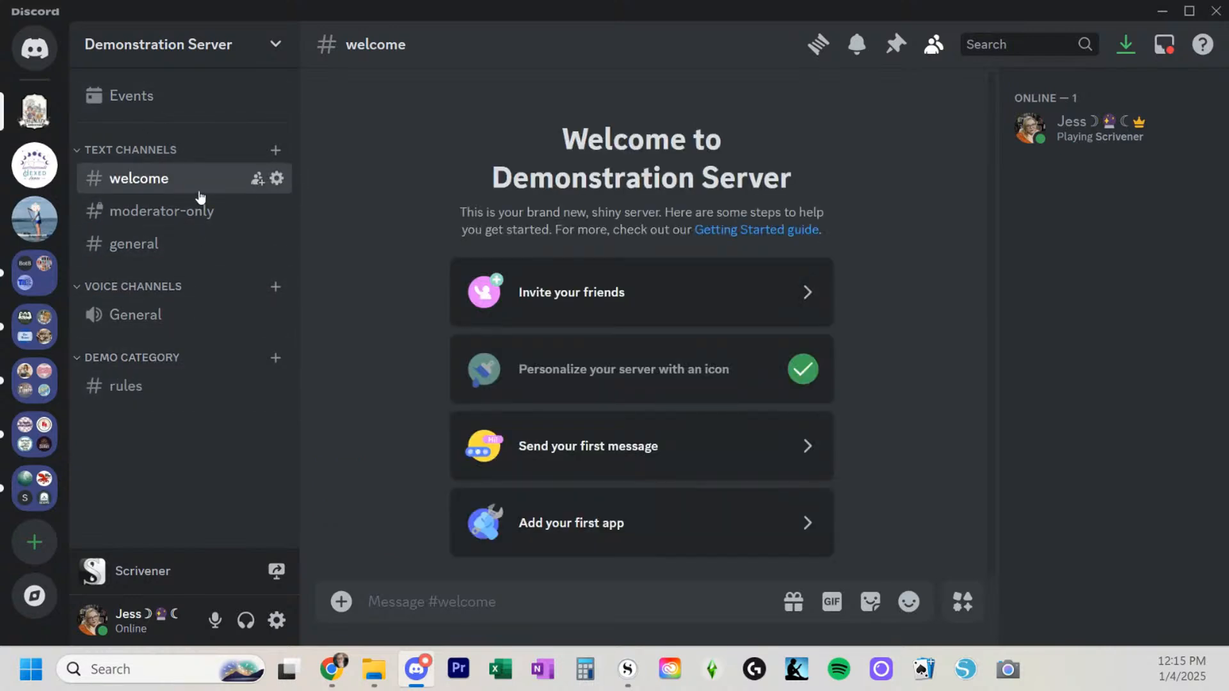
left_click(155, 216)
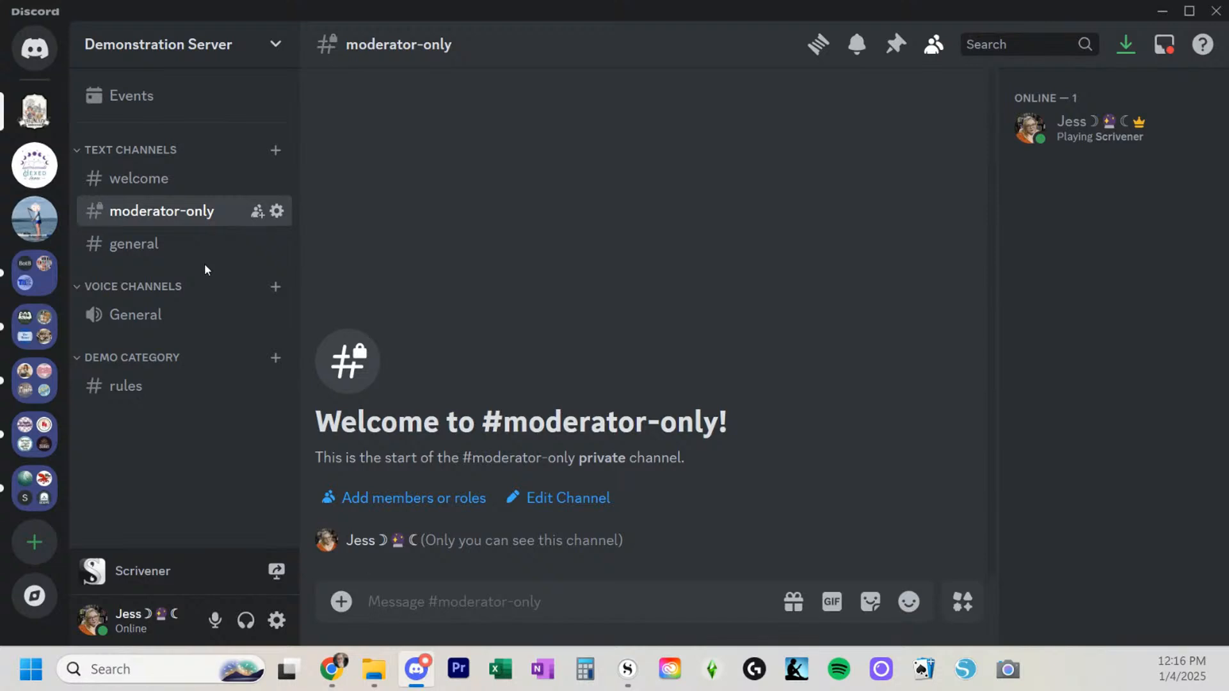
Open the Enable Community page in the Demonstration Server's settings and start the Community Server setup
left_click(279, 53)
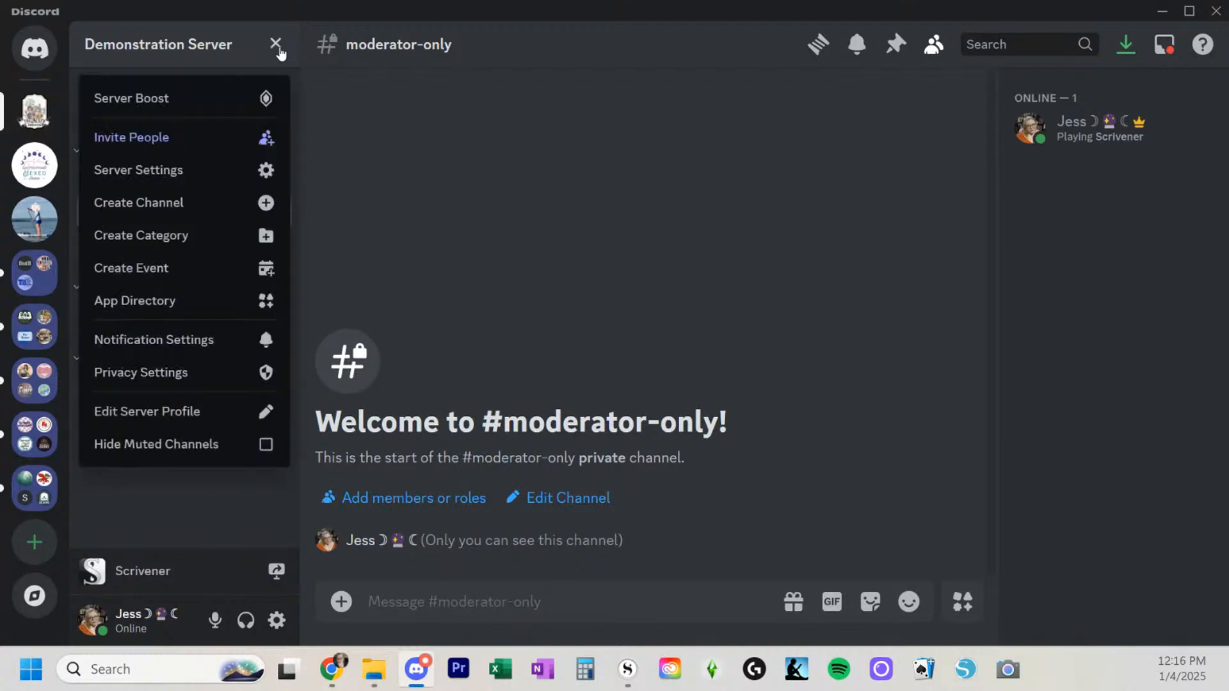
left_click(279, 53)
left_click(280, 53)
key("Escape")
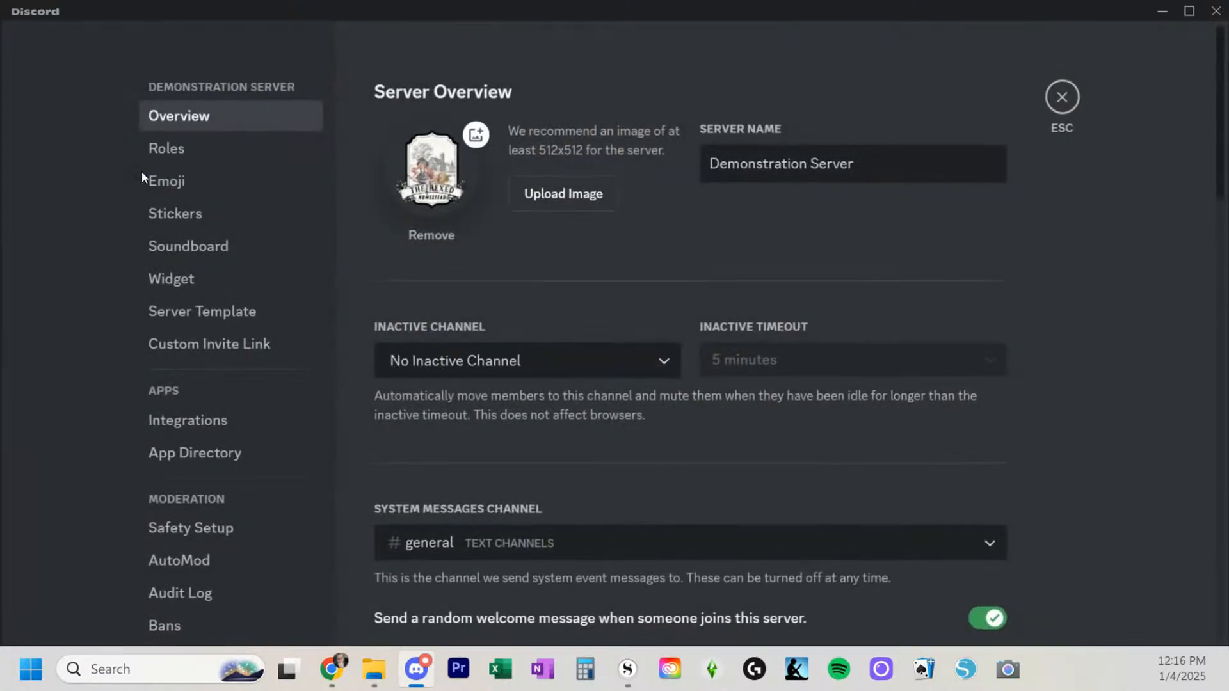
scroll(279, 188, "down", 2)
scroll(280, 188, "down", 3)
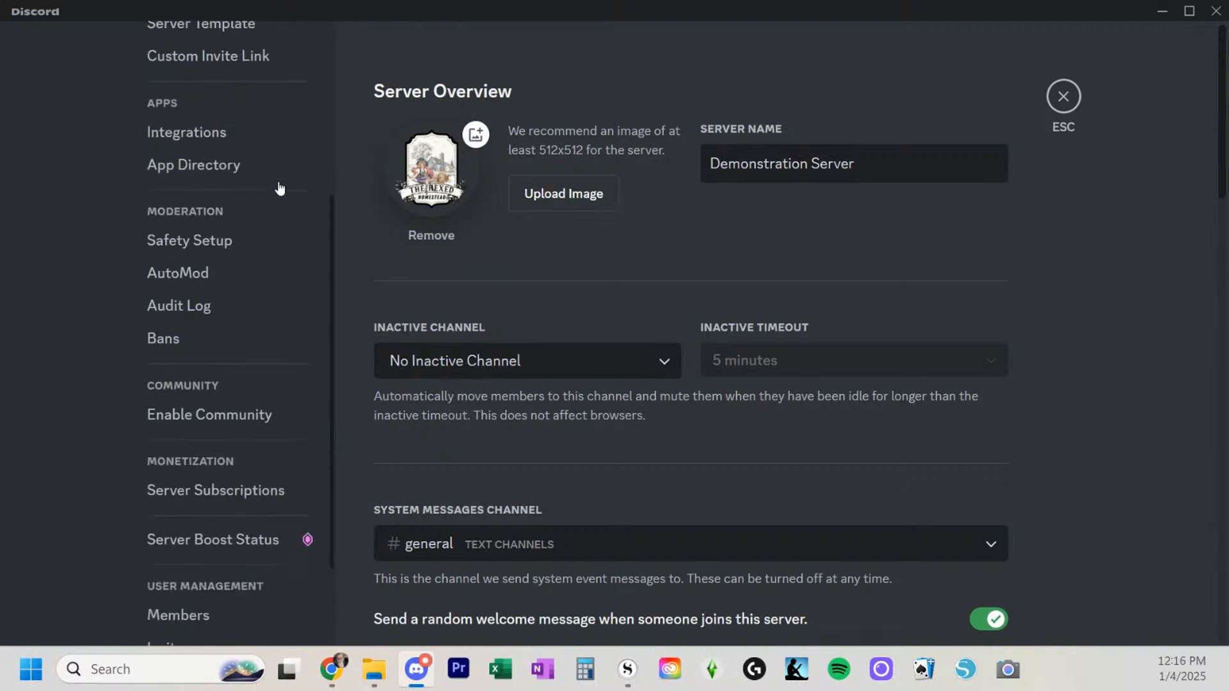
scroll(278, 186, "down", 3)
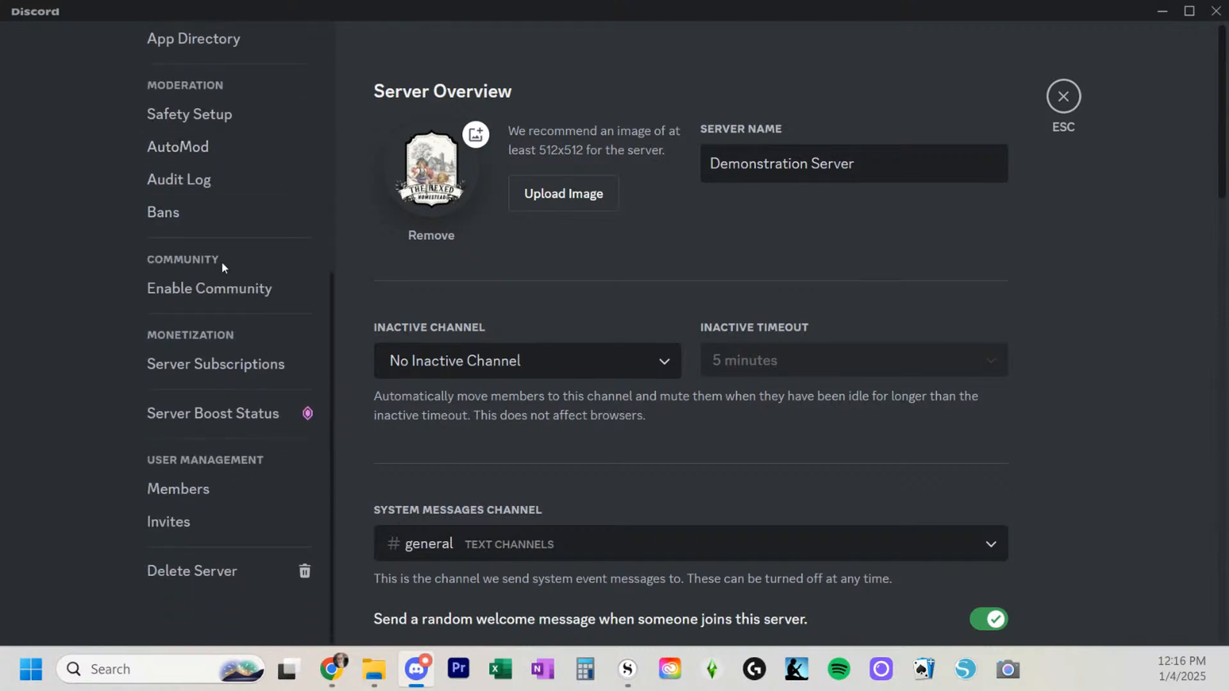
left_click(187, 291)
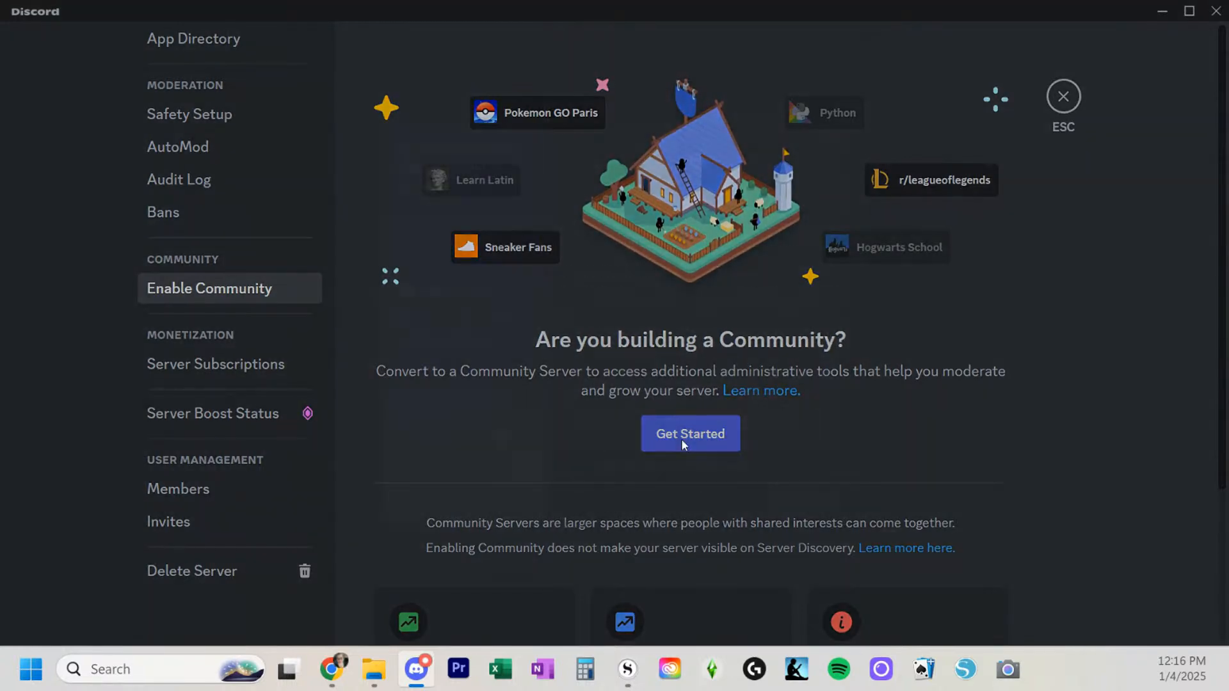
left_click(682, 439)
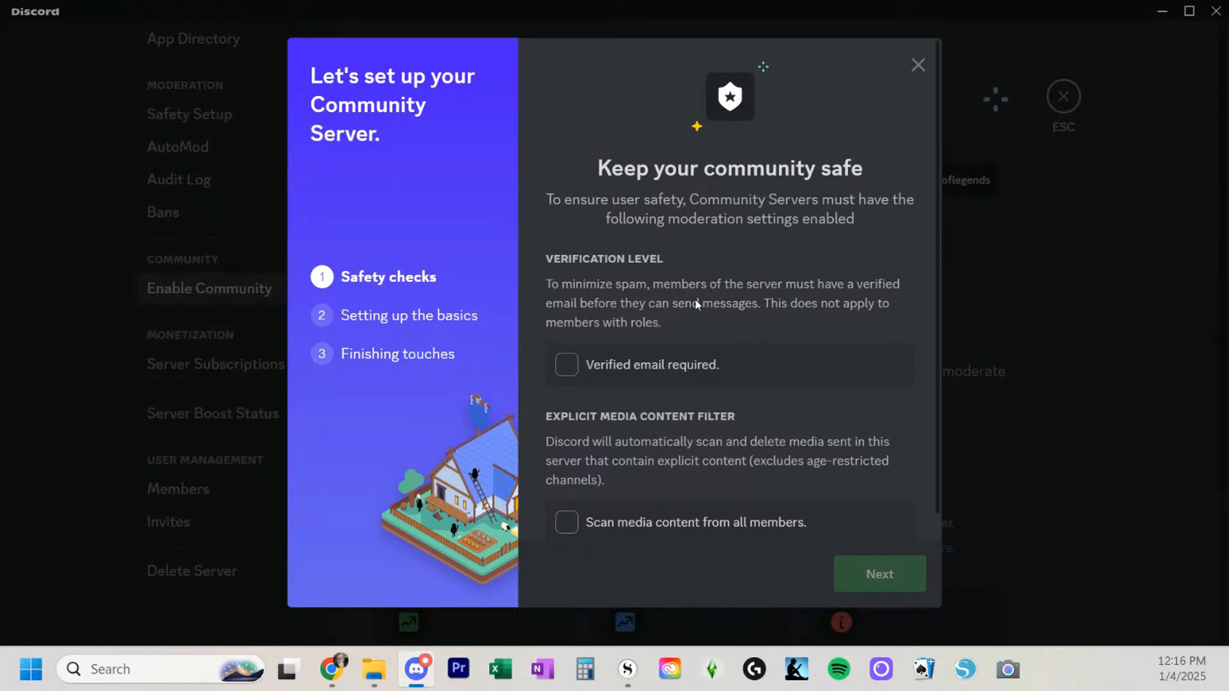
Require a verified email and scan media content from all members, and continue to the basics of the community setup
left_click(567, 375)
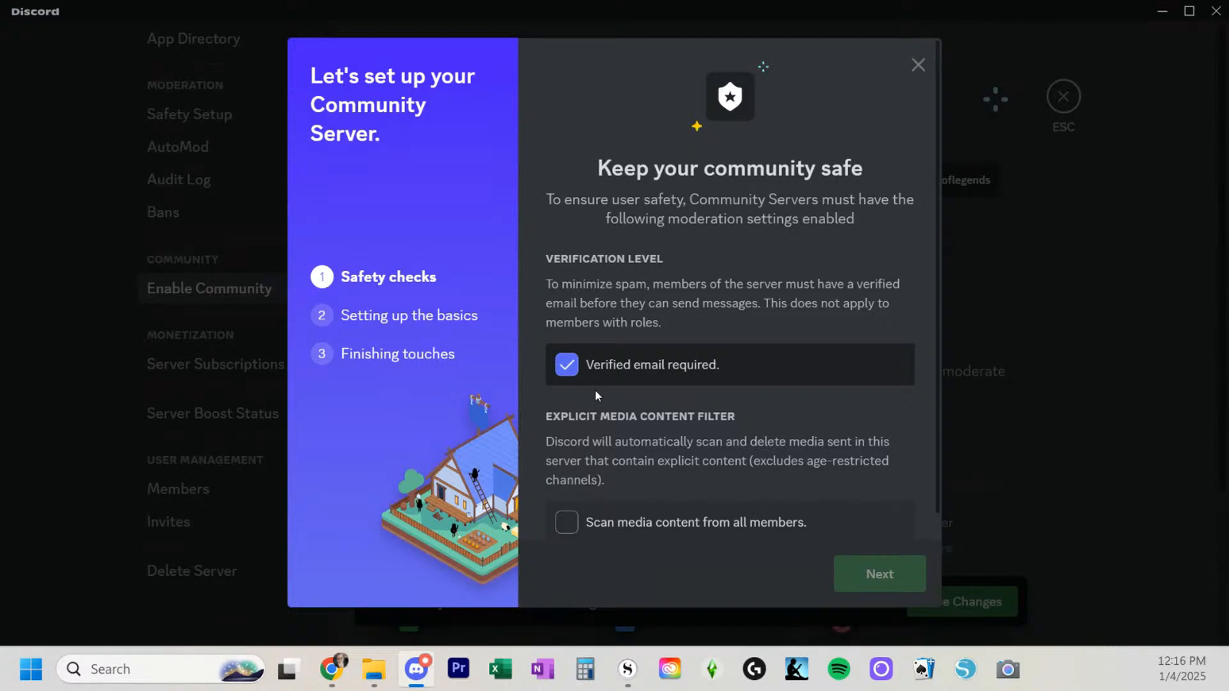
scroll(596, 395, "down", 1)
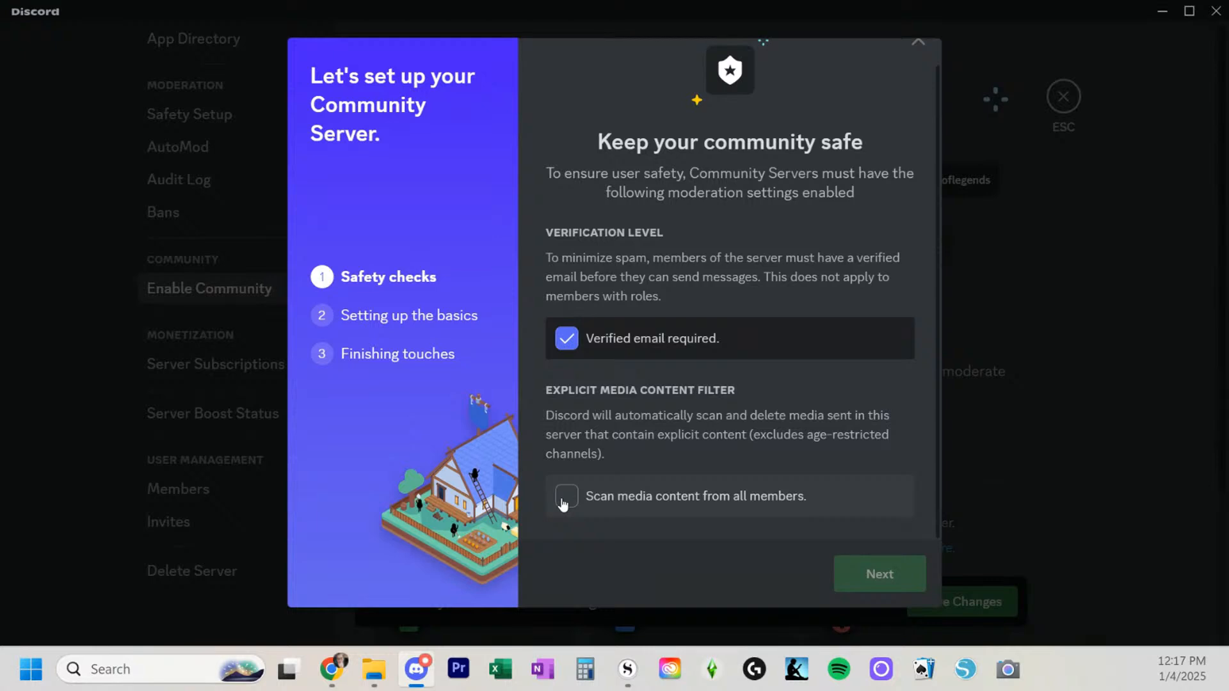
left_click(563, 504)
left_click(563, 504)
left_click(563, 504)
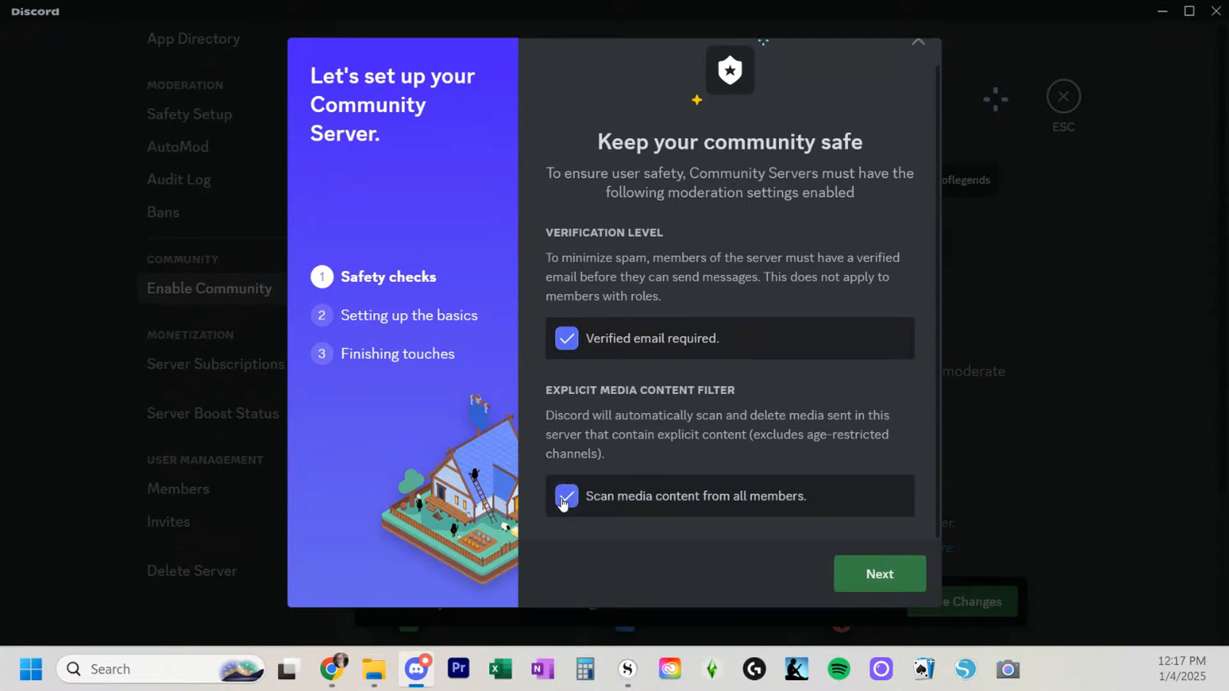
left_click(870, 594)
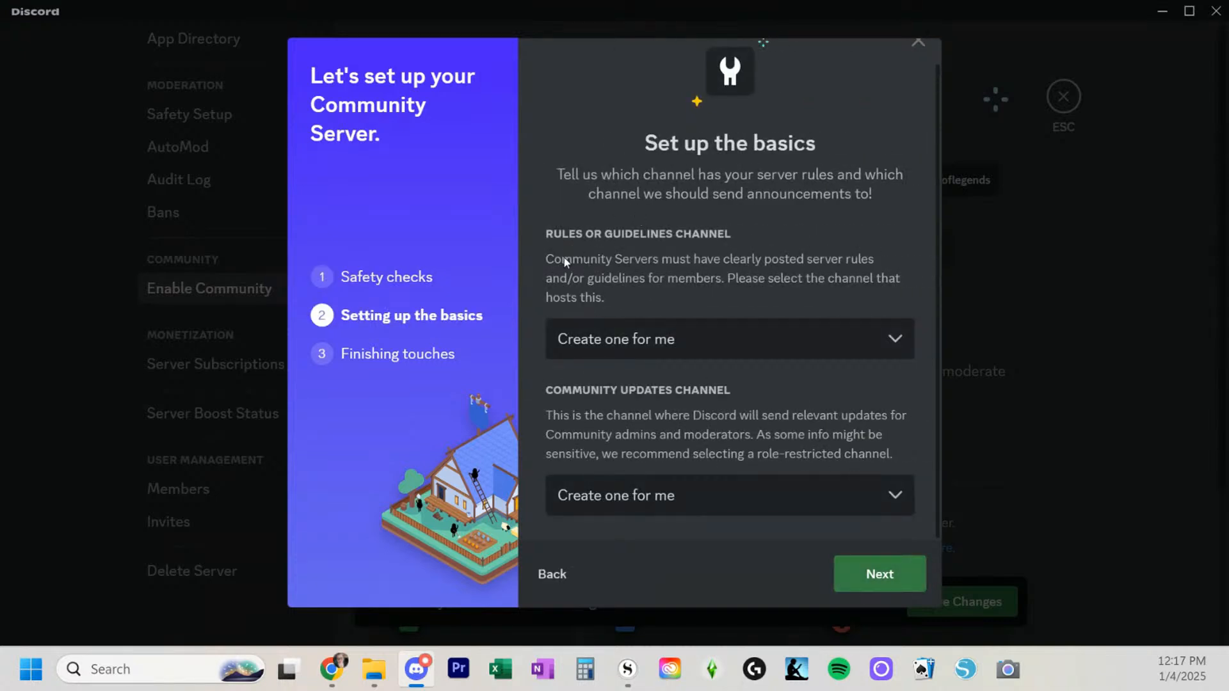
Set #rules as the rules or guidelines channel and #welcome as the community updates channel, and continue to the finishing touches
left_click(867, 345)
scroll(670, 491, "down", 1)
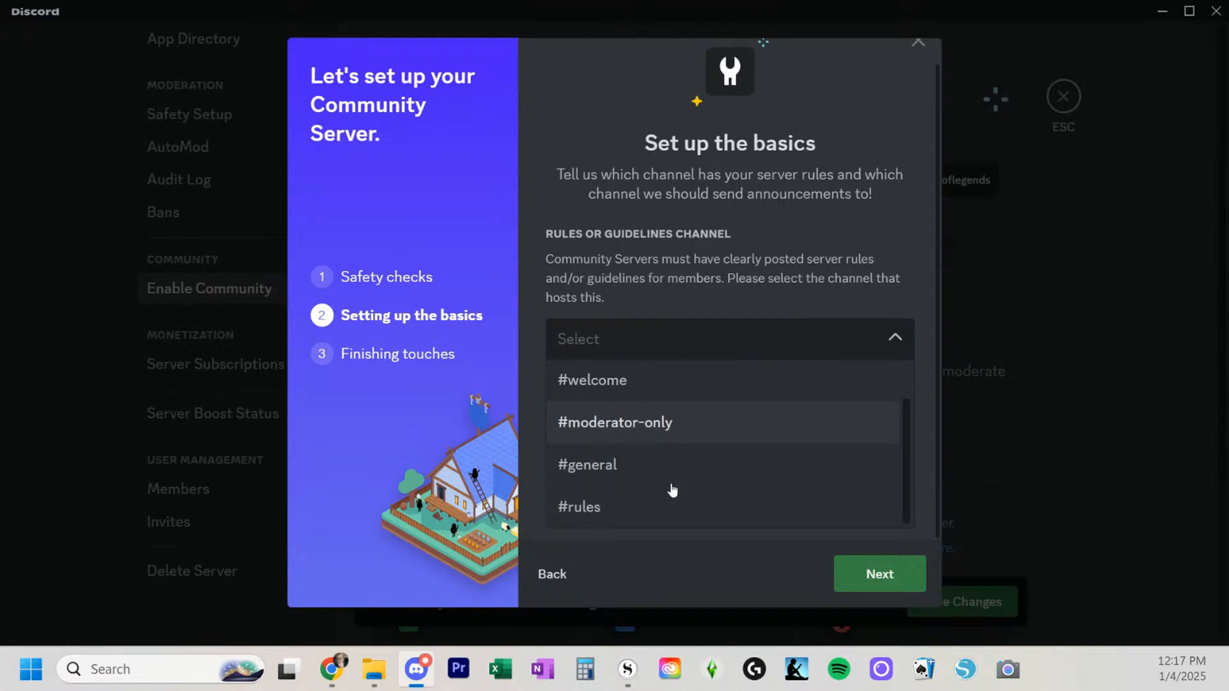
left_click(650, 510)
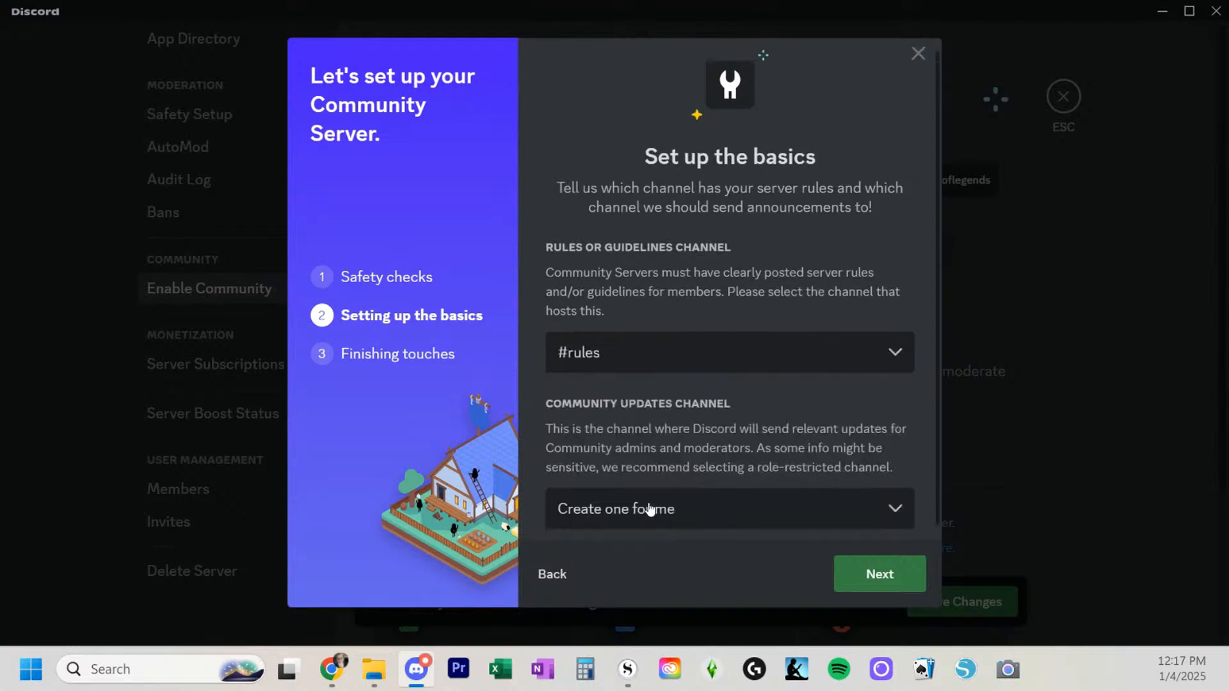
left_click(717, 510)
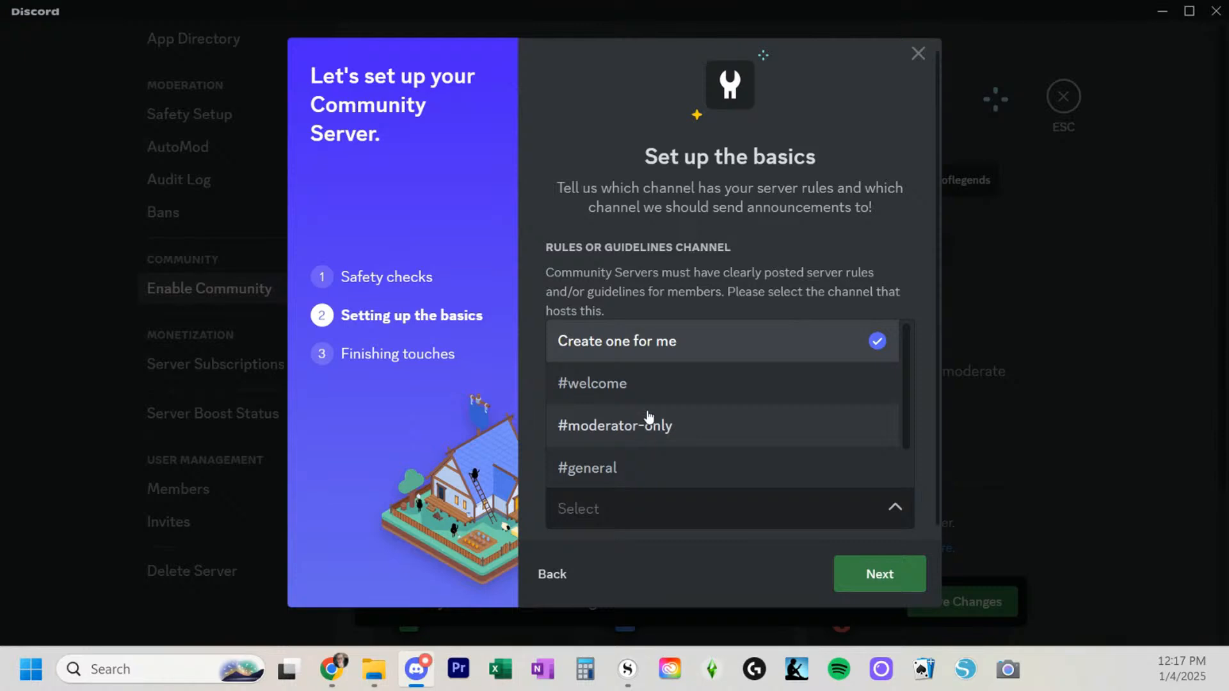
left_click(652, 385)
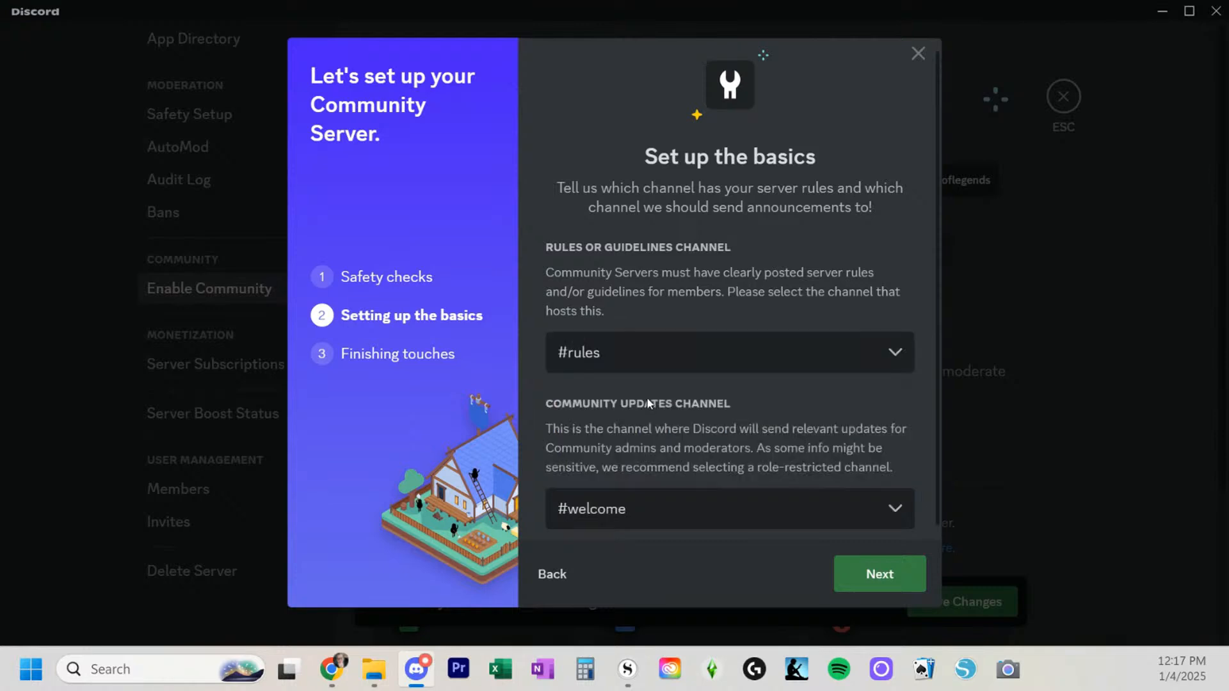
left_click(884, 578)
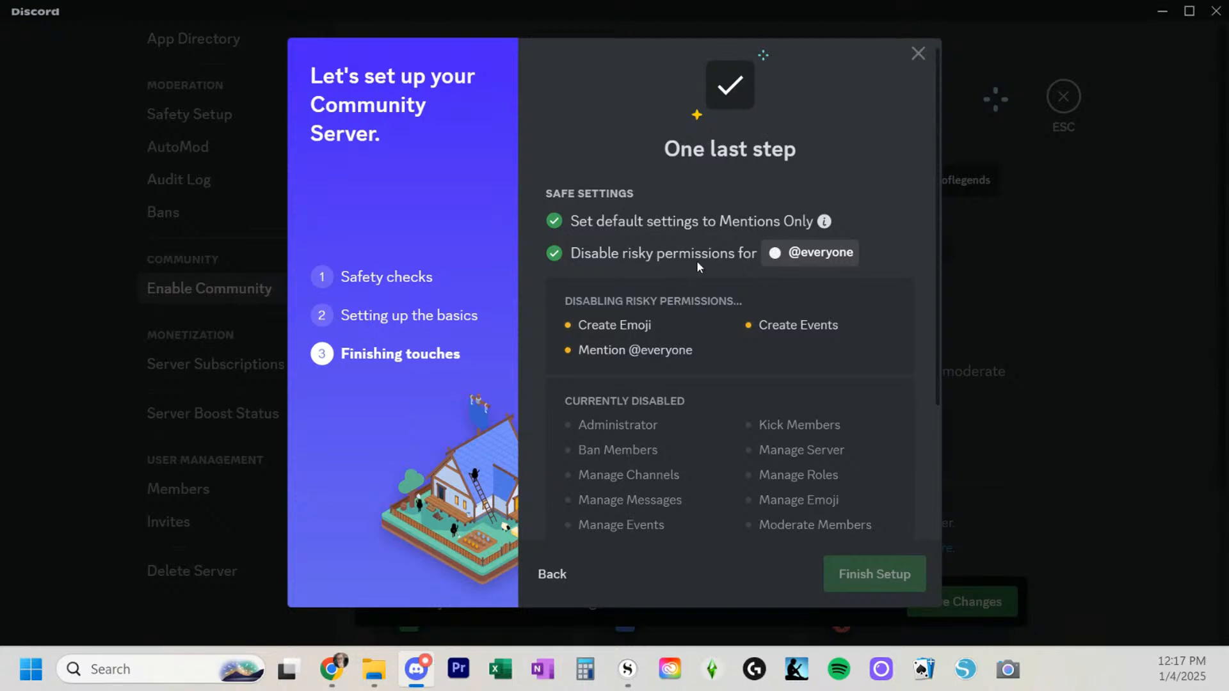
Agree to the Community Server guidelines, finish the setup, and leave the server settings after looking over the community options
scroll(650, 332, "down", 3)
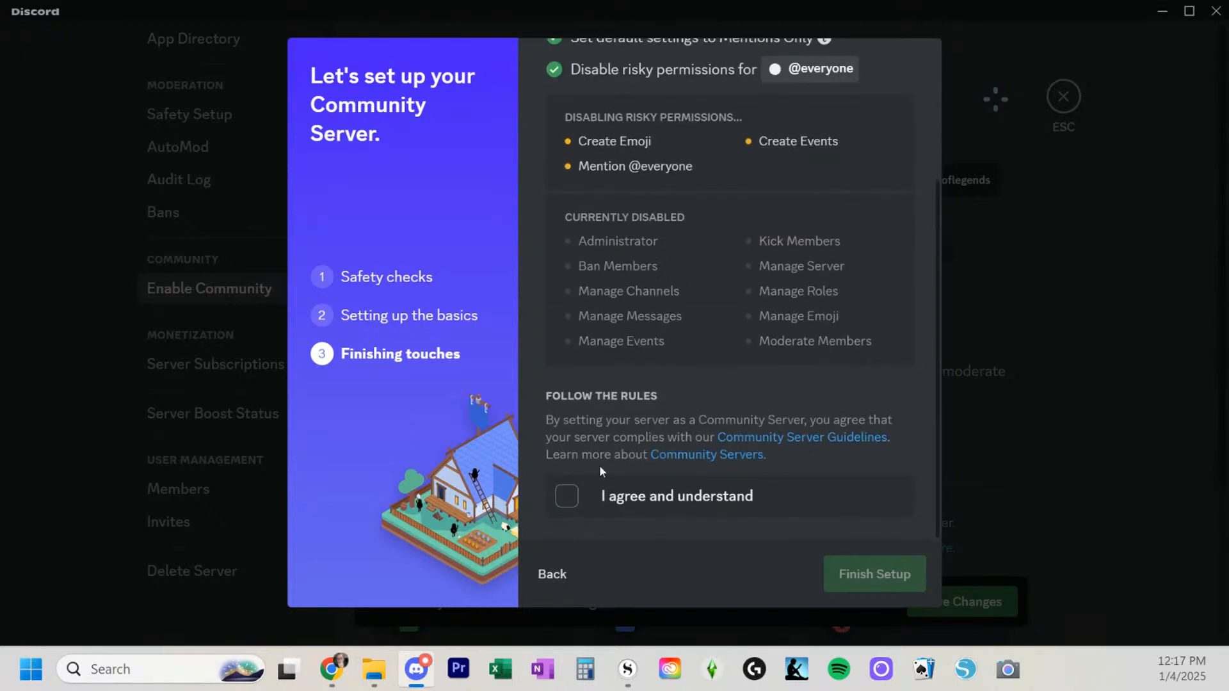
left_click(570, 497)
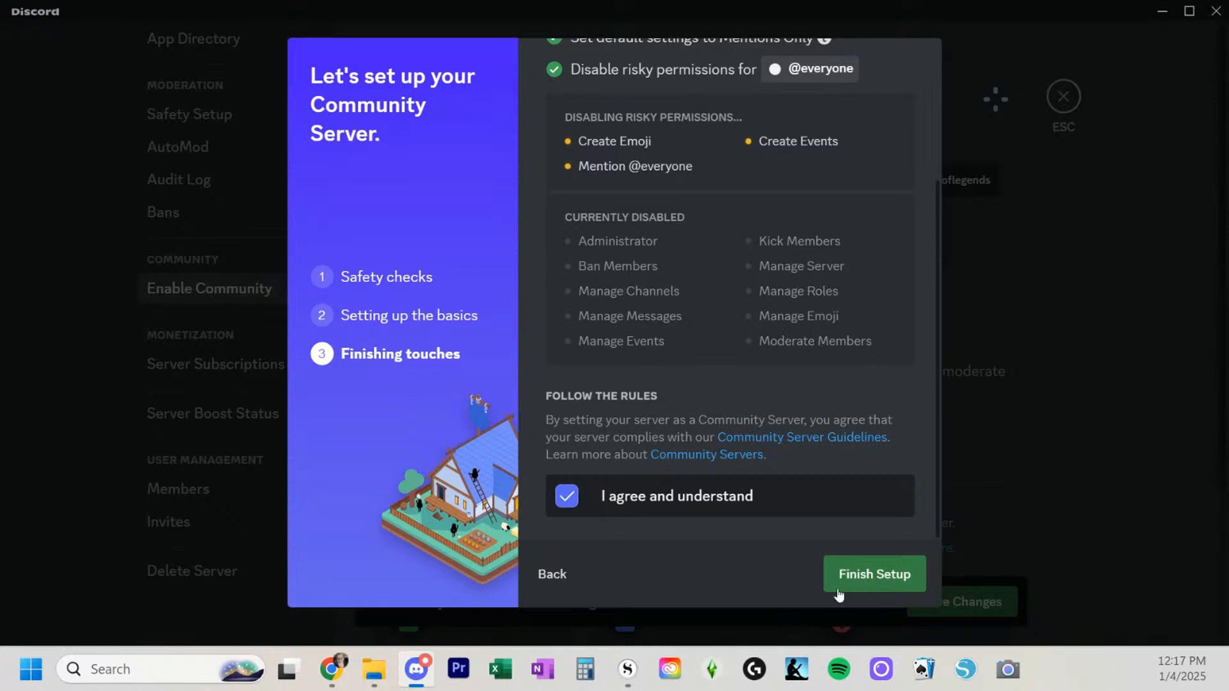
left_click(858, 590)
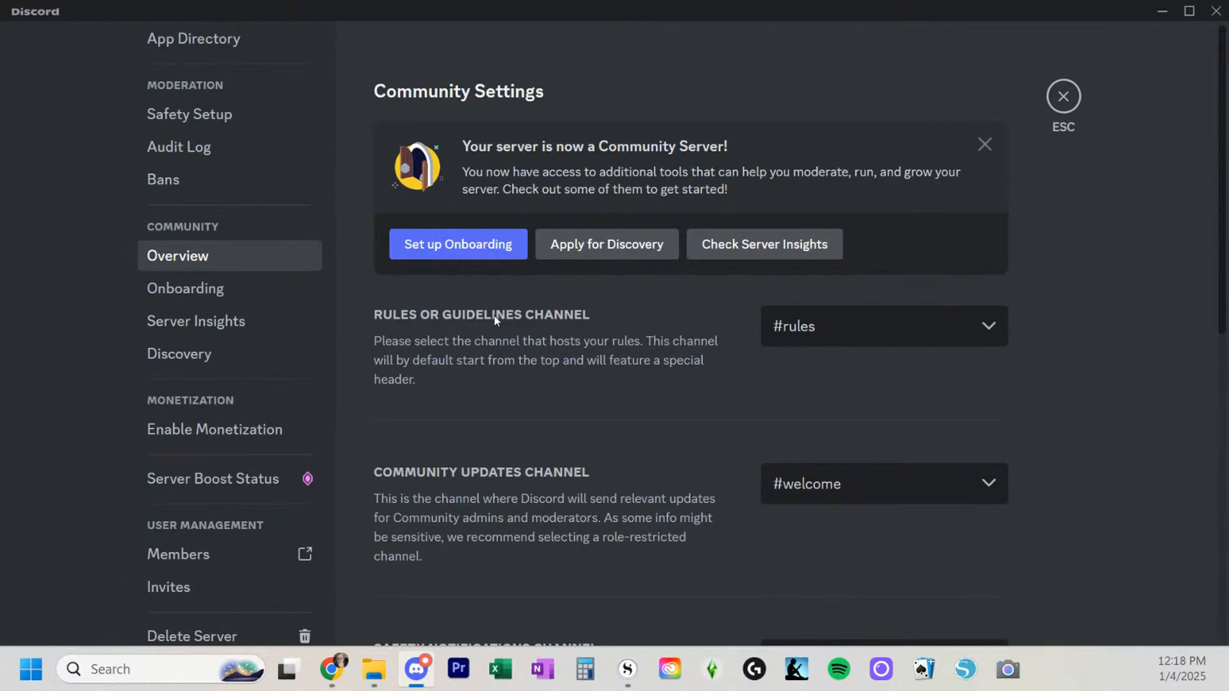
scroll(495, 316, "down", 4)
scroll(488, 318, "down", 3)
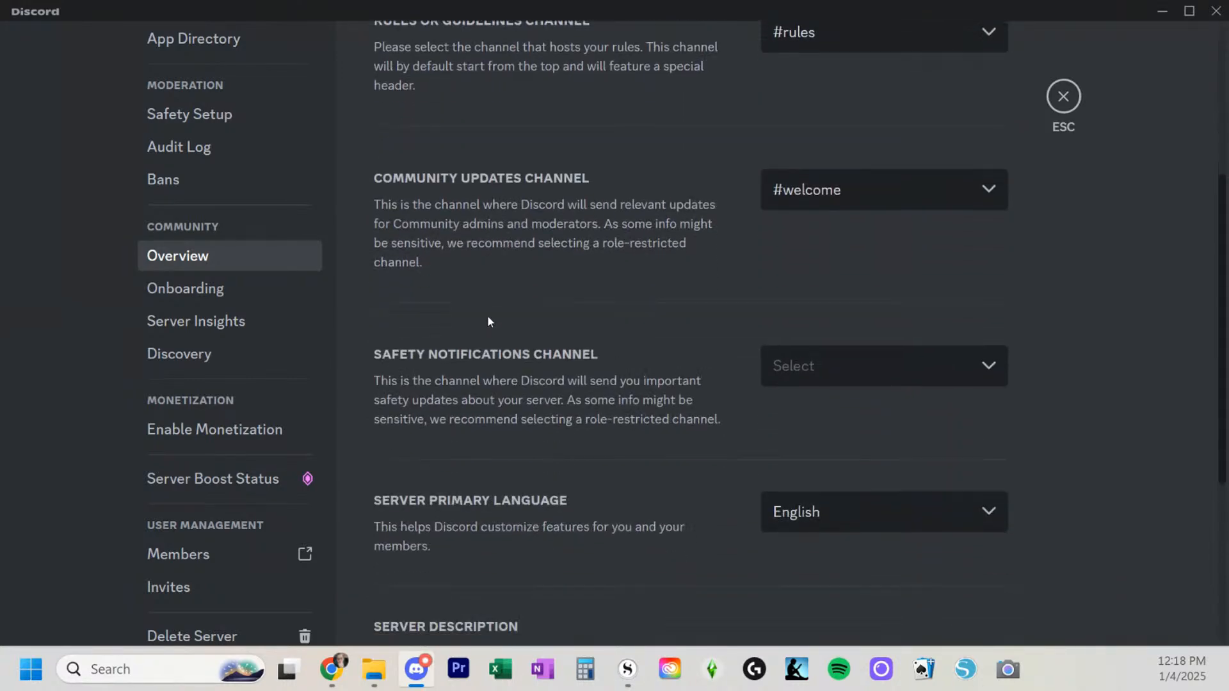
scroll(489, 318, "up", 6)
scroll(331, 298, "up", 6)
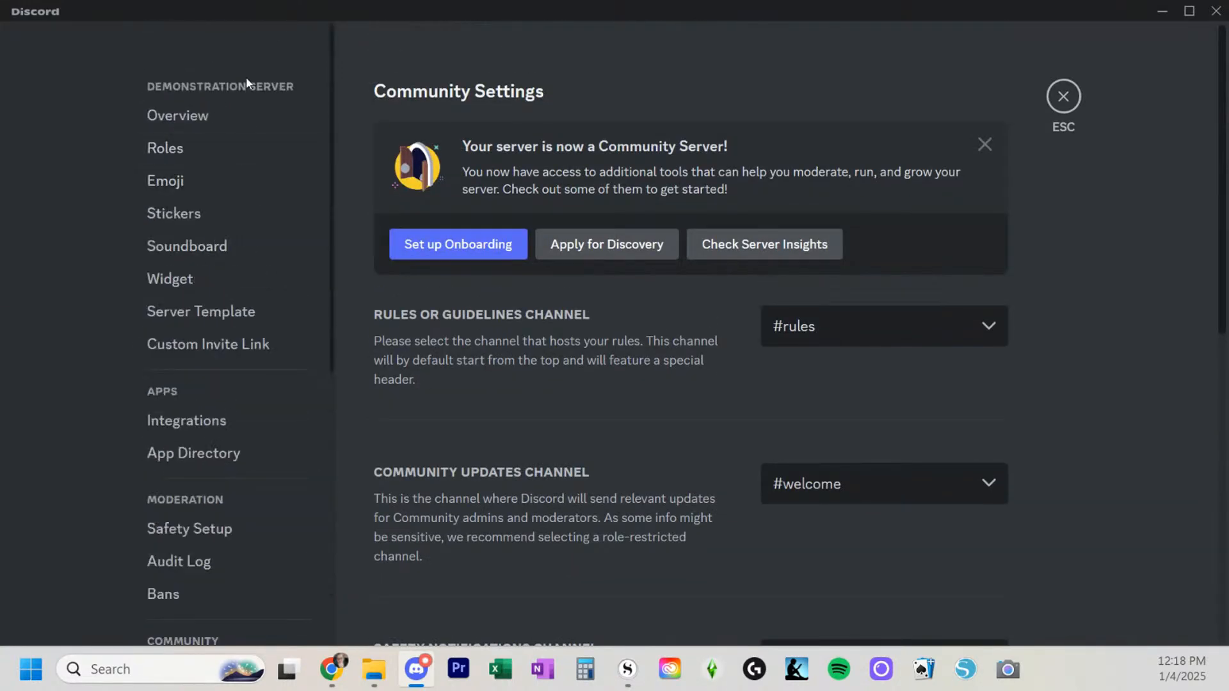
left_click(1074, 105)
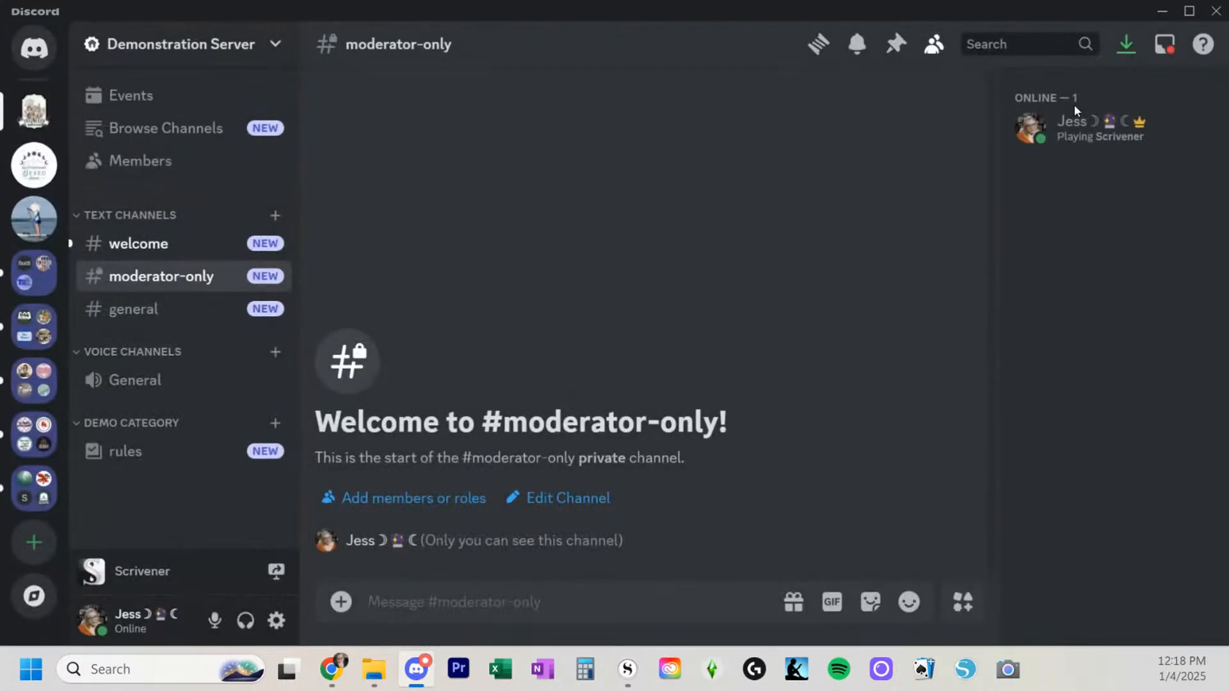
Create a non-private category named "Readathon" in the server
right_click(172, 486)
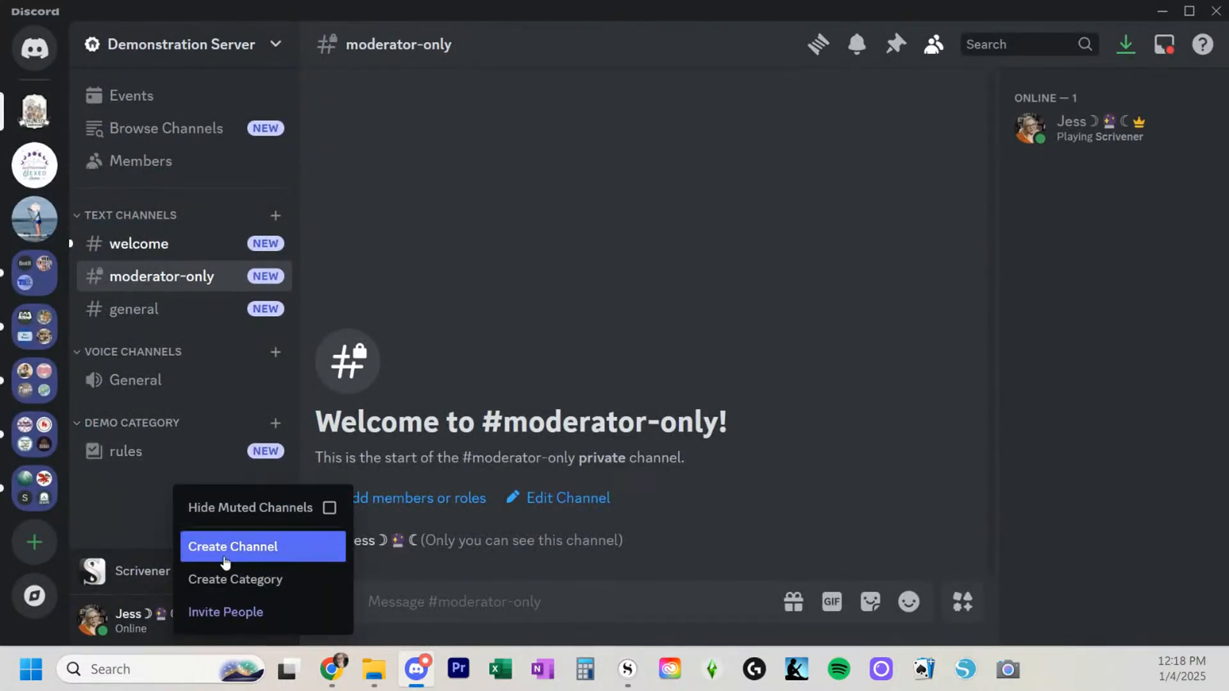
left_click(226, 584)
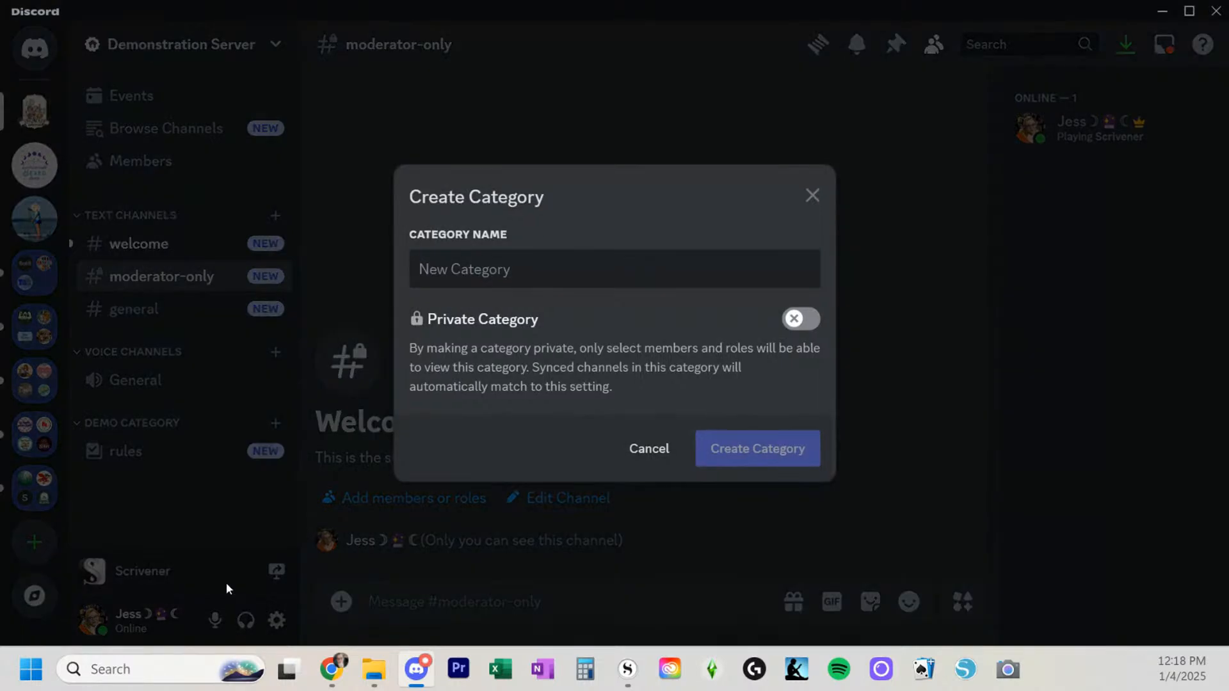
type("Readathon")
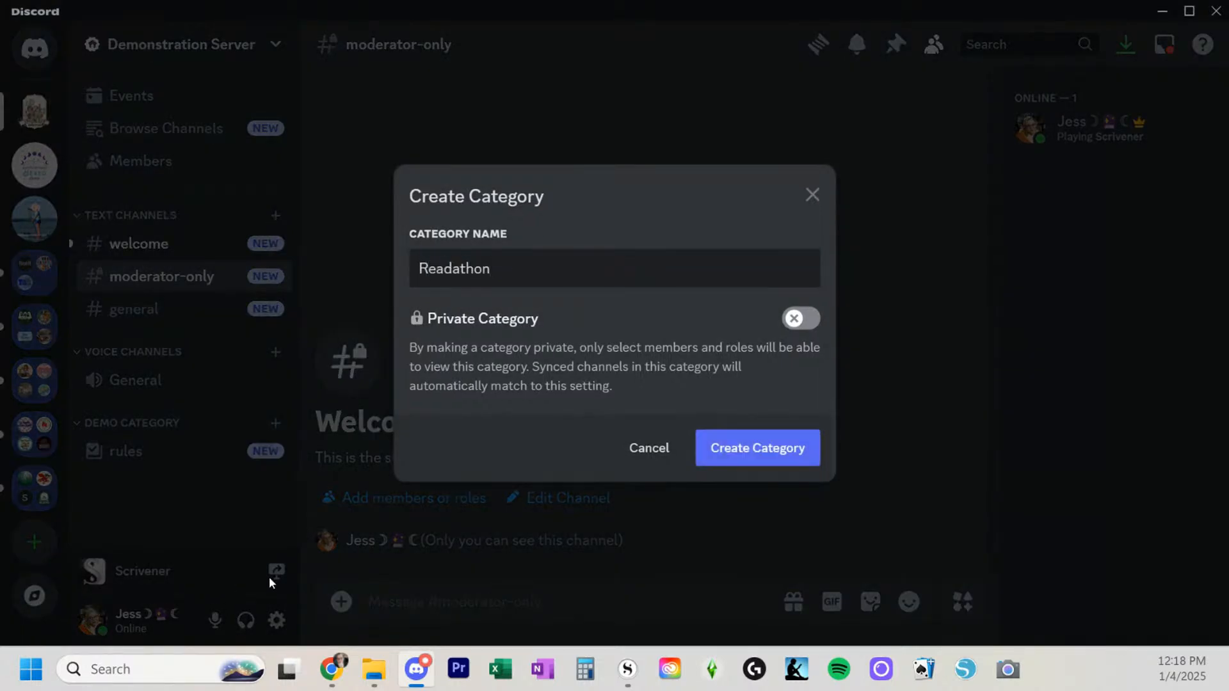
left_click(729, 442)
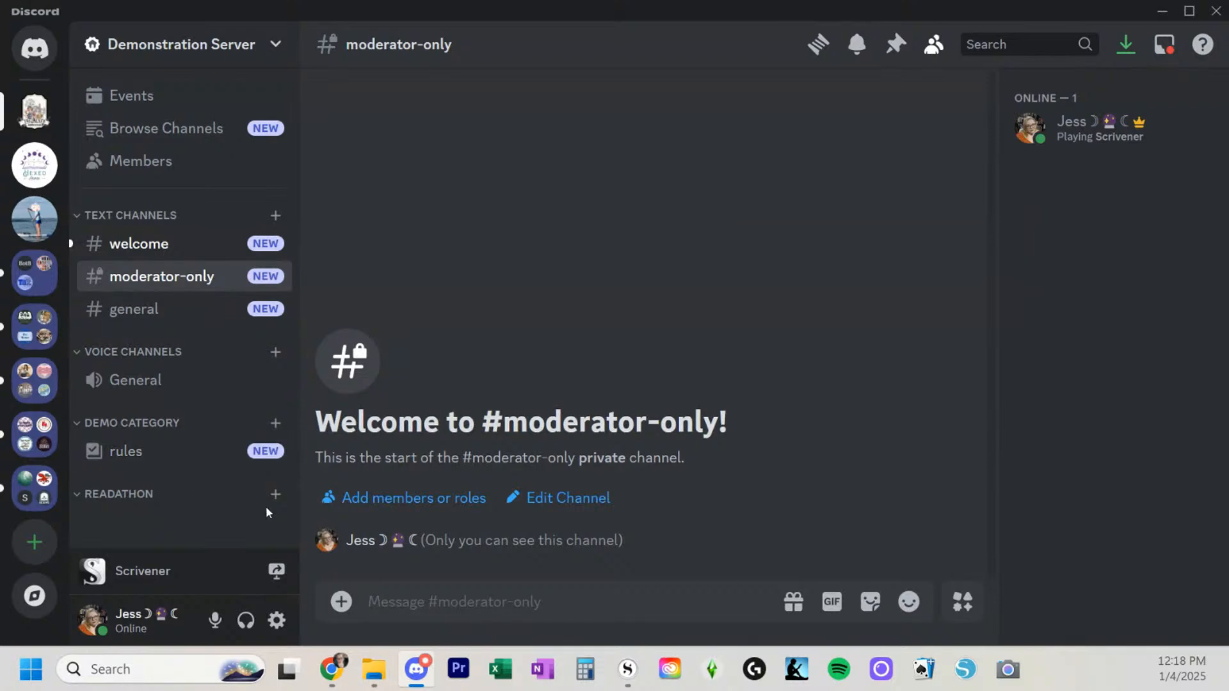
Create a forum channel named "books-read" in the Readathon category
left_click(274, 495)
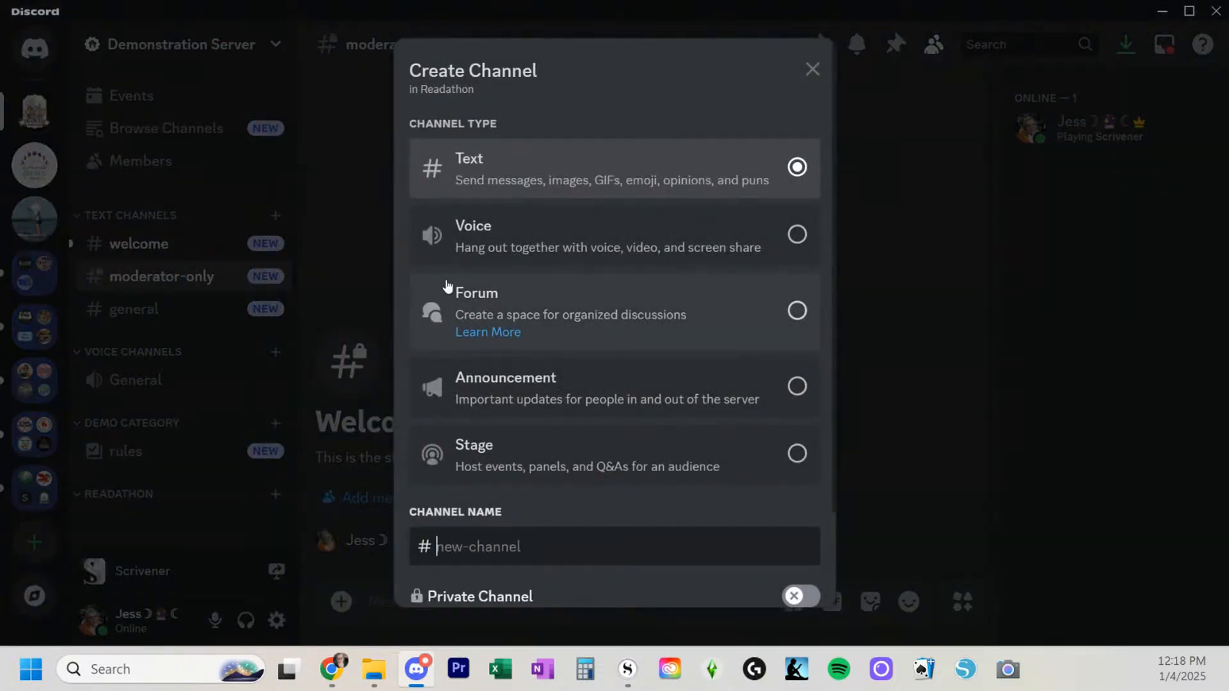
left_click(576, 324)
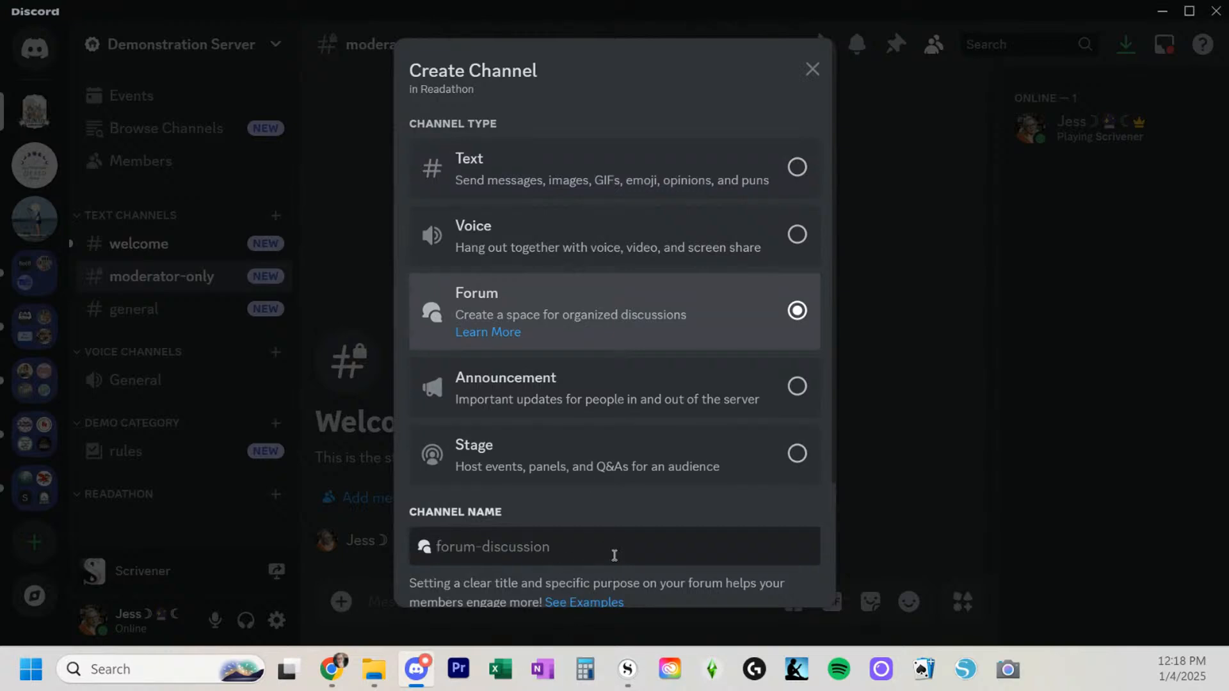
type("readathons")
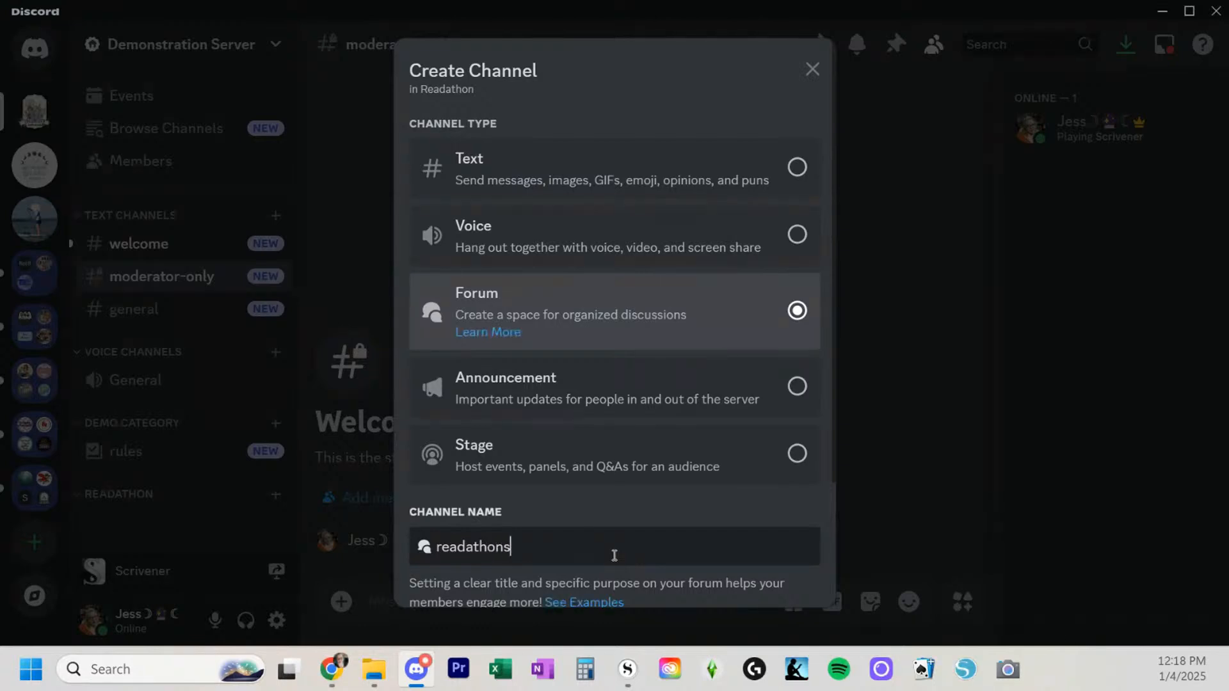
key("BackSpace")
key("BackSpace")
key("BackSpace")
key("BackSpace")
key("BackSpace")
key("BackSpace")
key("BackSpace")
key("BackSpace")
key("BackSpace")
key("BackSpace")
type("books-read")
scroll(615, 555, "down", 3)
left_click(746, 575)
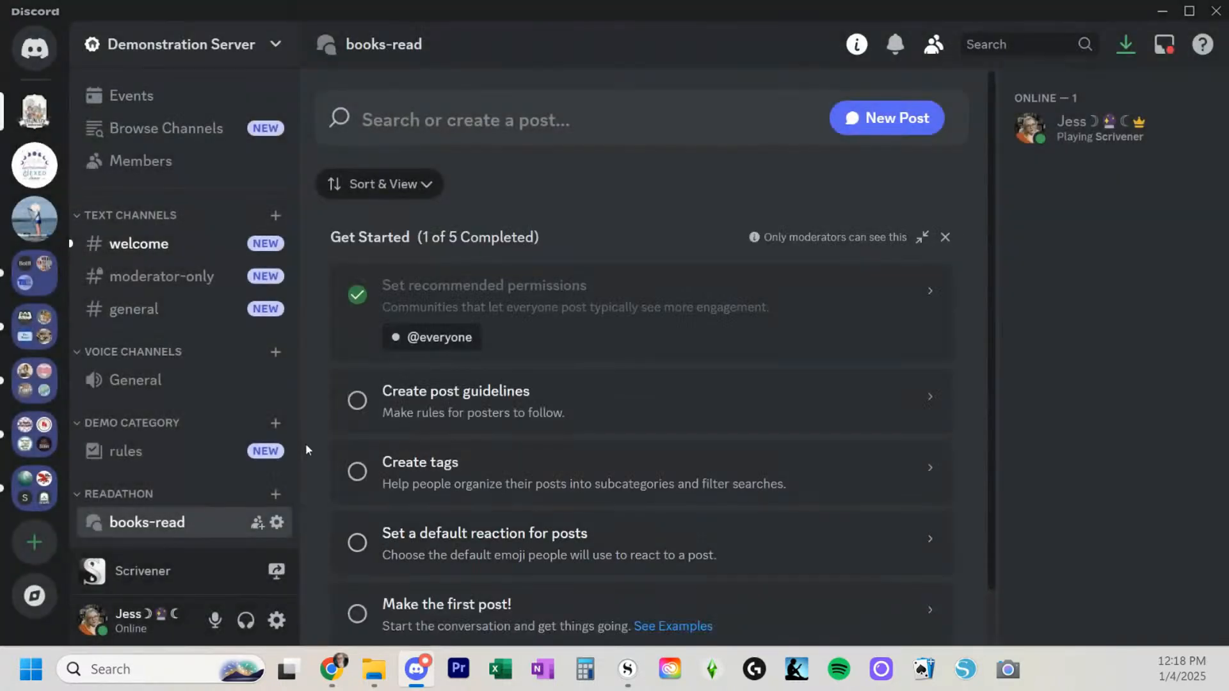
Create a non-private category named "Book Club" in the server
scroll(305, 443, "down", 1)
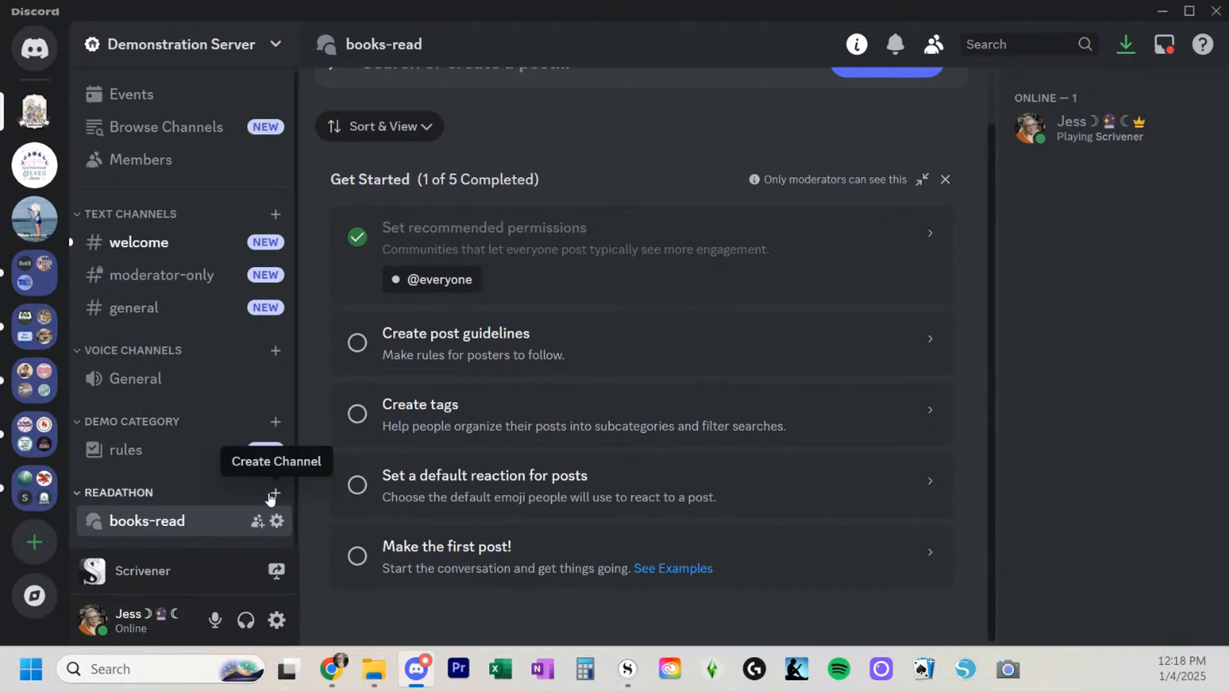
right_click(192, 479)
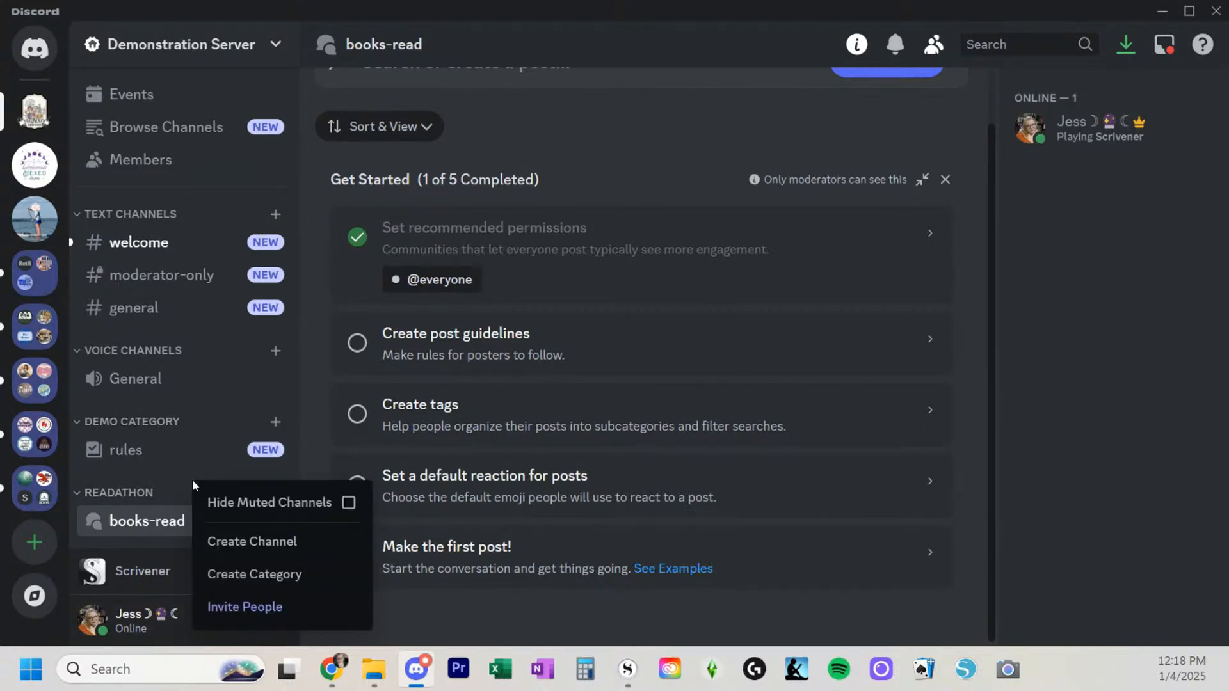
left_click(240, 567)
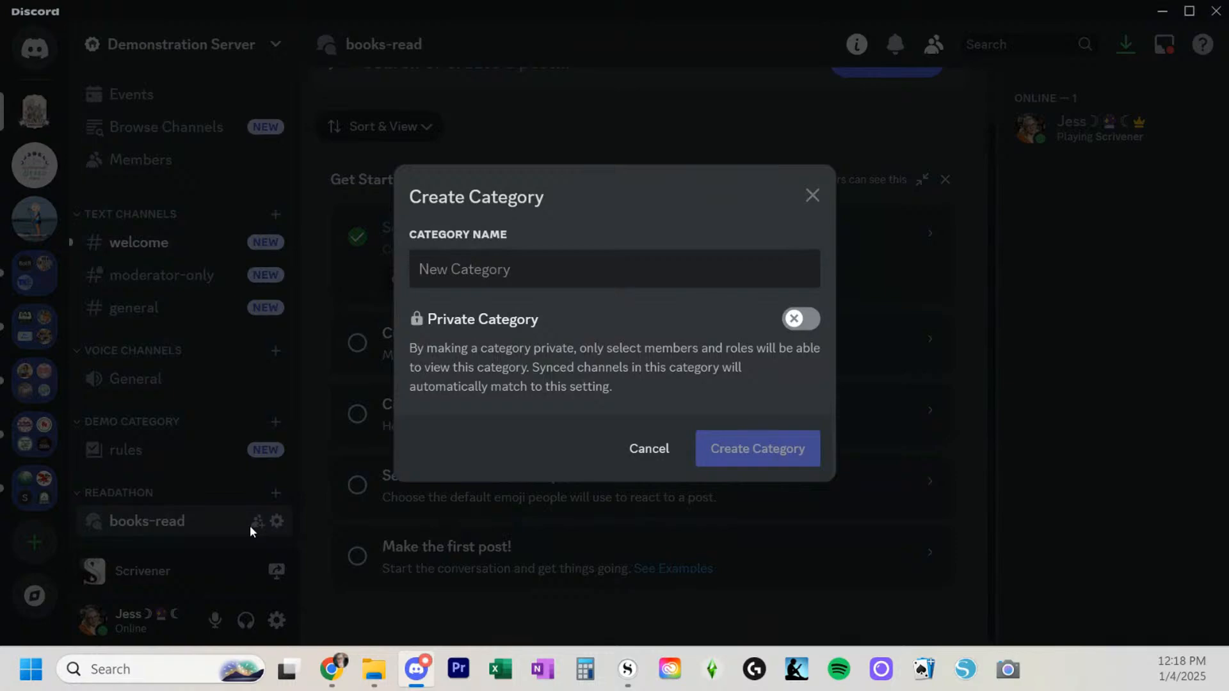
type("Book Club")
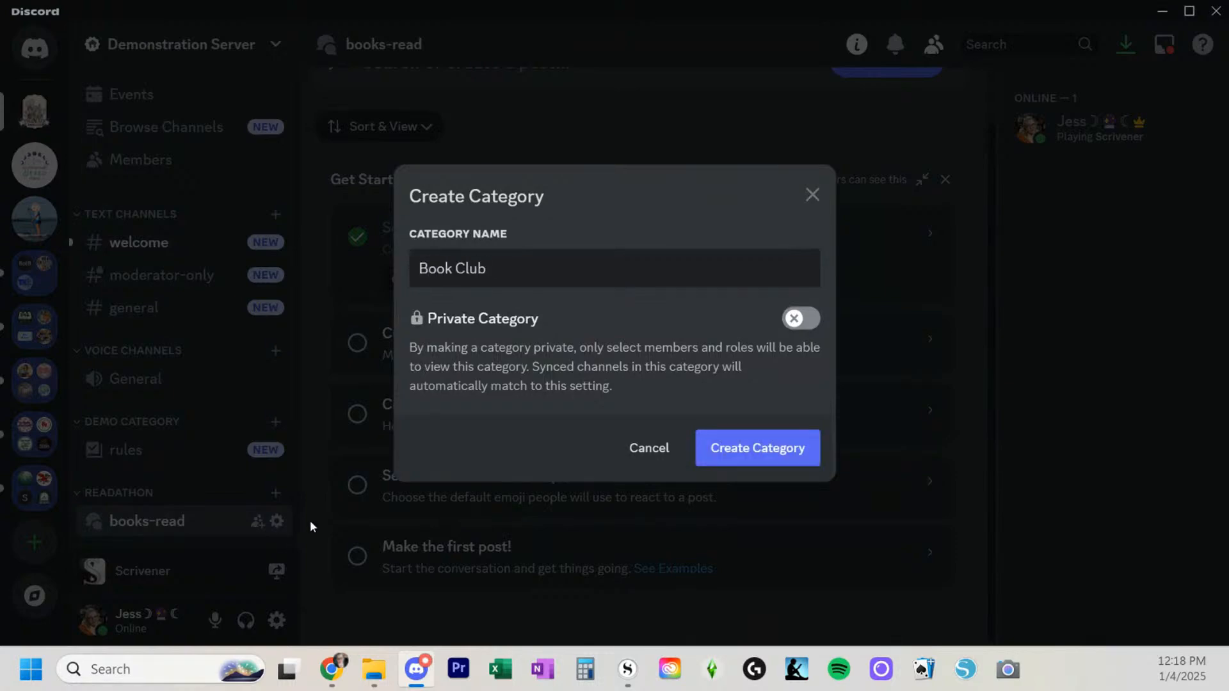
left_click(717, 458)
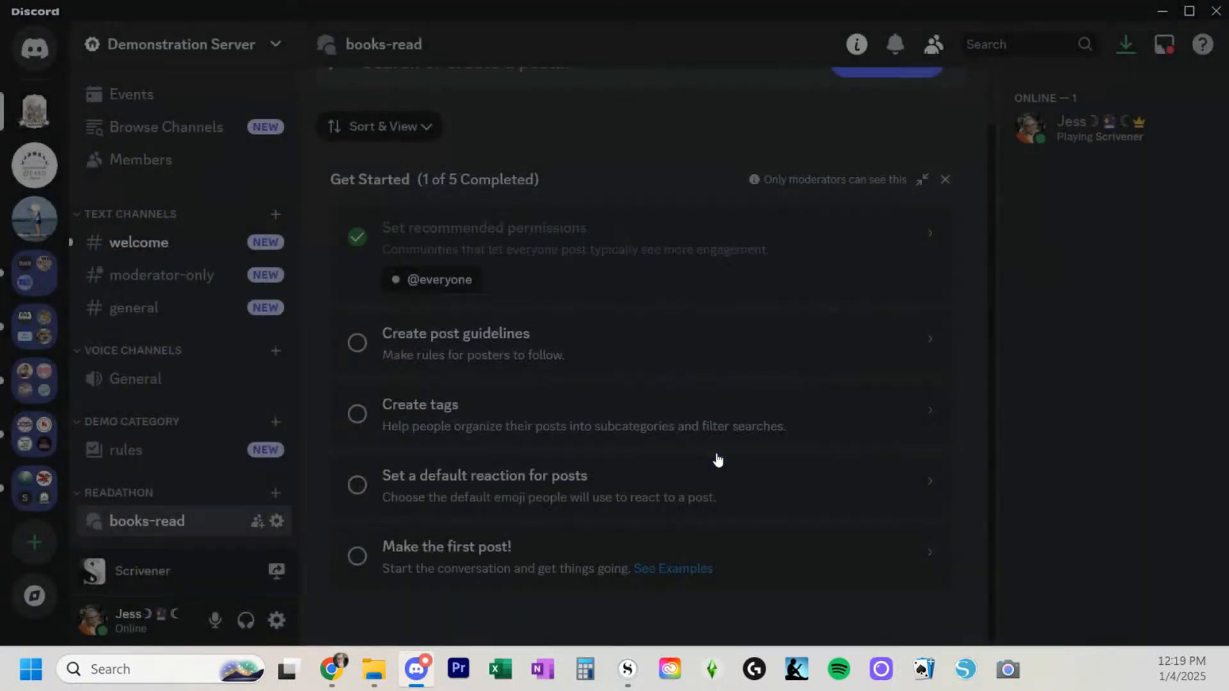
scroll(170, 384, "down", 1)
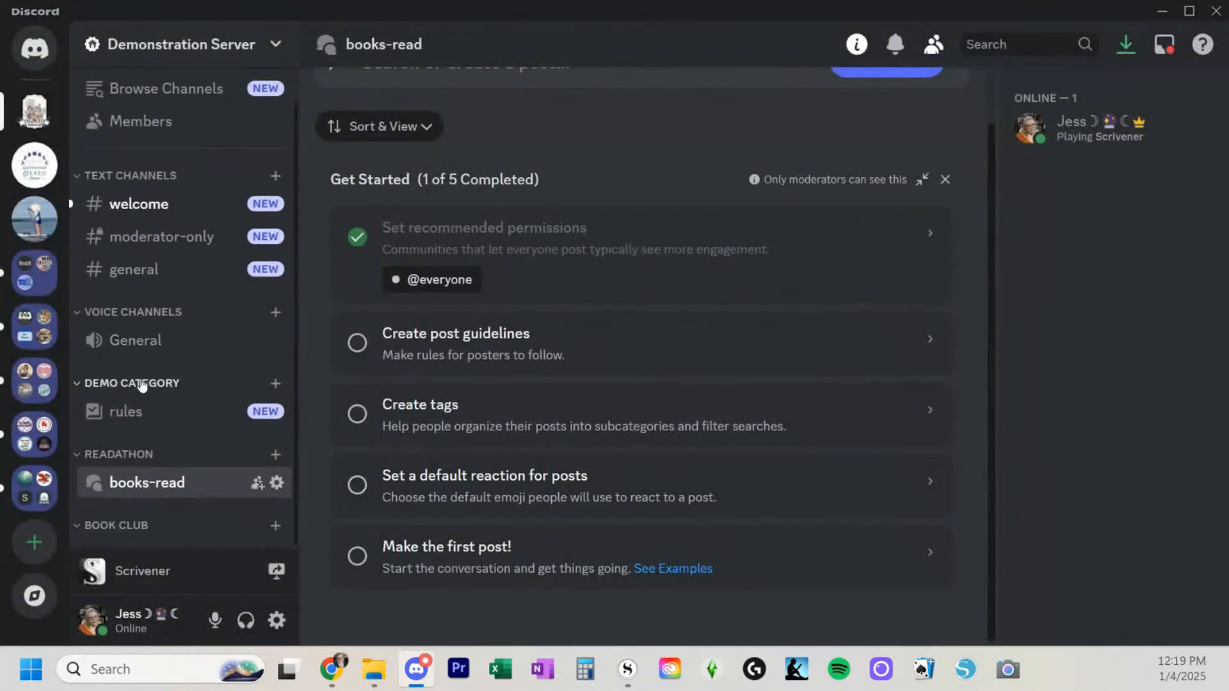
Create a text channel named "demo-book-1" in the Book Club category
left_click(275, 526)
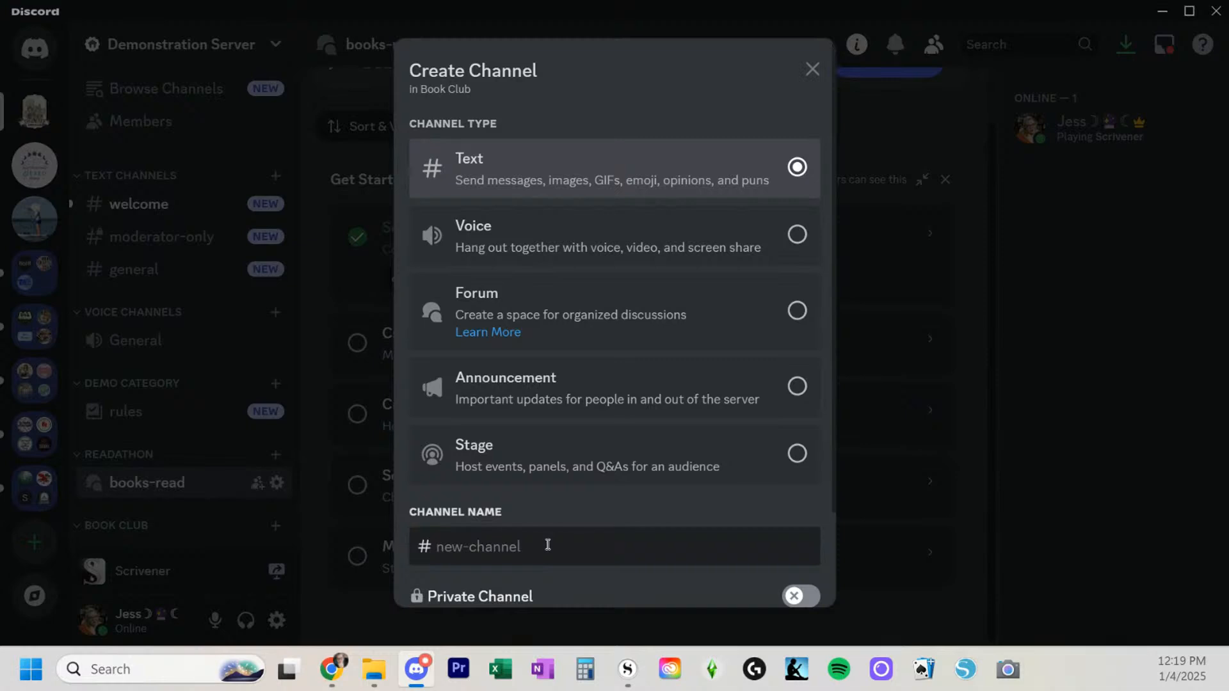
type("demo-book-1")
scroll(586, 514, "down", 3)
left_click(750, 576)
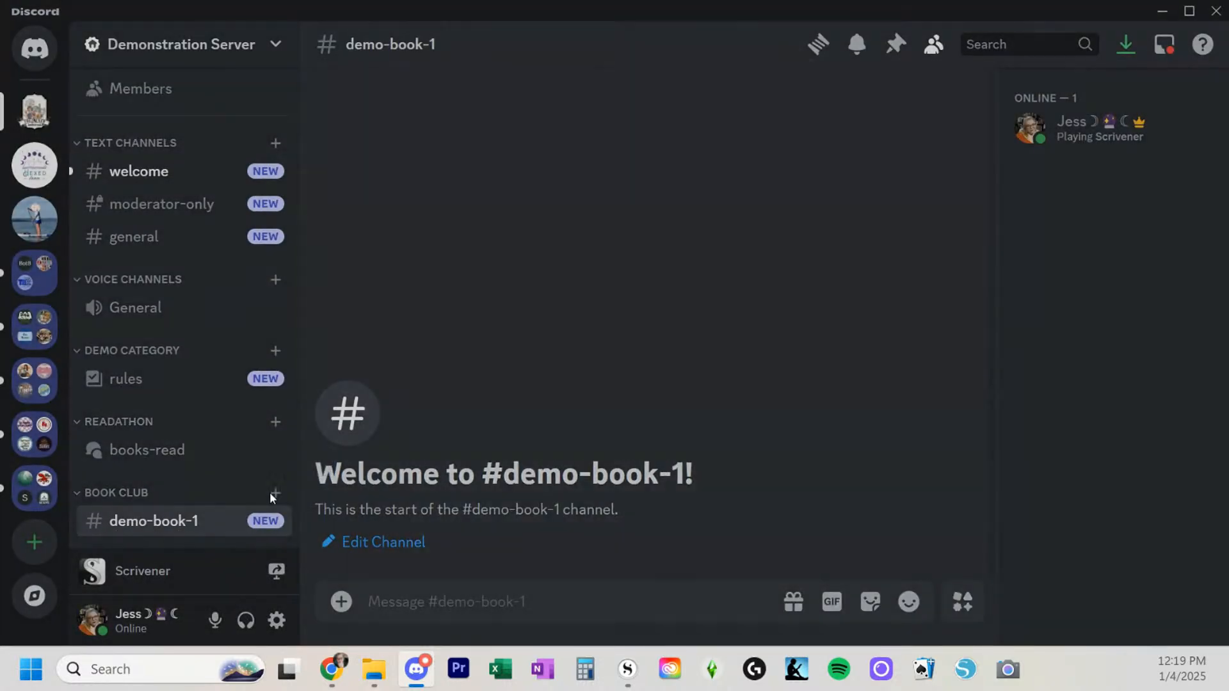
Create a text channel named "demo-book-2" in the Book Club category
left_click(275, 493)
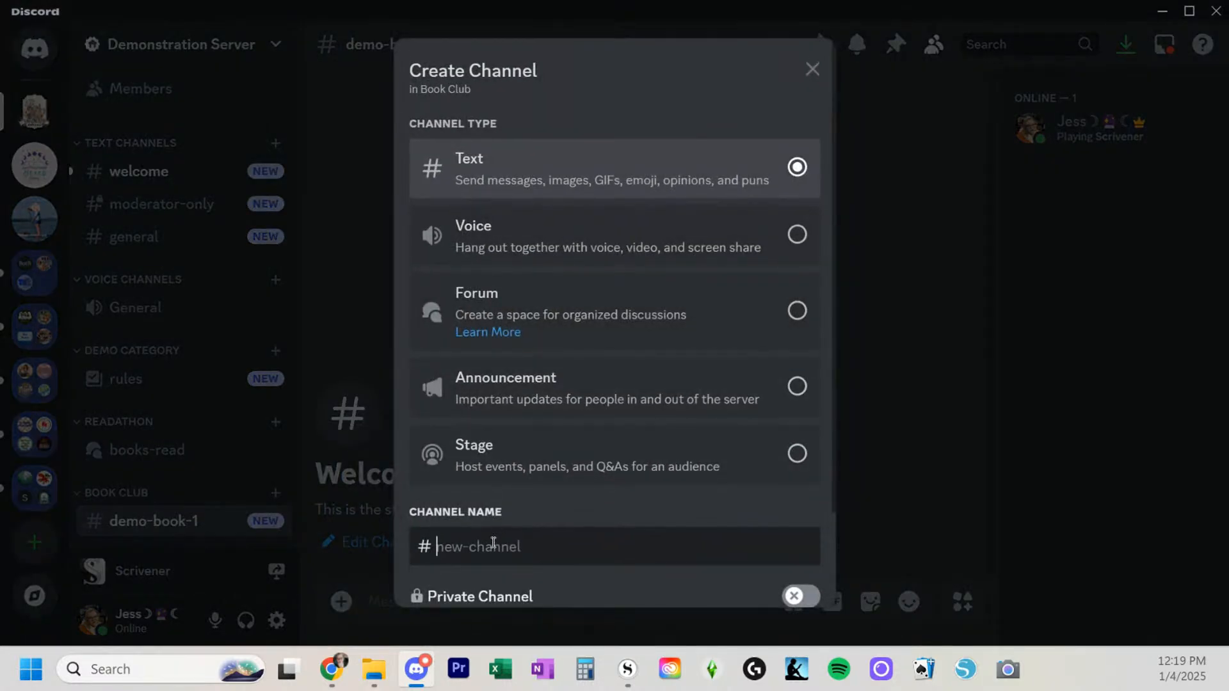
type("demo-book-2")
key("Return")
scroll(213, 359, "down", 1)
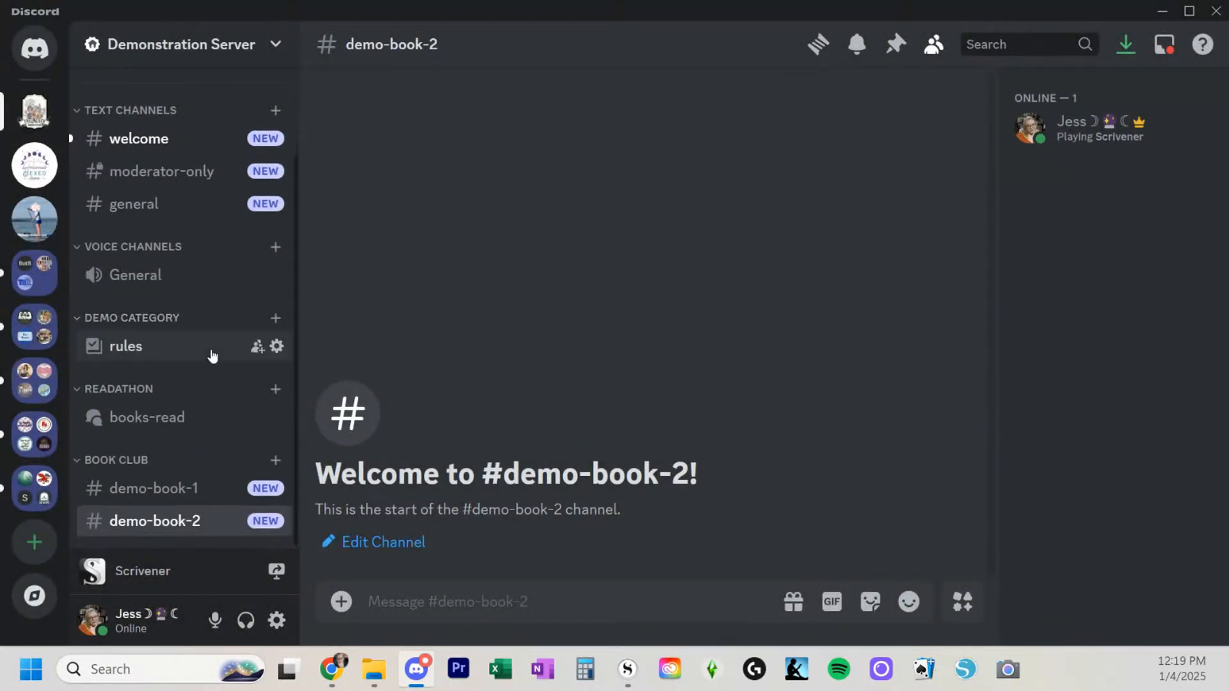
Start Onboarding setup from the server's Community settings and continue past the safety check to the default channels
left_click(277, 45)
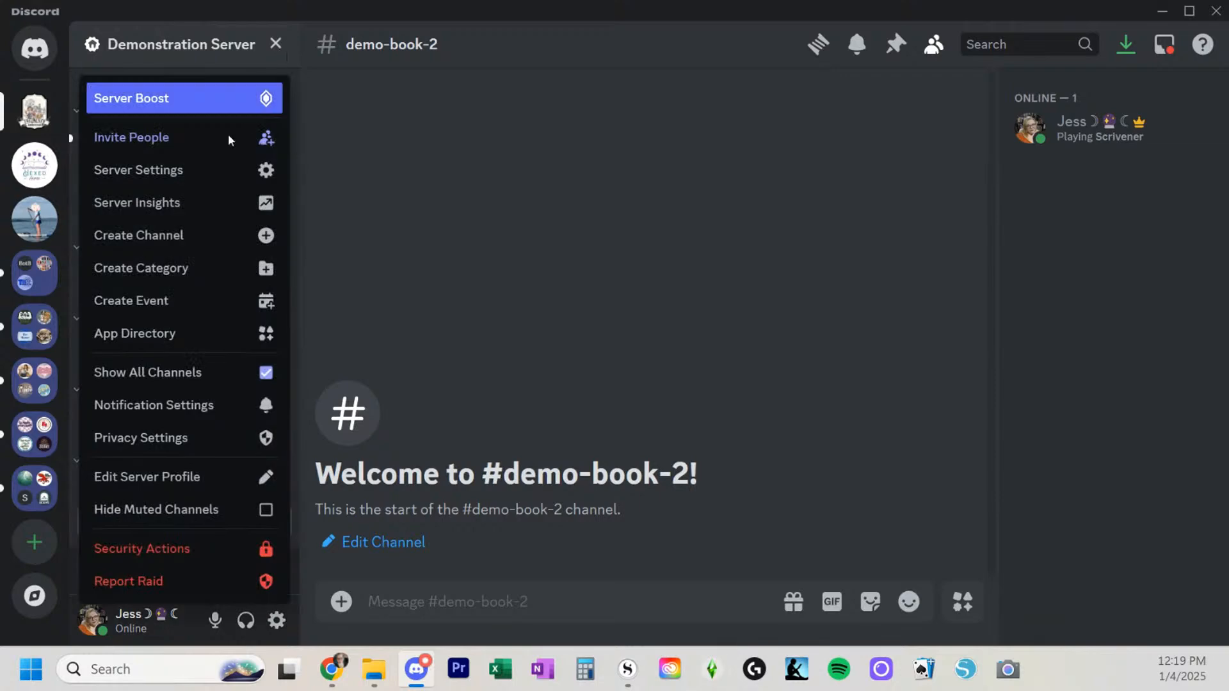
left_click(194, 170)
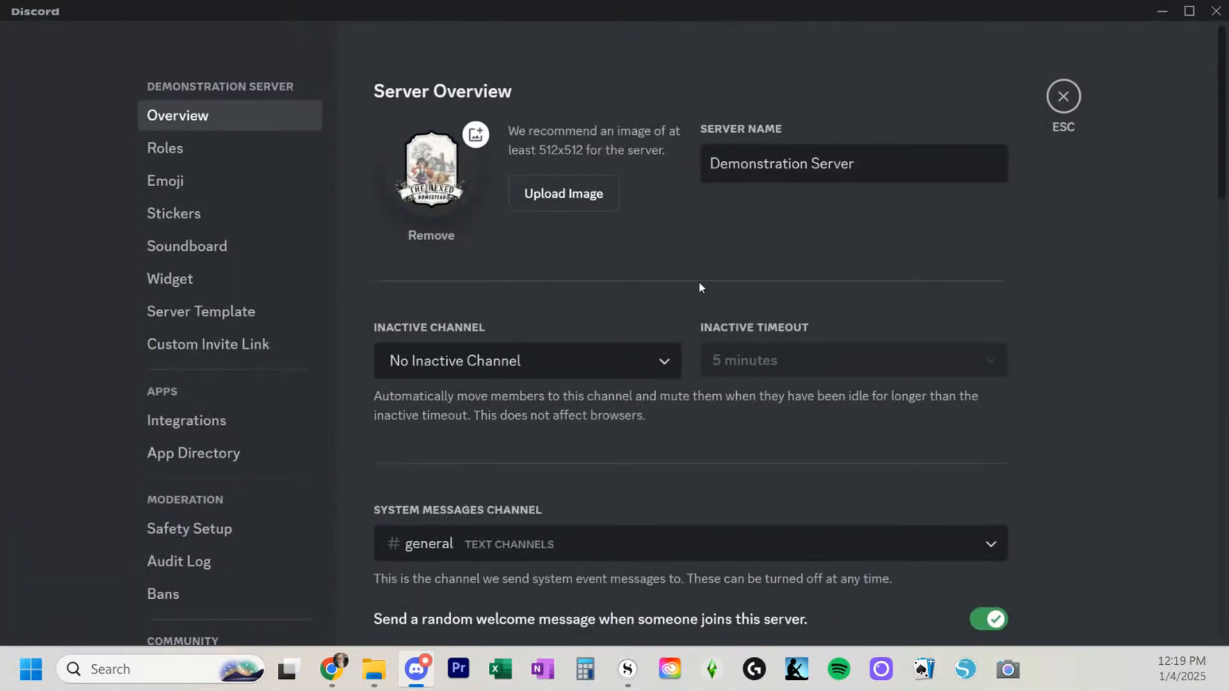
scroll(156, 383, "down", 5)
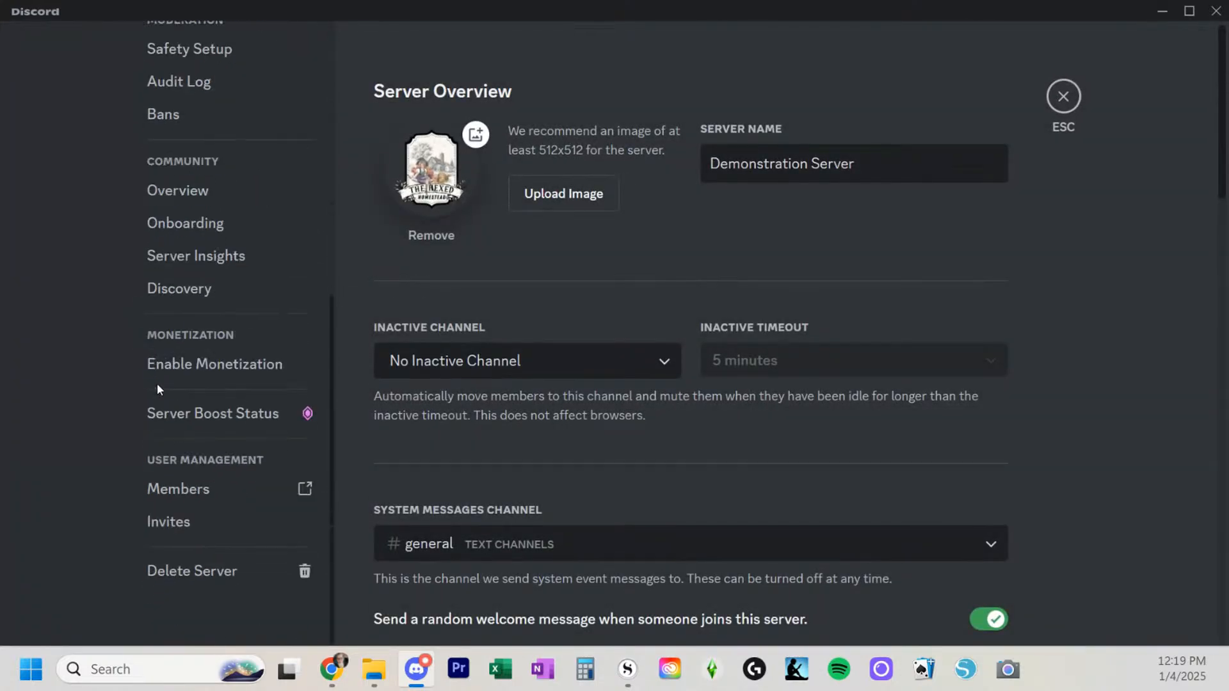
left_click(193, 194)
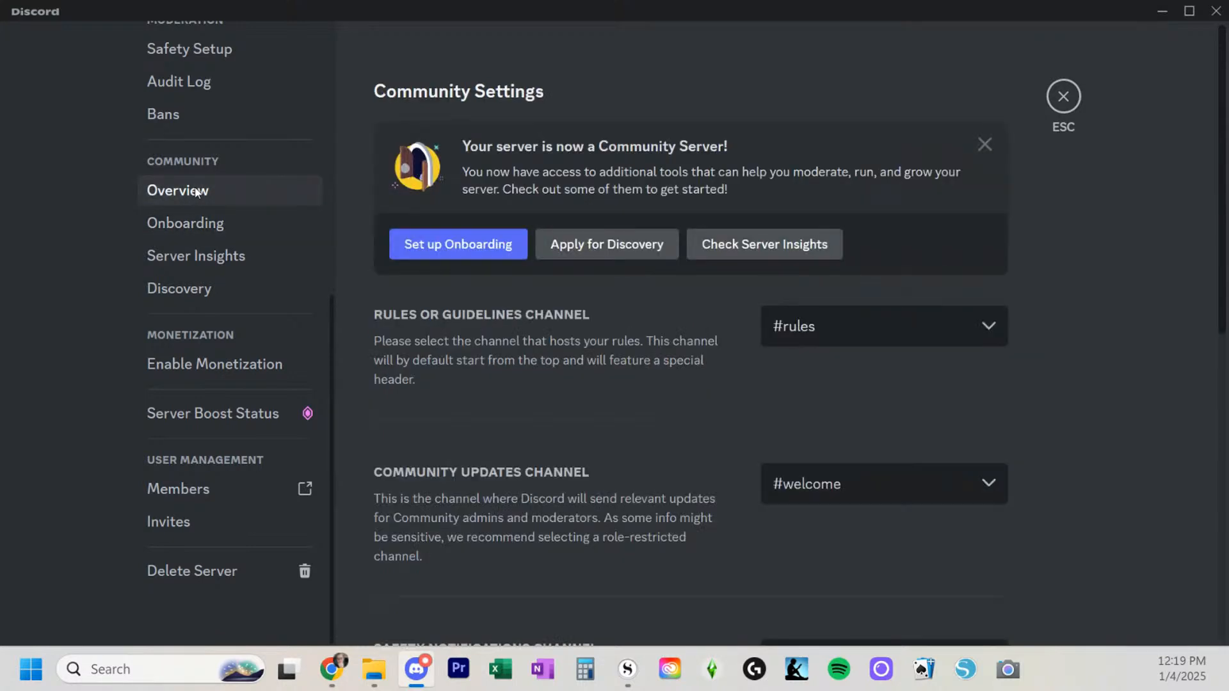
left_click(476, 241)
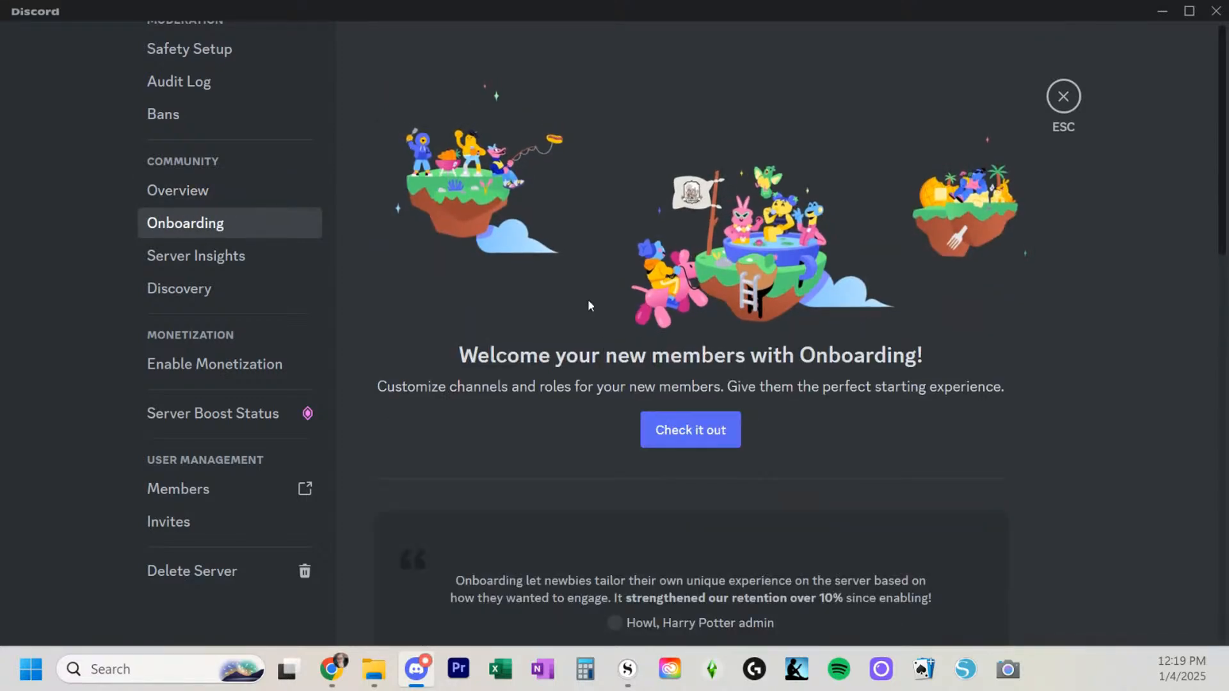
scroll(647, 339, "down", 4)
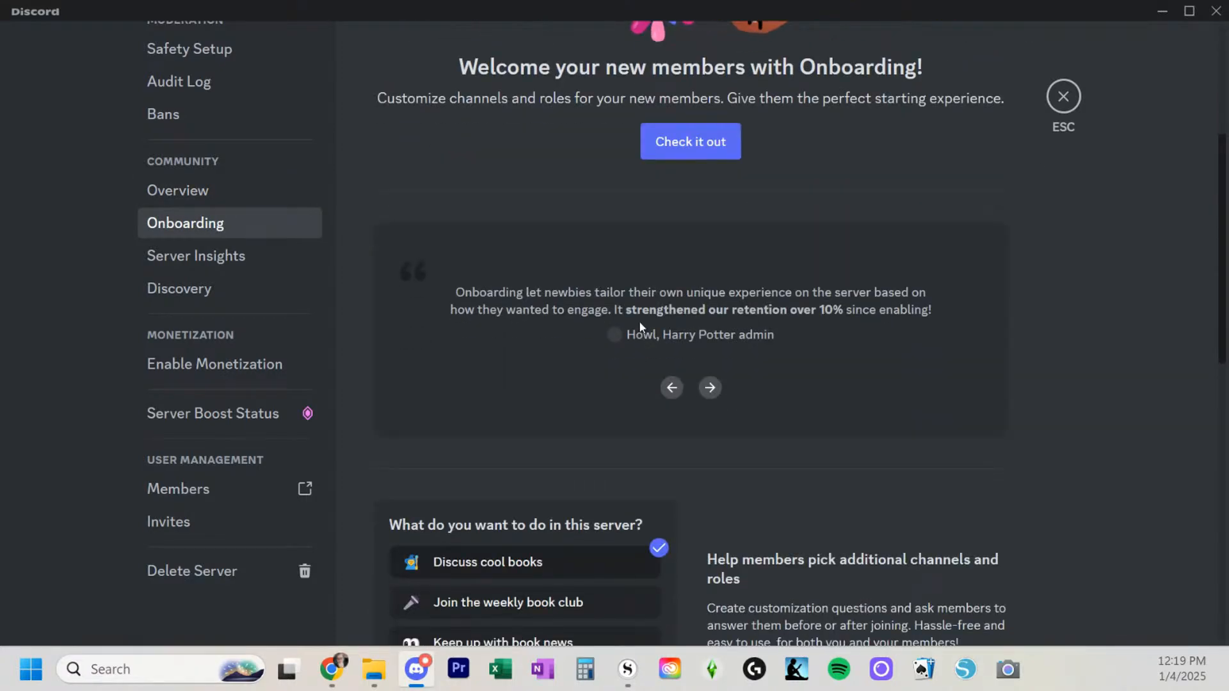
scroll(643, 307, "up", 2)
left_click(659, 343)
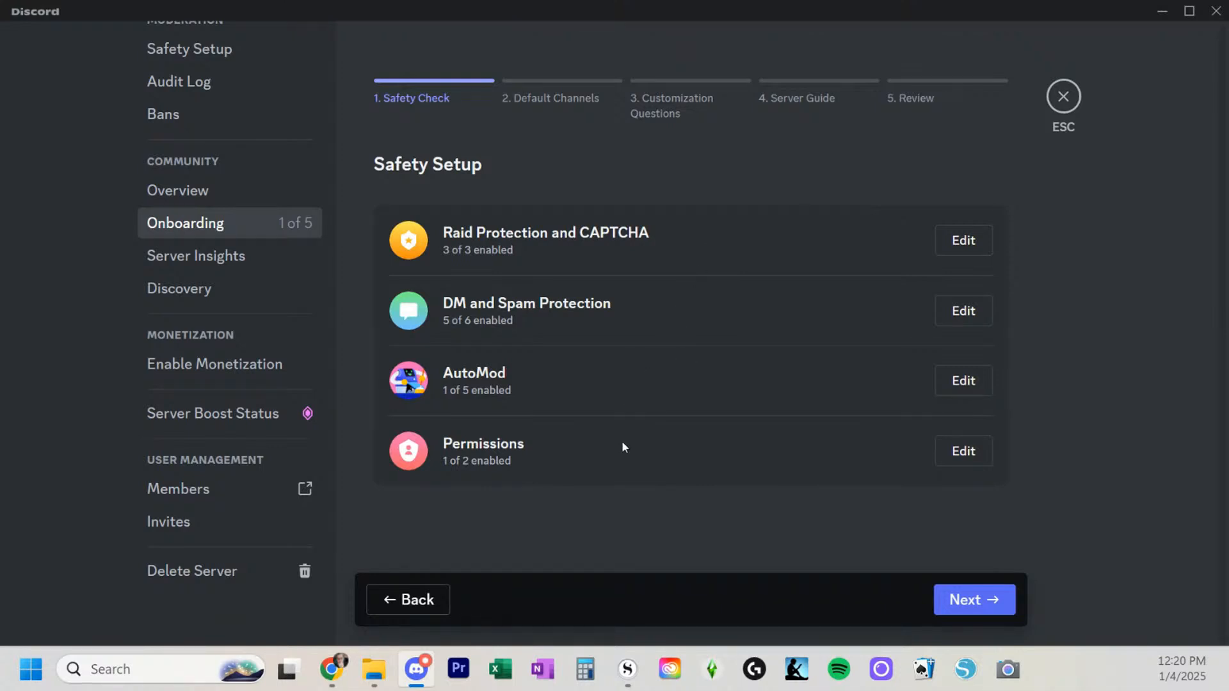
left_click(1010, 600)
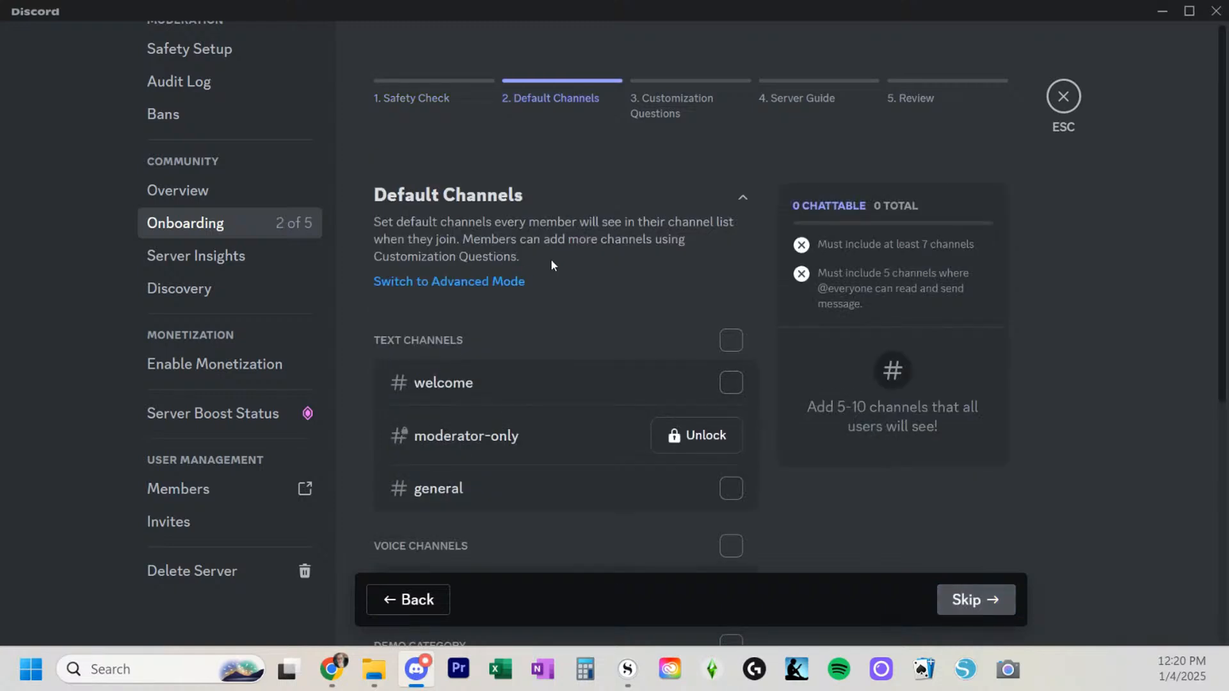
Include the whole Text Channels, Voice Channels and Demo Category groups in the default channels for new members
scroll(552, 264, "down", 2)
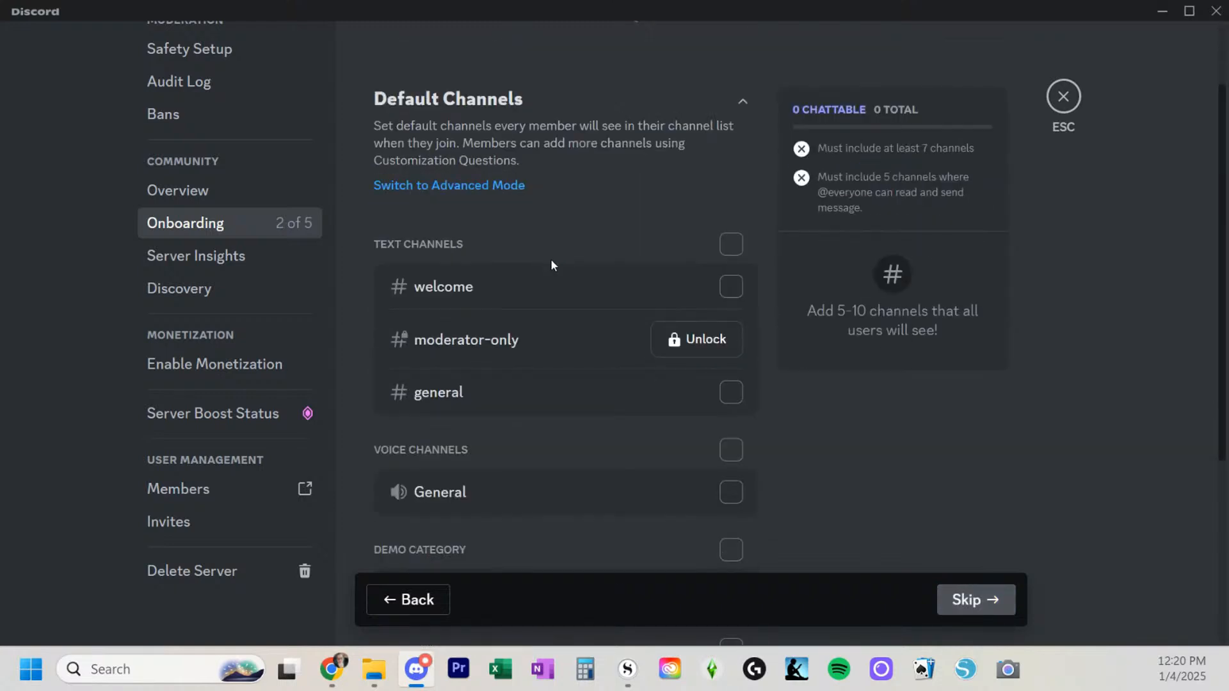
scroll(548, 381, "down", 3)
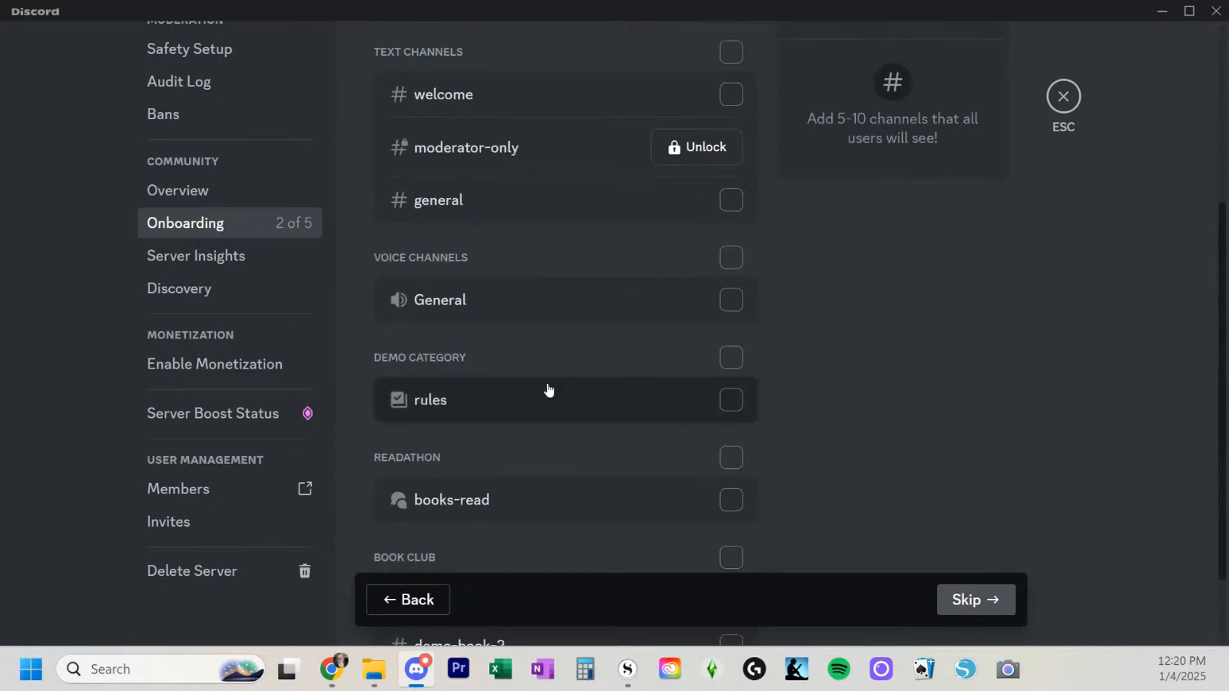
scroll(549, 390, "down", 2)
scroll(479, 376, "up", 4)
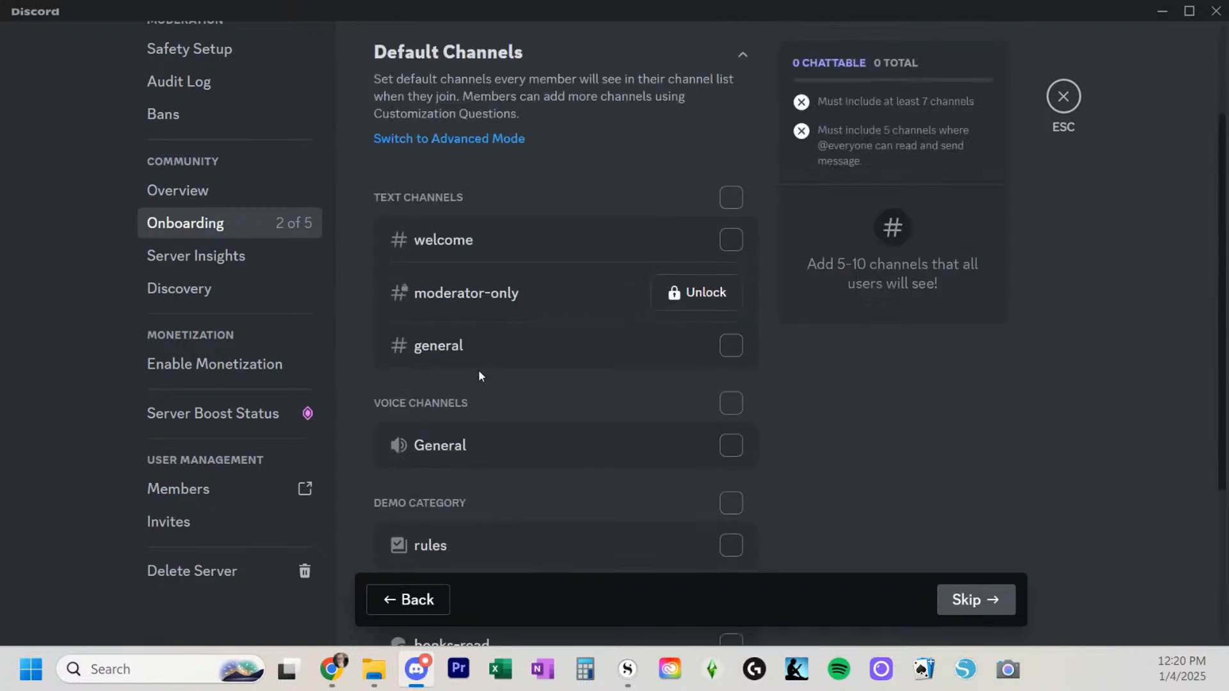
scroll(479, 375, "up", 2)
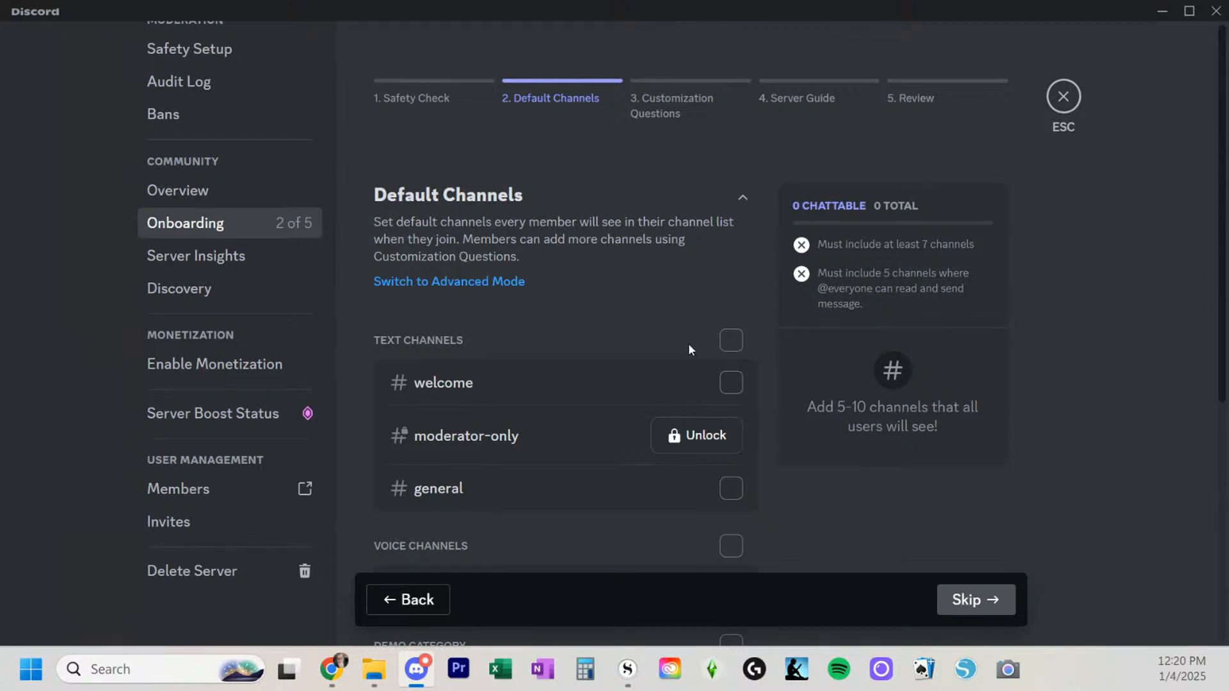
scroll(548, 334, "down", 2)
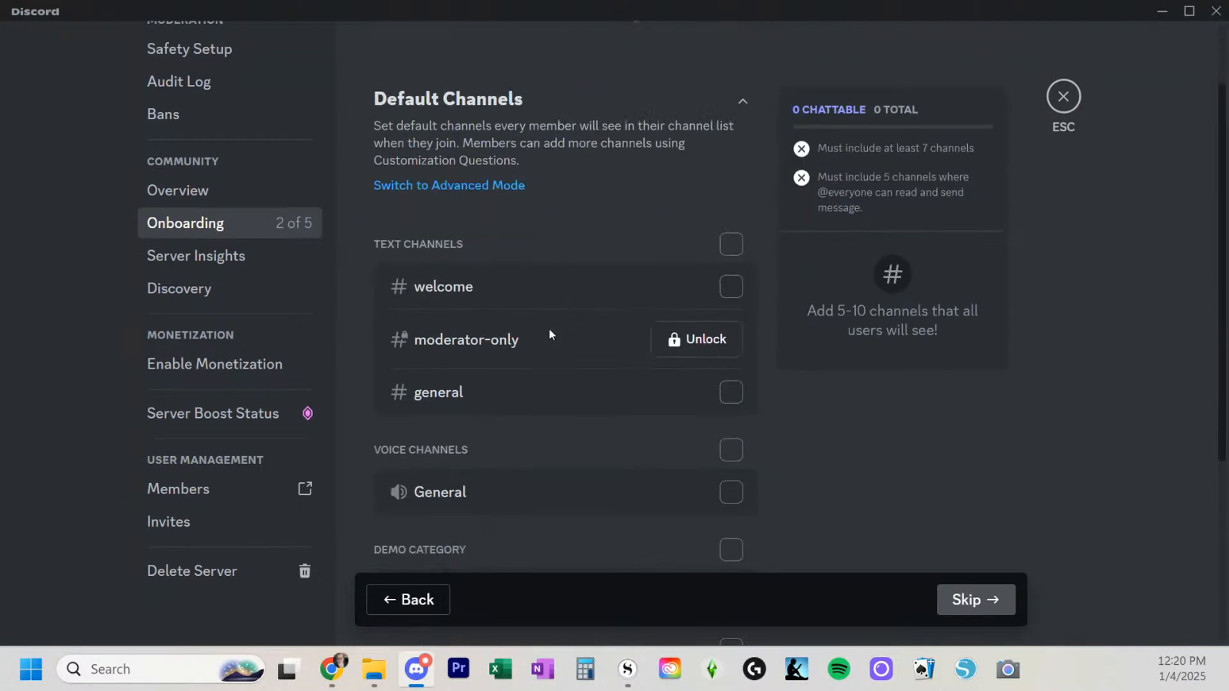
left_click(732, 252)
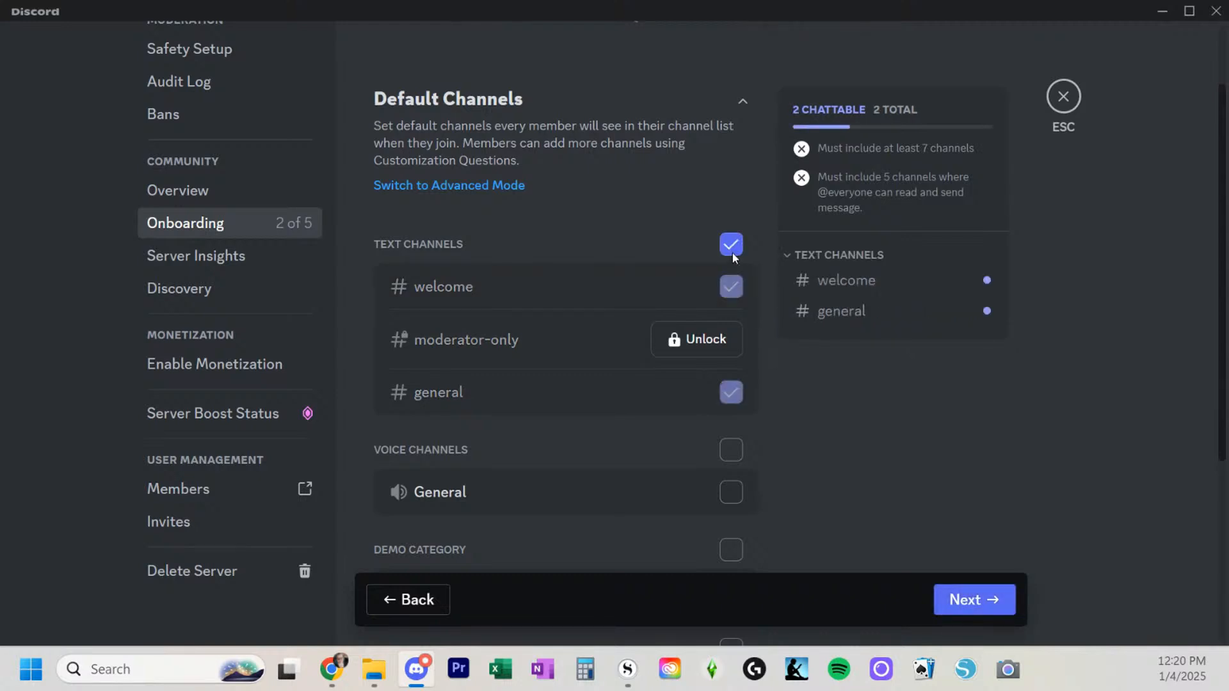
scroll(732, 253, "down", 2)
scroll(734, 254, "up", 2)
scroll(876, 344, "down", 3)
left_click(731, 262)
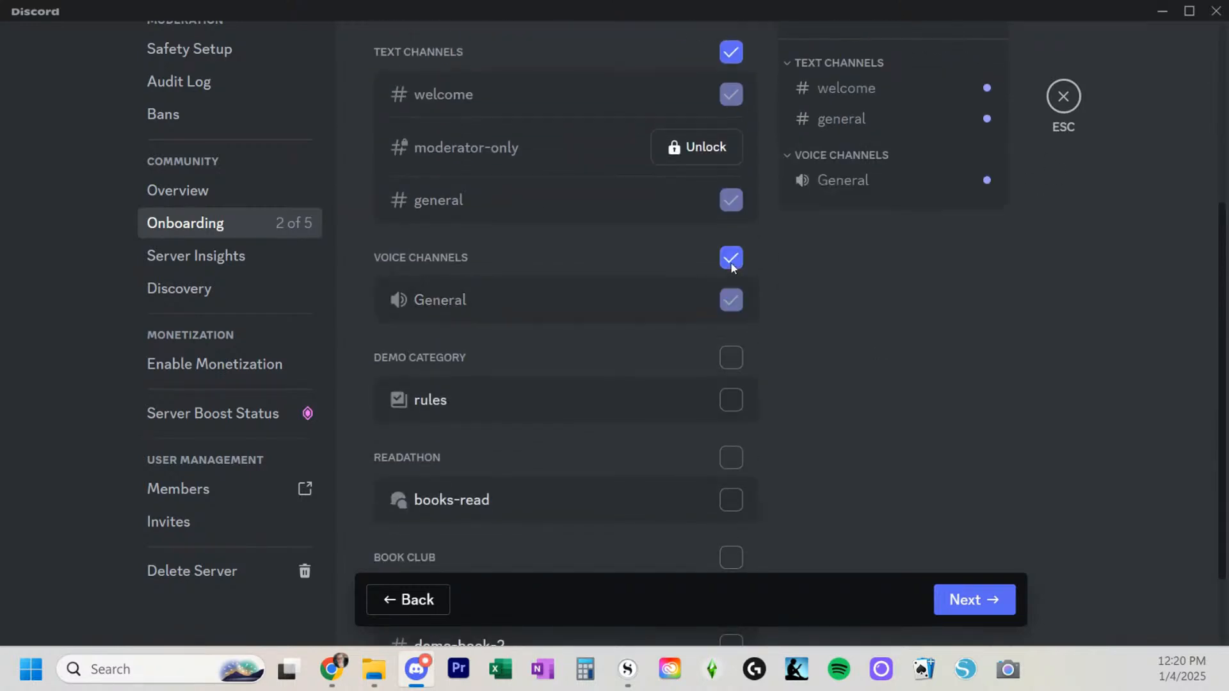
scroll(731, 262, "down", 2)
left_click(731, 261)
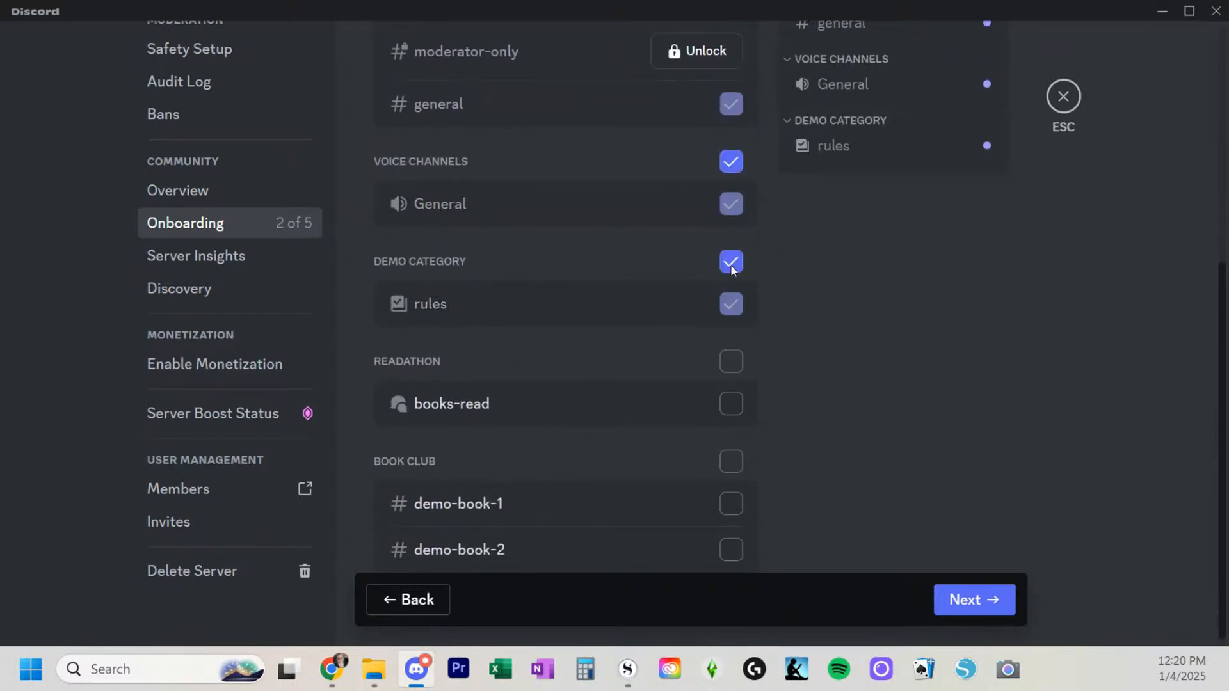
Add books-read, demo-book-1 and demo-book-2 to the default channels and check them against the channel requirements
scroll(928, 412, "up", 6)
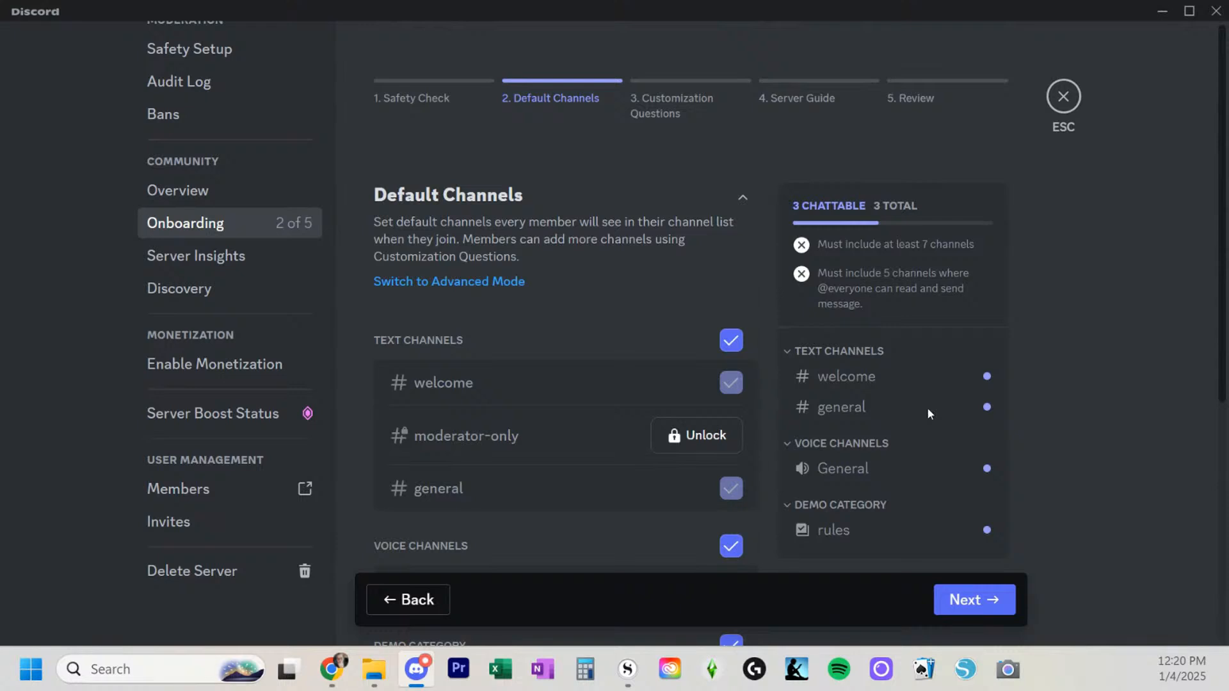
scroll(927, 407, "down", 2)
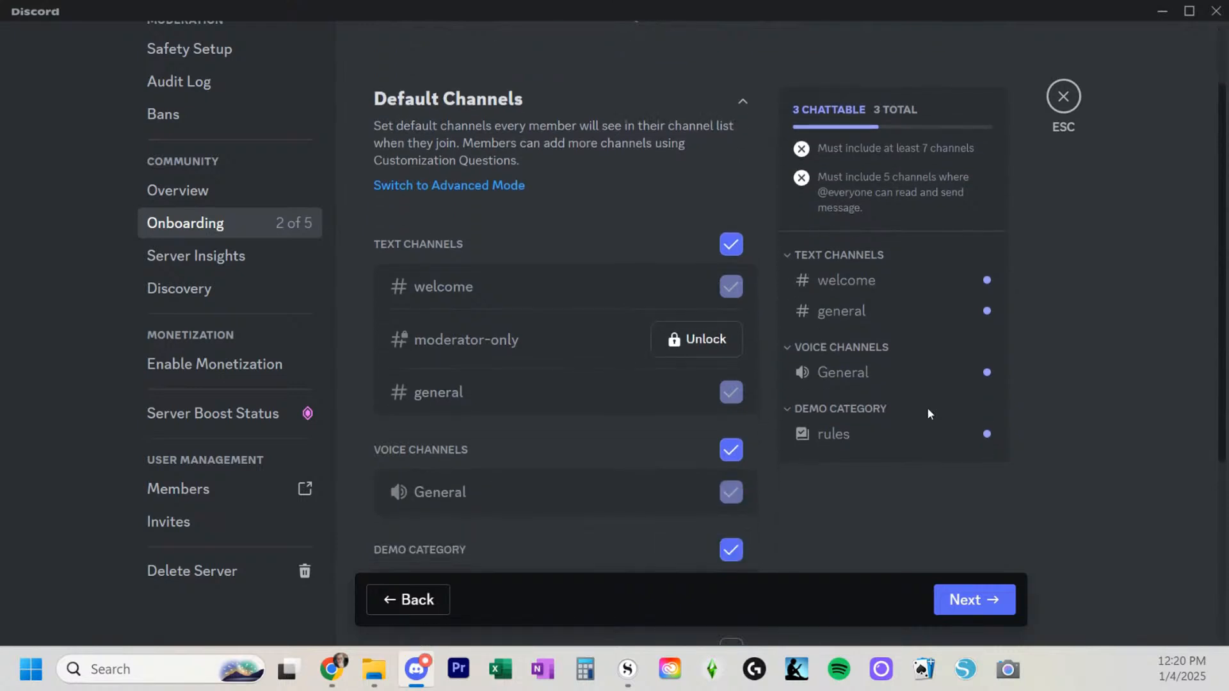
scroll(928, 413, "down", 5)
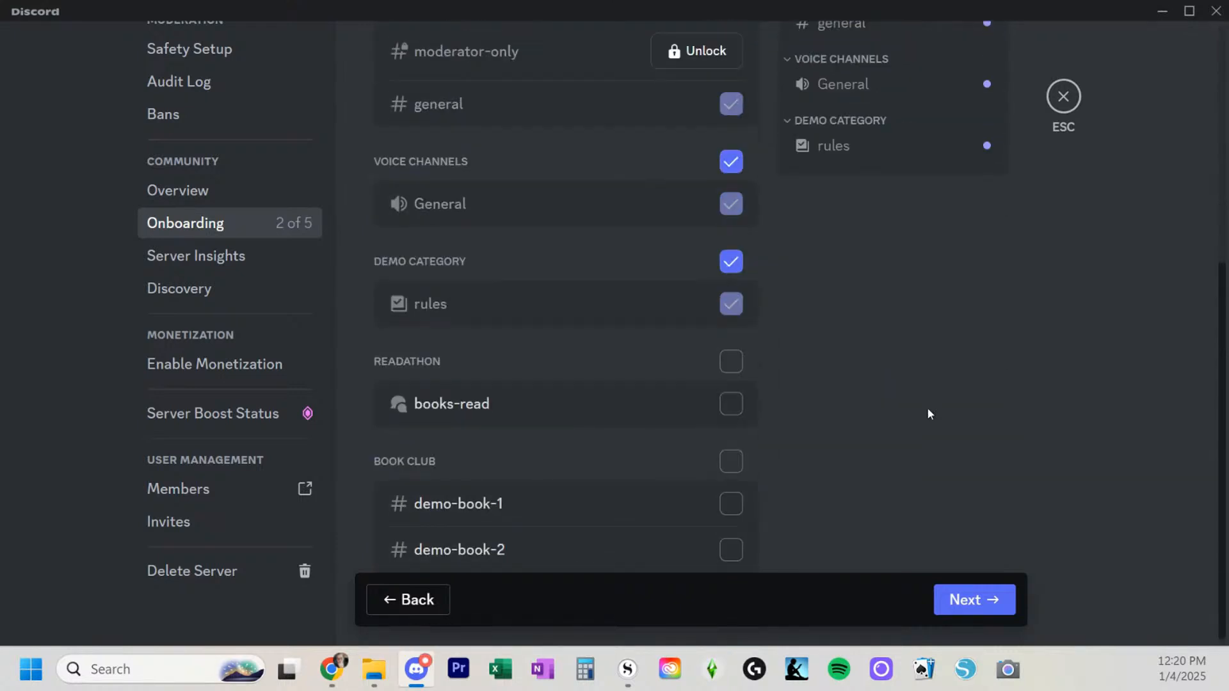
left_click(731, 401)
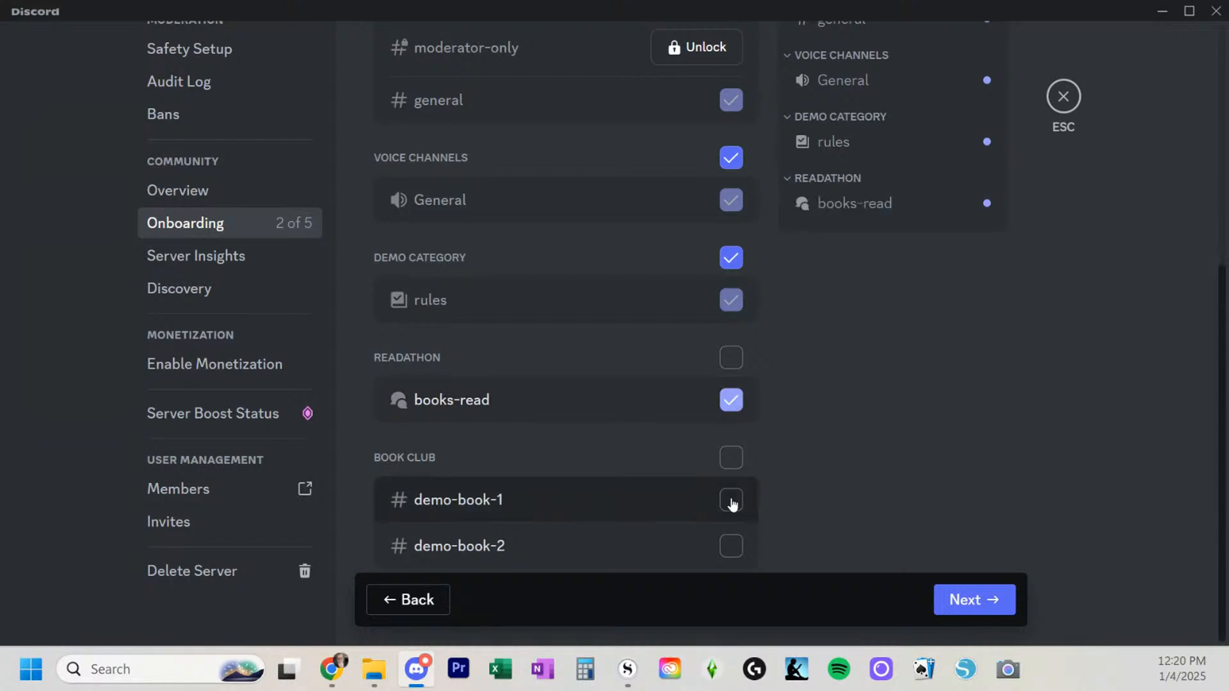
left_click(731, 500)
left_click(731, 545)
scroll(646, 491, "up", 7)
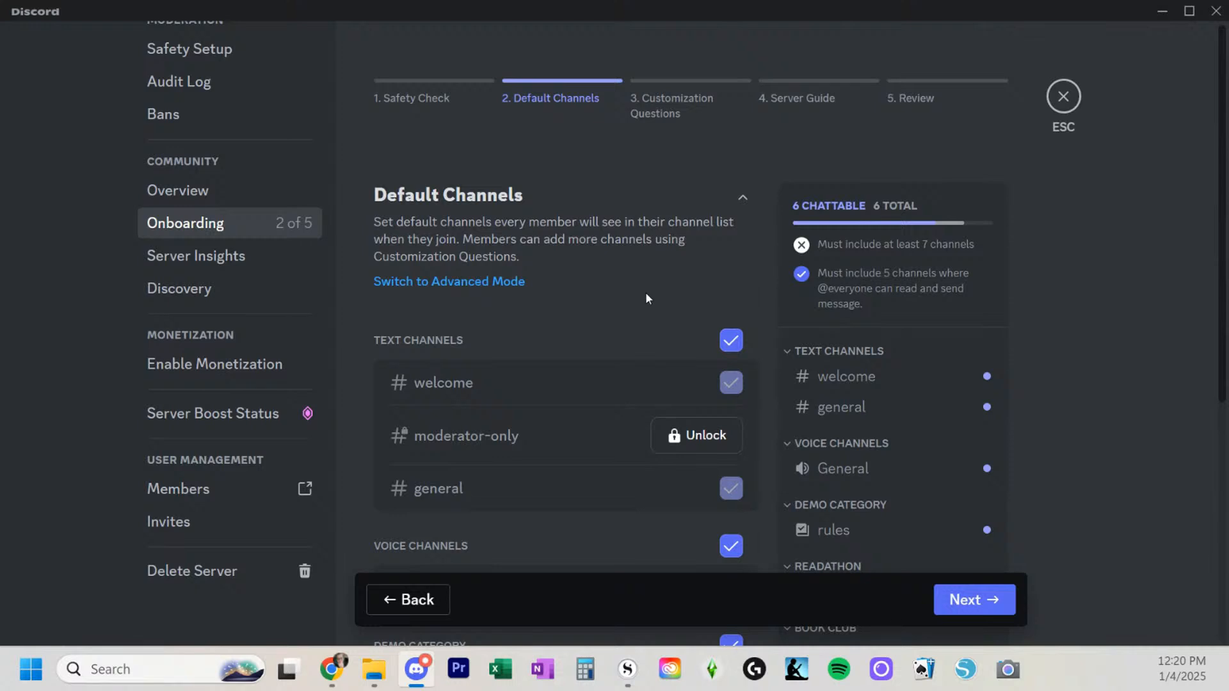
Remove demo-book-1, demo-book-2 and books-read from the default channels
scroll(647, 301, "down", 6)
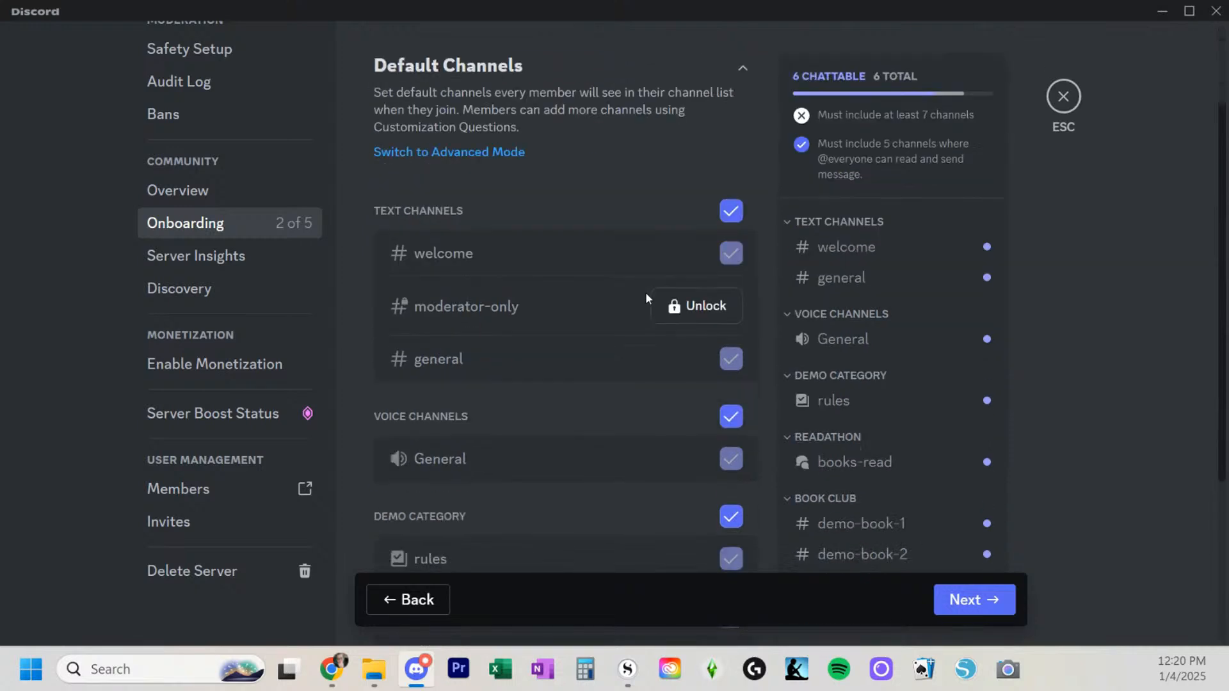
left_click(725, 555)
left_click(732, 506)
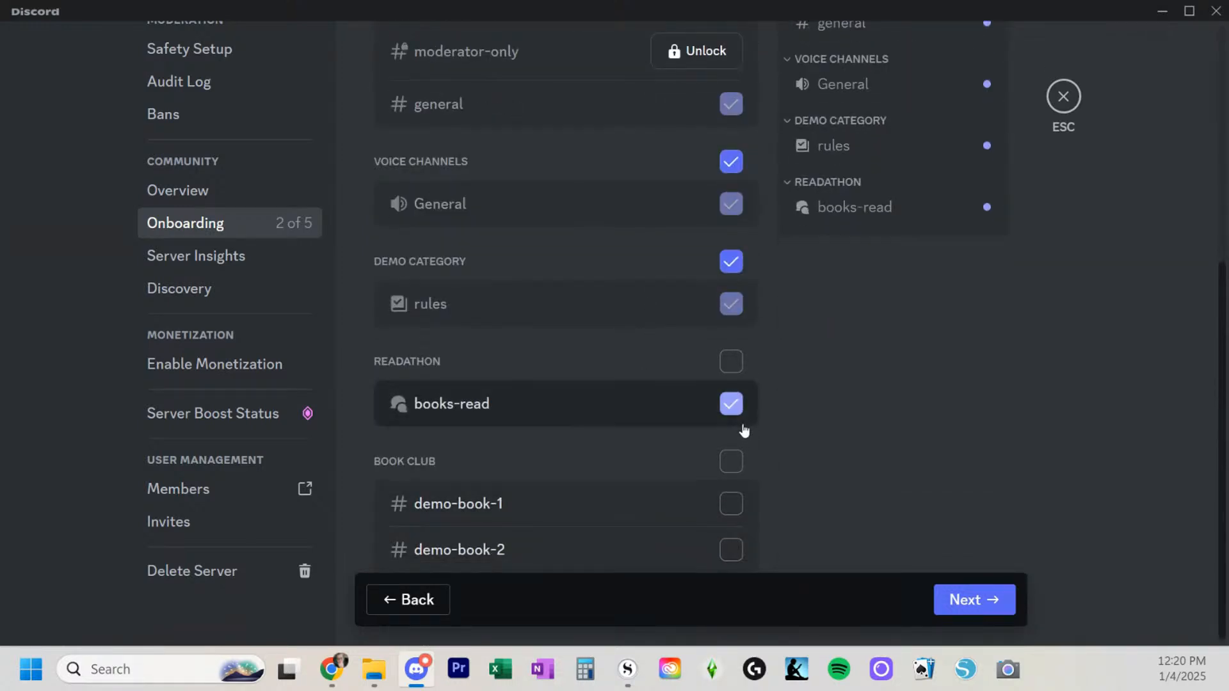
left_click(732, 405)
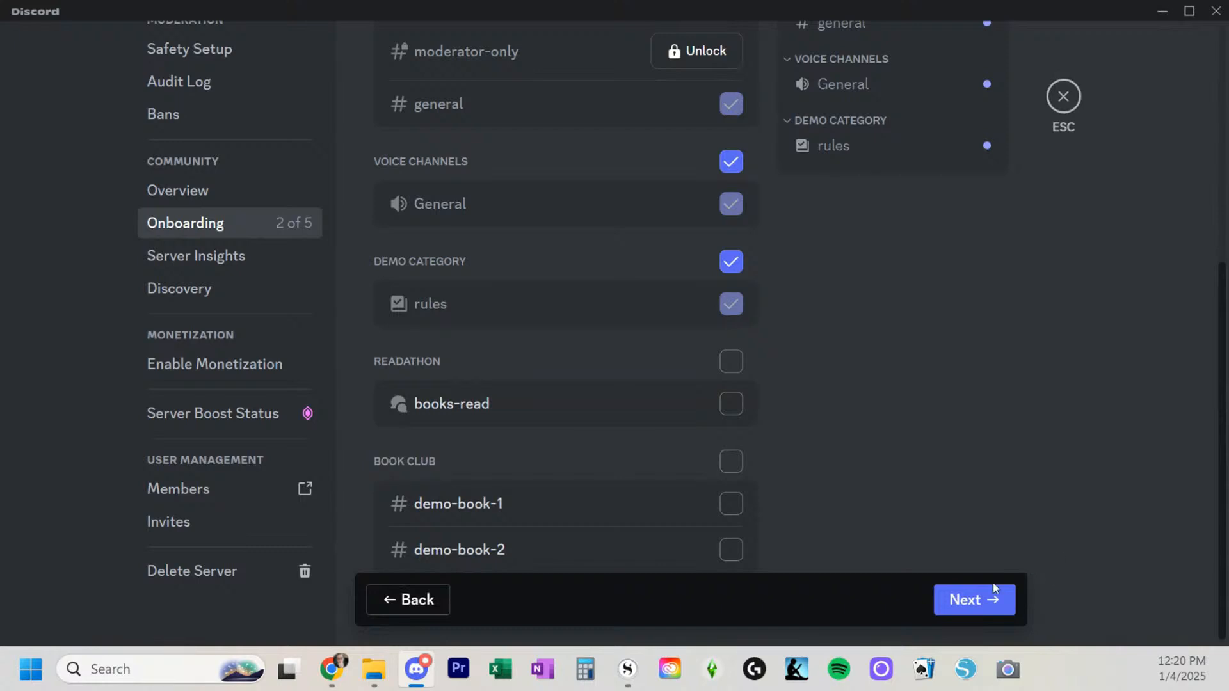
Continue to the customization questions, dismiss the introductory tip and look over the pre-join question section
left_click(960, 605)
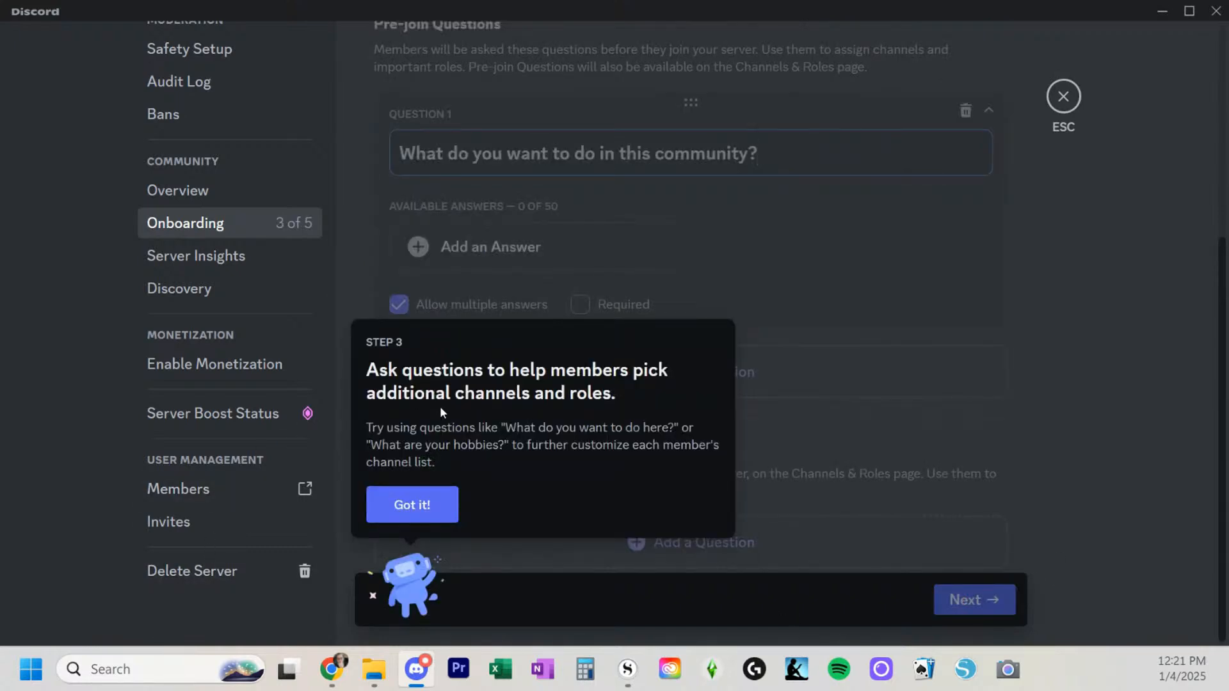
left_click(423, 509)
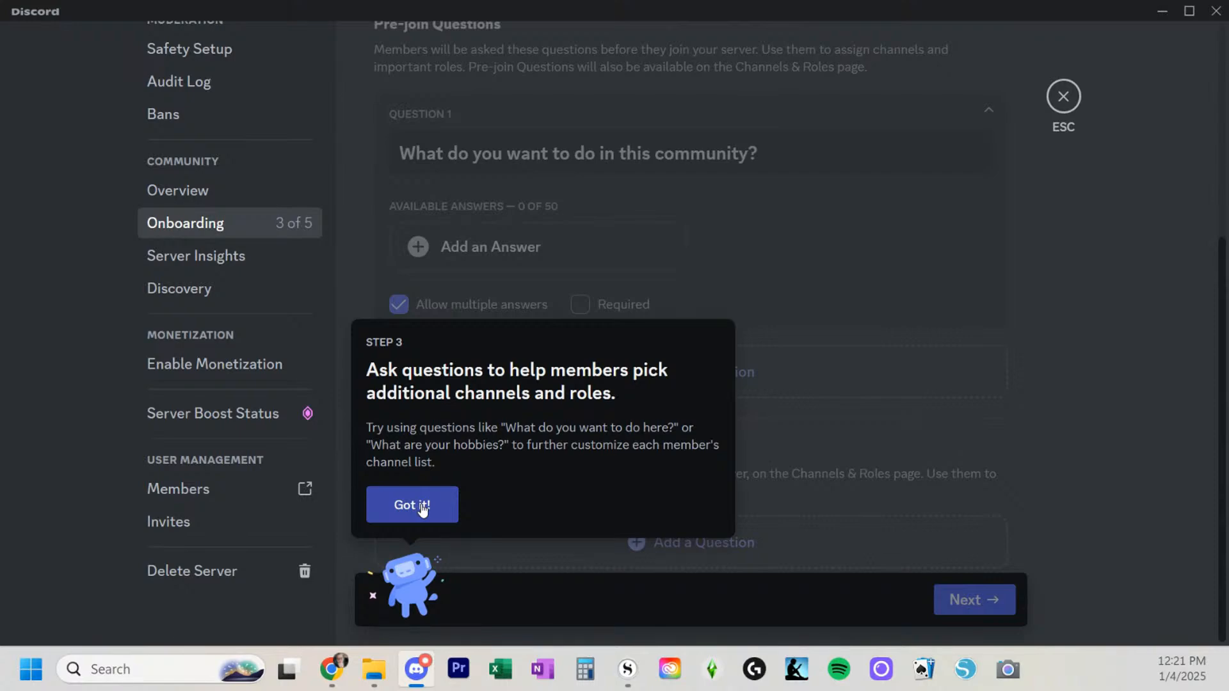
left_click(423, 508)
scroll(765, 386, "up", 5)
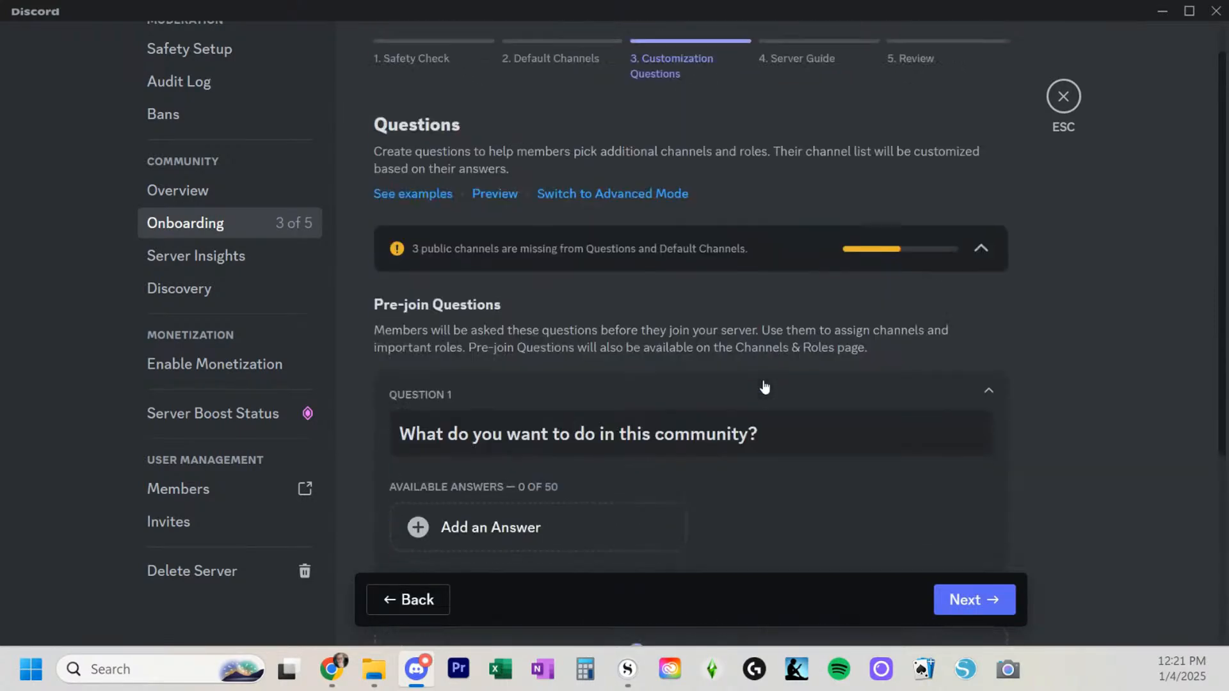
scroll(764, 386, "down", 3)
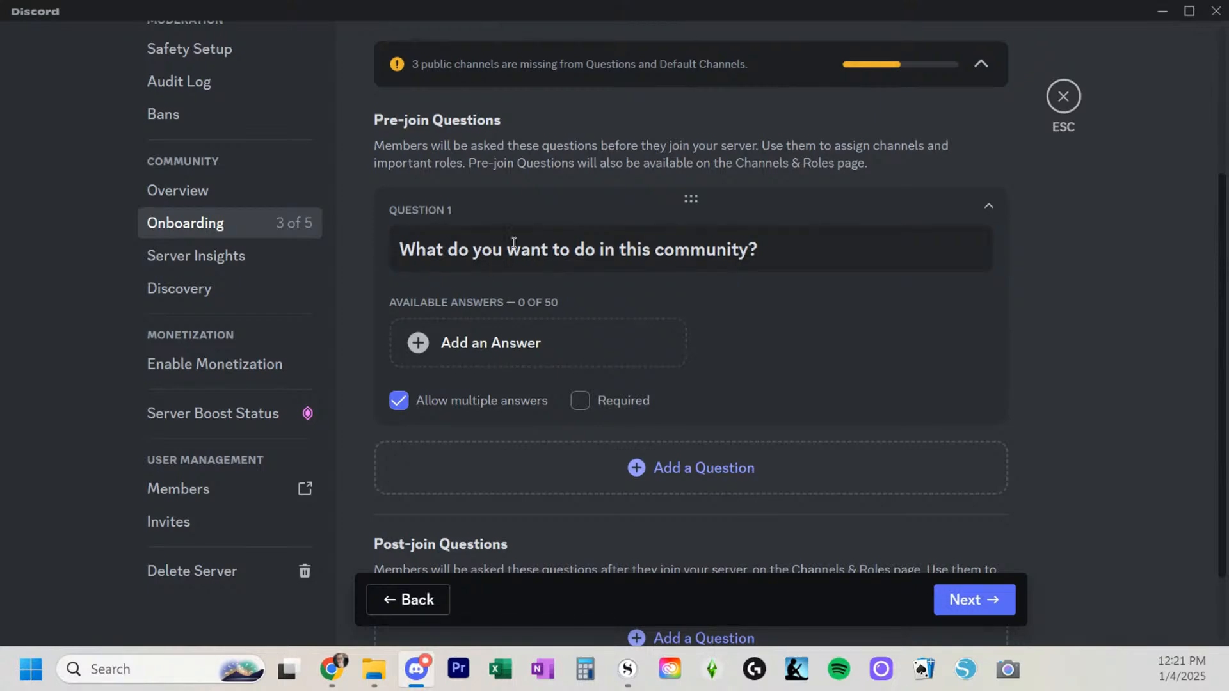
scroll(1000, 303, "up", 4)
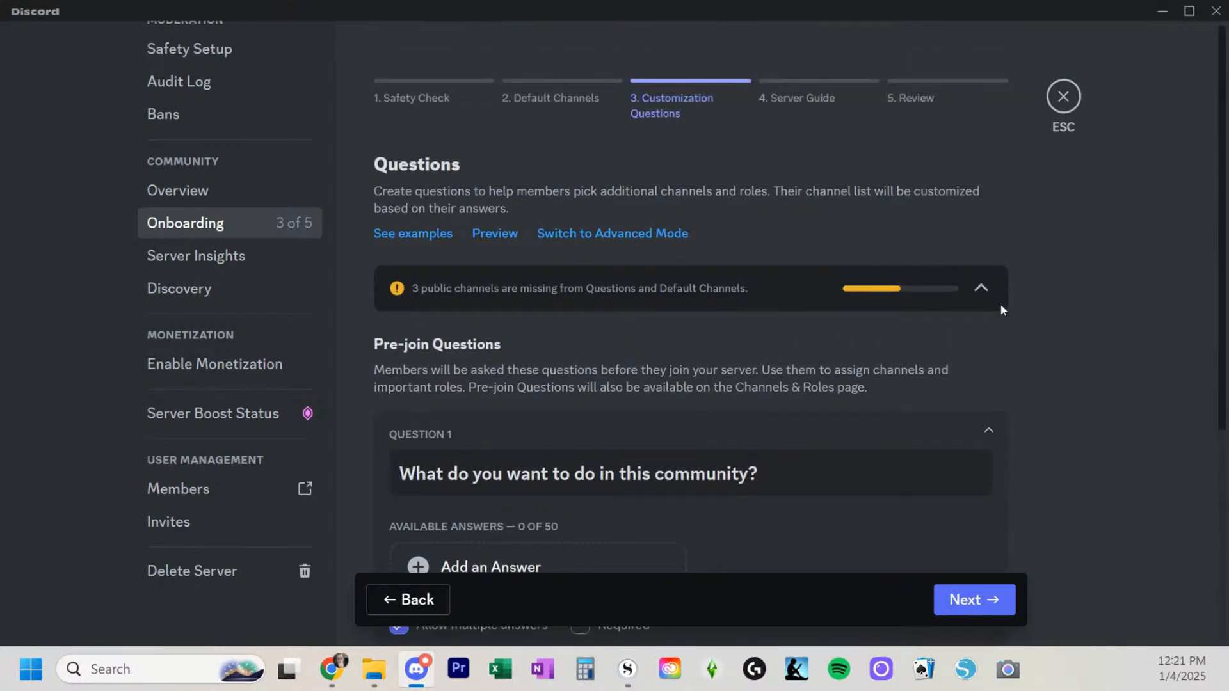
Add the answer "Join book club" to the first pre-join question, assign the Book Club category to it and save
scroll(1000, 303, "down", 2)
scroll(1000, 304, "down", 2)
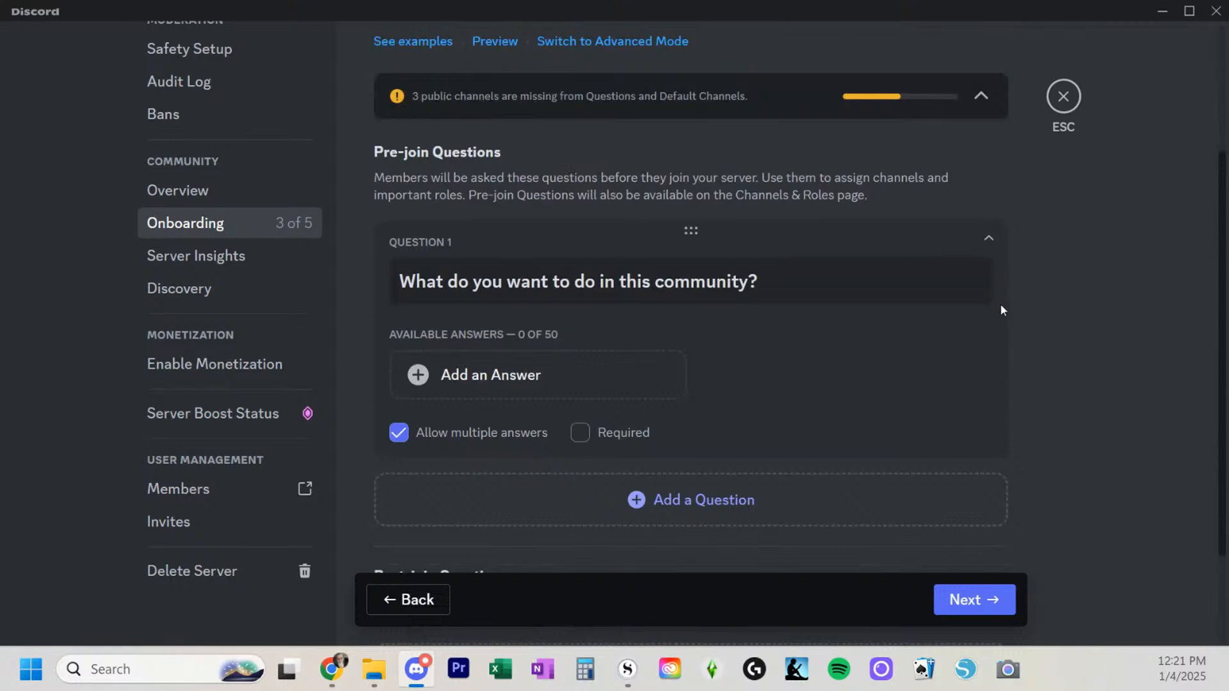
left_click(439, 373)
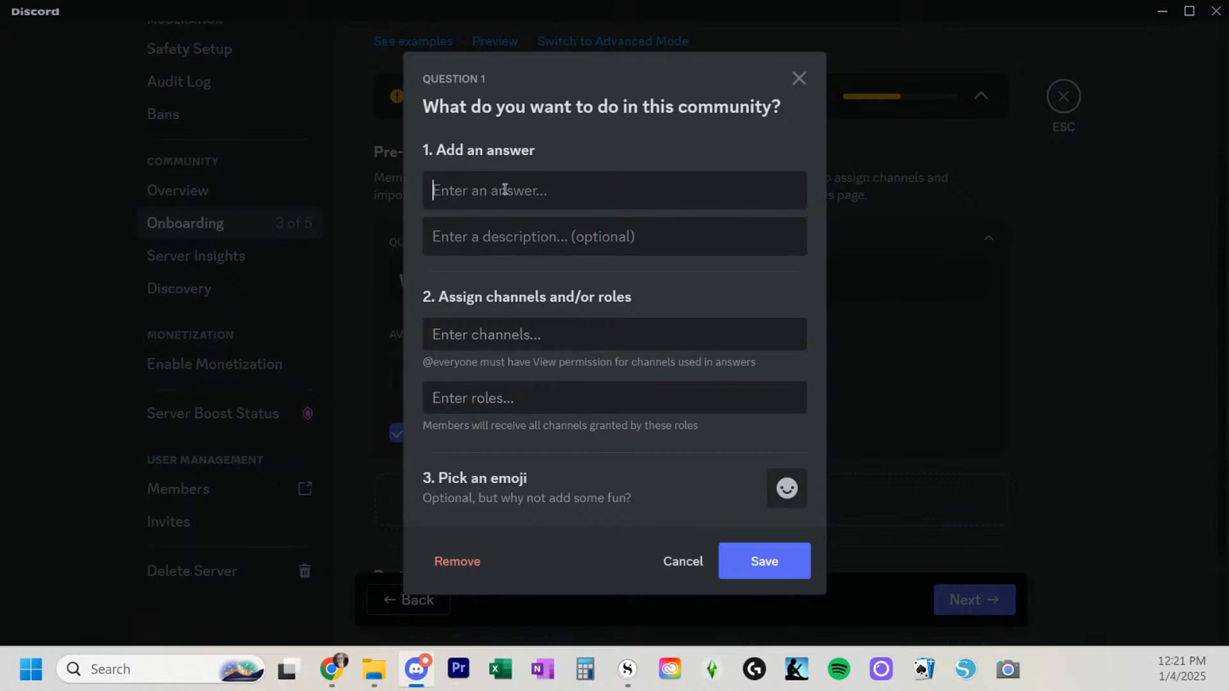
type("Join boo")
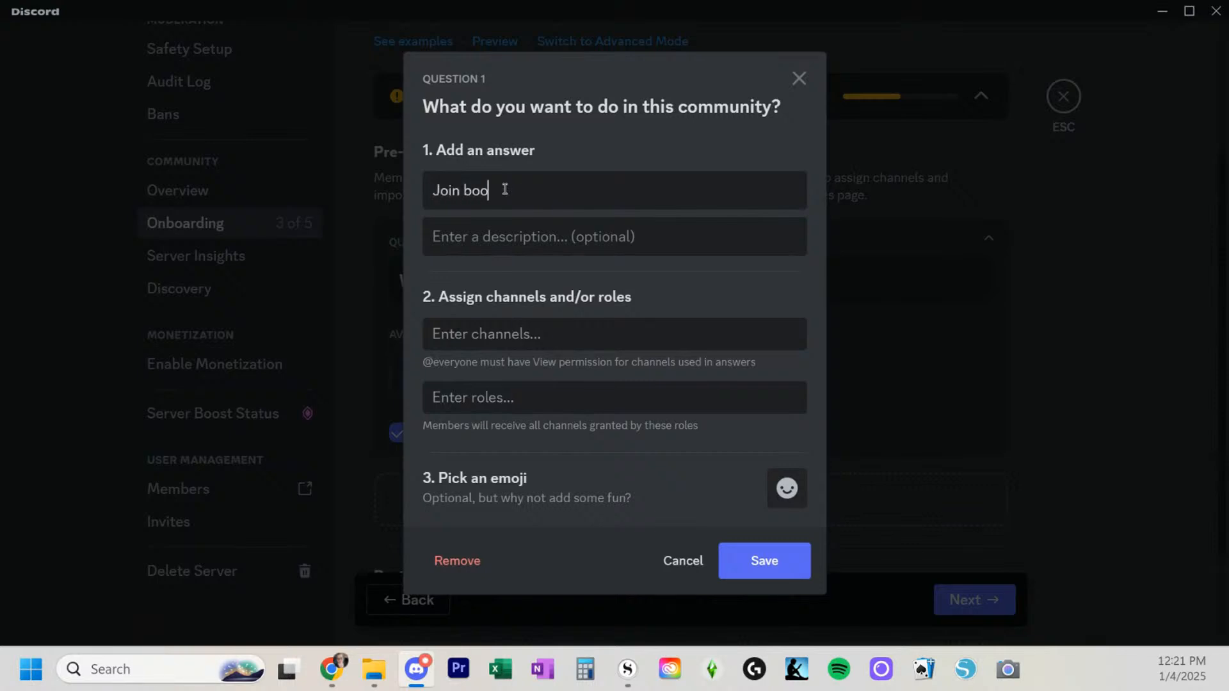
type("k club")
left_click(557, 344)
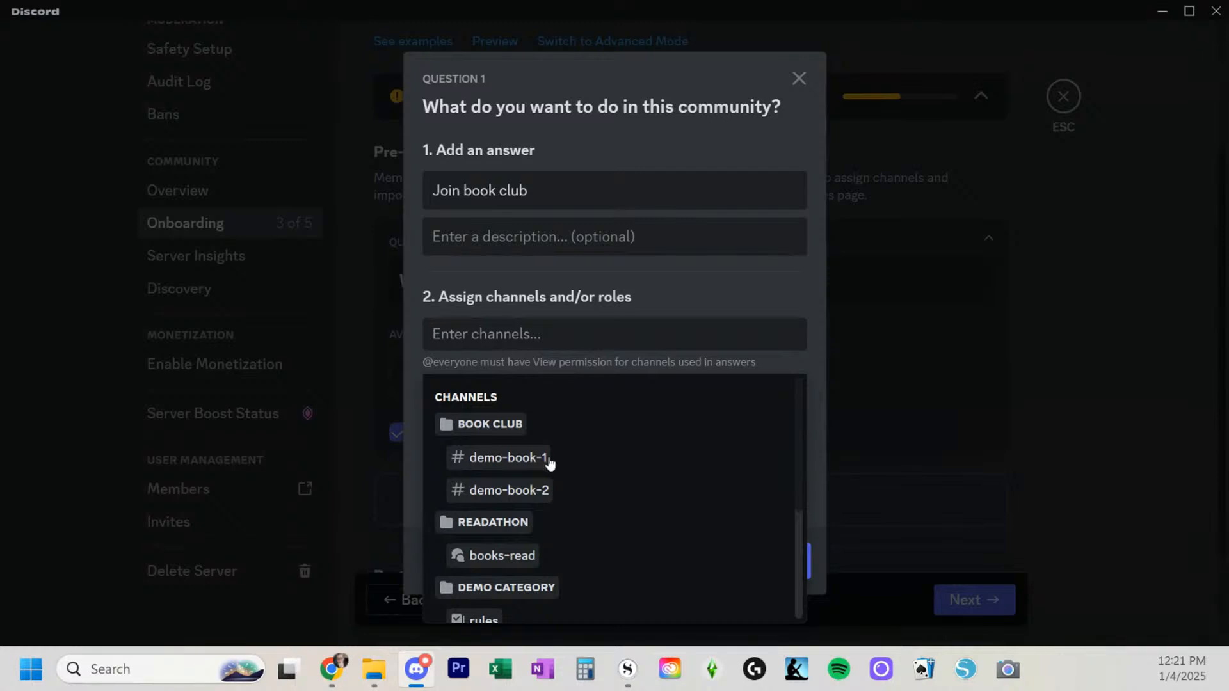
left_click(482, 427)
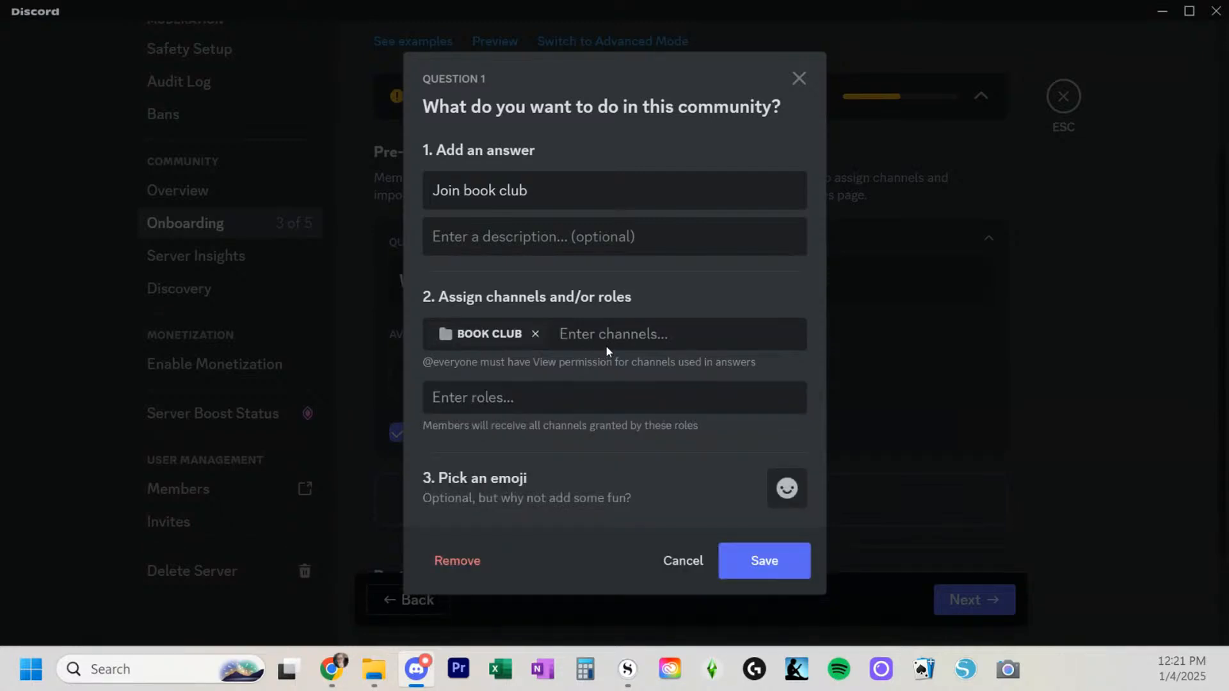
left_click(558, 397)
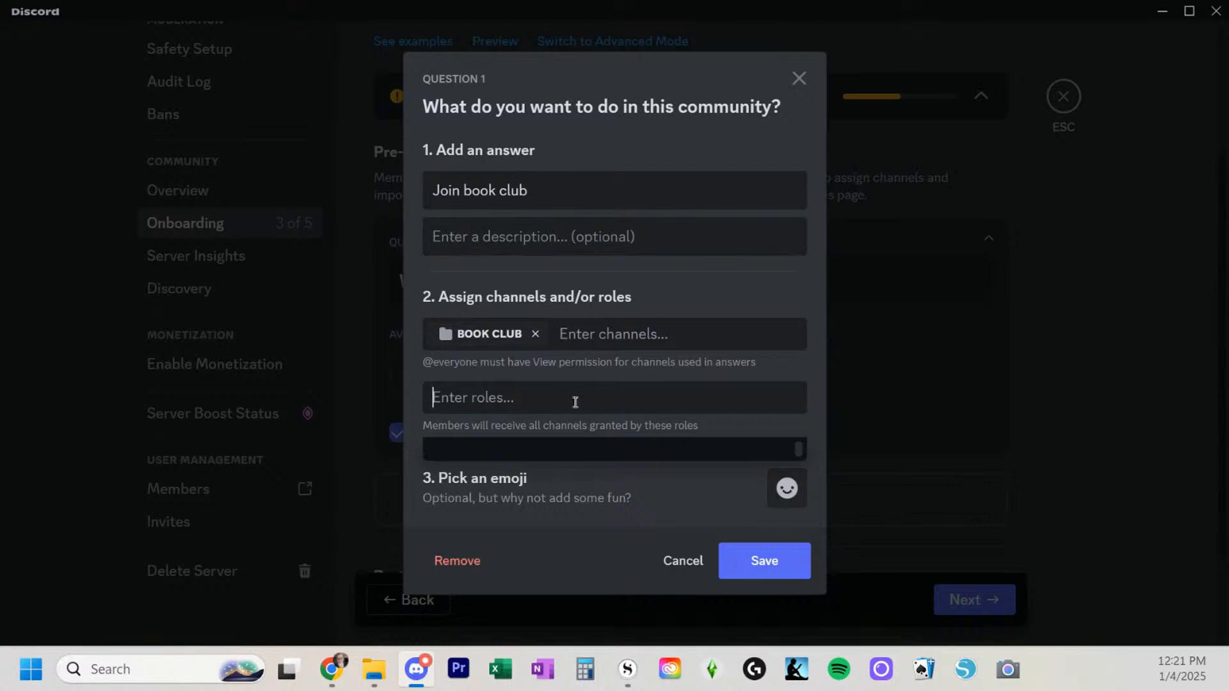
left_click(622, 370)
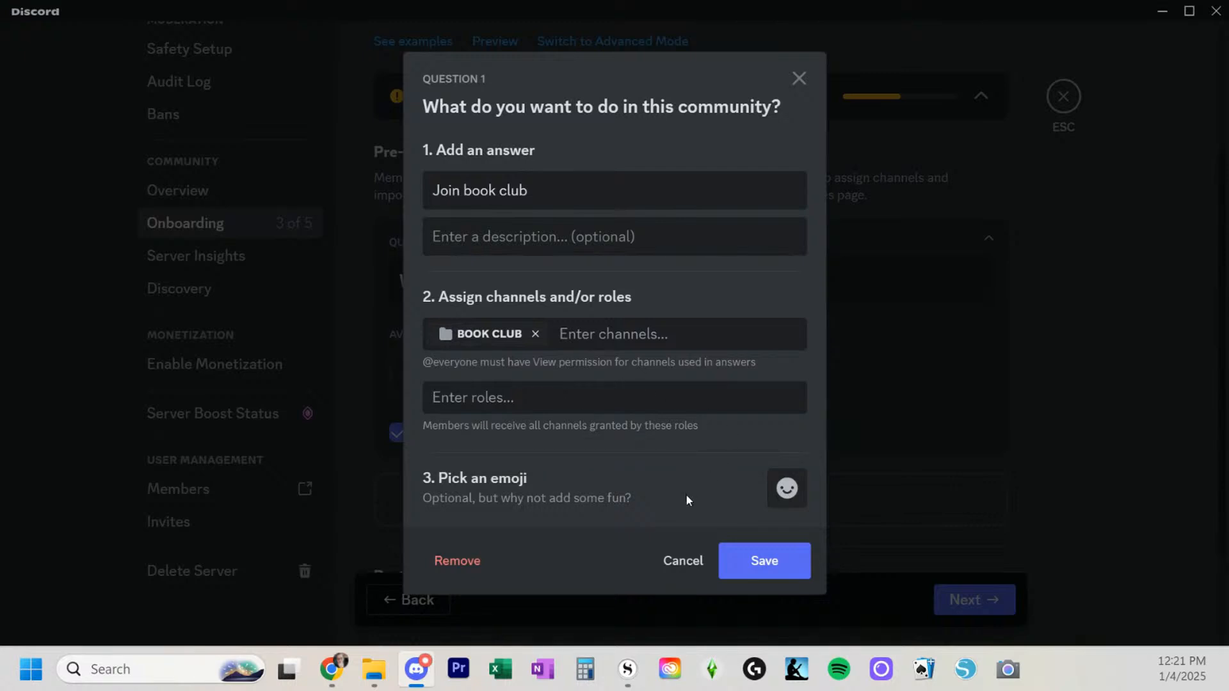
left_click(746, 570)
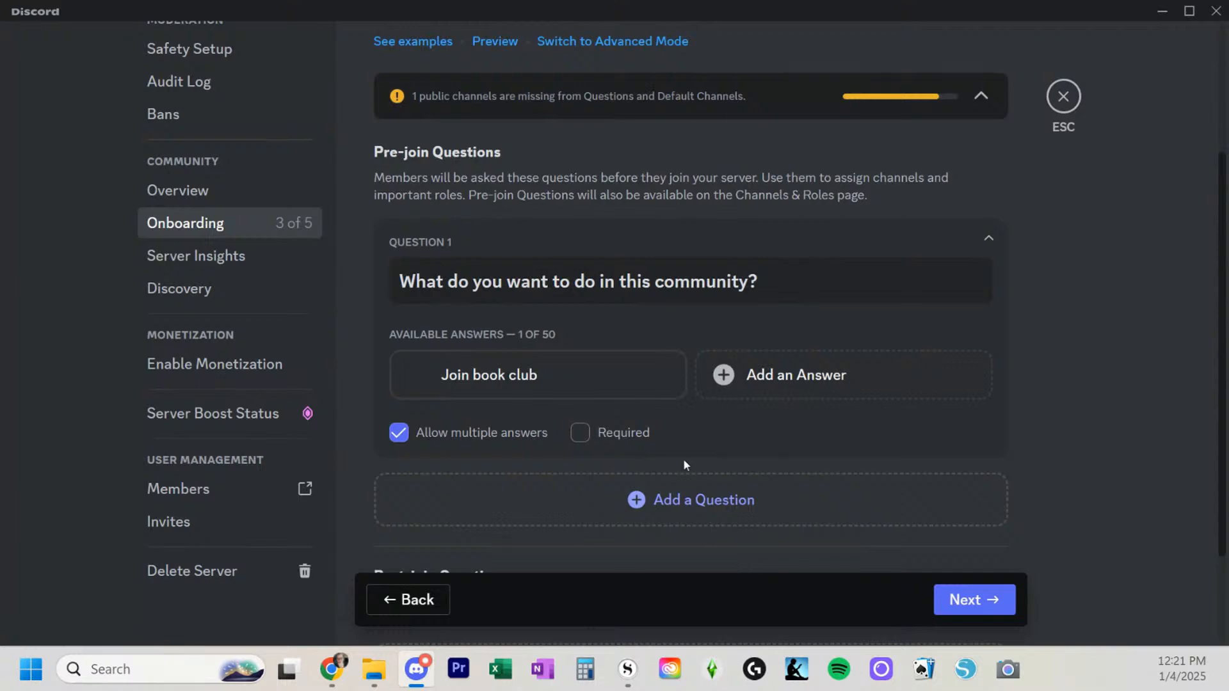
Add a second answer "Join readathon" to the same question, assign the Readathon category to it and save
left_click(793, 377)
left_click(523, 204)
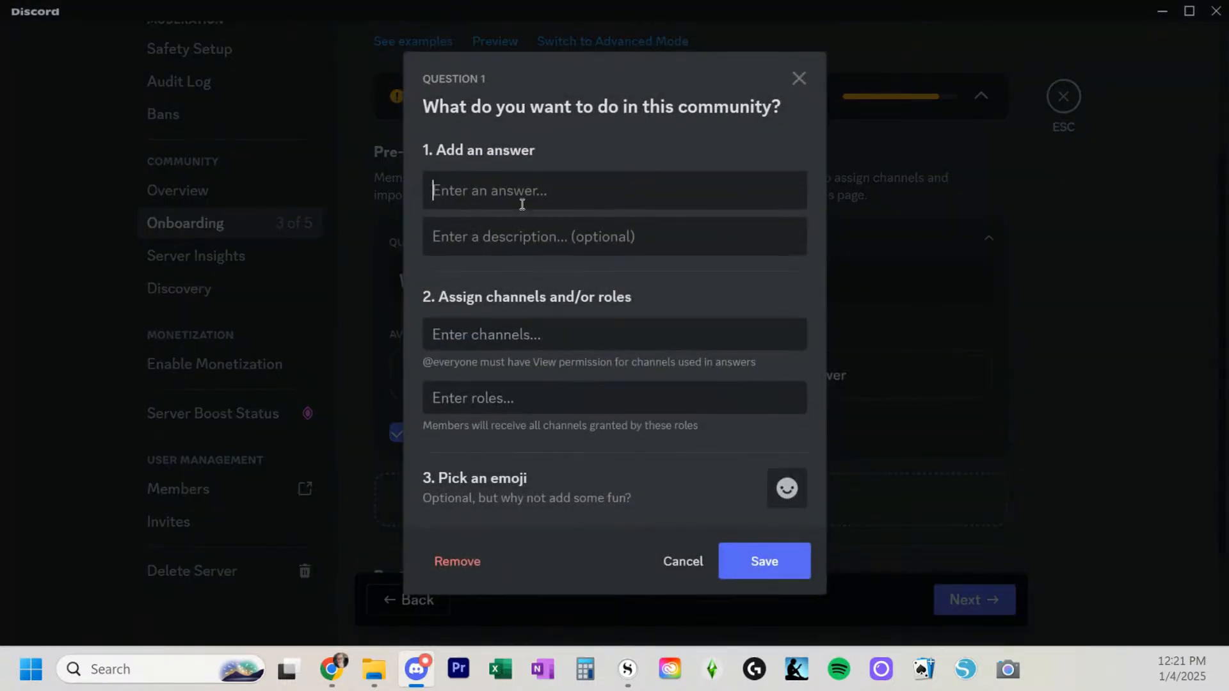
type("Join ")
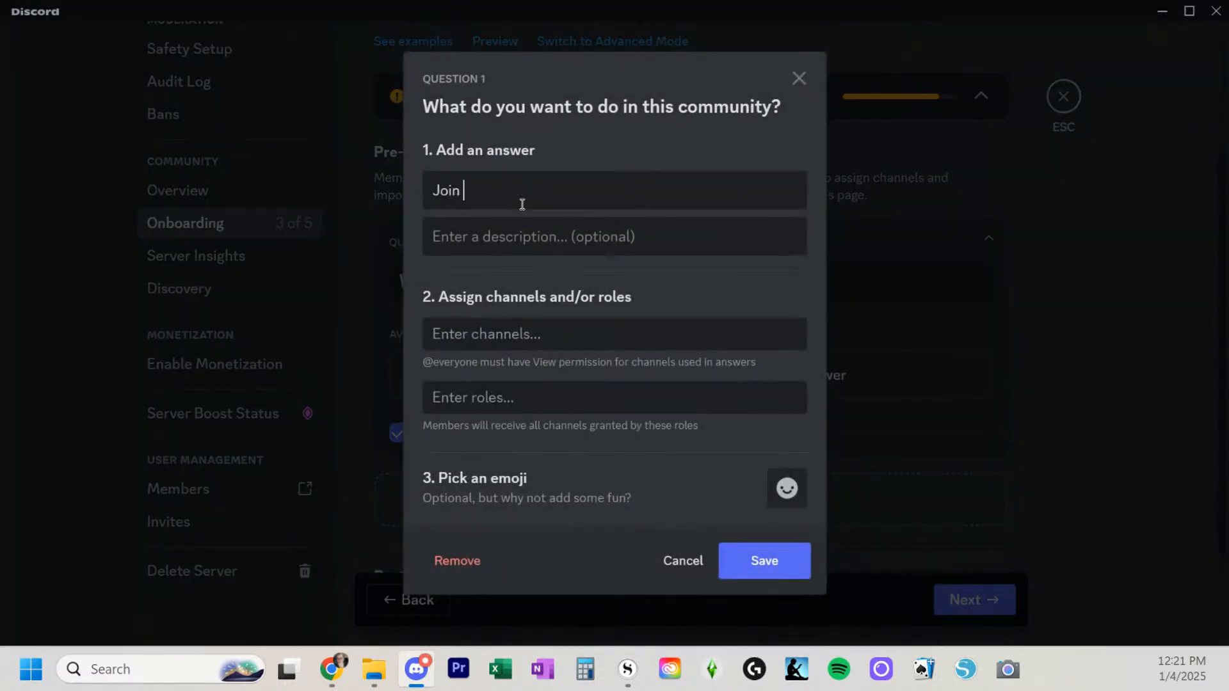
type("readathon")
left_click(512, 336)
scroll(525, 493, "down", 3)
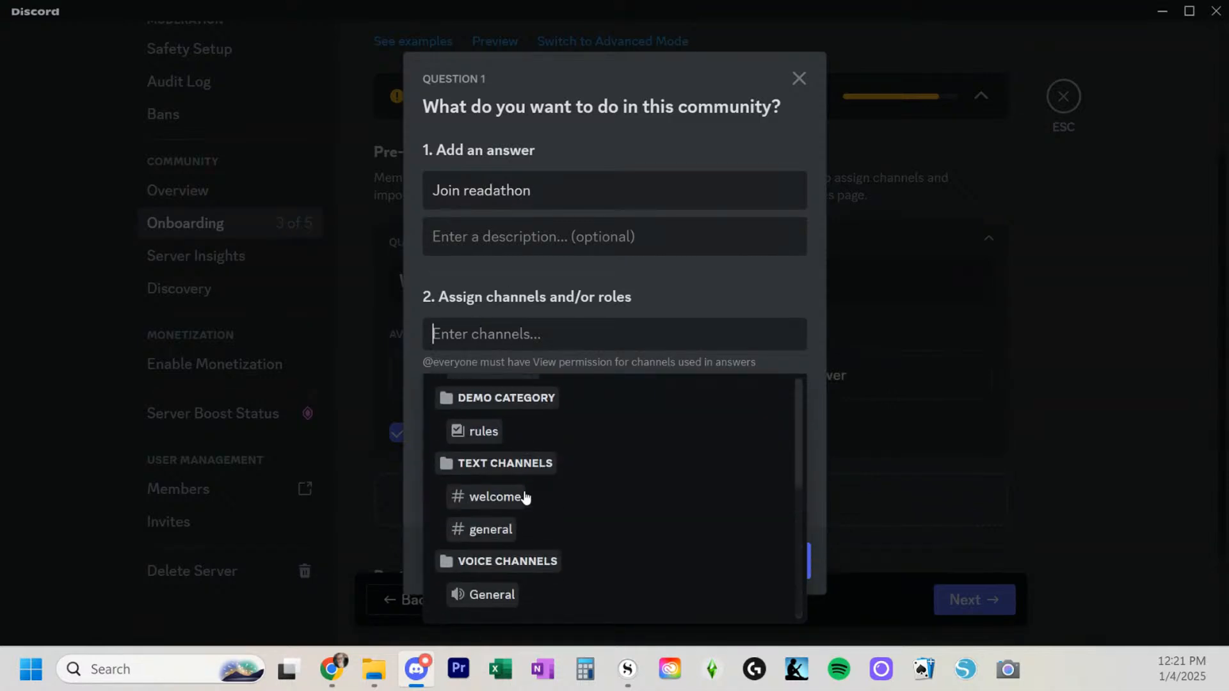
scroll(522, 494, "up", 2)
left_click(510, 429)
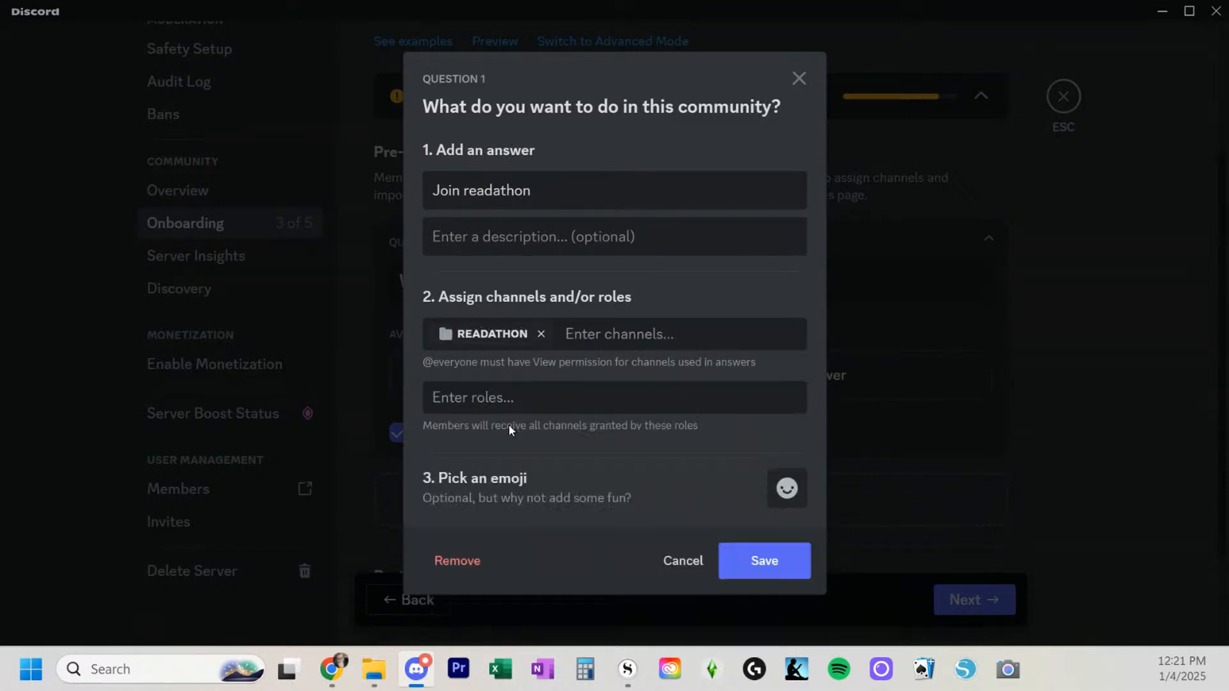
left_click(782, 572)
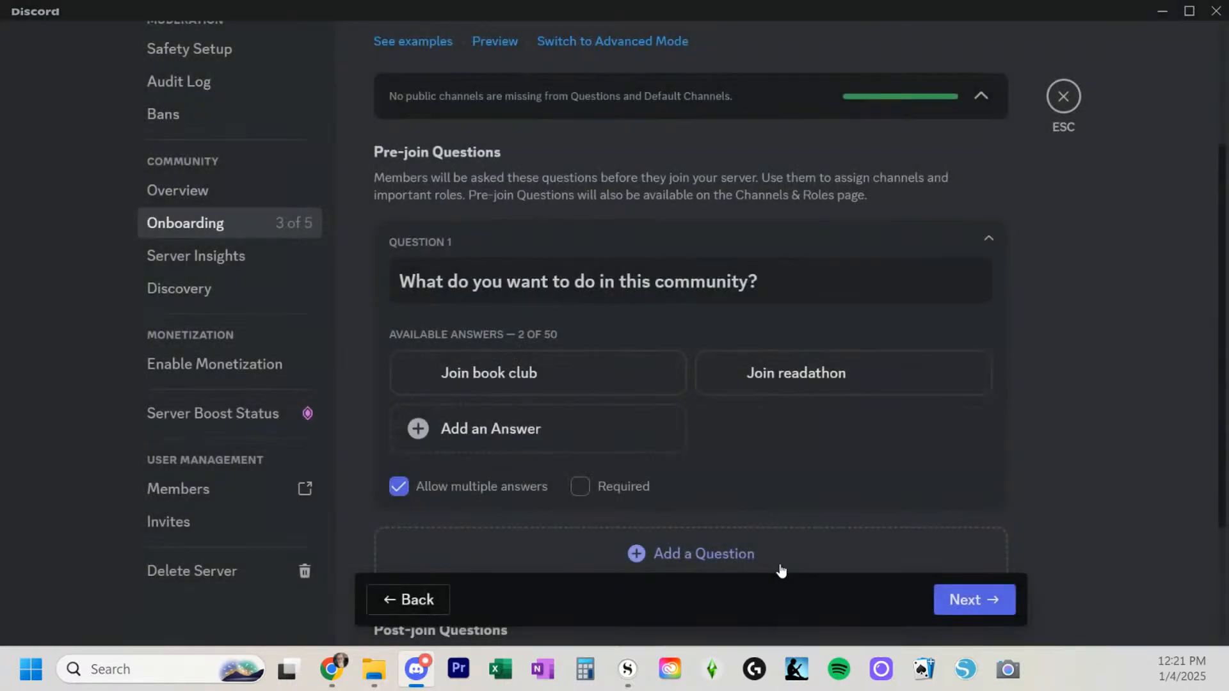
Continue to the Server Guide setup, dismissing its introductory tip, and look over the welcome sign and new member task sections
scroll(762, 542, "down", 3)
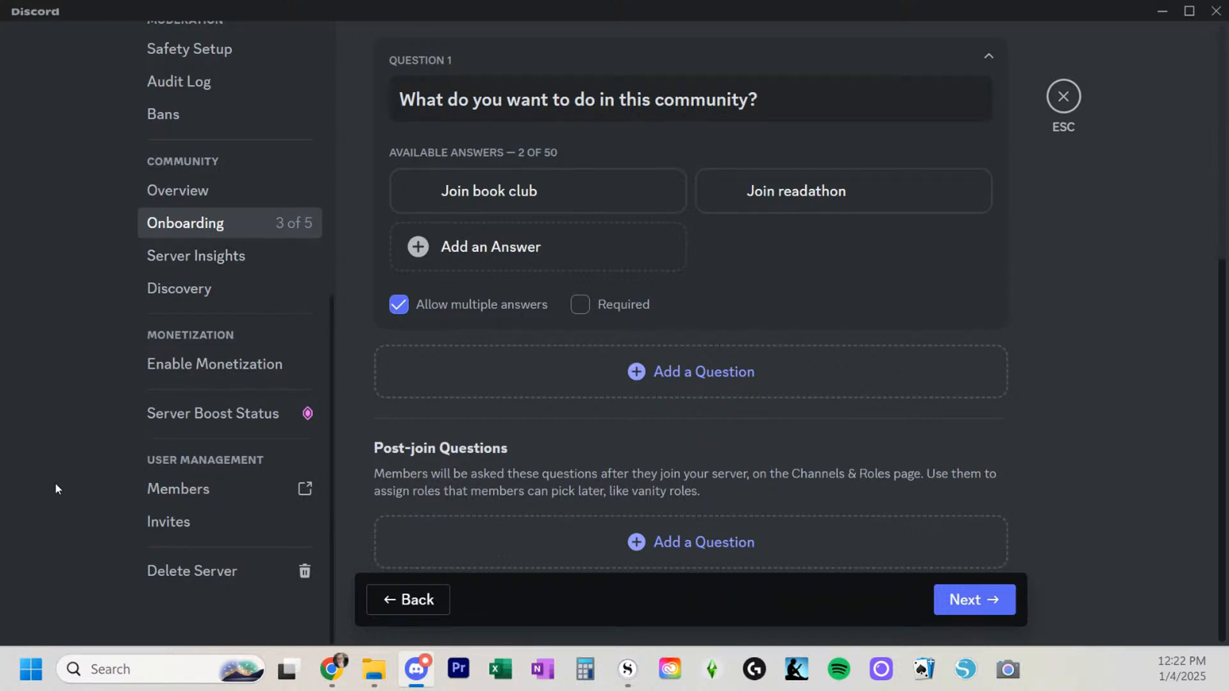
scroll(177, 232, "up", 6)
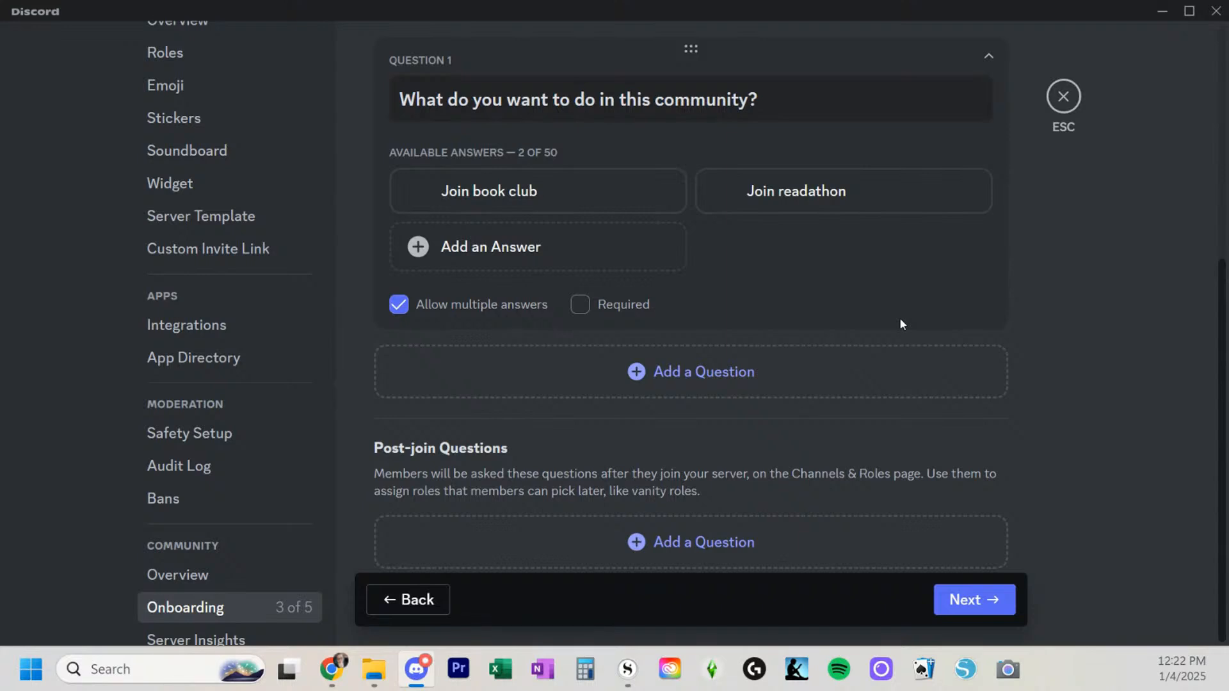
left_click(992, 601)
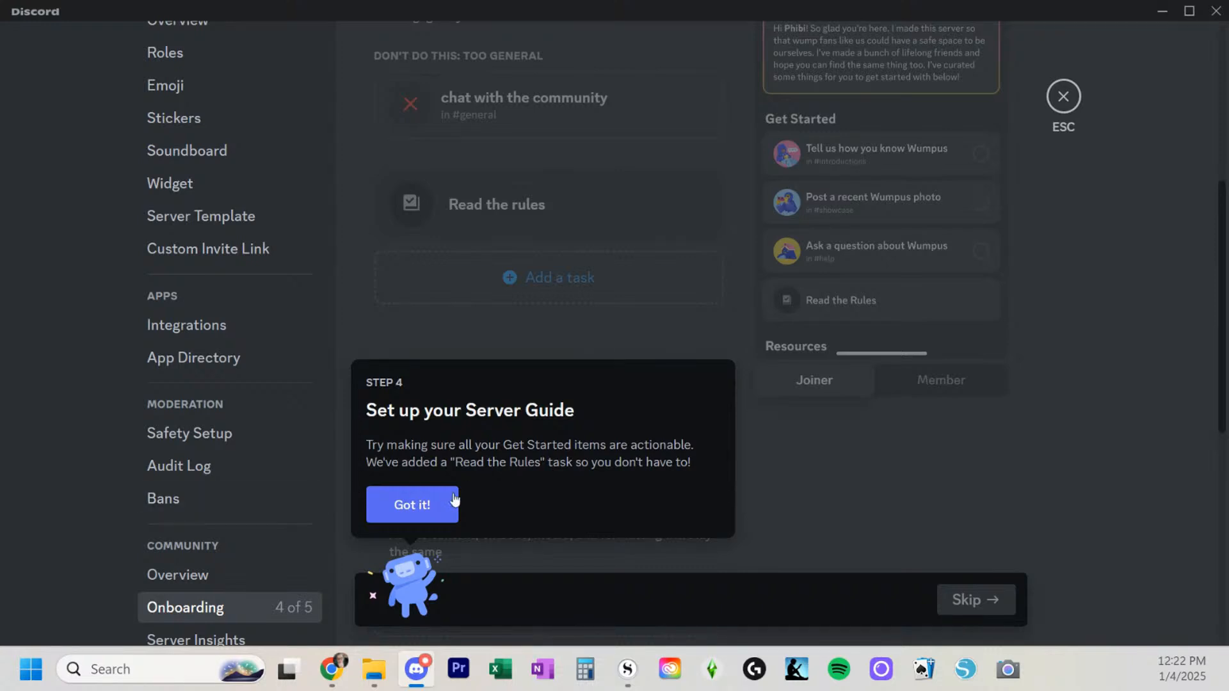
left_click(427, 506)
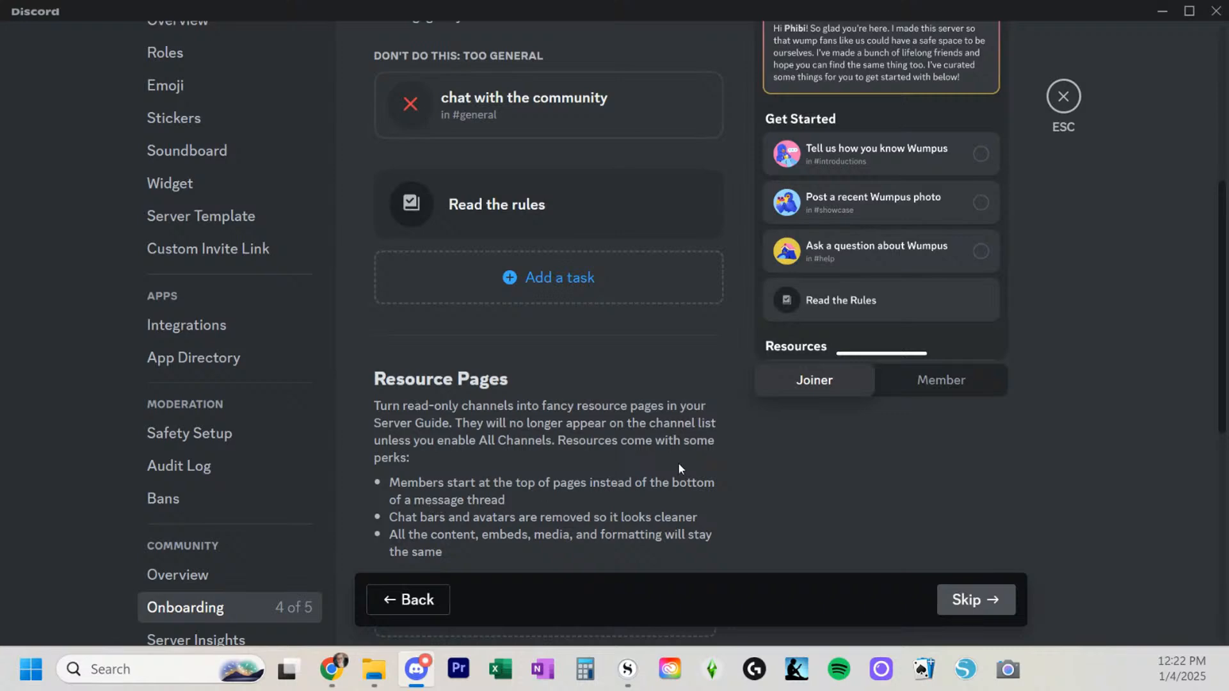
scroll(682, 462, "up", 6)
scroll(682, 462, "down", 4)
scroll(682, 462, "up", 3)
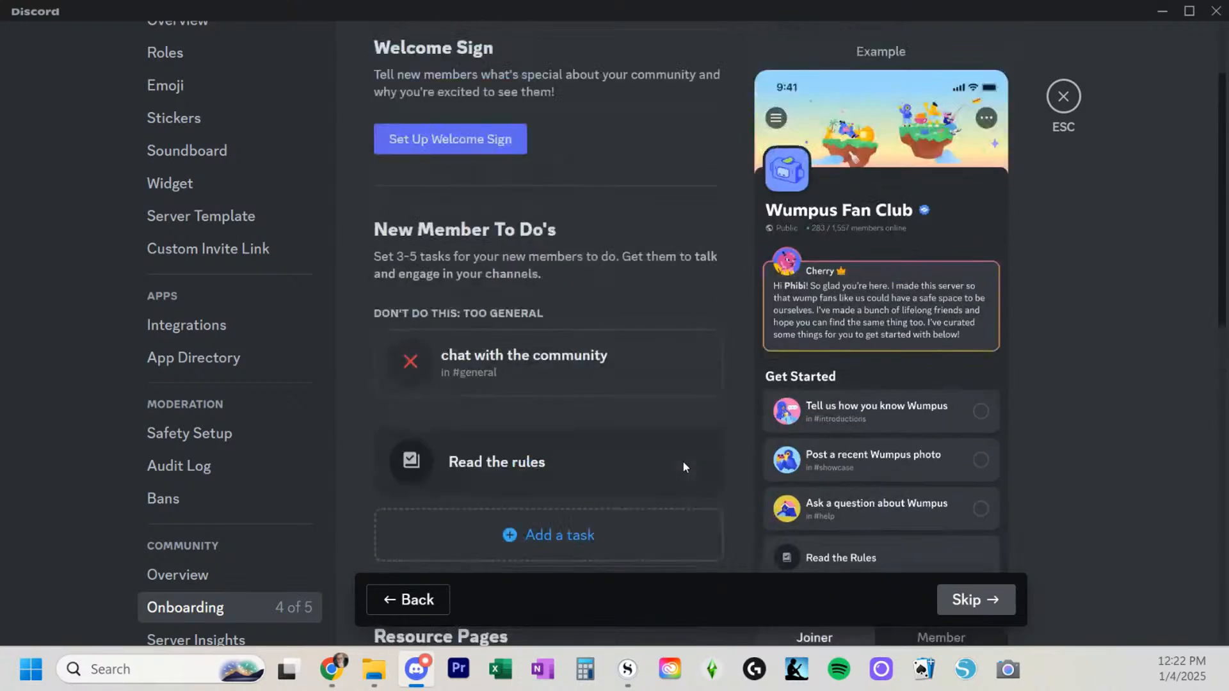
scroll(683, 467, "up", 1)
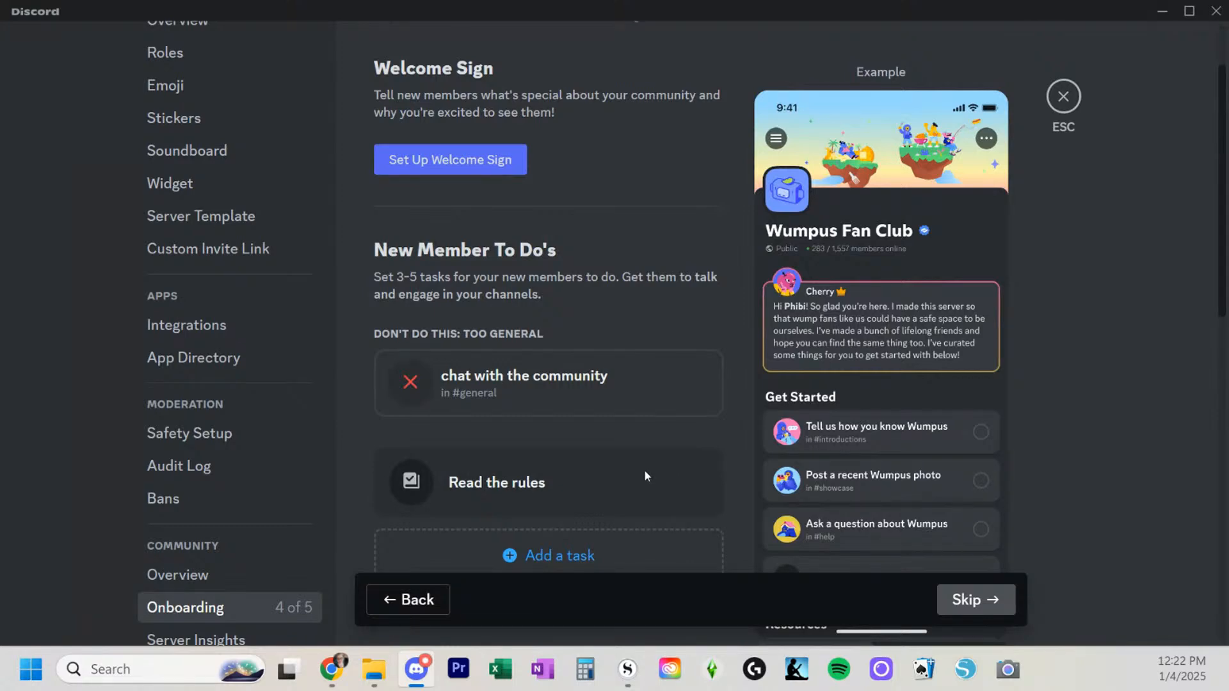
scroll(643, 476, "down", 5)
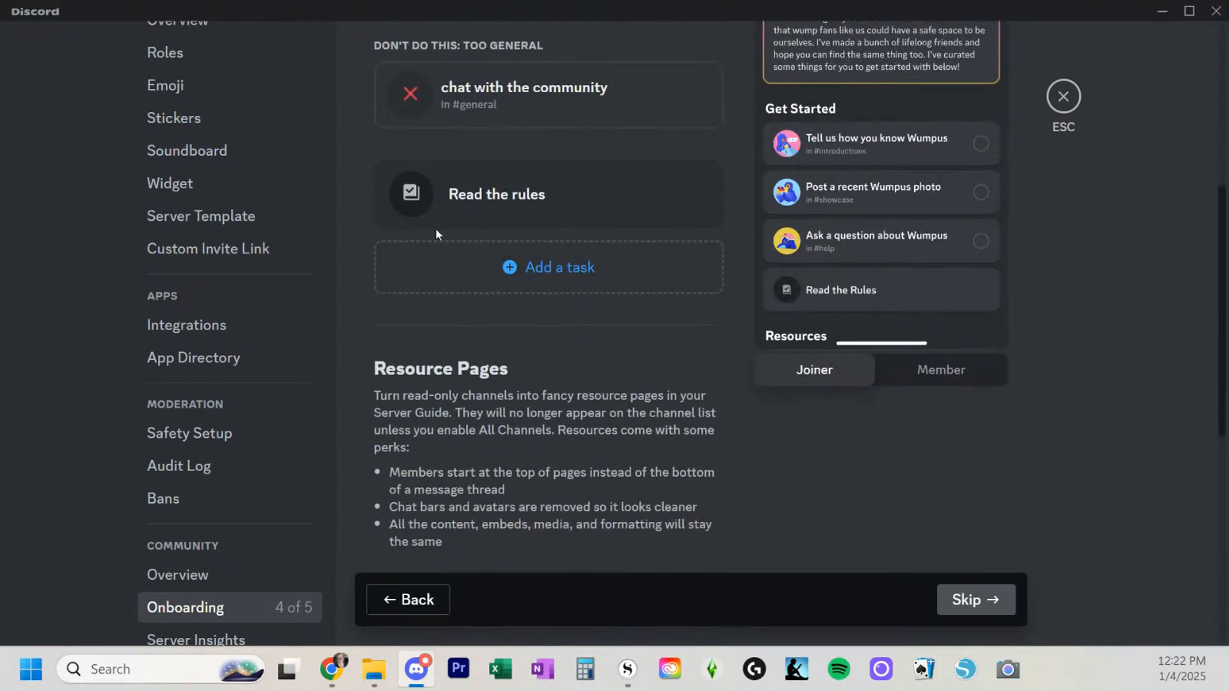
scroll(581, 286, "up", 5)
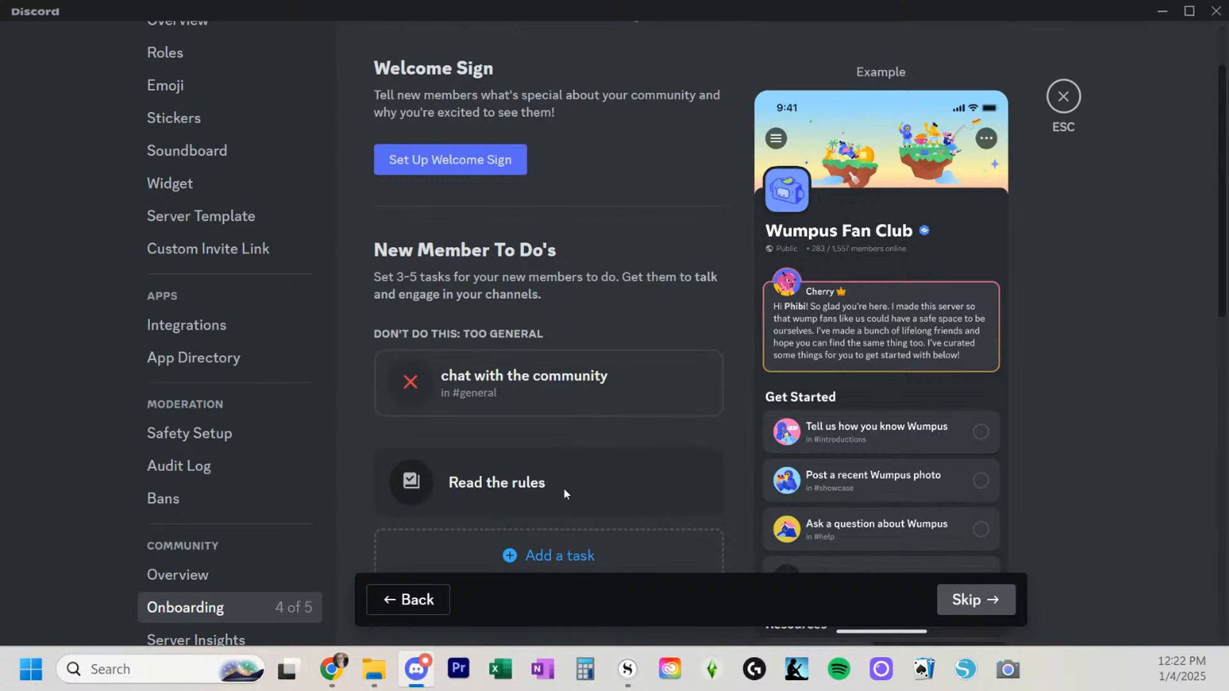
Add the new member task "Say hello in the welcome channel" for the welcome channel, complete when the member sends a message there
scroll(566, 489, "down", 2)
left_click(561, 471)
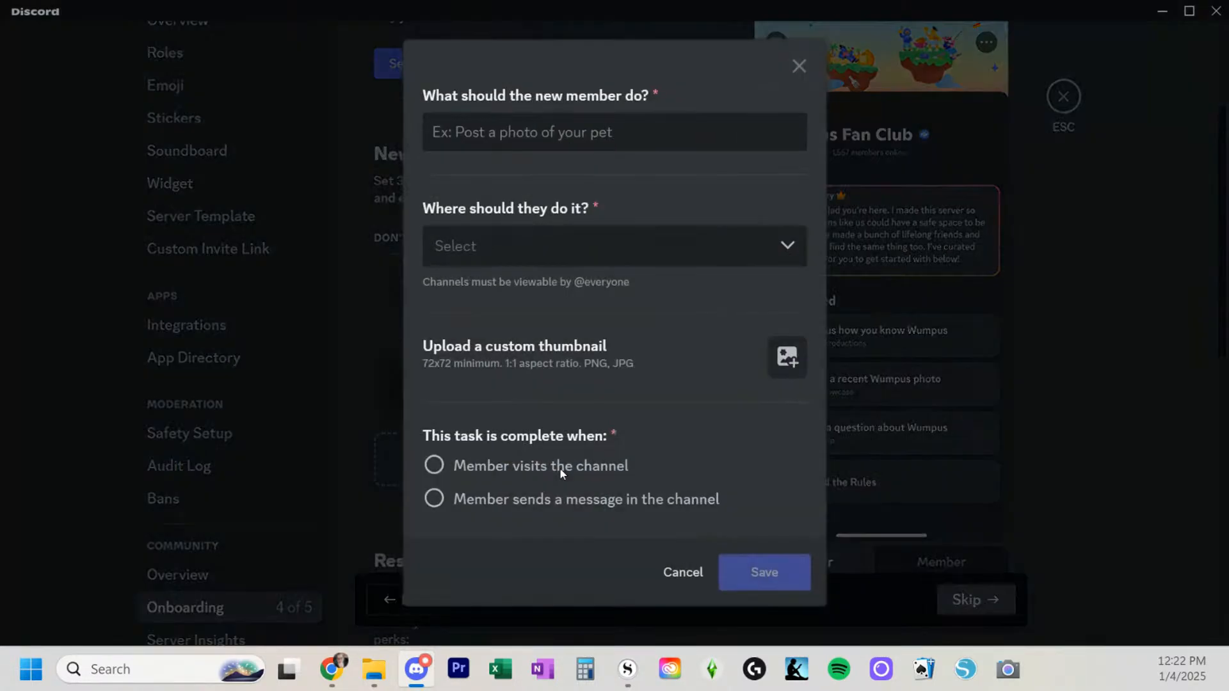
left_click(504, 133)
type("Say hello ")
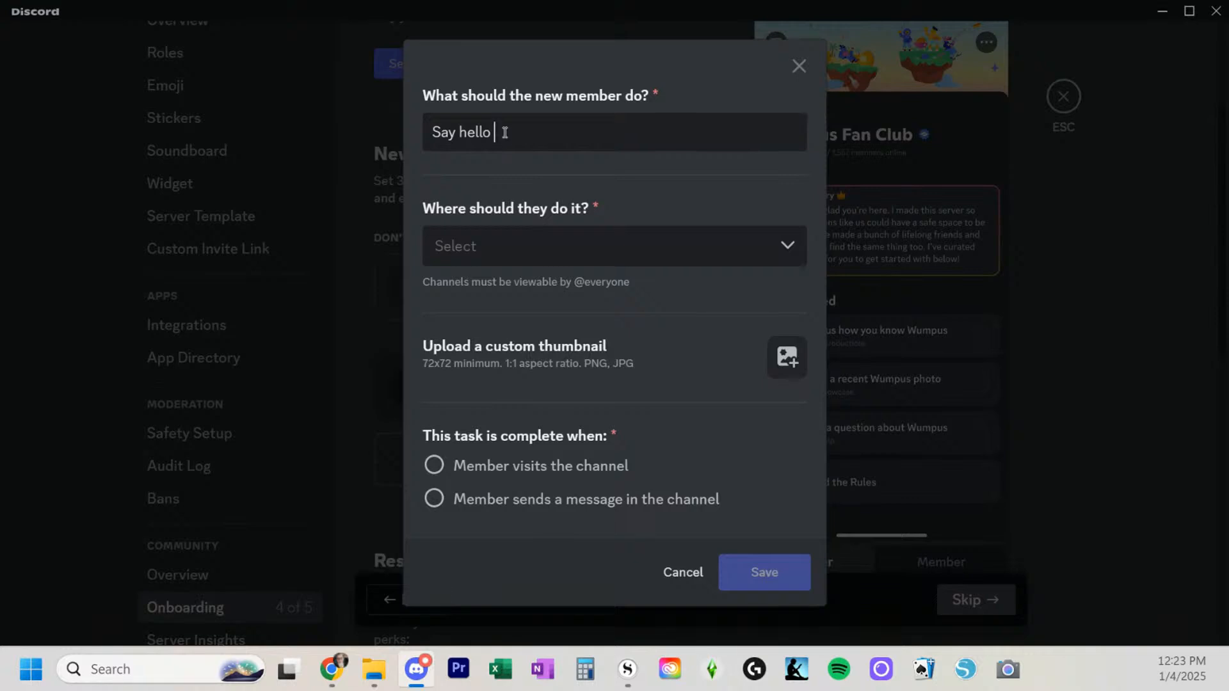
type("in the welcome channel")
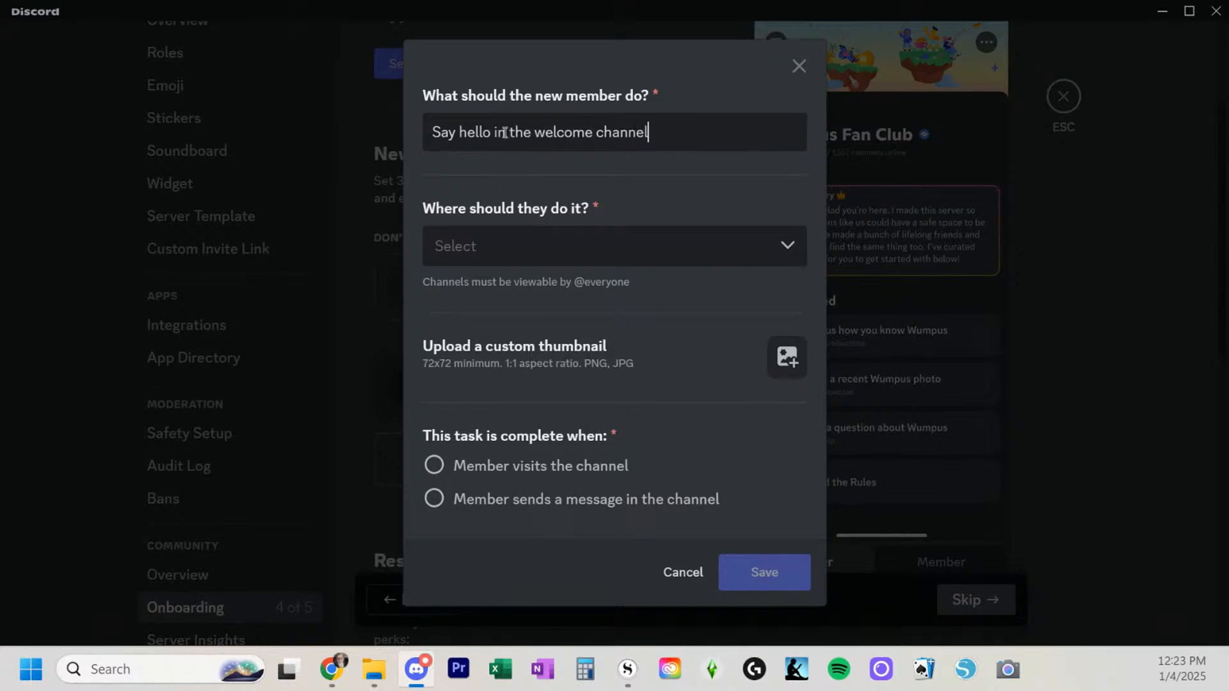
left_click(436, 247)
left_click(452, 290)
left_click(436, 471)
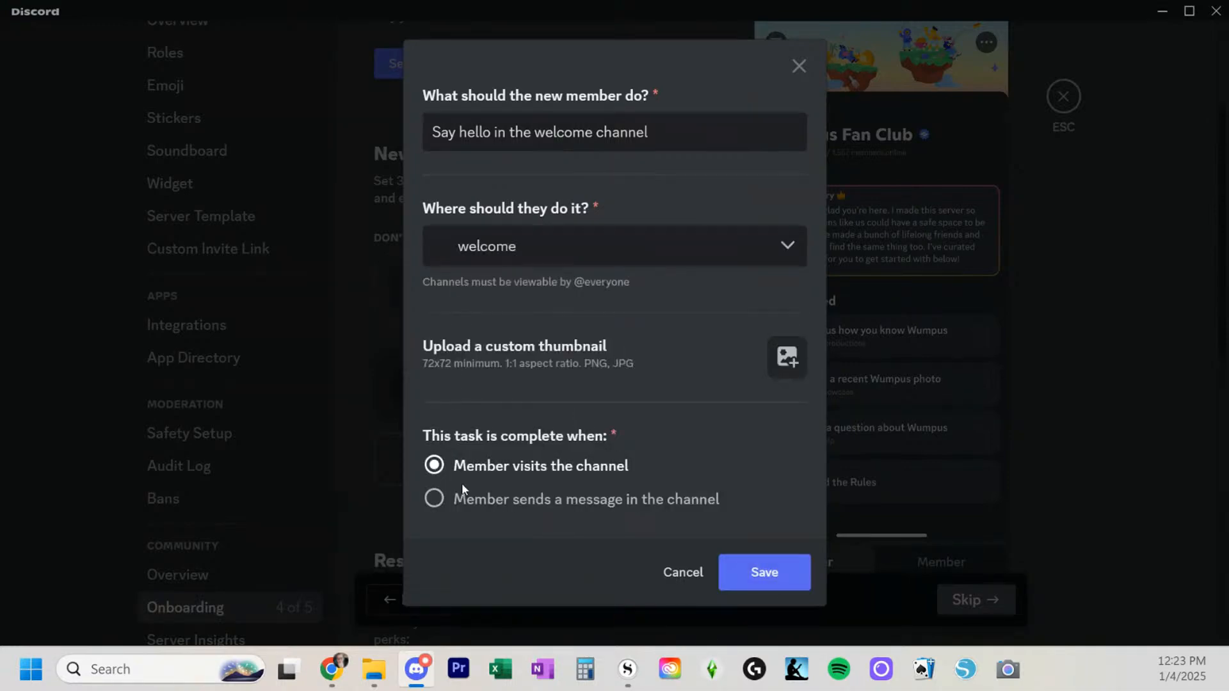
left_click(453, 500)
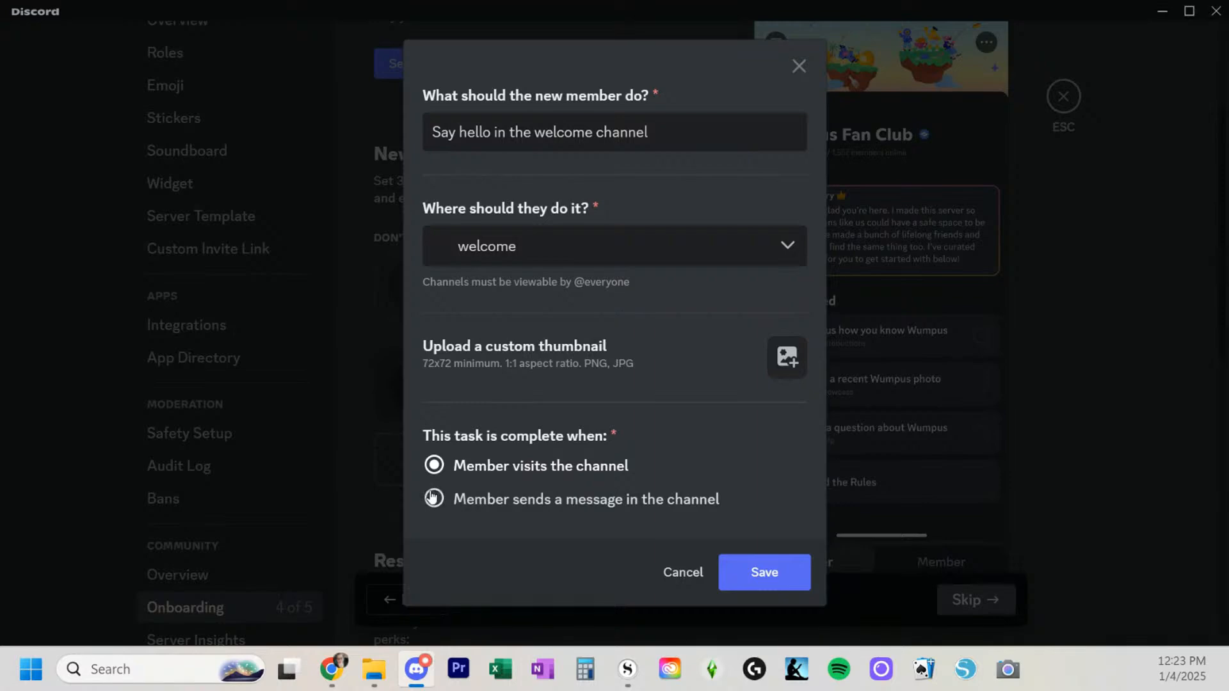
left_click(750, 586)
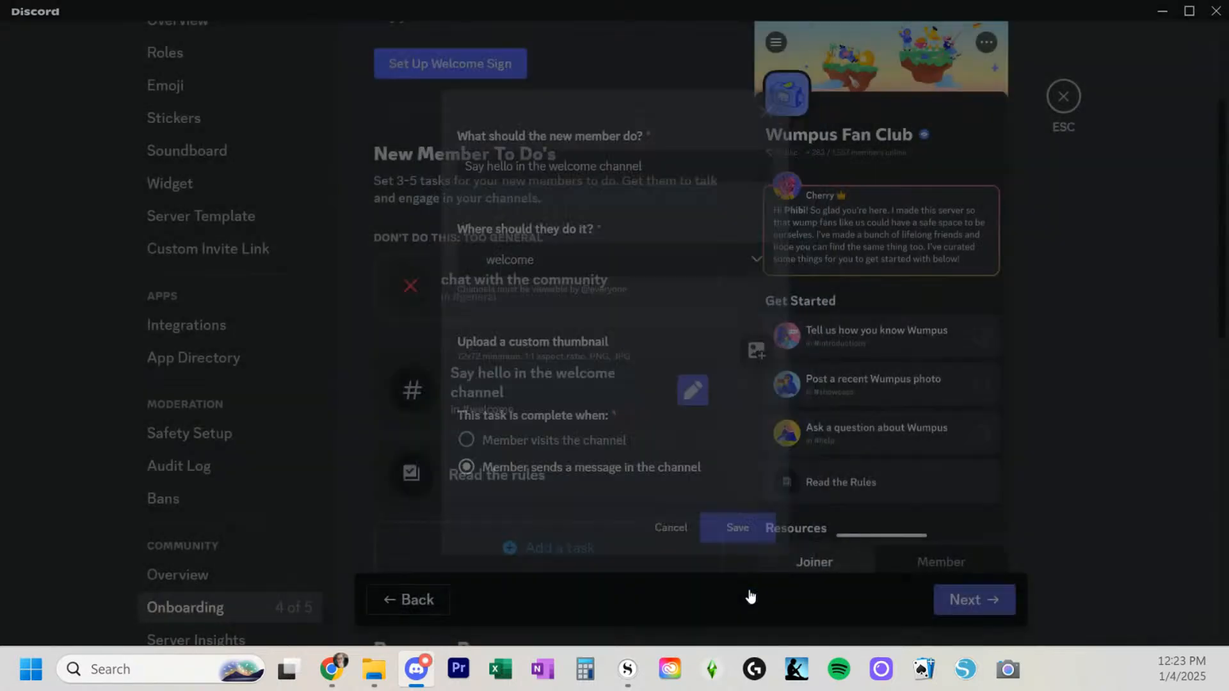
Add the new member task "Swing from the rafters for funsies" for demo-book-2, complete when the member visits the channel
scroll(679, 579, "down", 3)
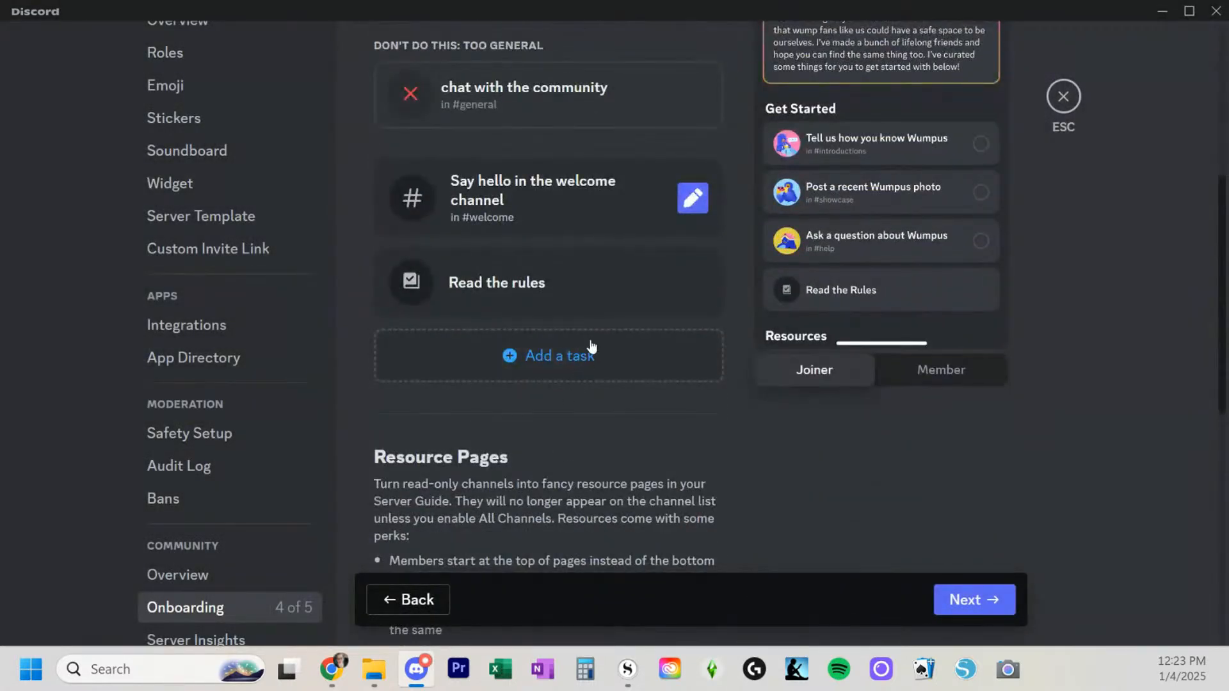
left_click(548, 358)
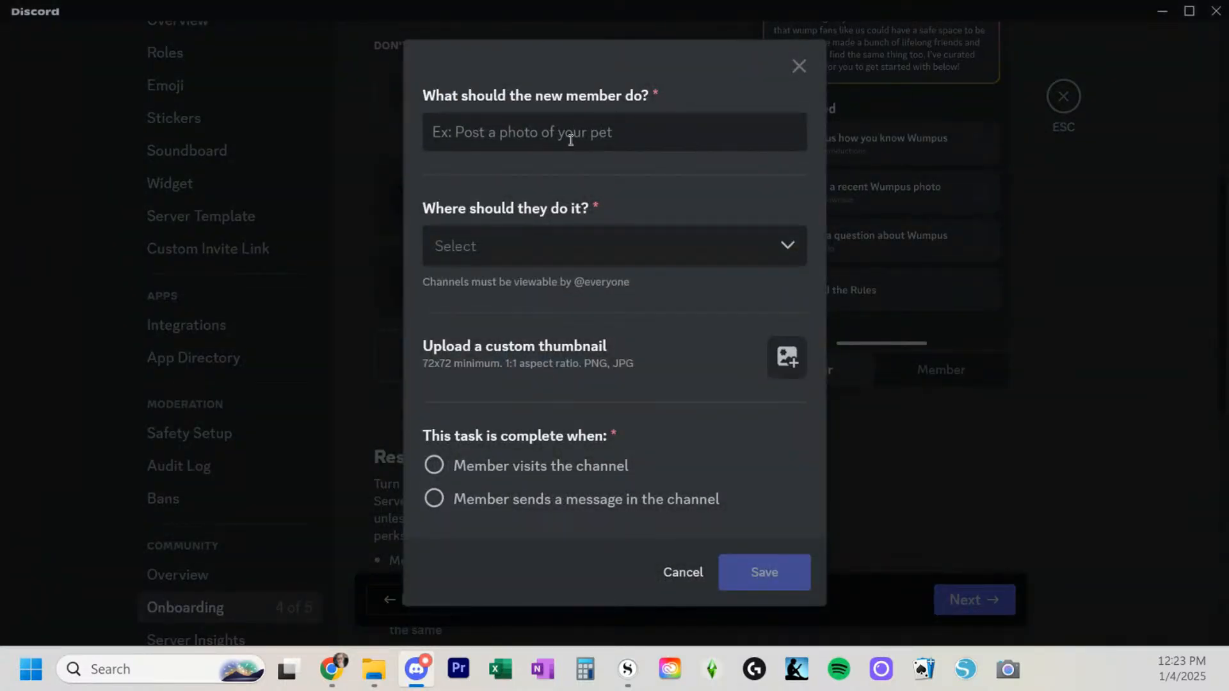
type("S")
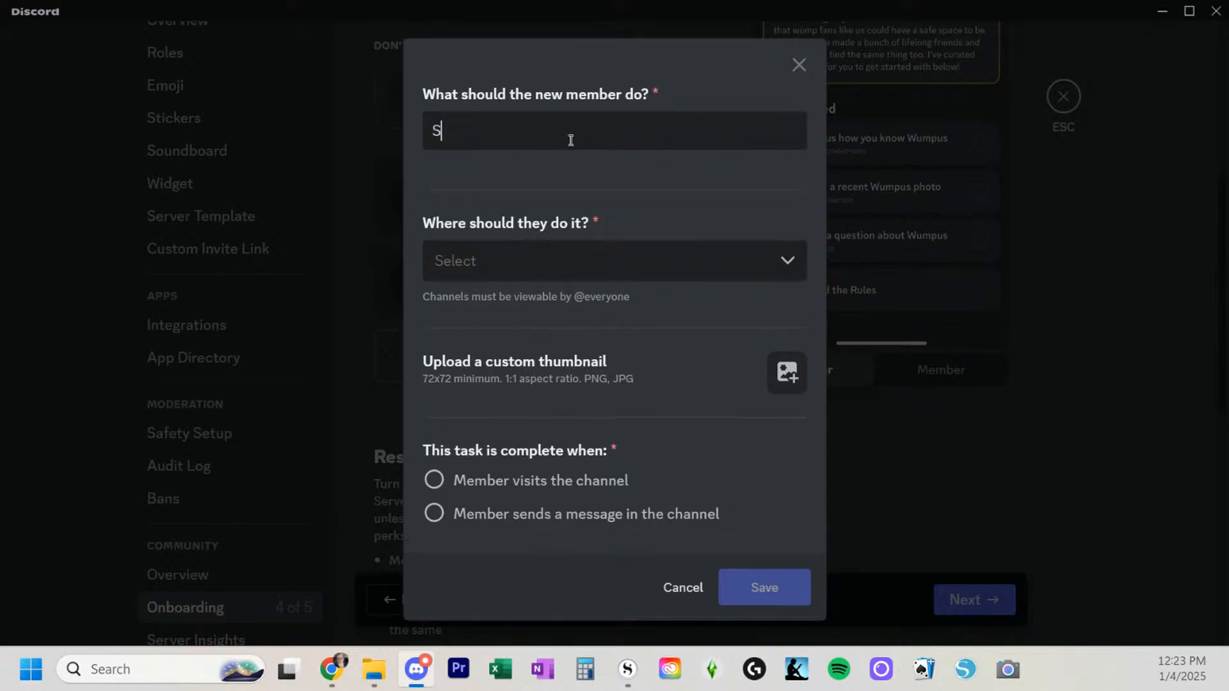
type("wing from the r")
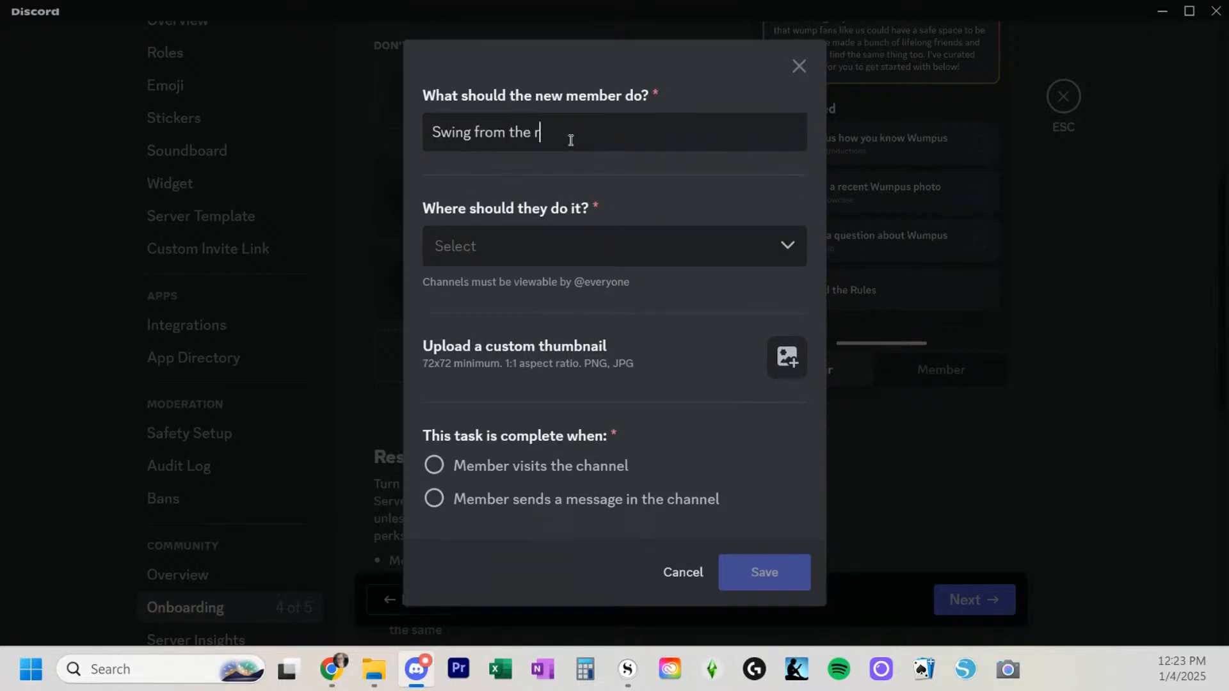
type("afters for funsies")
left_click(555, 244)
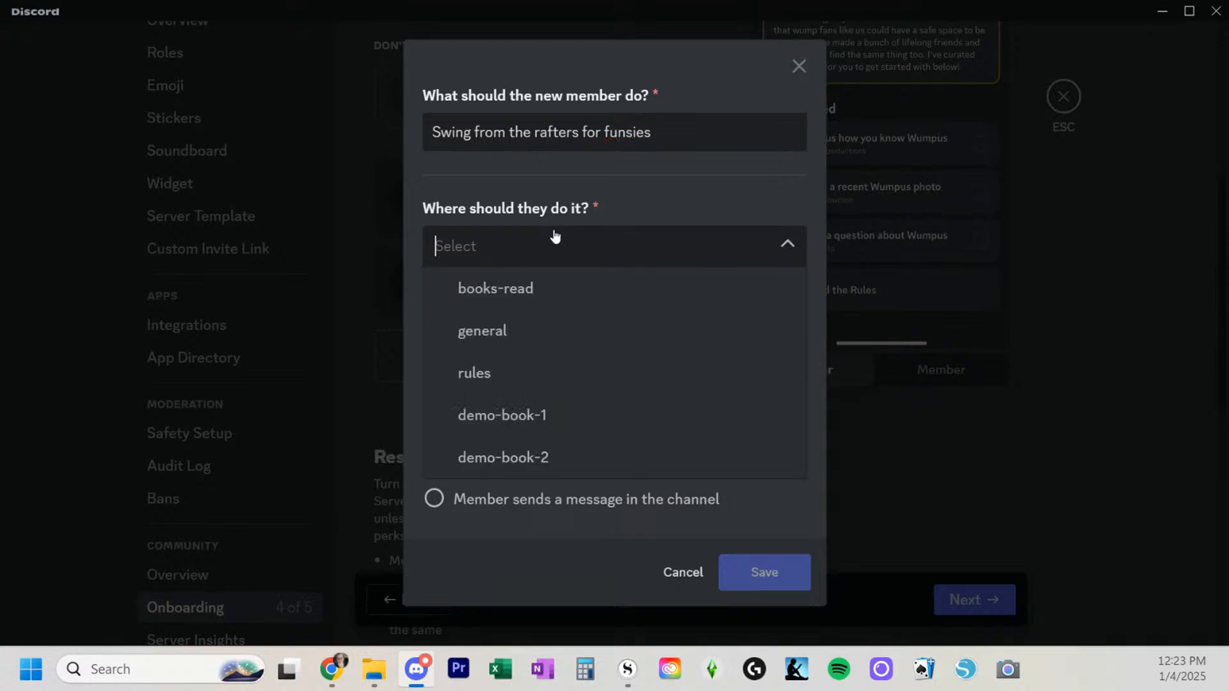
left_click(535, 455)
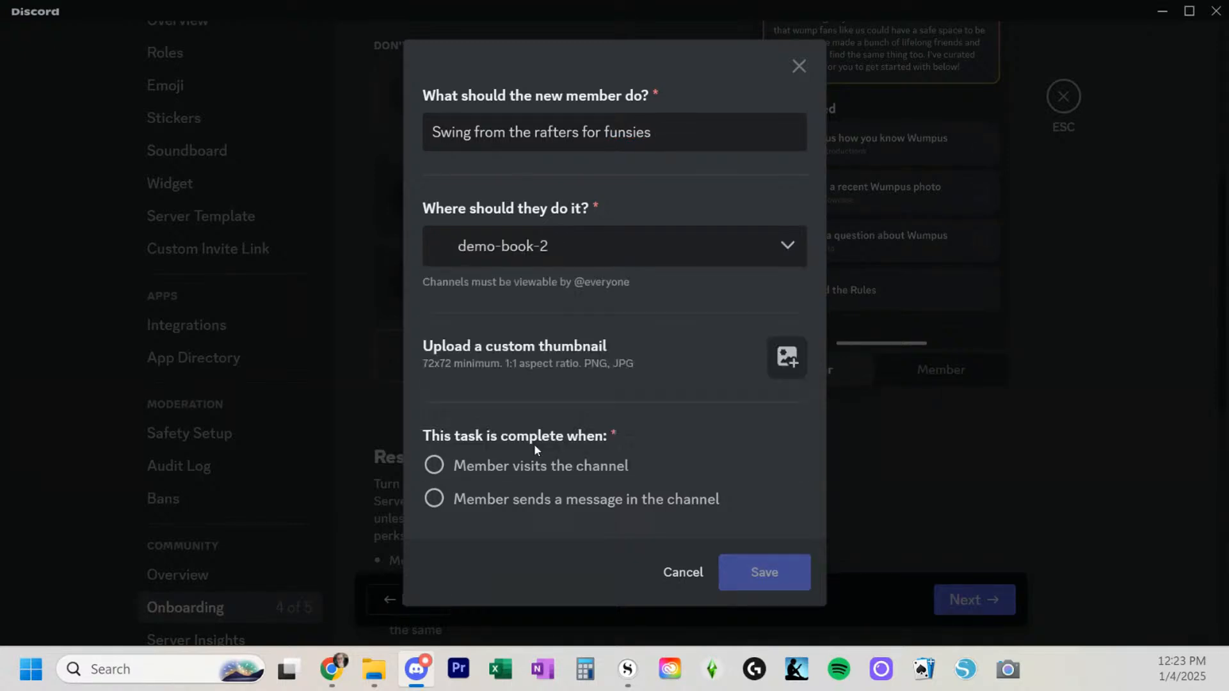
left_click(431, 477)
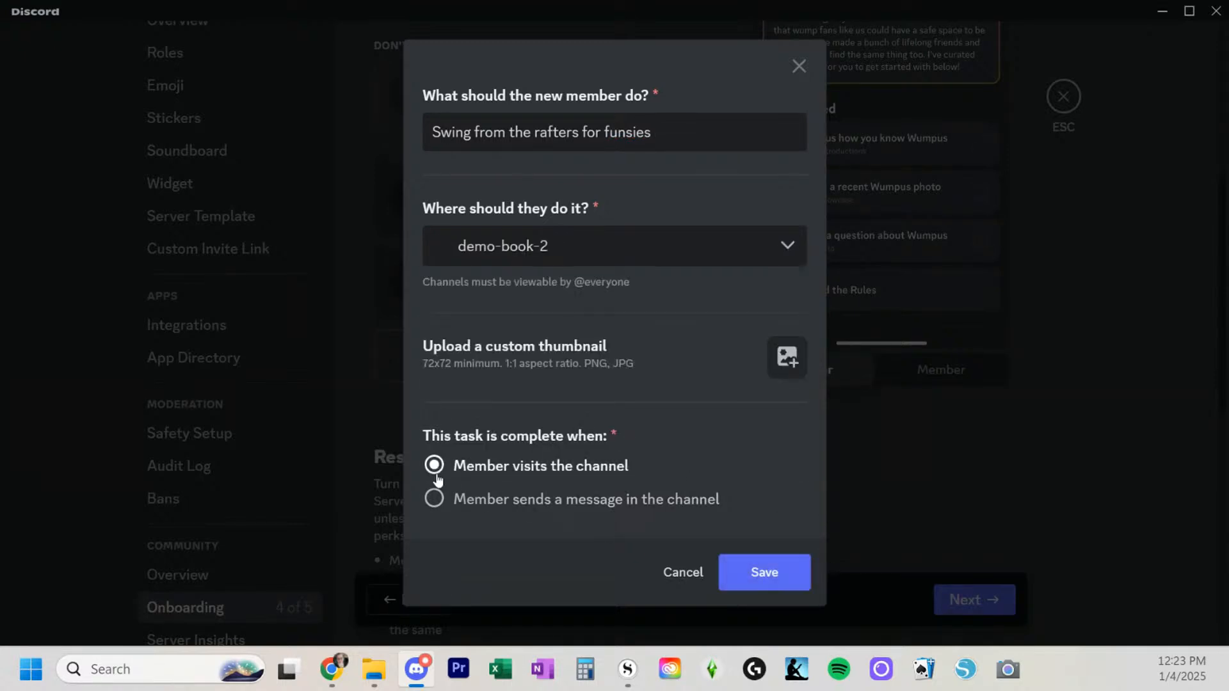
left_click(796, 576)
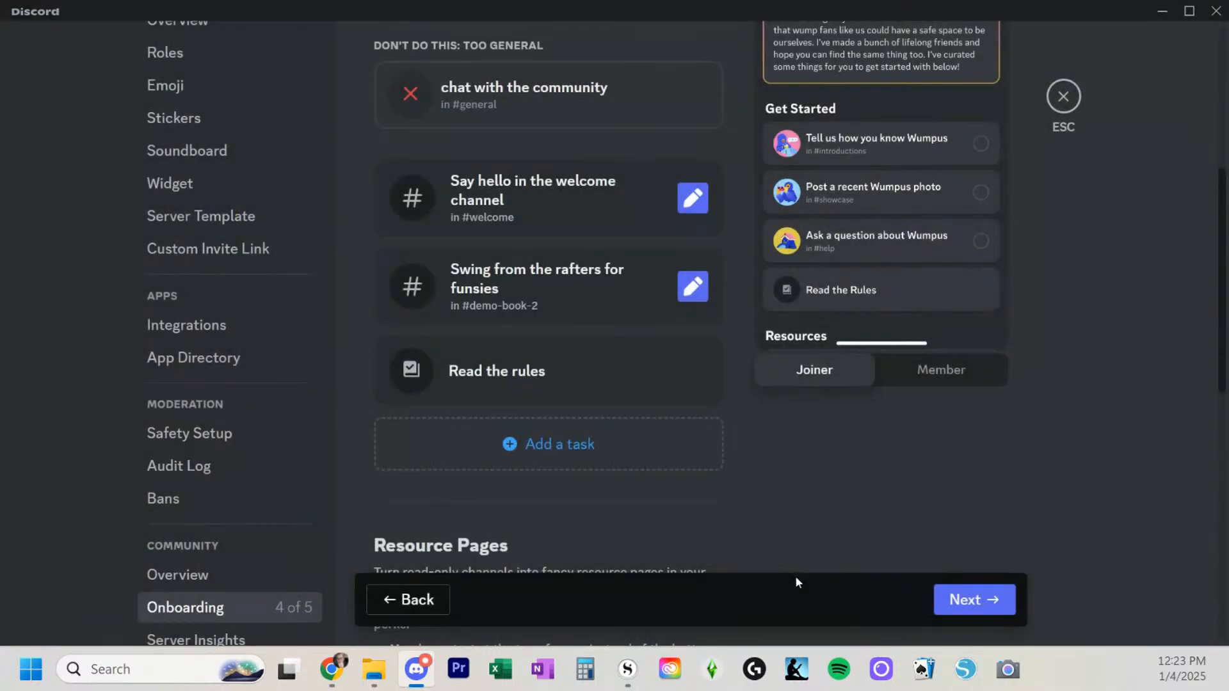
Look over the Resource Pages and Server Guide Banner sections, and continue to the onboarding review
scroll(834, 547, "down", 8)
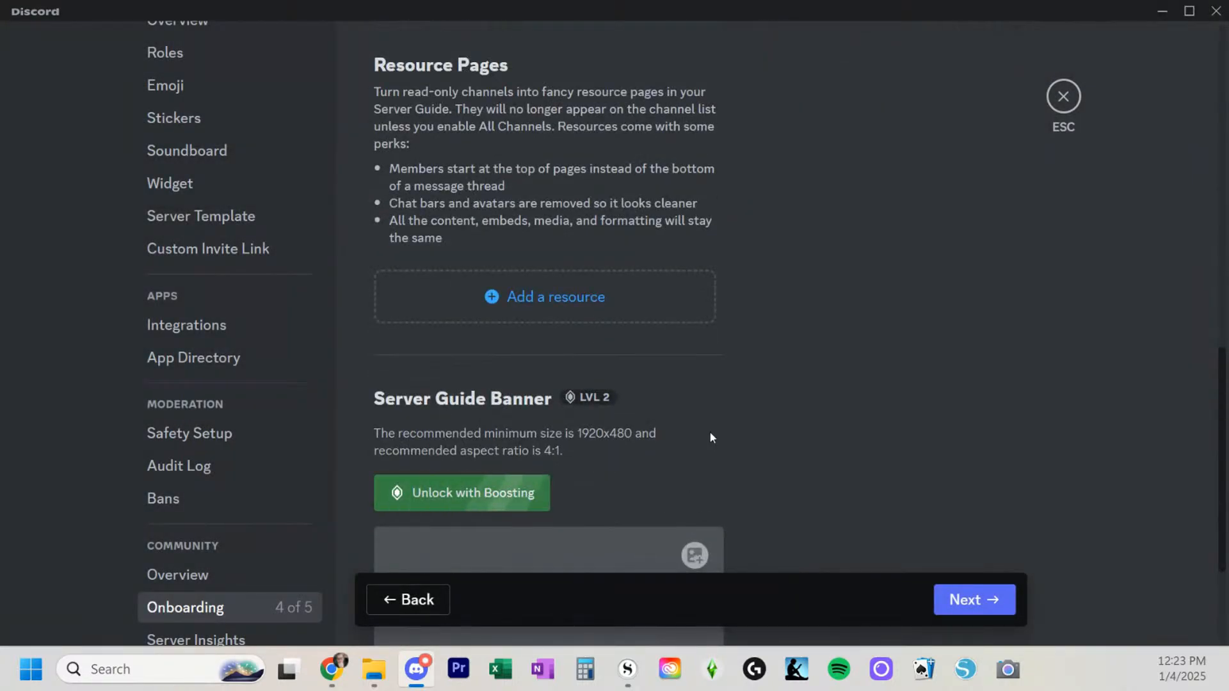
scroll(703, 436, "down", 3)
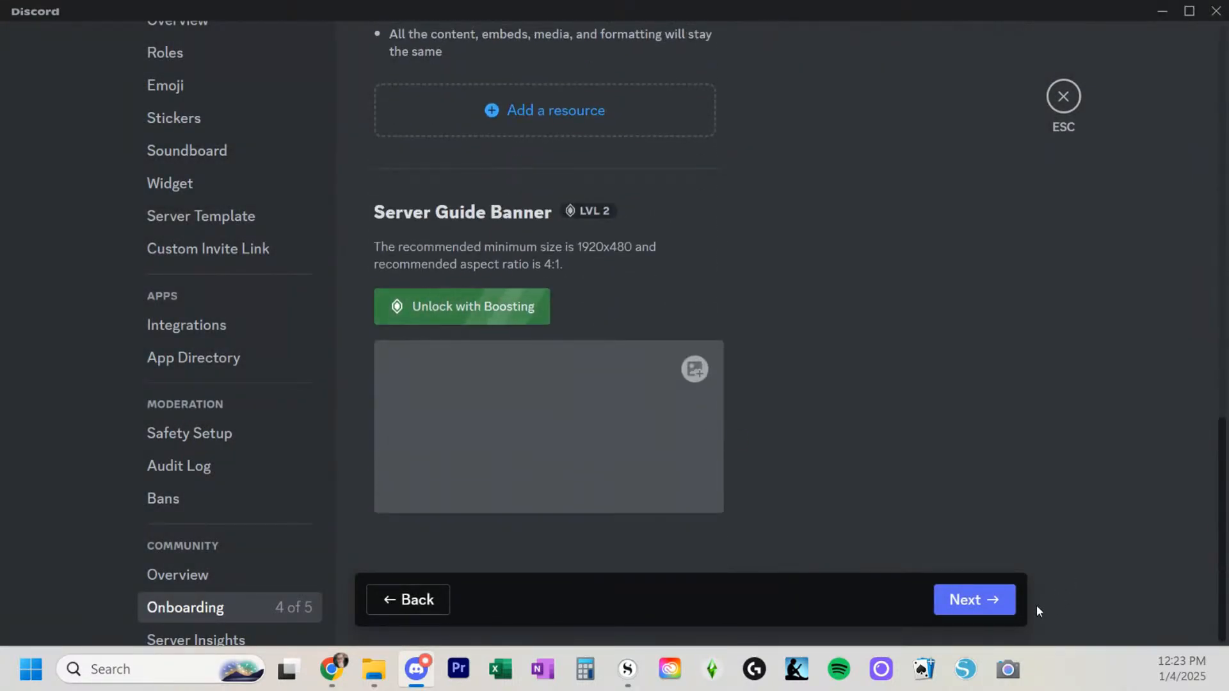
left_click(986, 608)
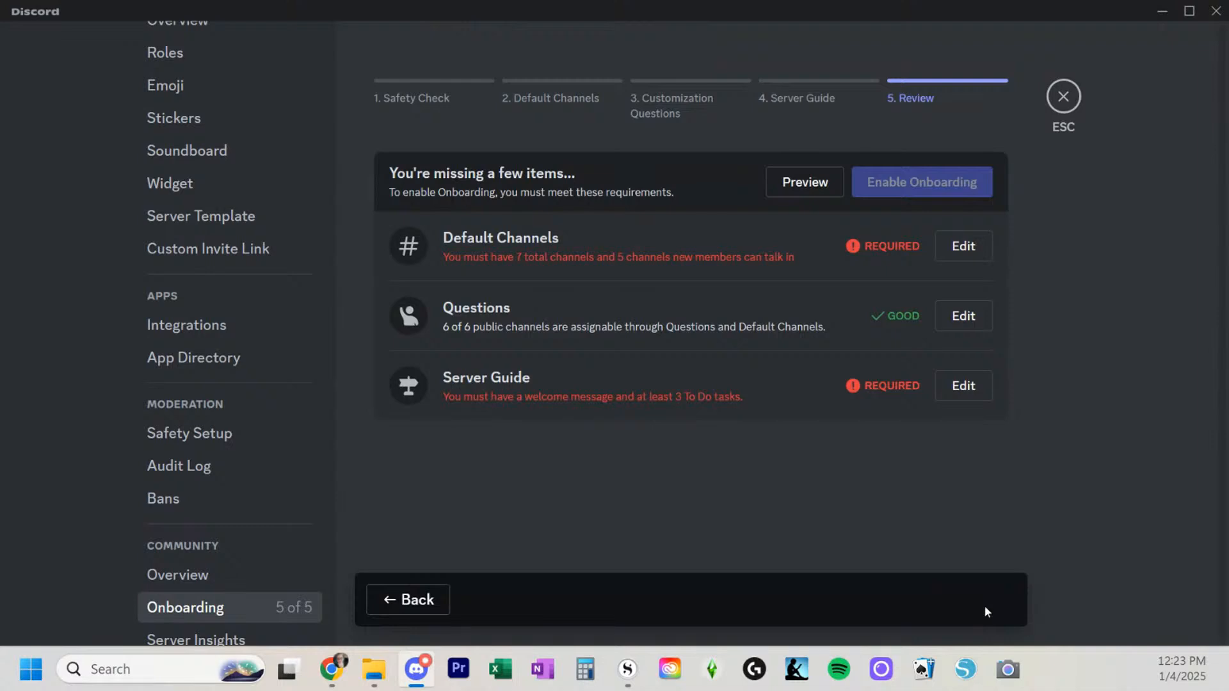
Edit the default channels to include books-read, demo-book-1 and demo-book-2, and continue through the setup back to the review
left_click(964, 253)
scroll(530, 396, "down", 5)
scroll(530, 397, "down", 3)
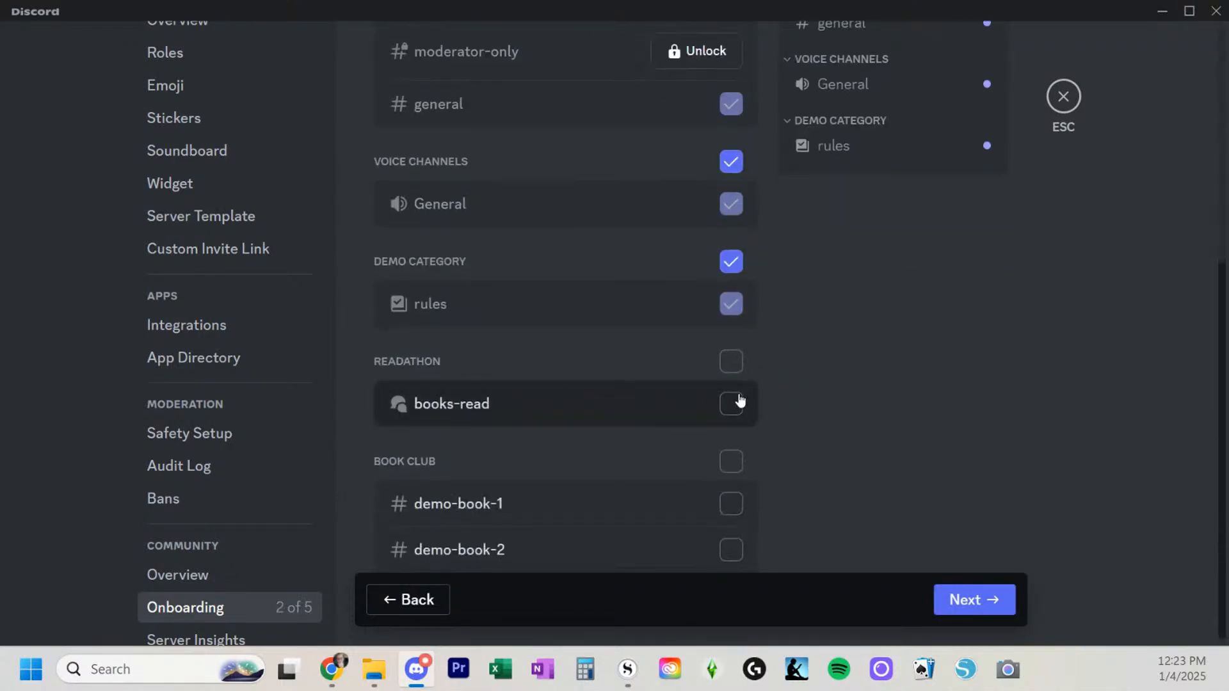
left_click(733, 403)
left_click(729, 506)
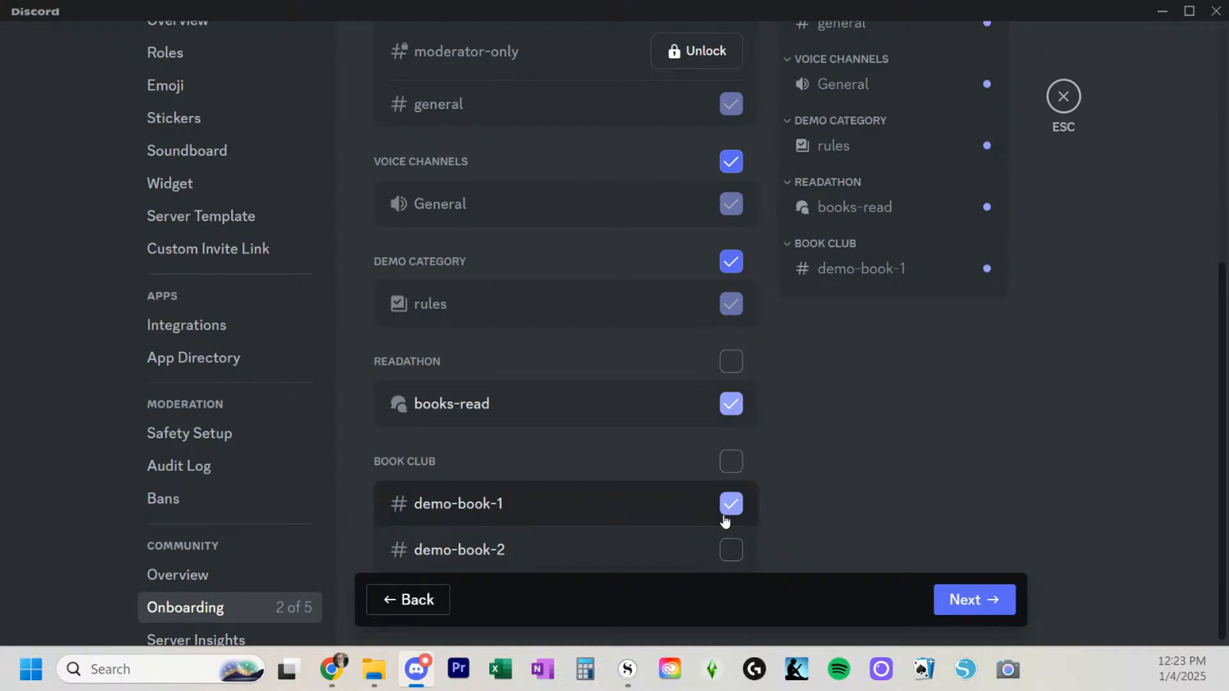
left_click(731, 550)
left_click(980, 607)
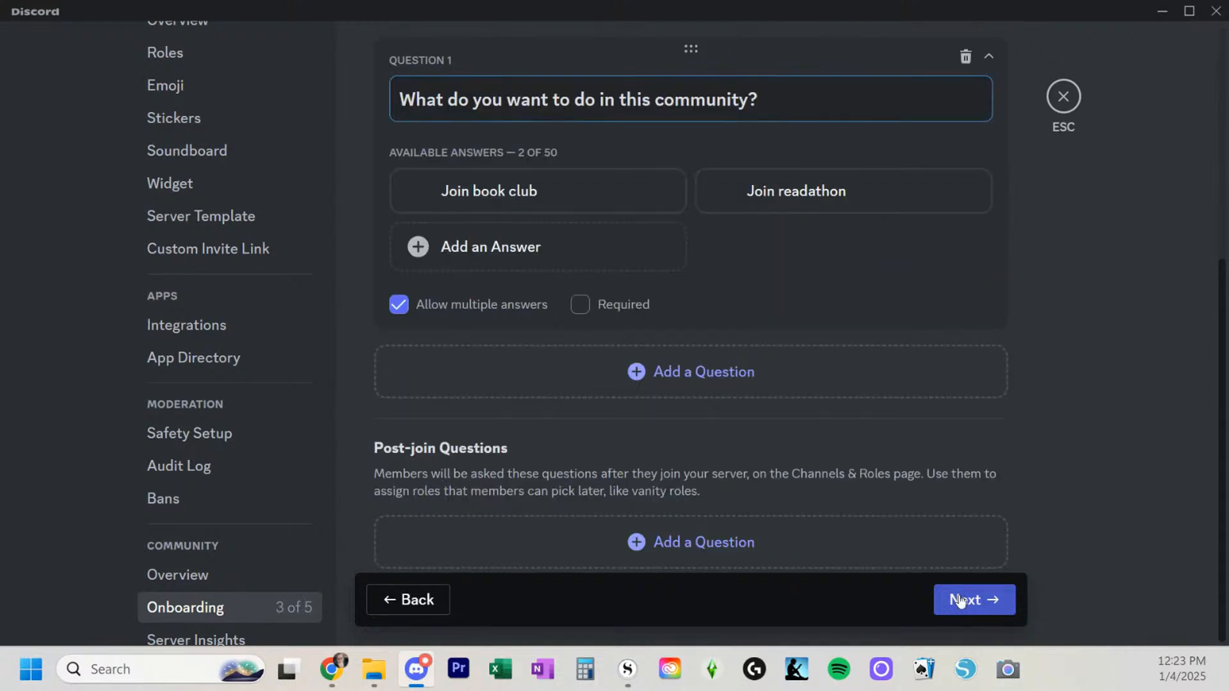
left_click(967, 602)
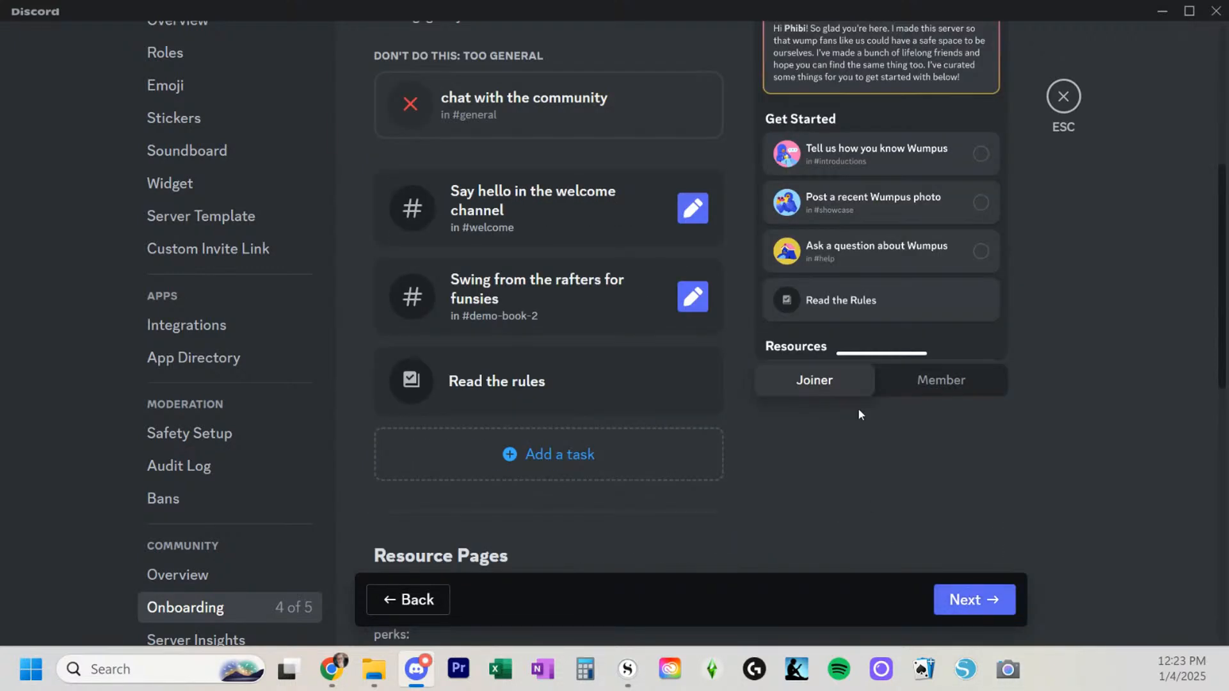
left_click(954, 611)
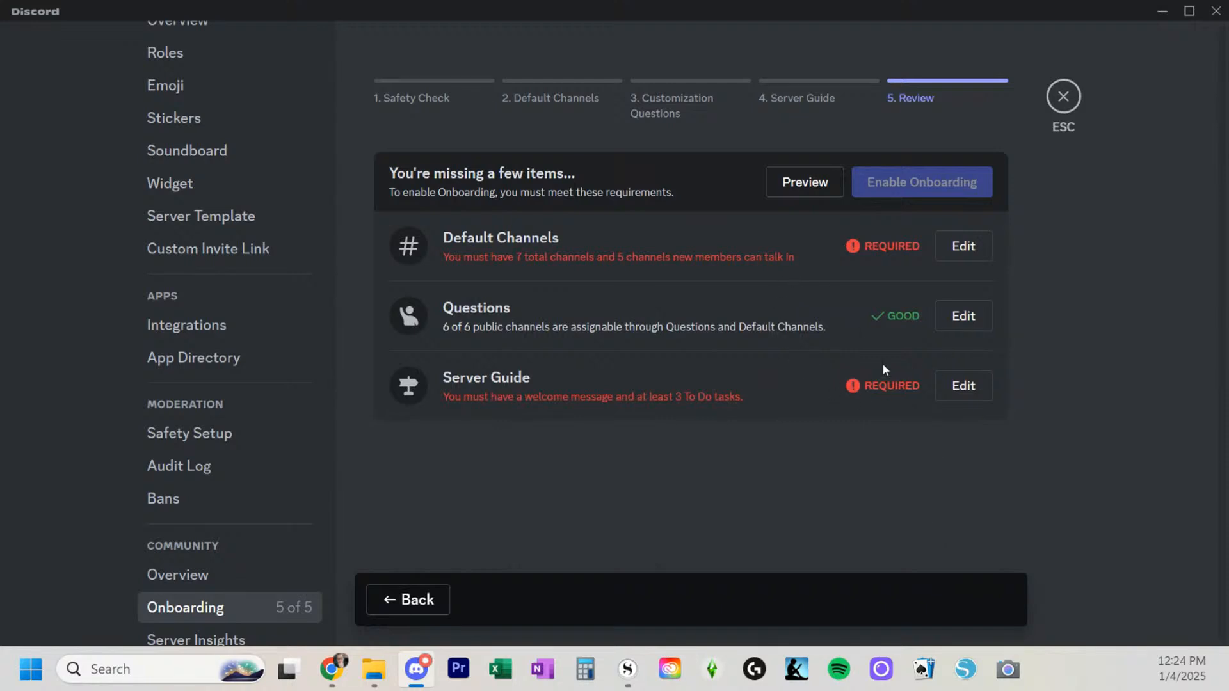
Open the Server Guide for editing and set up a welcome sign with the server owner's account as message author
left_click(967, 389)
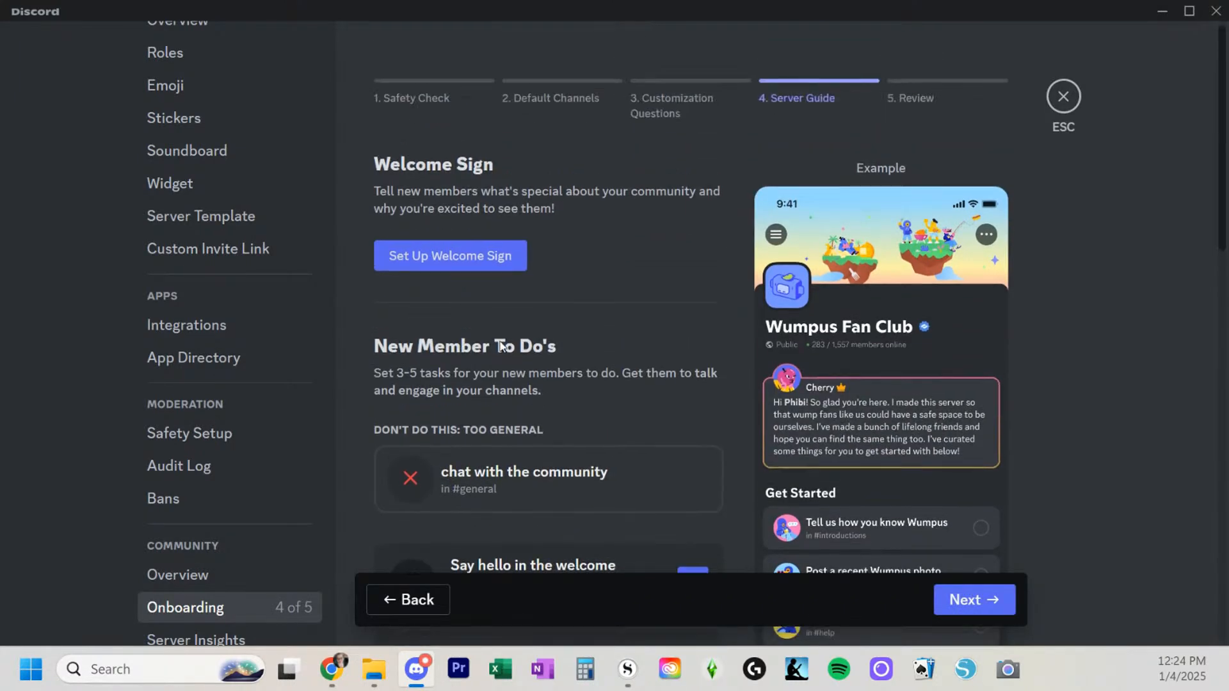
left_click(497, 258)
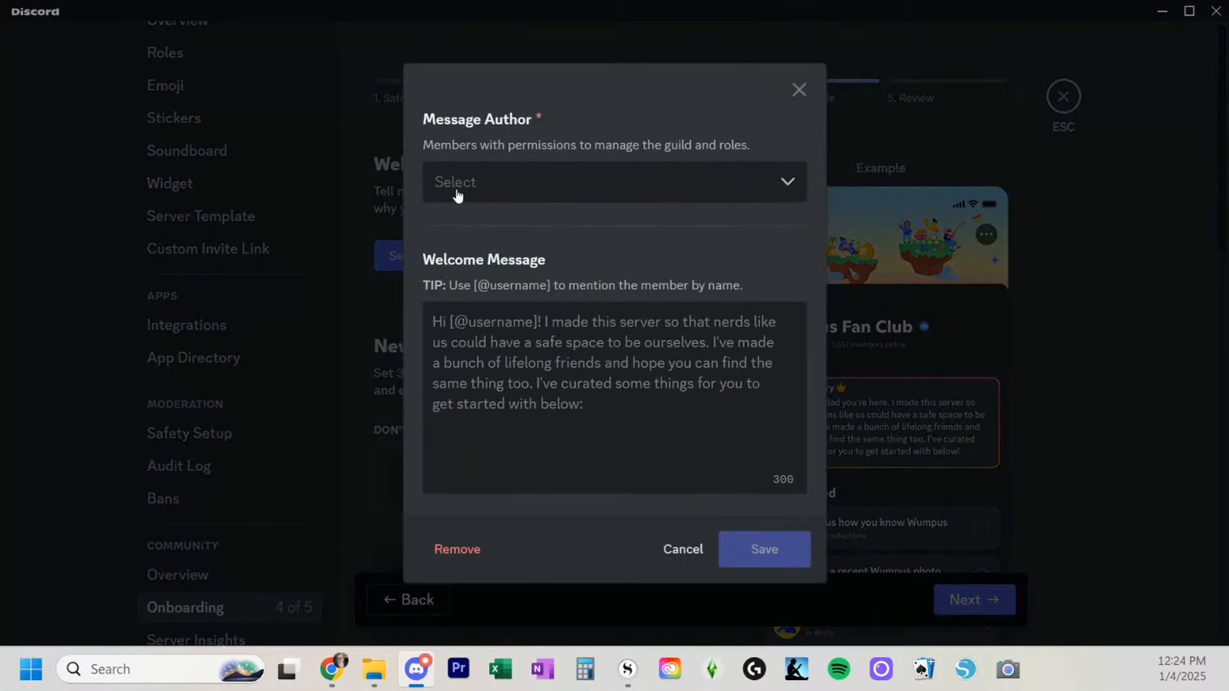
left_click(457, 192)
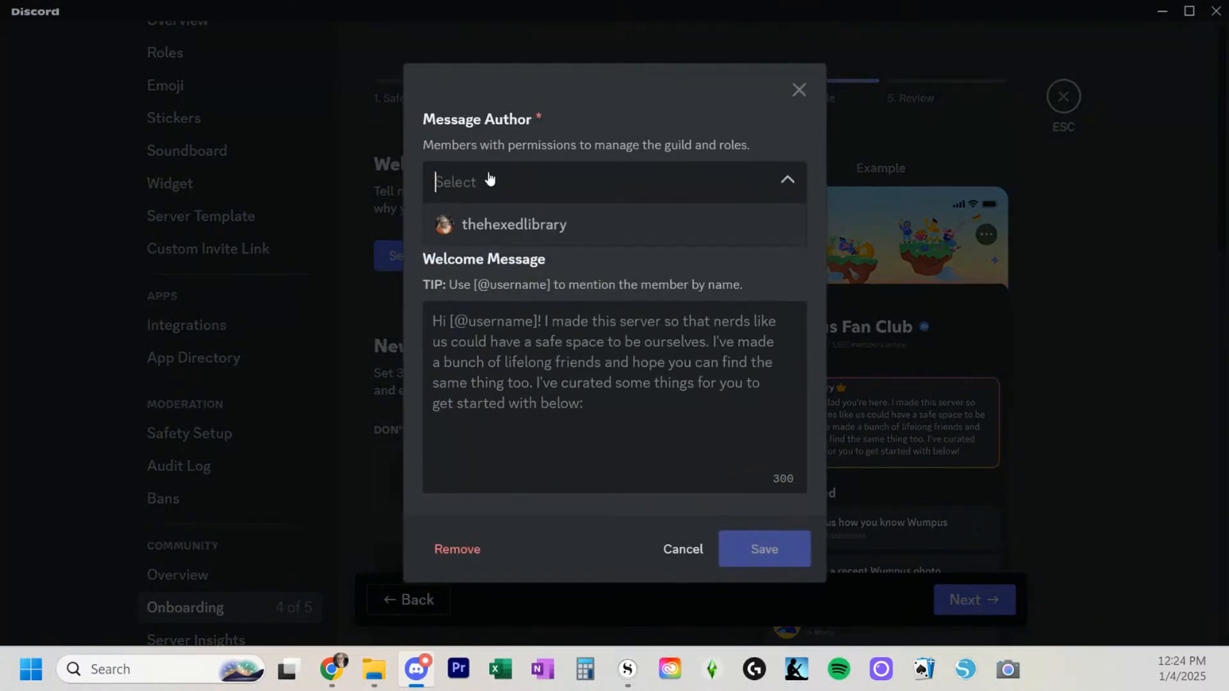
left_click(473, 219)
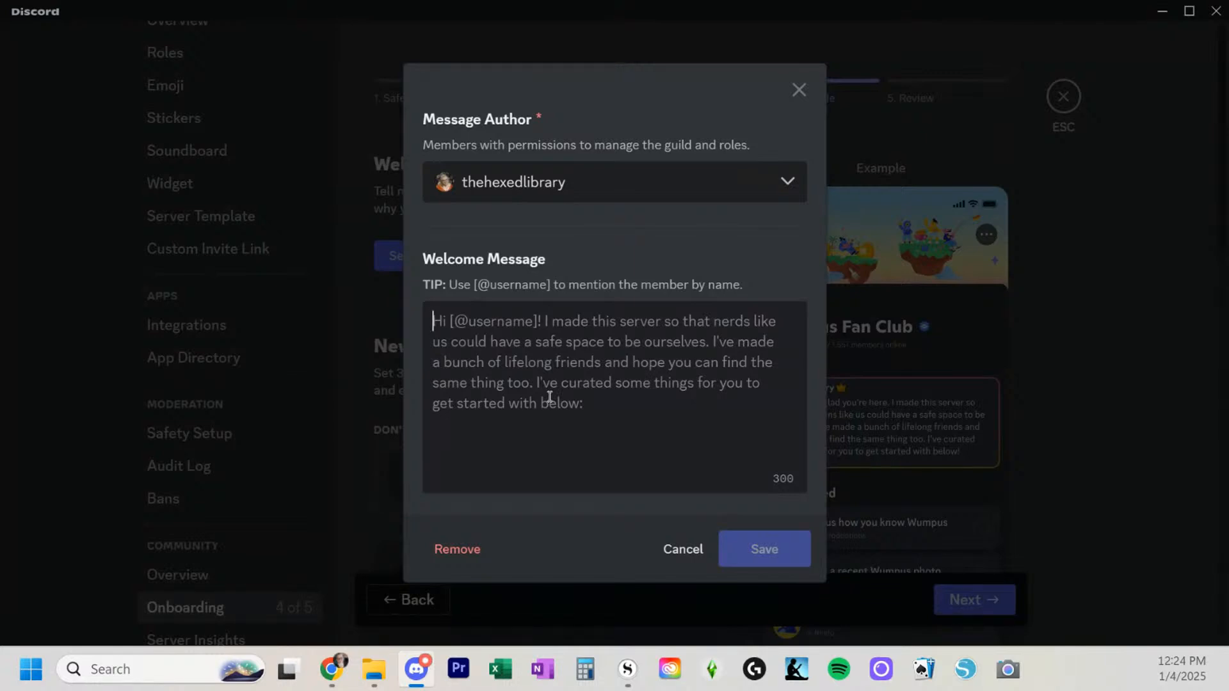
type("hi")
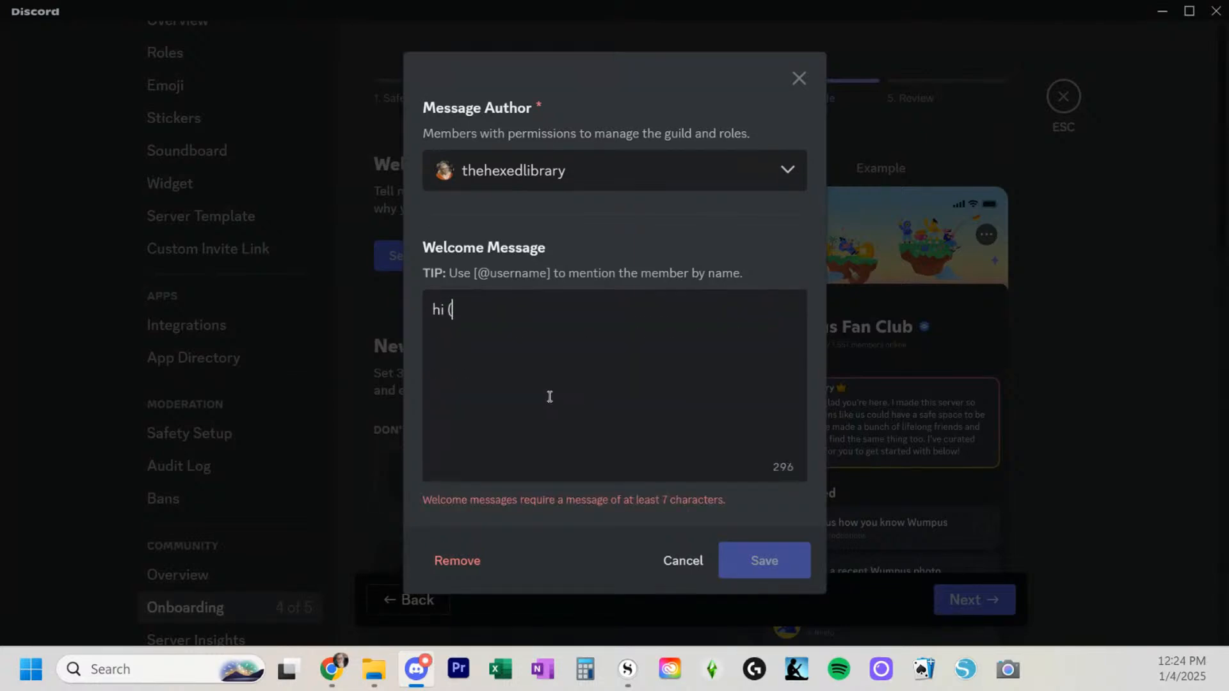
type(" [@username")
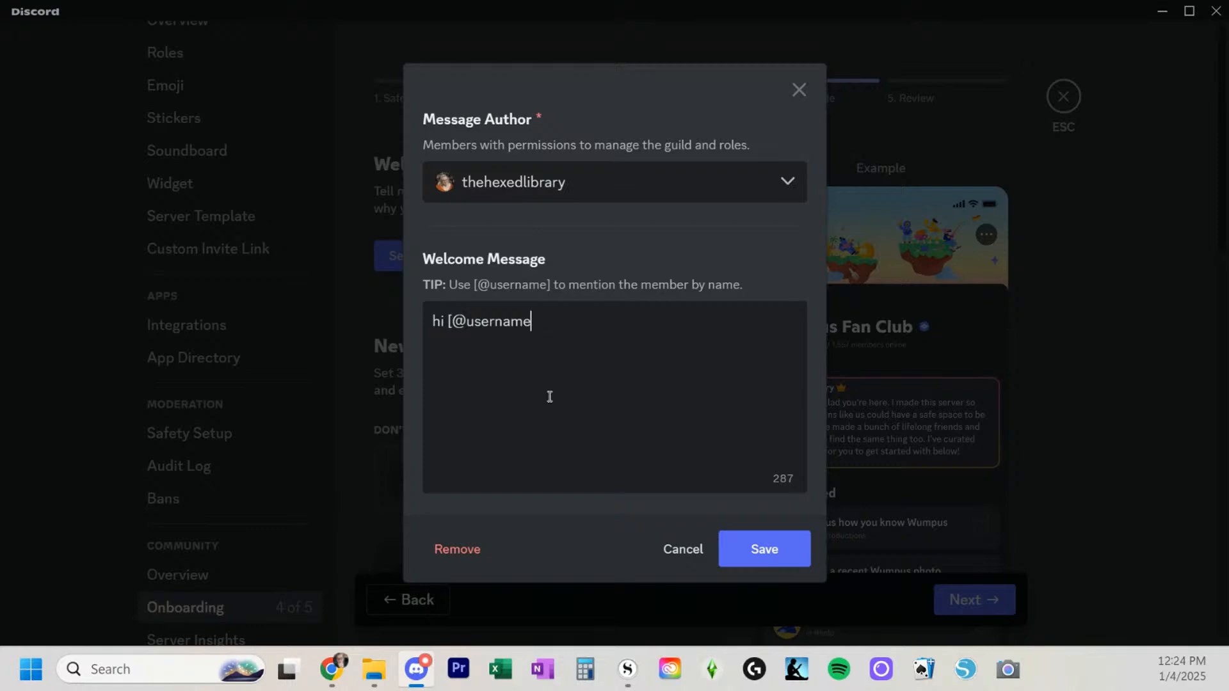
type("] we like purprle d")
key("BackSpace")
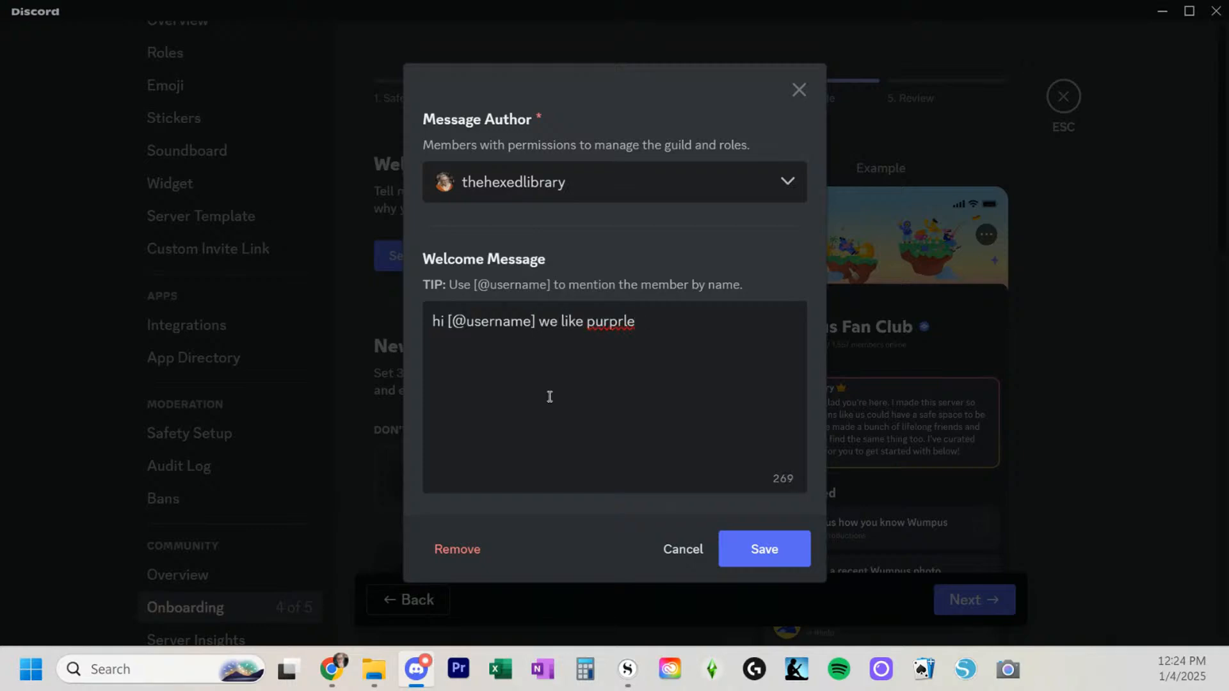
key("BackSpace")
key("BackSpace")
key("BackSpace")
key("BackSpace")
type("ple dragons here. Co")
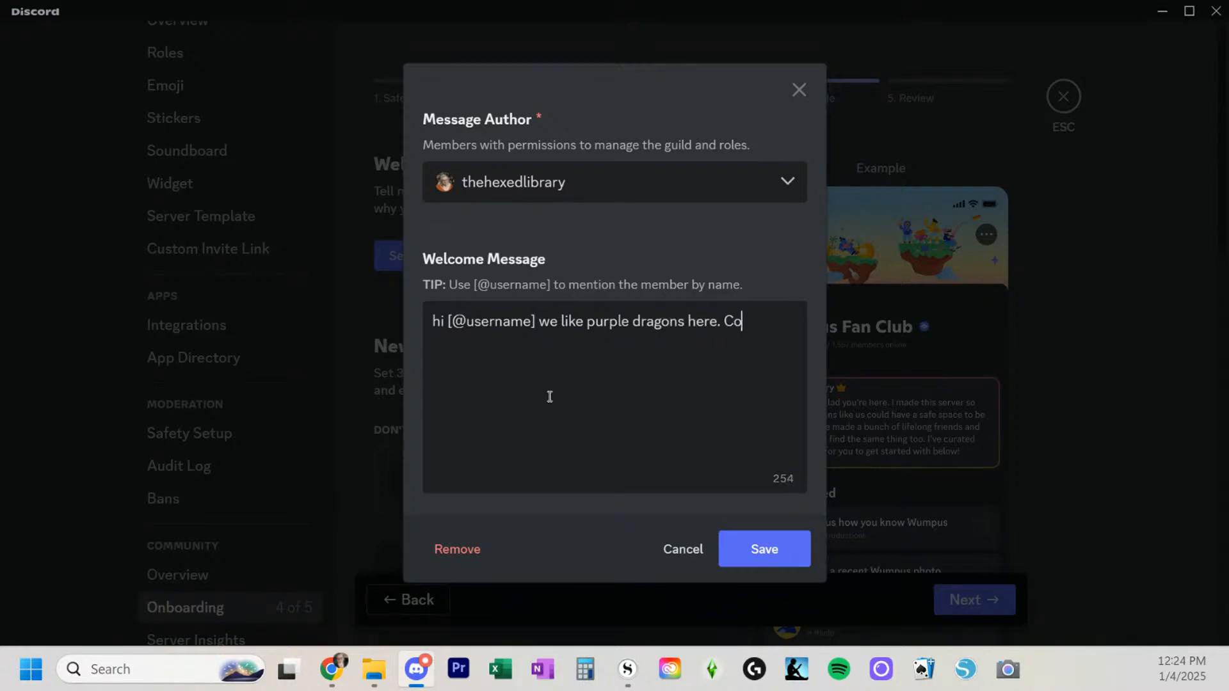
type("me say hi.")
left_click(793, 560)
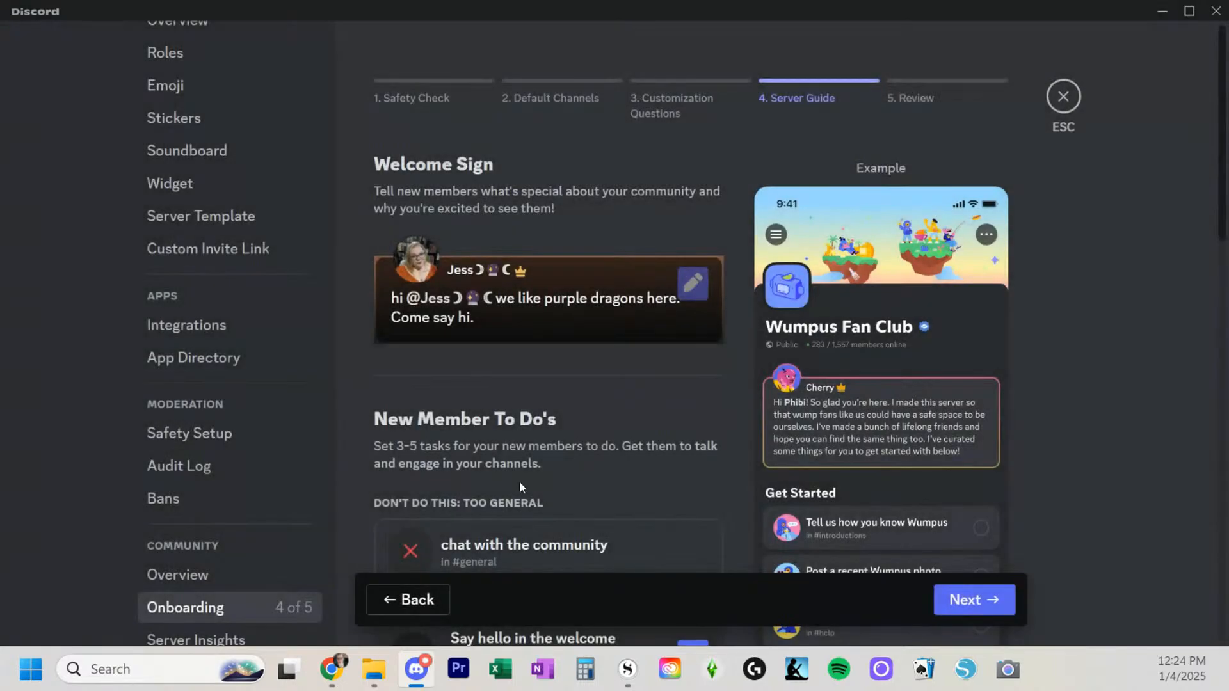
Look over the welcome sign and the remaining Server Guide sections, and return to the onboarding review
scroll(519, 483, "down", 7)
scroll(520, 482, "down", 3)
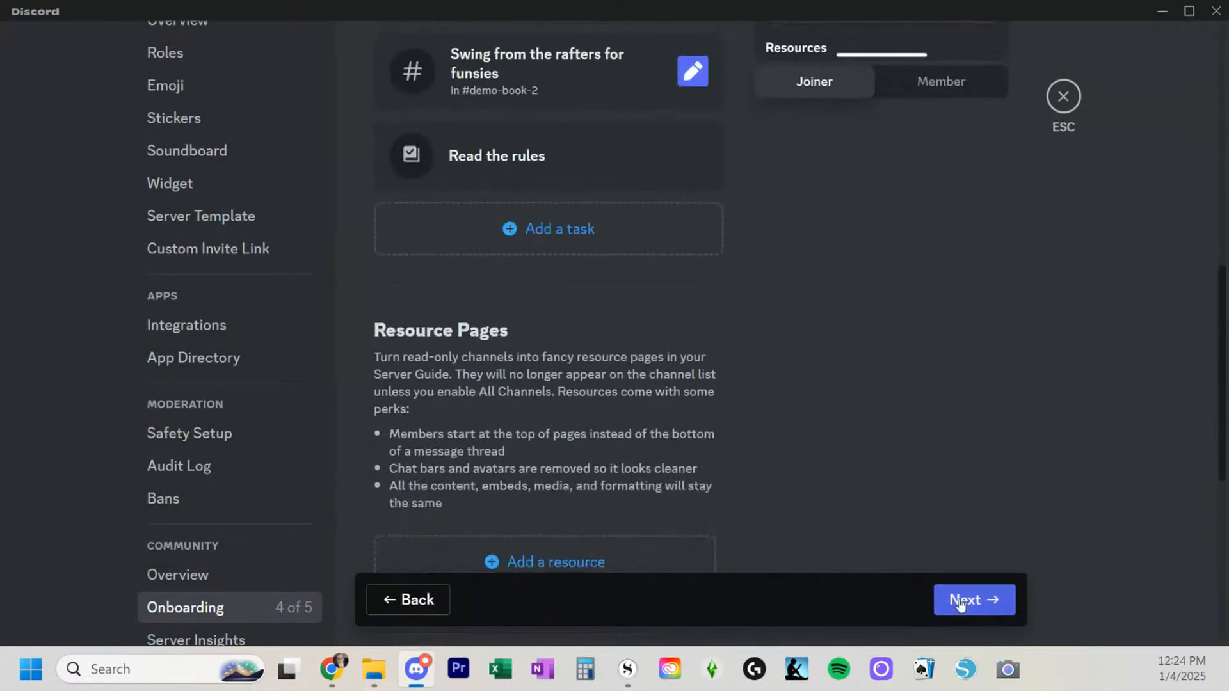
scroll(735, 483, "up", 5)
scroll(750, 305, "up", 5)
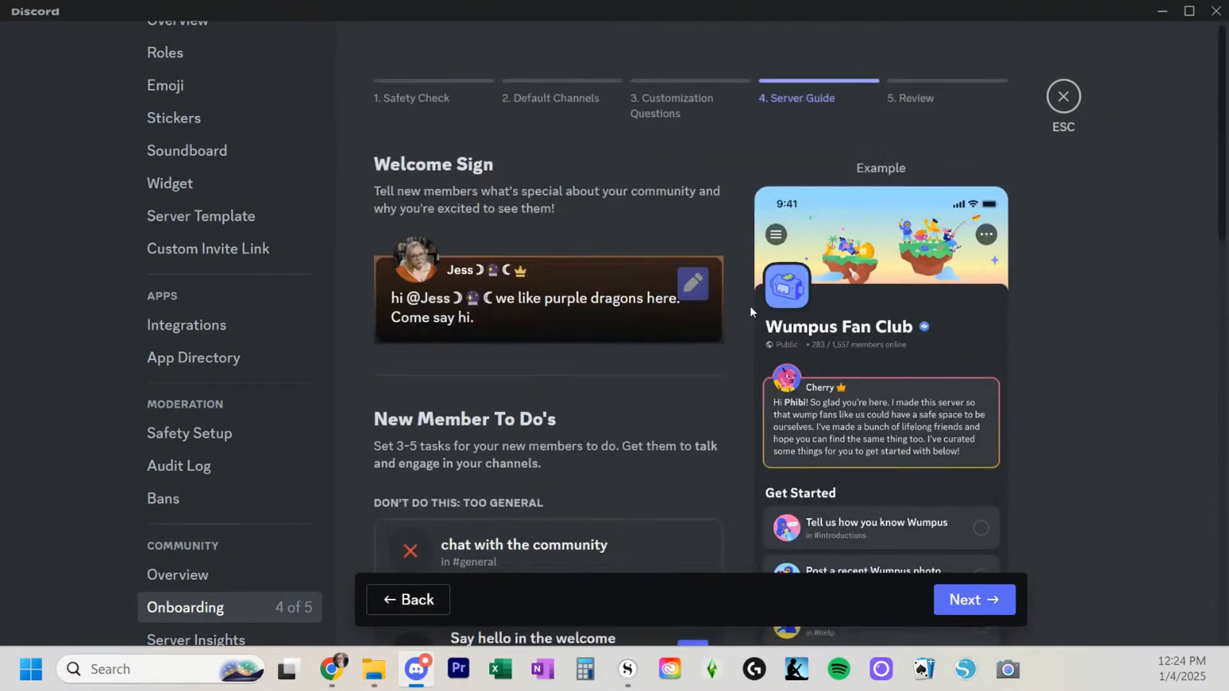
left_click(988, 601)
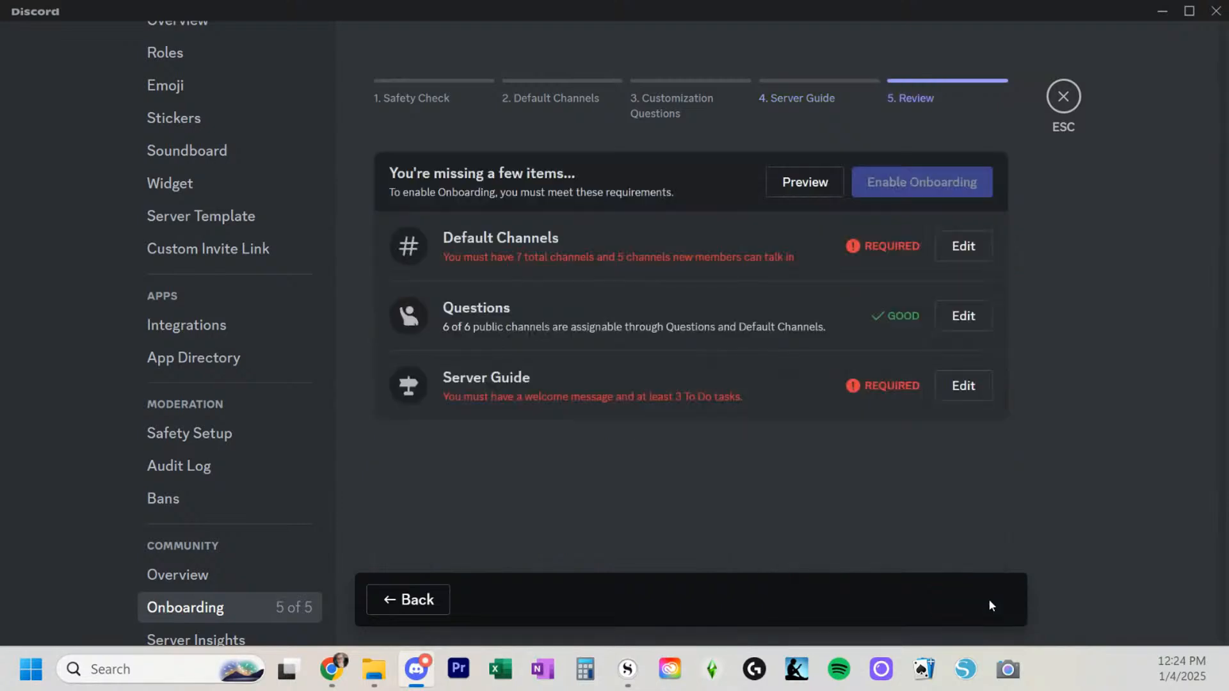
Reopen the Server Guide for editing and start another new member task
left_click(980, 387)
scroll(599, 416, "down", 5)
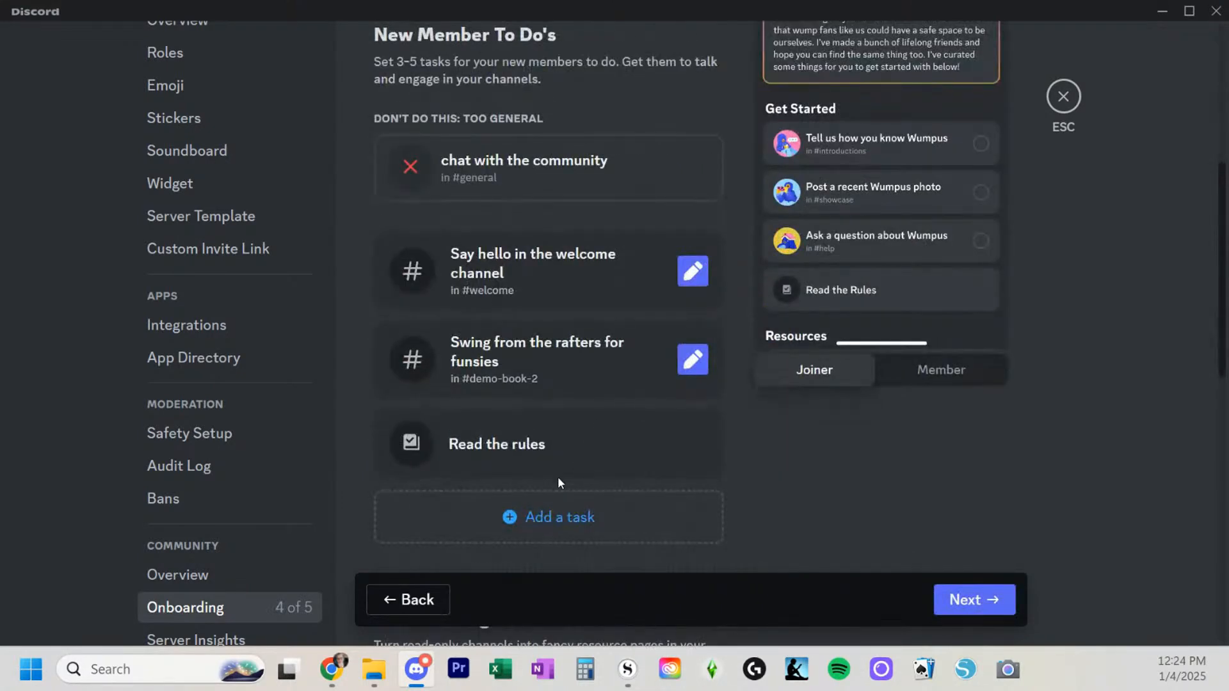
left_click(537, 512)
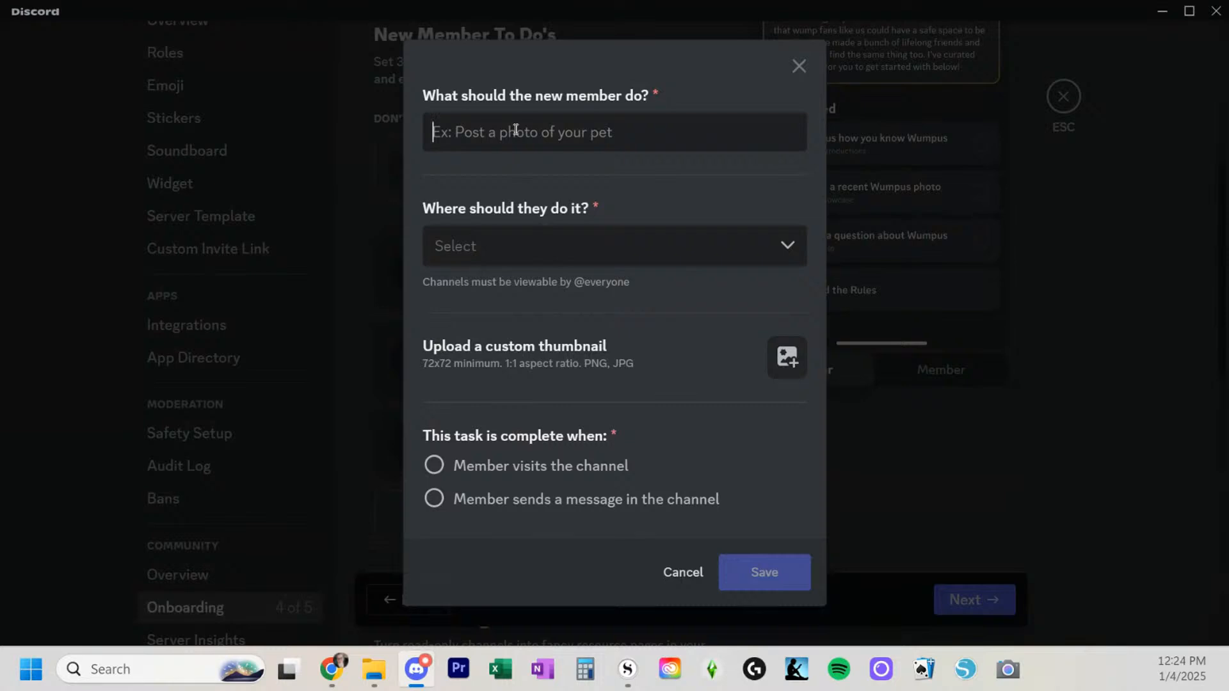
type("Look")
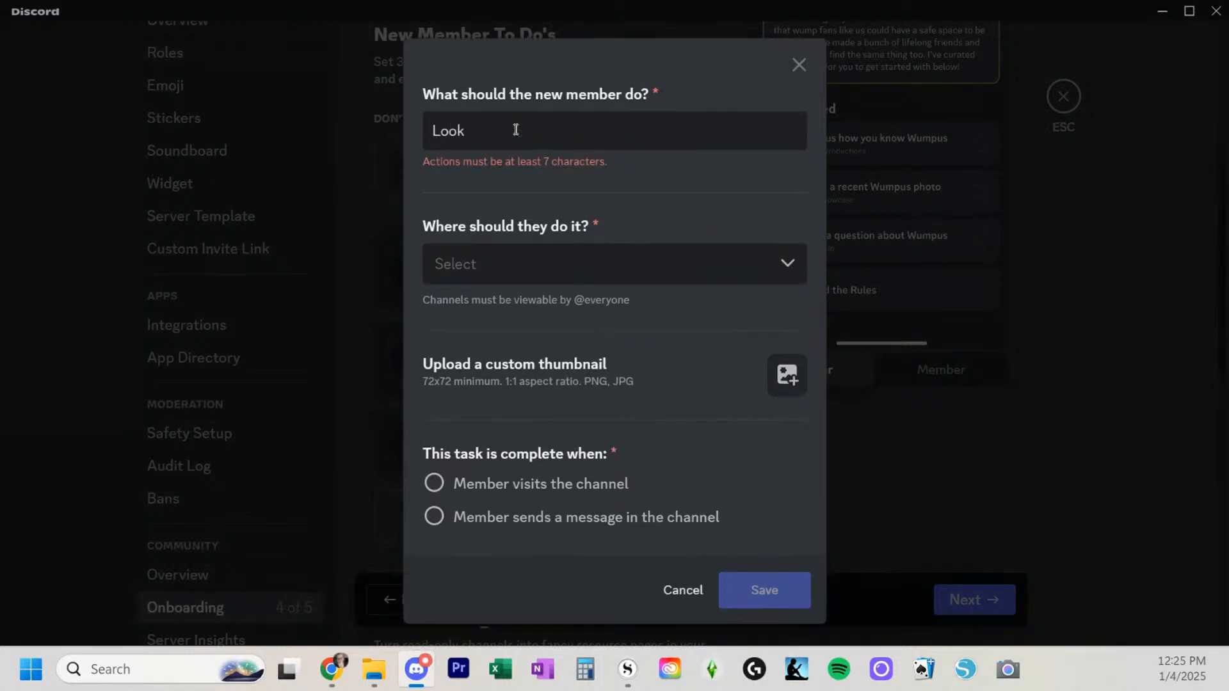
key("BackSpace")
key("BackSpace")
key("BackSpace")
key("BackSpace")
key("BackSpace")
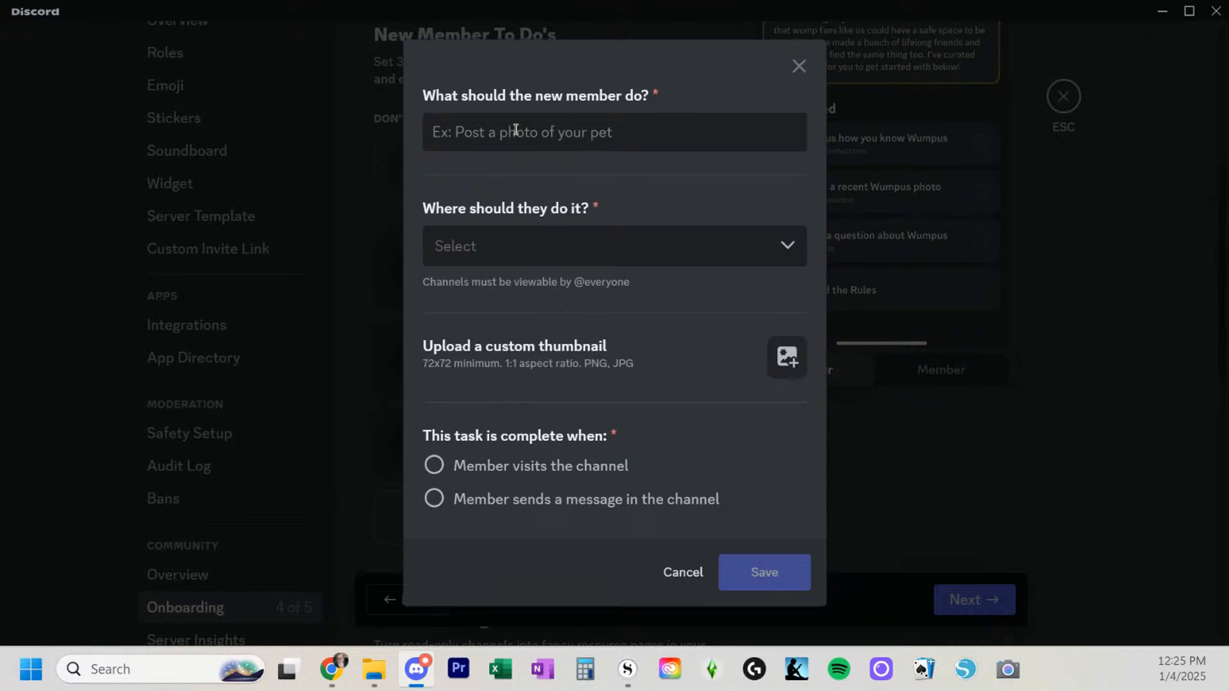
Enter "Post your favorite book" as what the new member should do and choose rules as the task's channel
type("Post your")
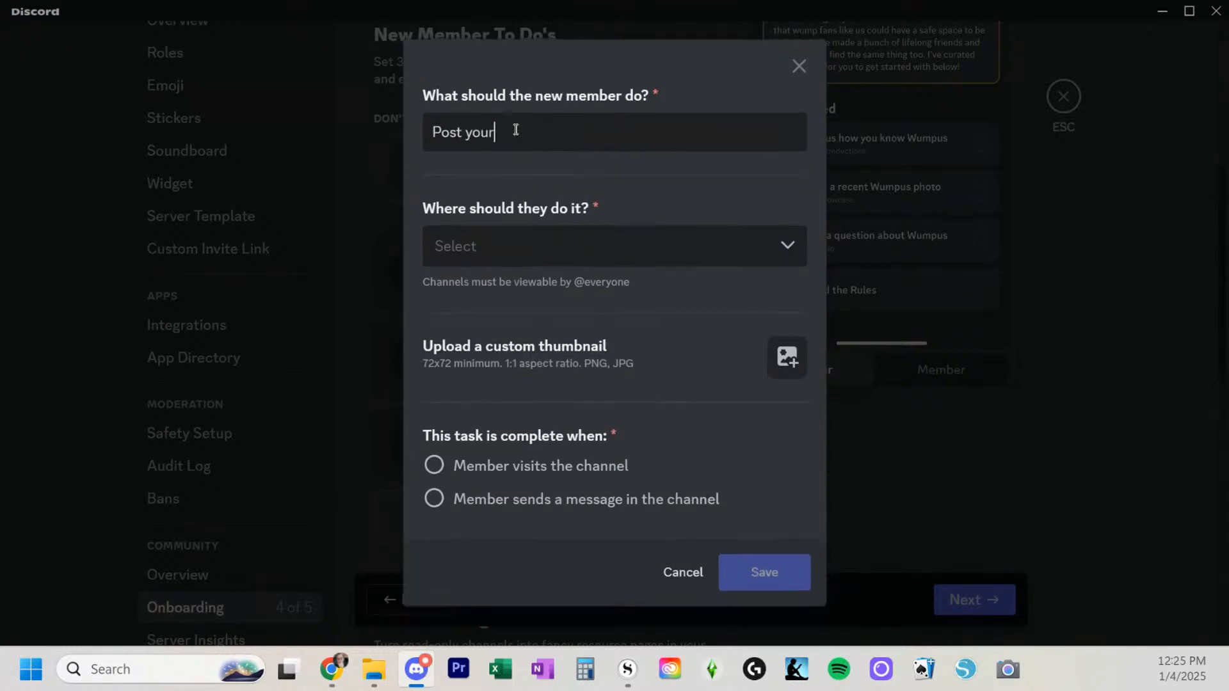
type(" favorite book")
left_click(576, 264)
left_click(528, 370)
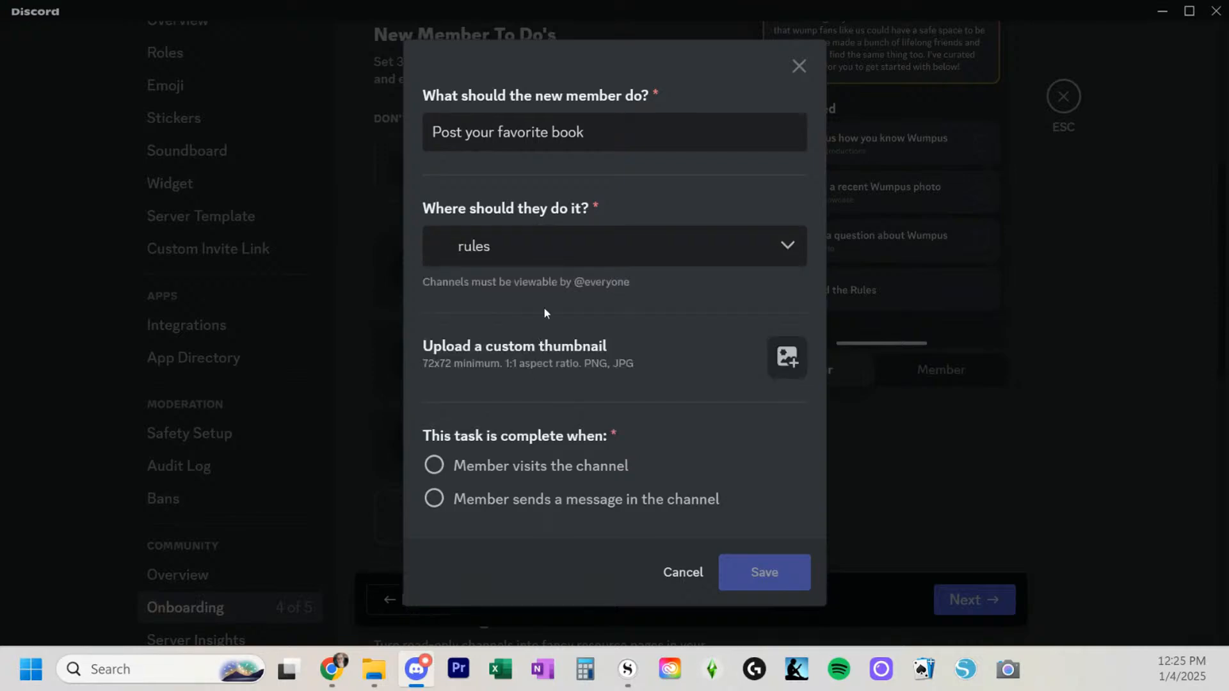
Set the "Post your favorite book" task to complete when a member visits the channel, and save it
left_click(536, 468)
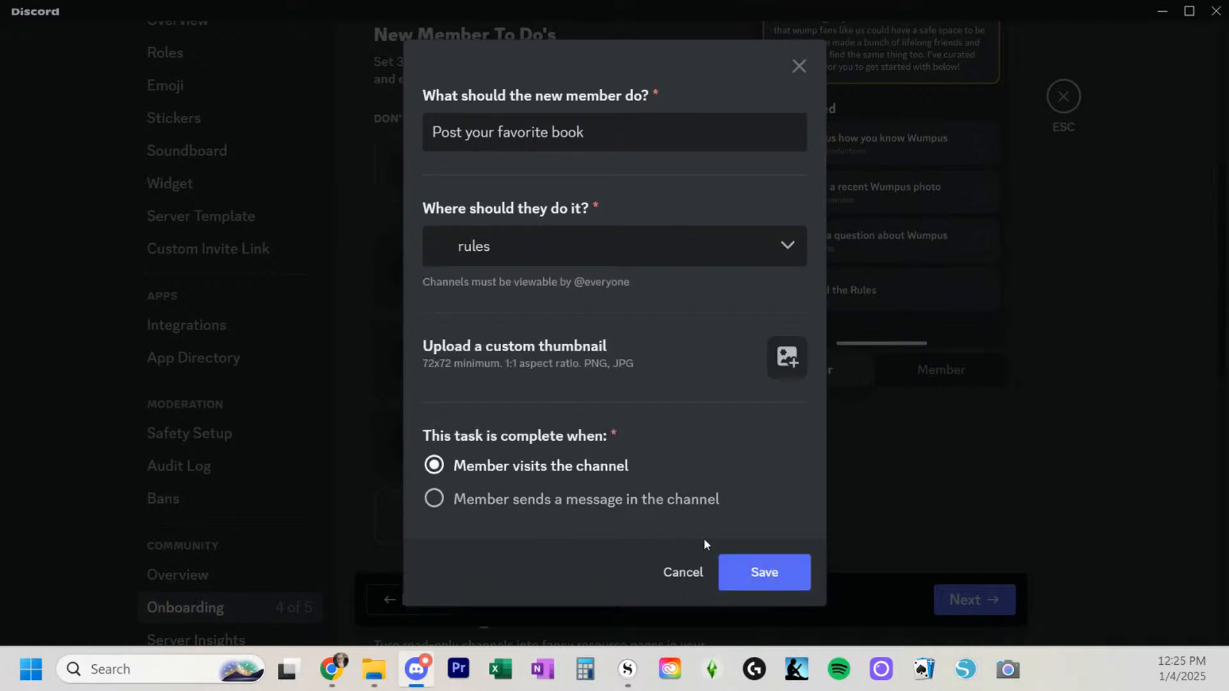
left_click(736, 568)
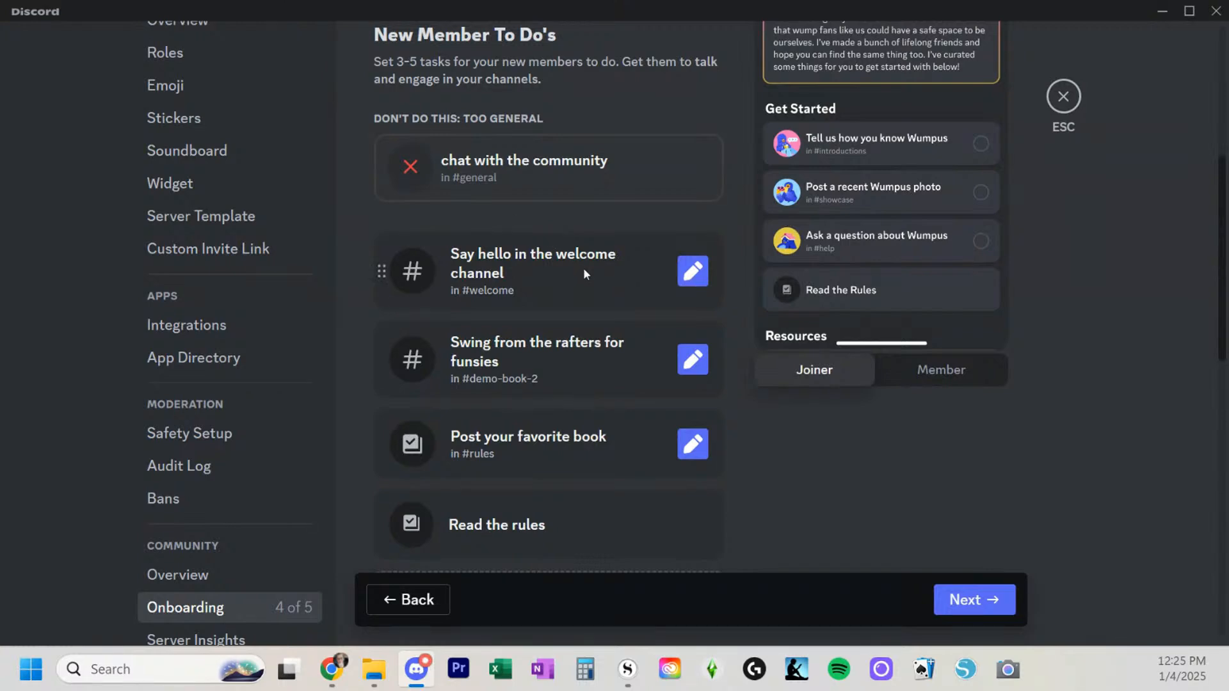
scroll(698, 435, "down", 3)
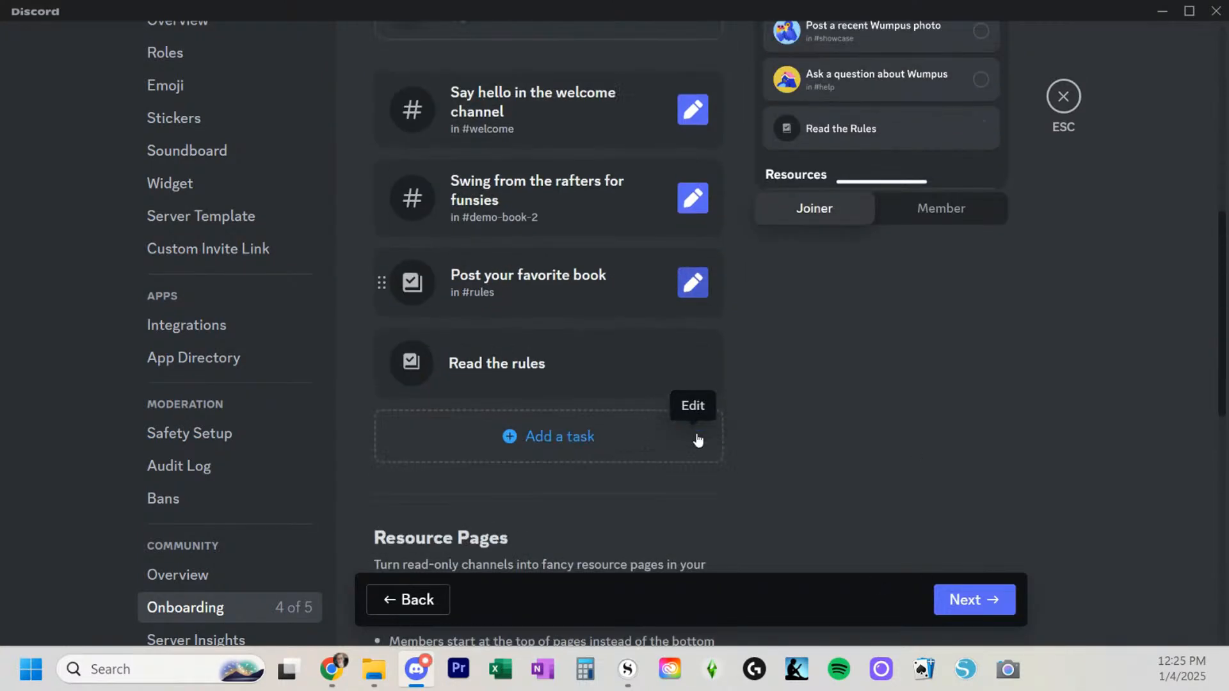
Include the entire Readathon and Book Club categories in the default channels and advance to the onboarding review
scroll(698, 440, "up", 8)
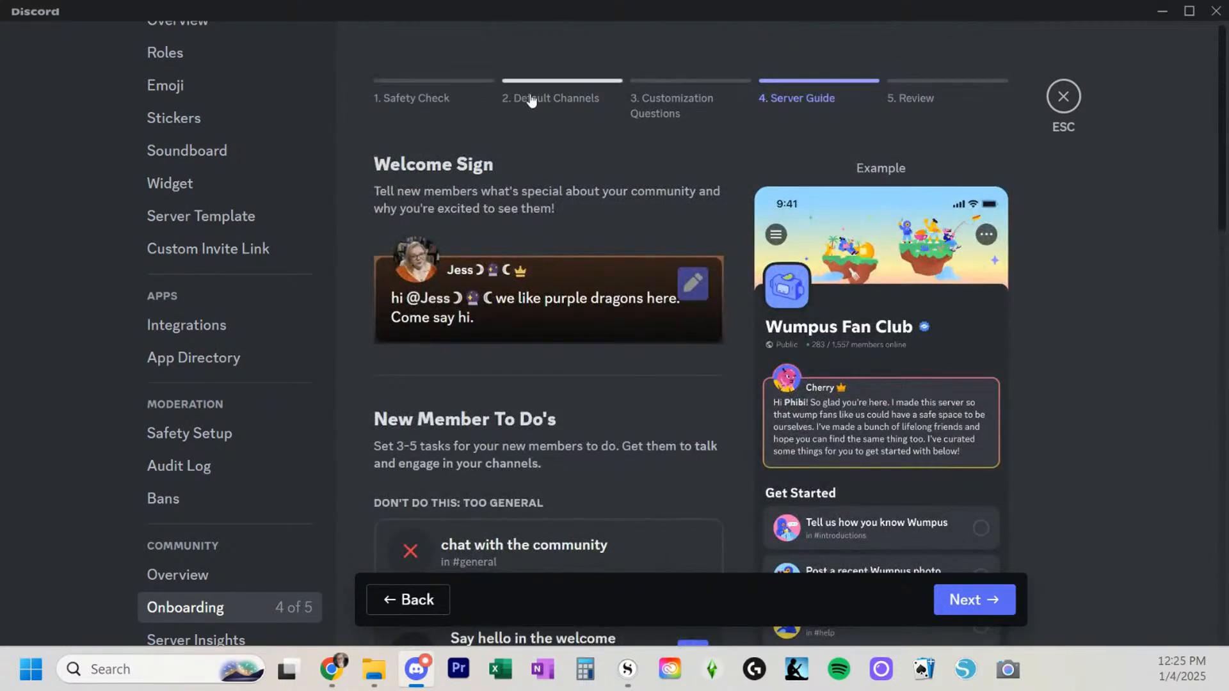
left_click(552, 98)
scroll(583, 217, "down", 5)
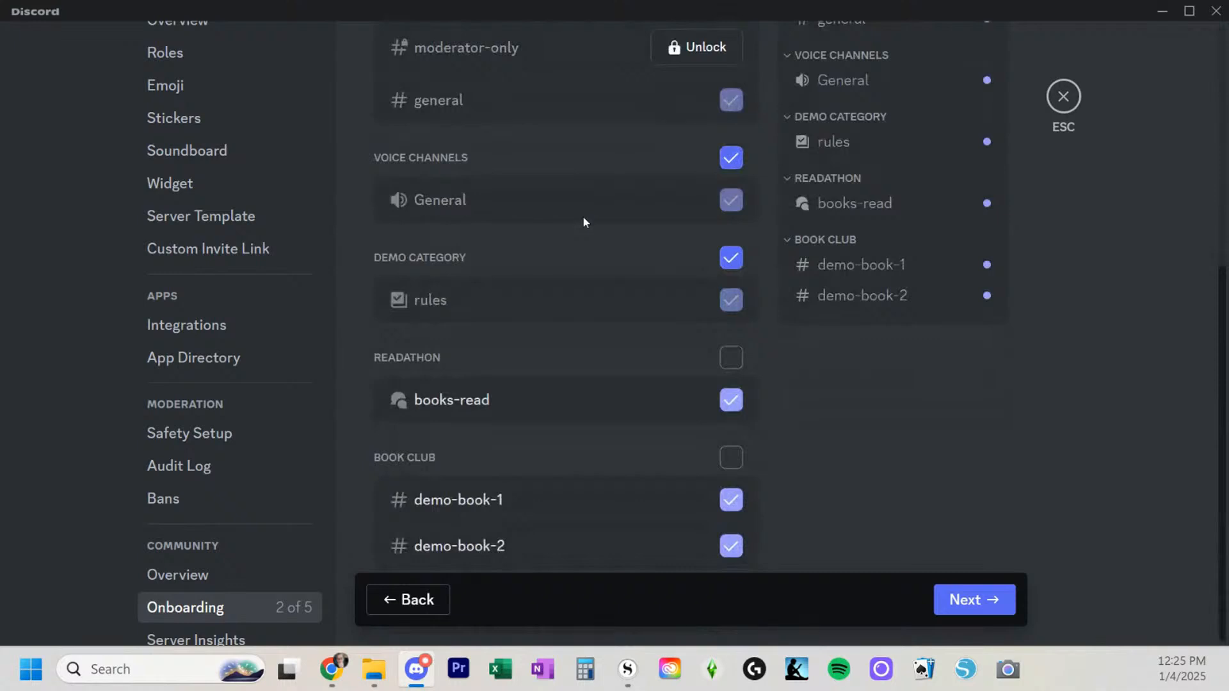
left_click(732, 360)
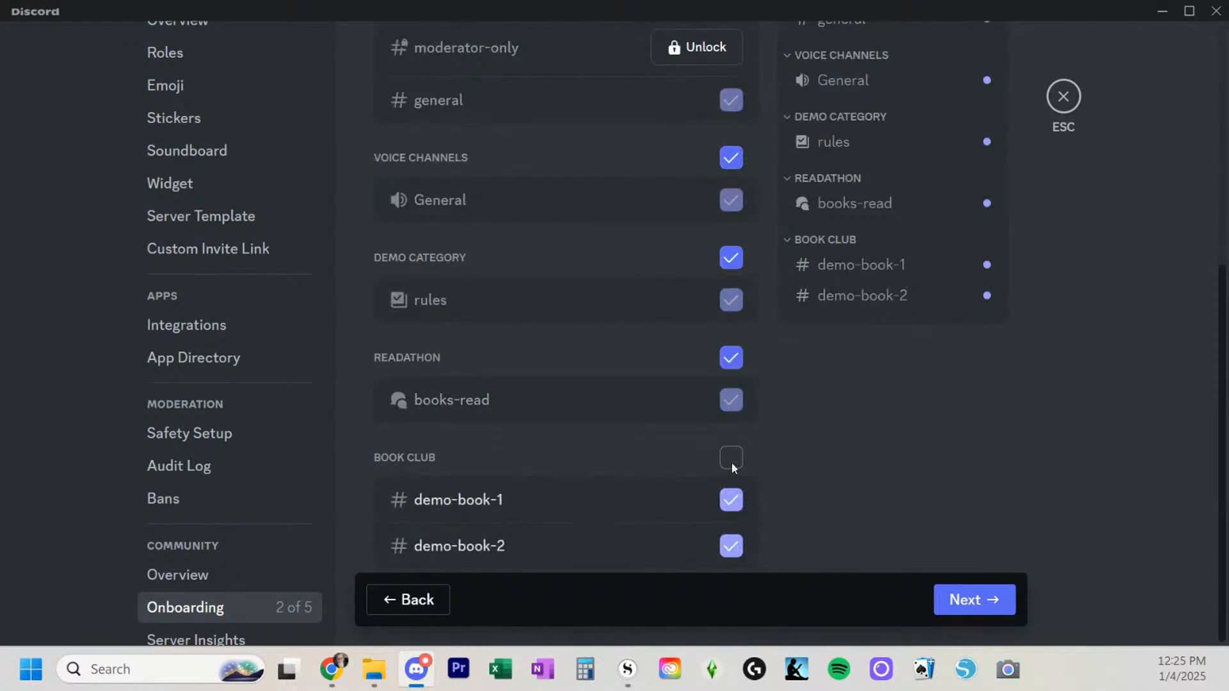
left_click(731, 459)
left_click(1002, 612)
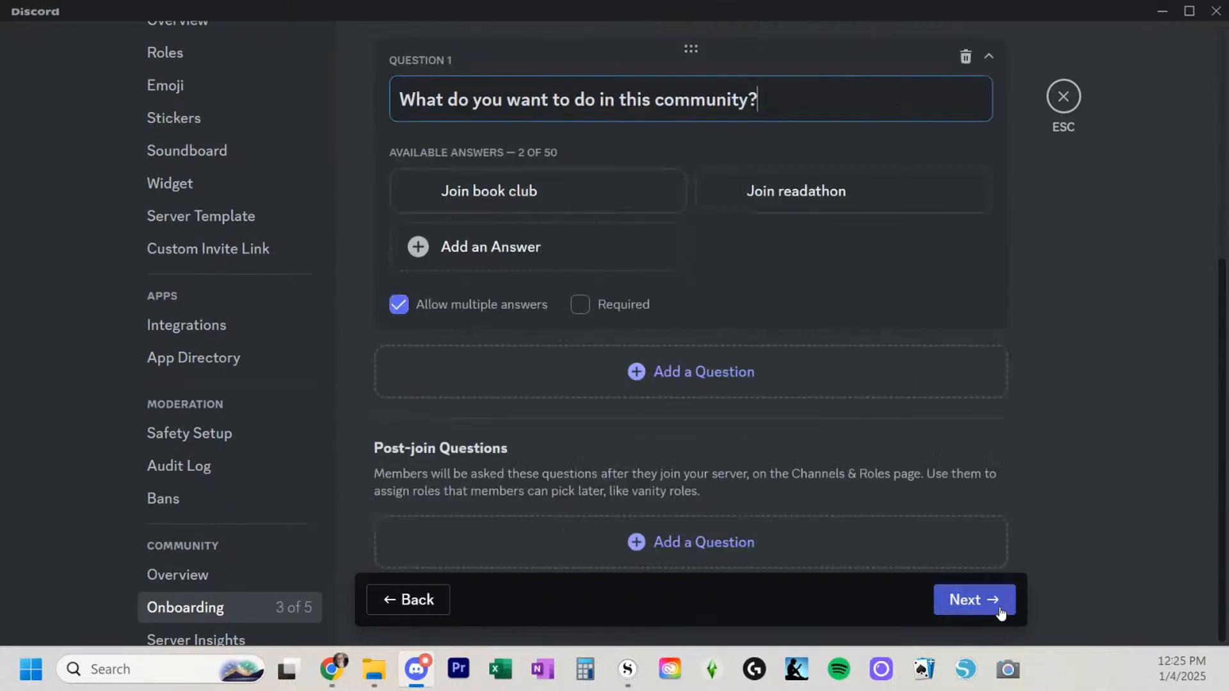
left_click(981, 613)
left_click(981, 612)
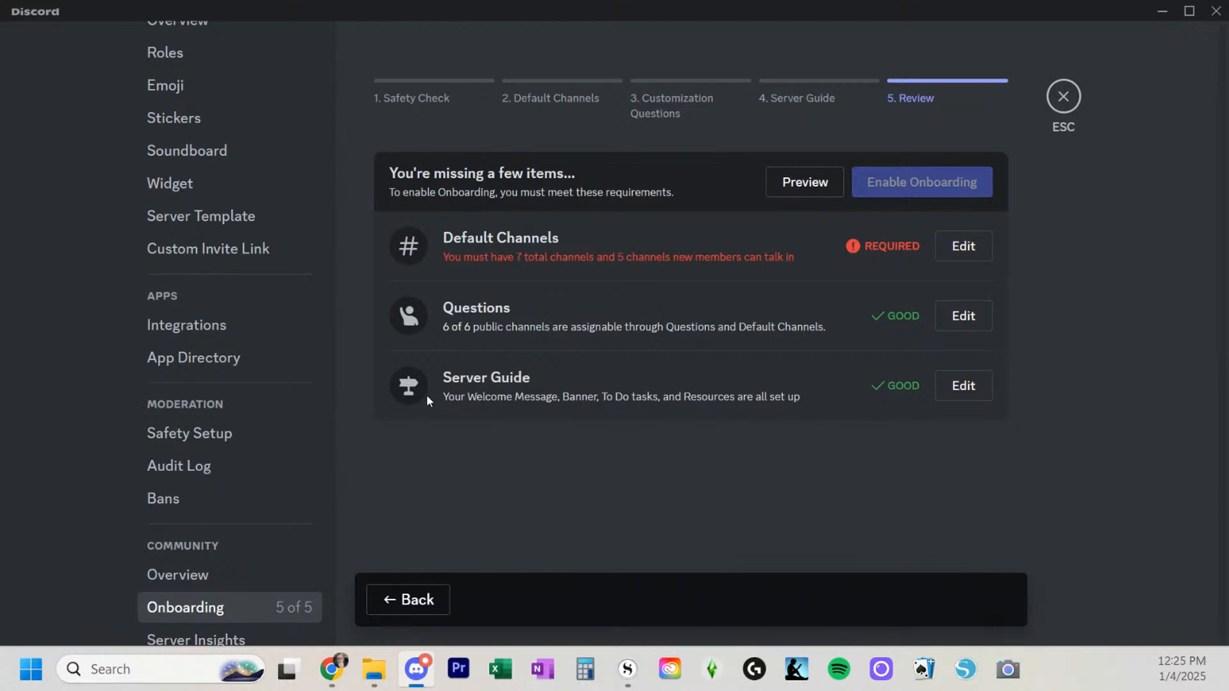
Reopen the Default Channels setup from the review and view the Advanced Mode option without enabling it
scroll(302, 390, "up", 3)
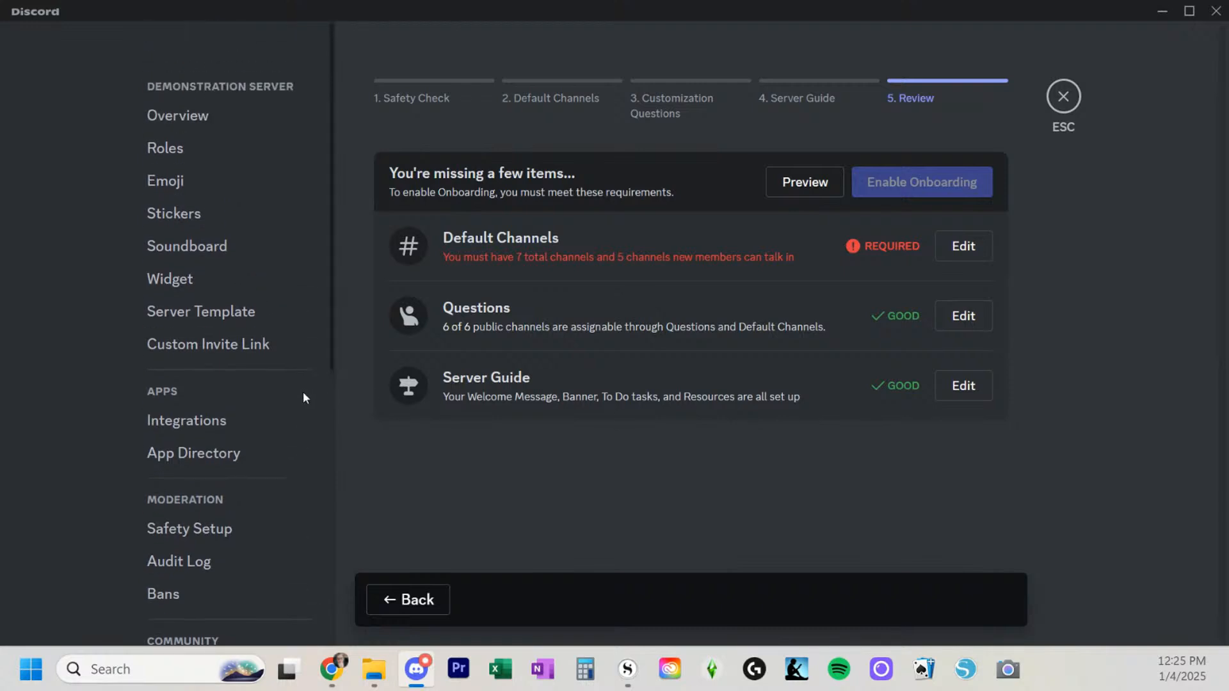
left_click(964, 250)
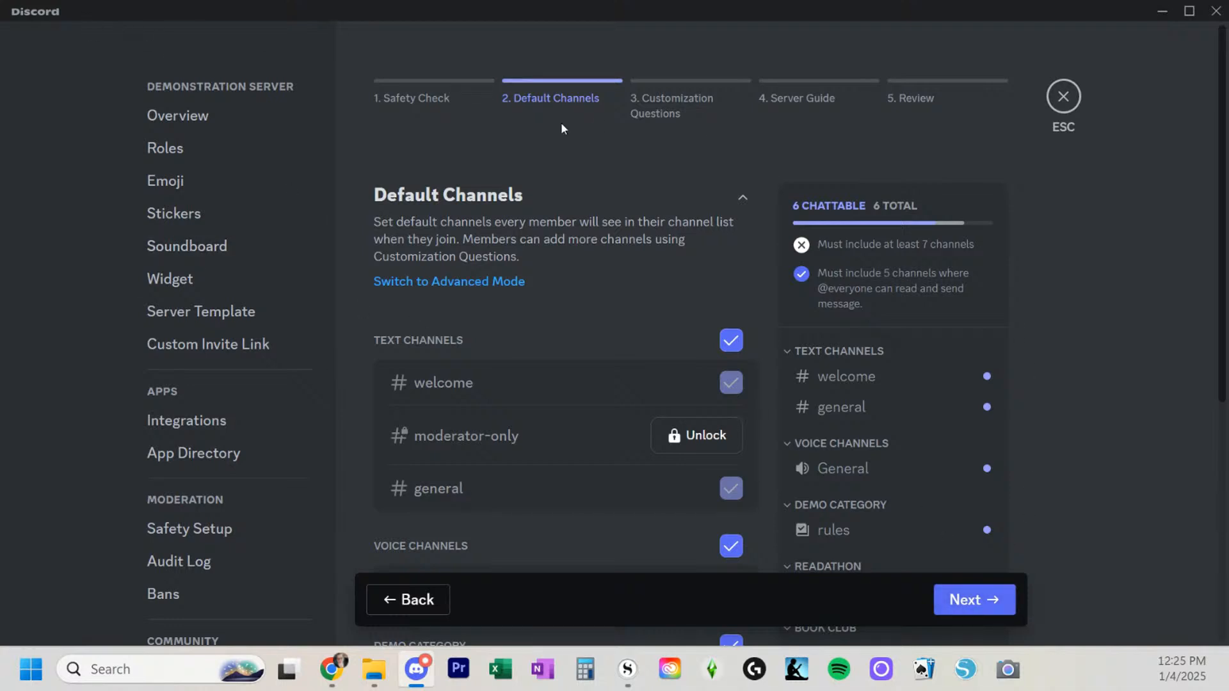
scroll(1009, 378, "down", 5)
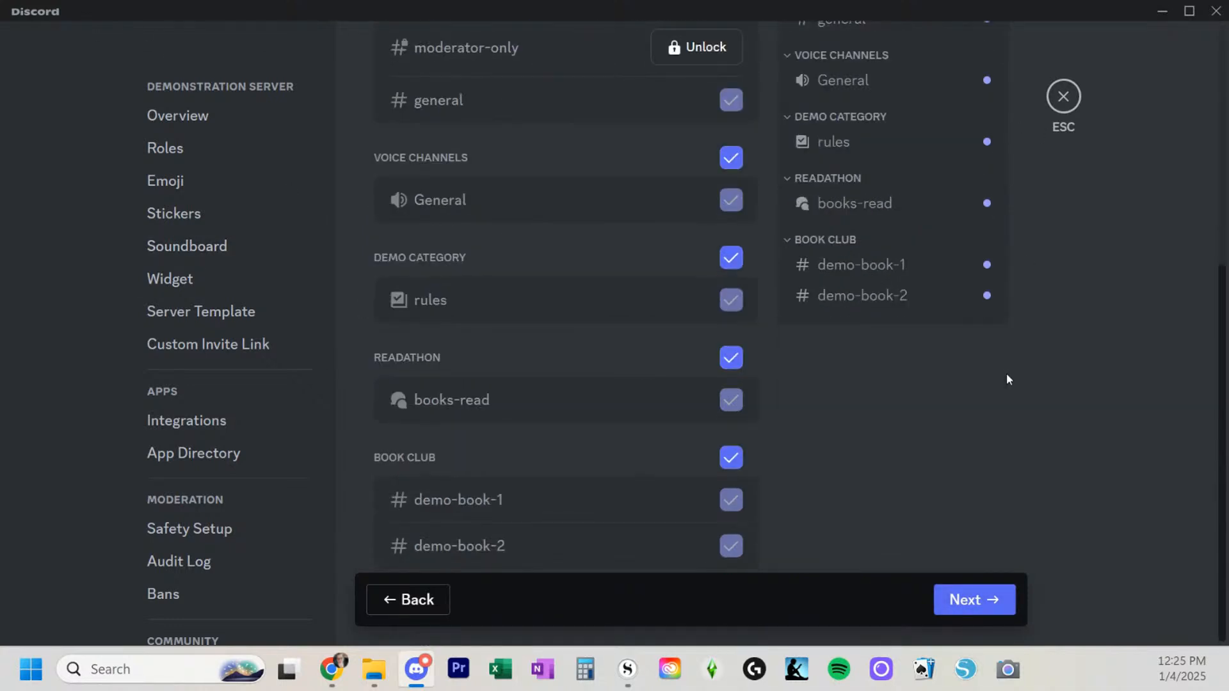
scroll(787, 450, "up", 5)
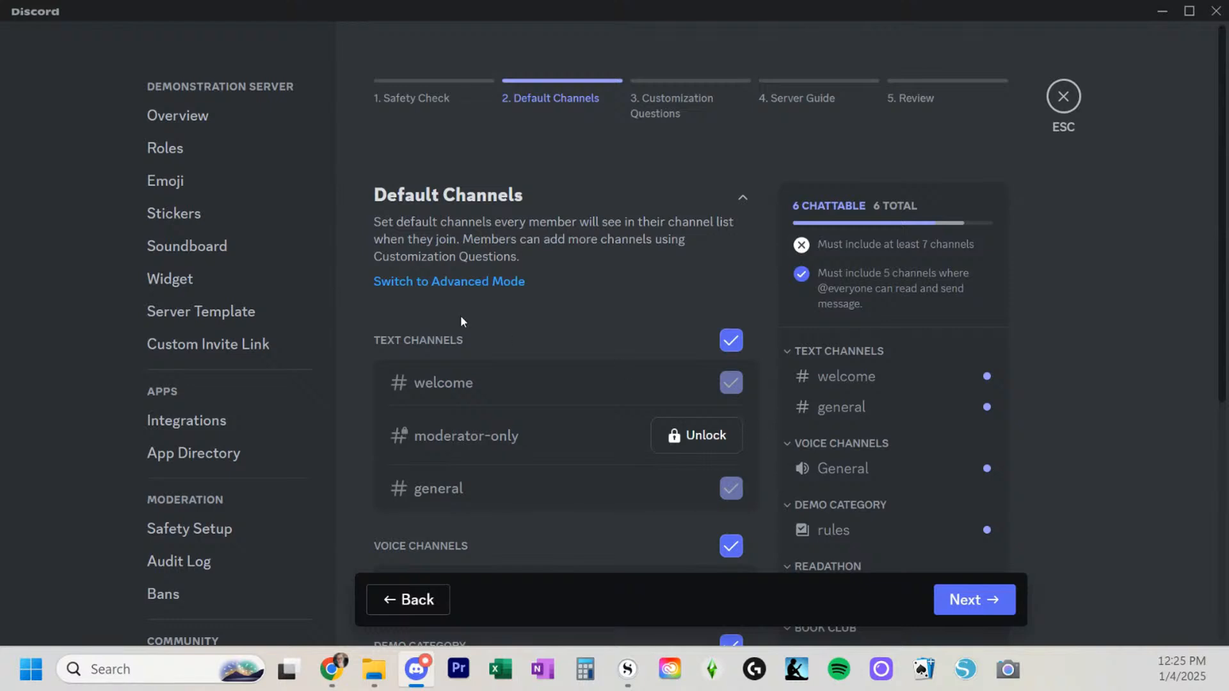
left_click(448, 283)
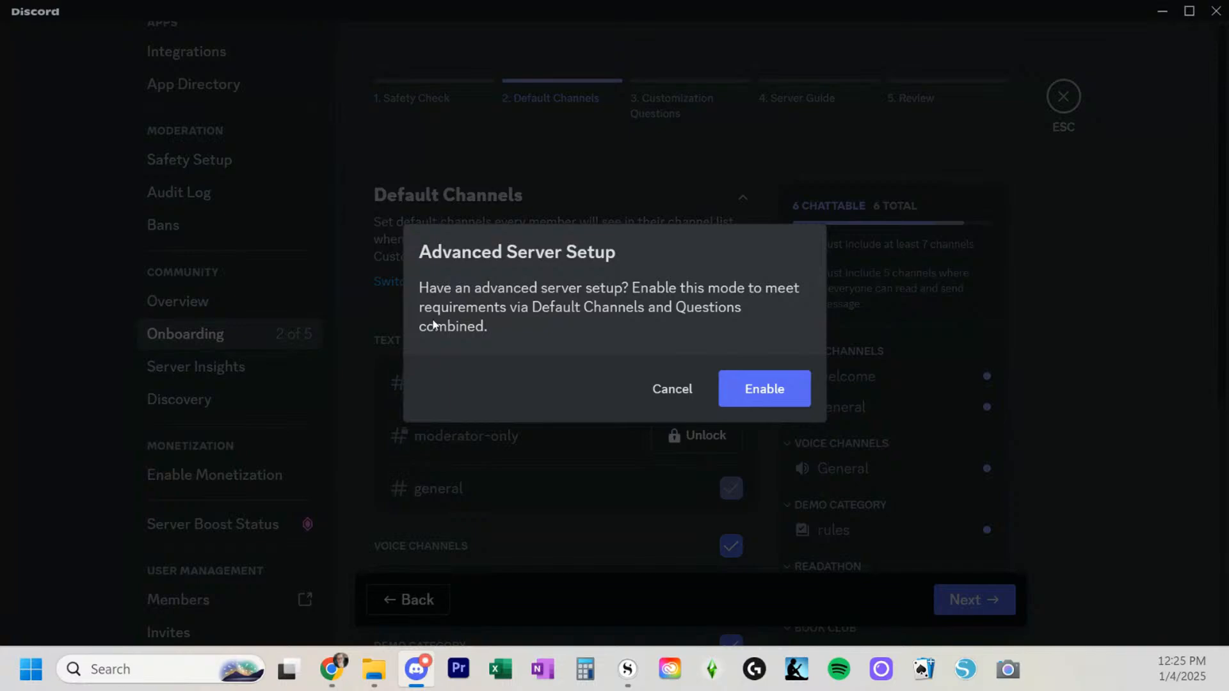
left_click(669, 388)
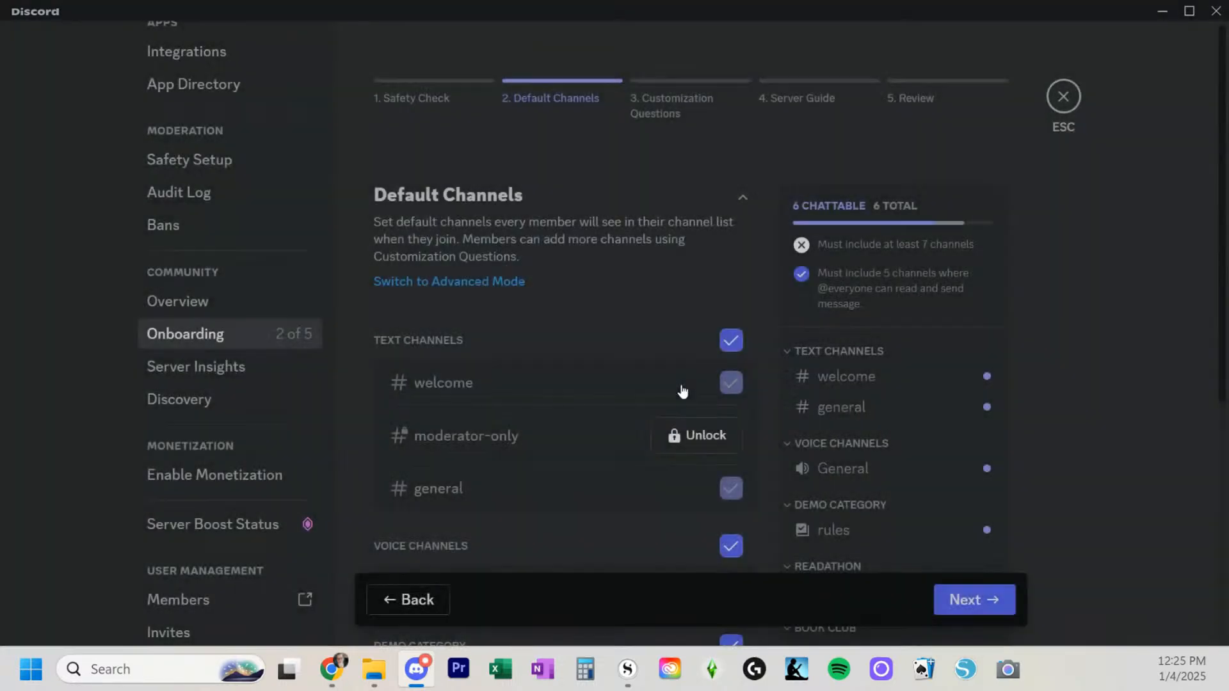
Examine the default channels list against the onboarding channel requirements and look through the server settings sections
scroll(681, 386, "down", 6)
scroll(678, 397, "up", 7)
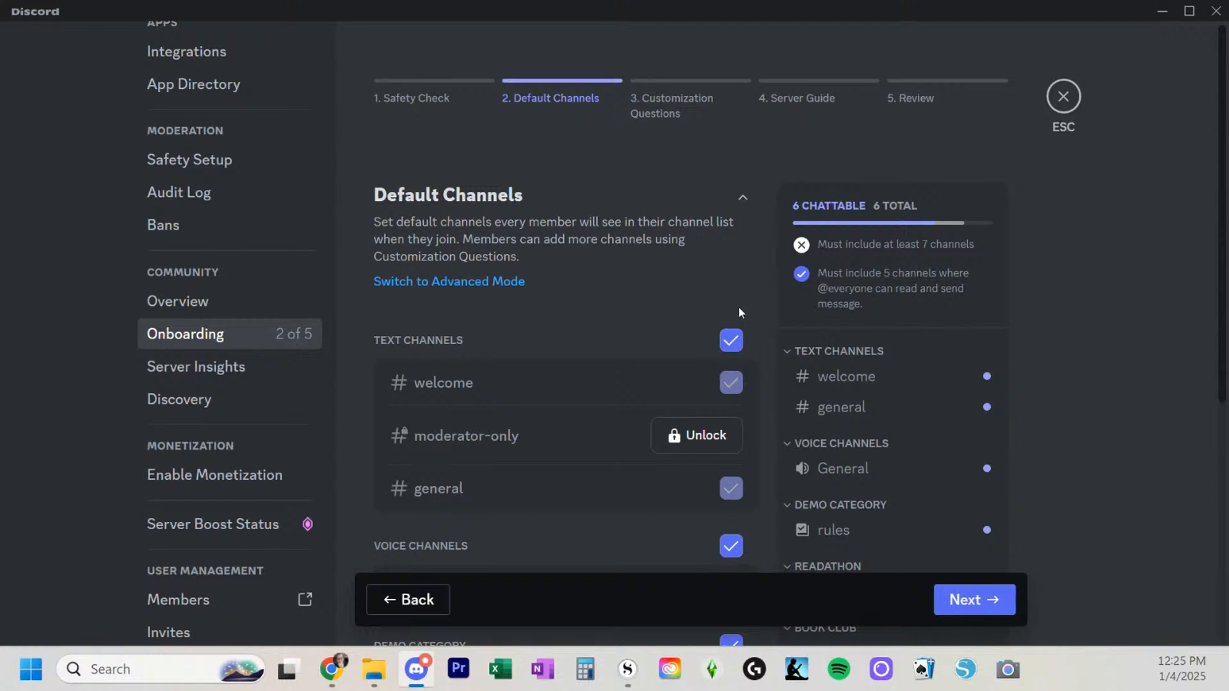
scroll(385, 405, "down", 6)
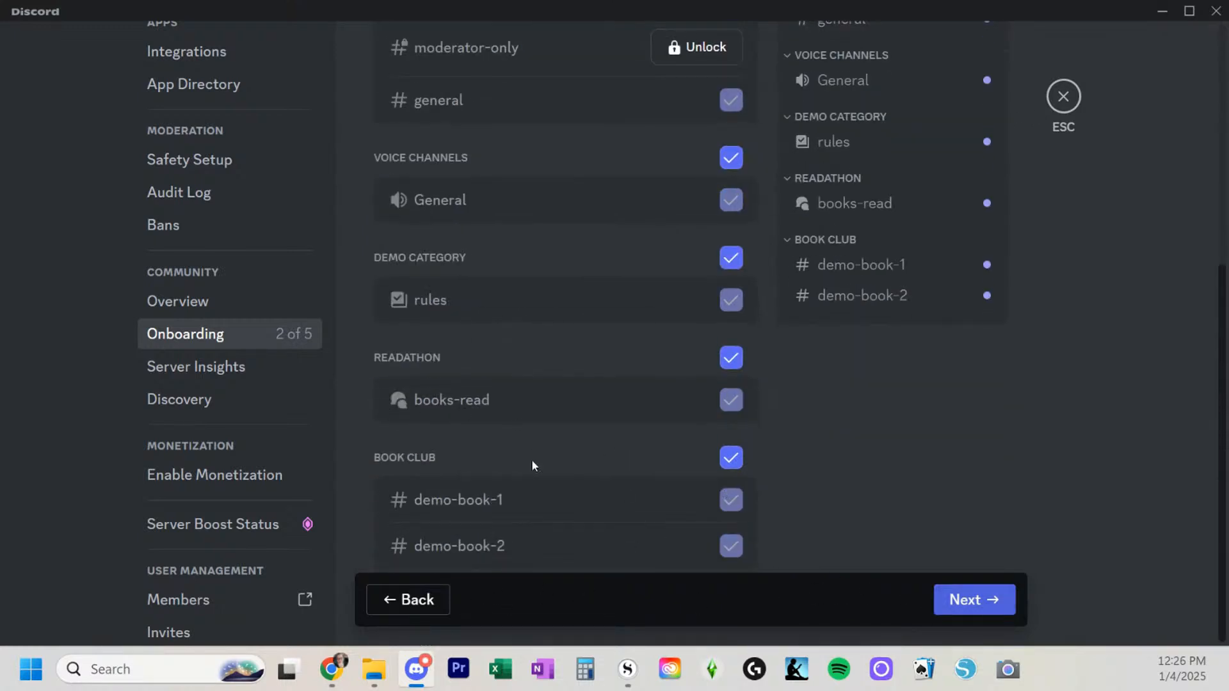
scroll(276, 448, "up", 6)
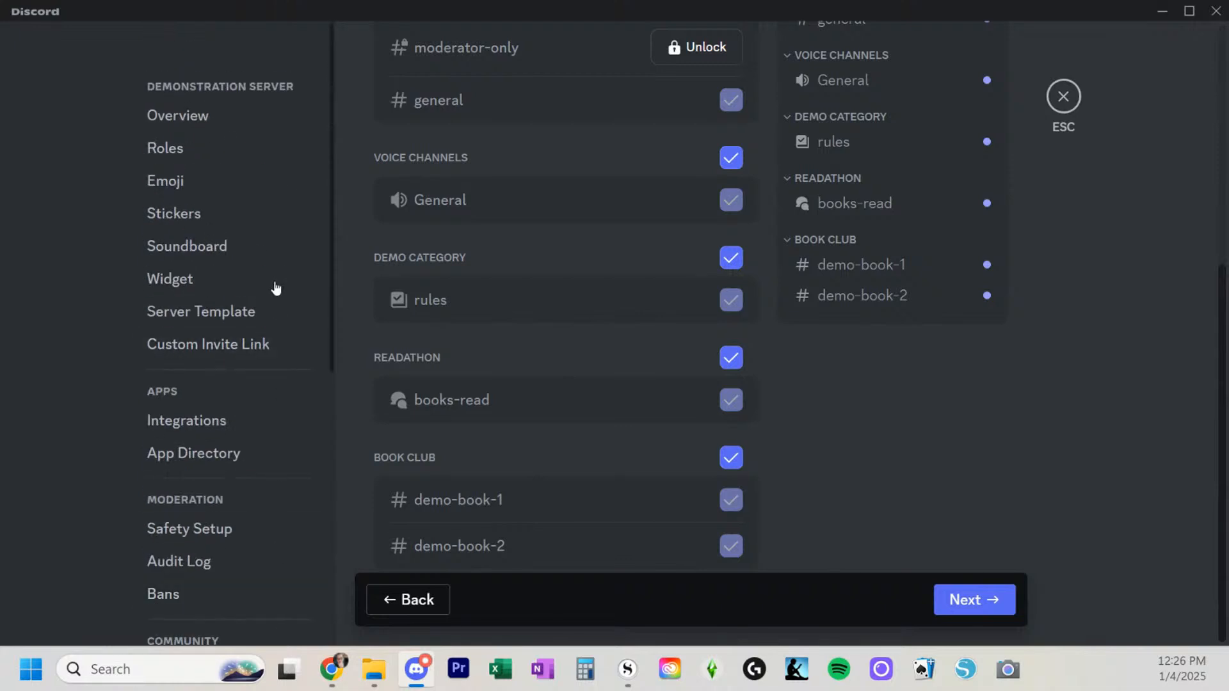
scroll(249, 122, "down", 3)
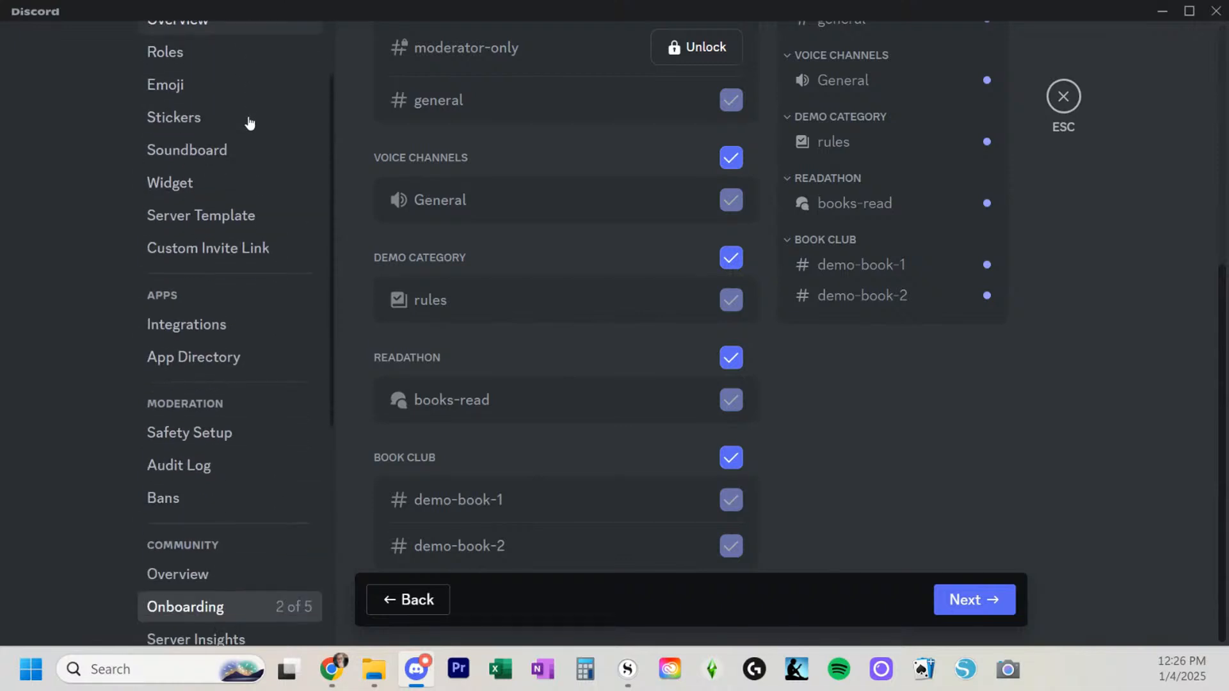
scroll(247, 135, "down", 4)
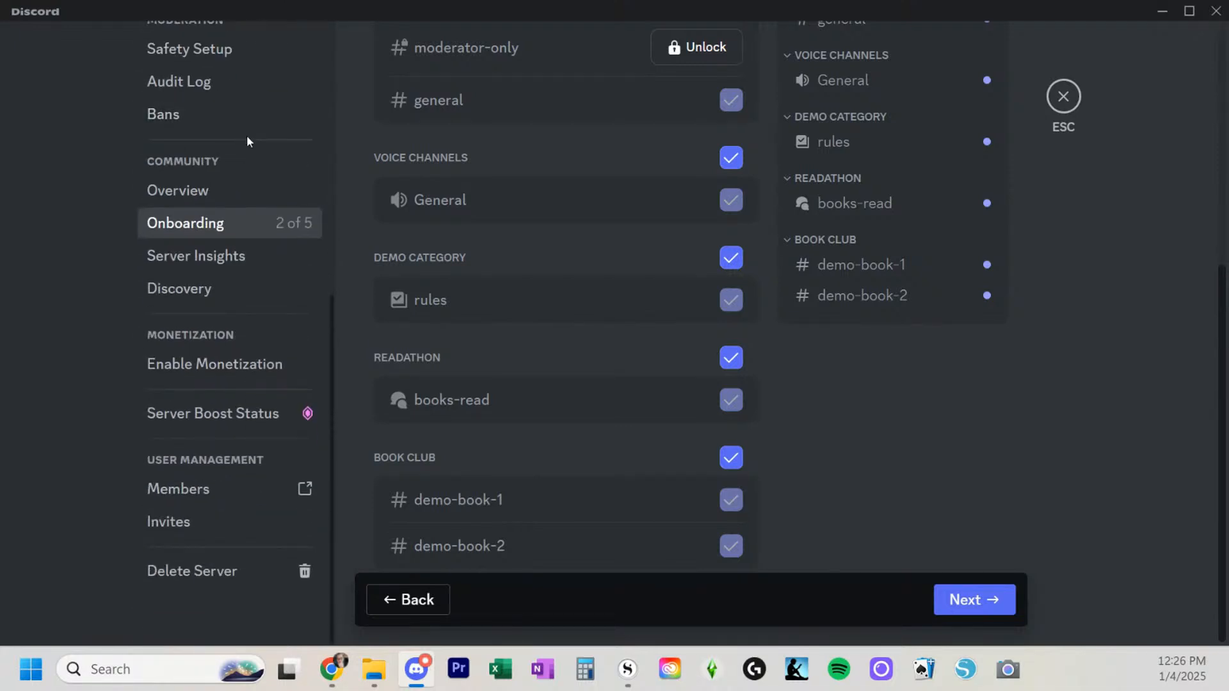
scroll(248, 135, "up", 7)
scroll(760, 228, "up", 3)
scroll(760, 230, "up", 3)
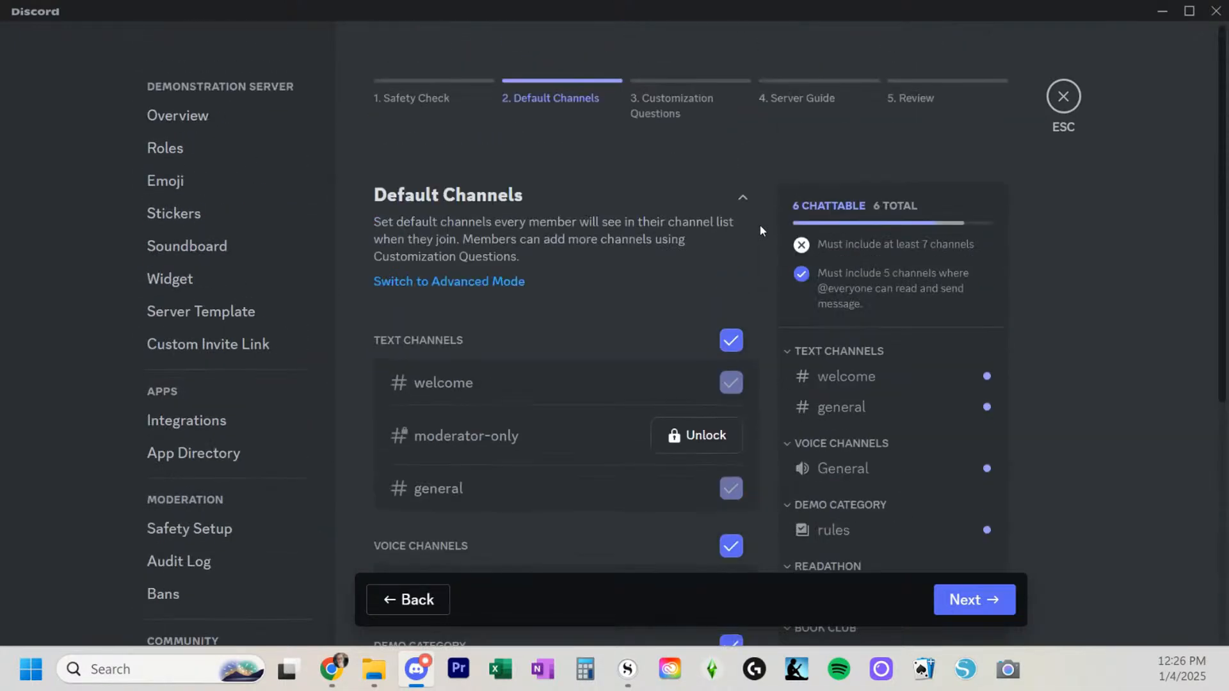
Leave the server settings and create a public text channel named helloooo in the Readathon category
left_click(1074, 110)
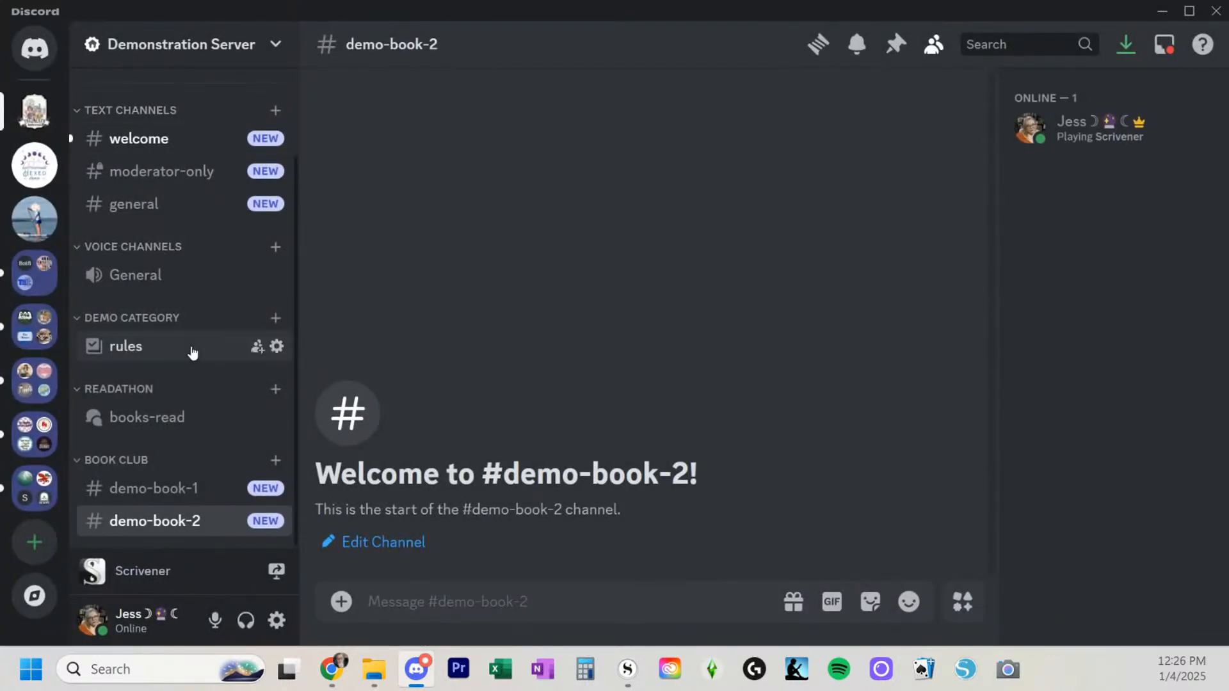
left_click(284, 395)
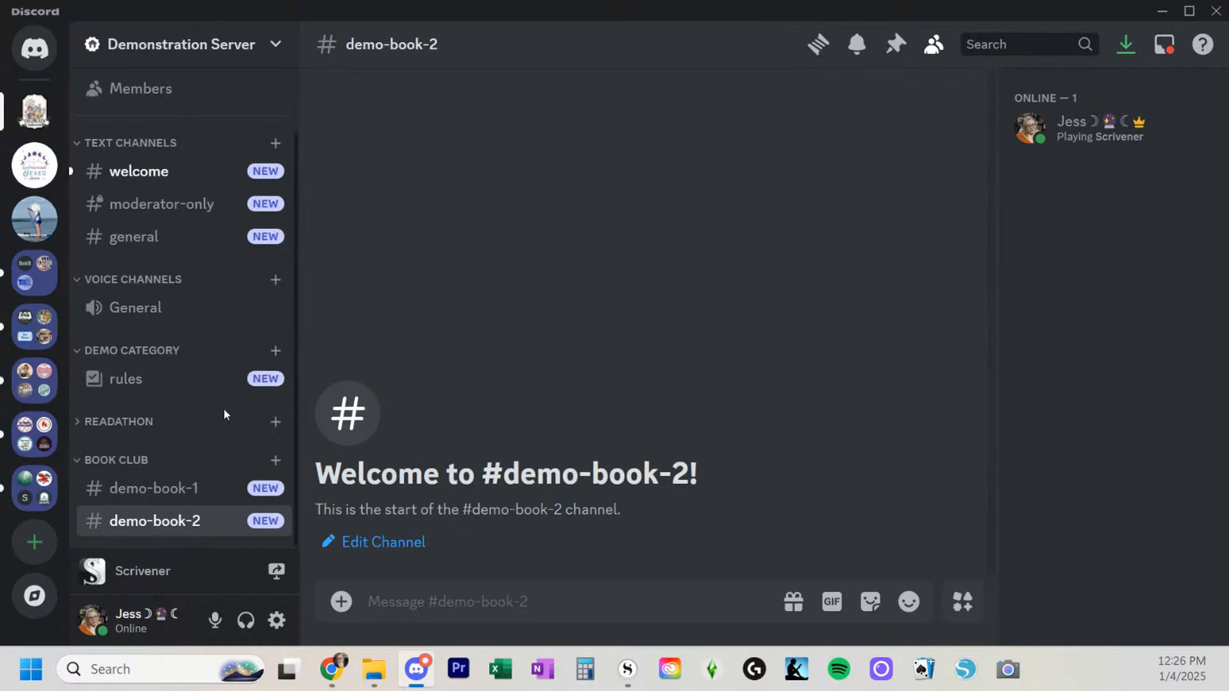
left_click(276, 423)
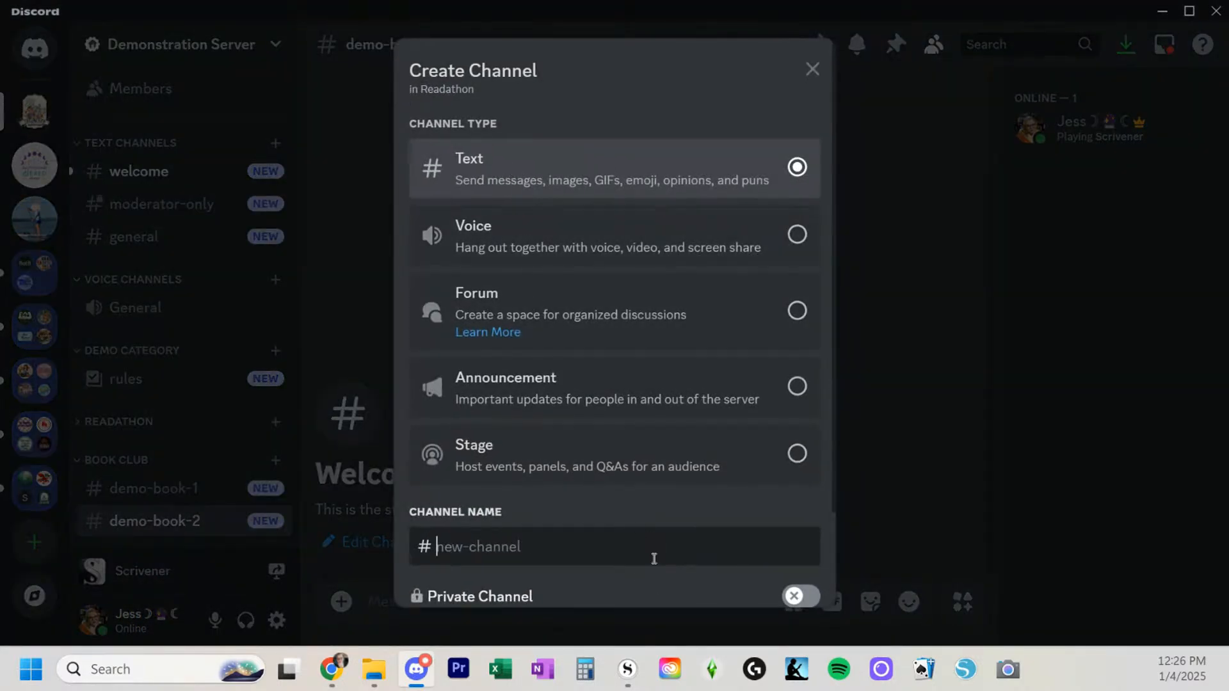
type("hellooo")
scroll(654, 559, "down", 3)
left_click(744, 579)
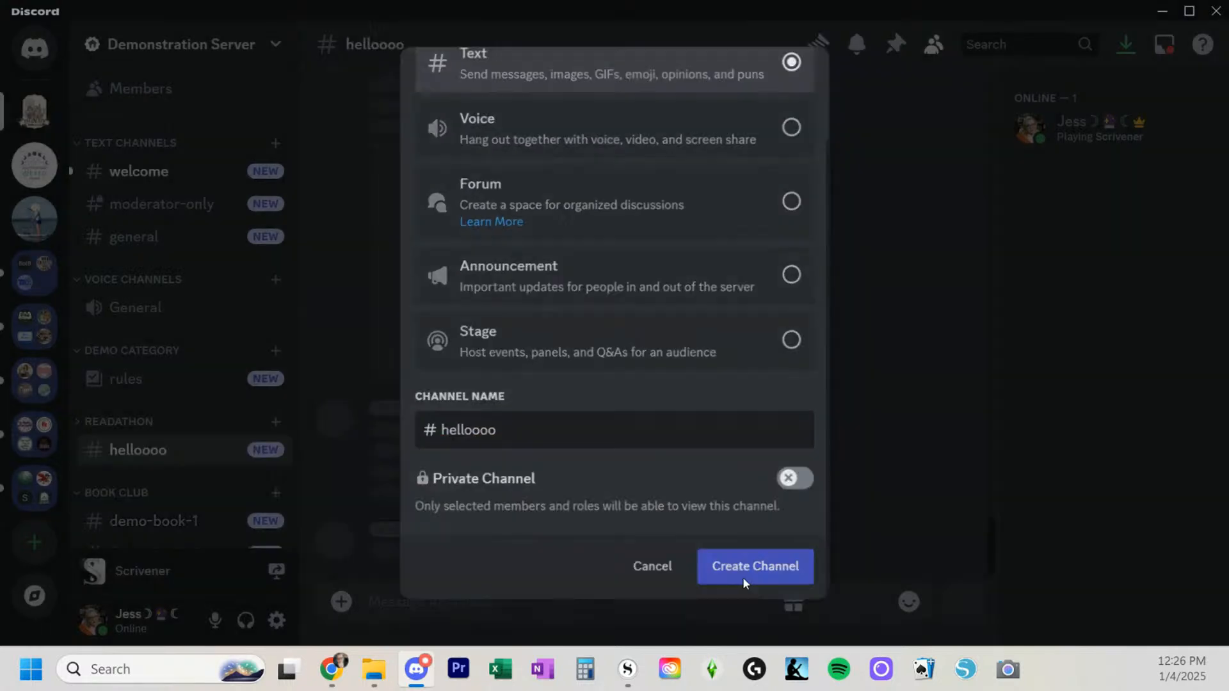
scroll(181, 324, "down", 1)
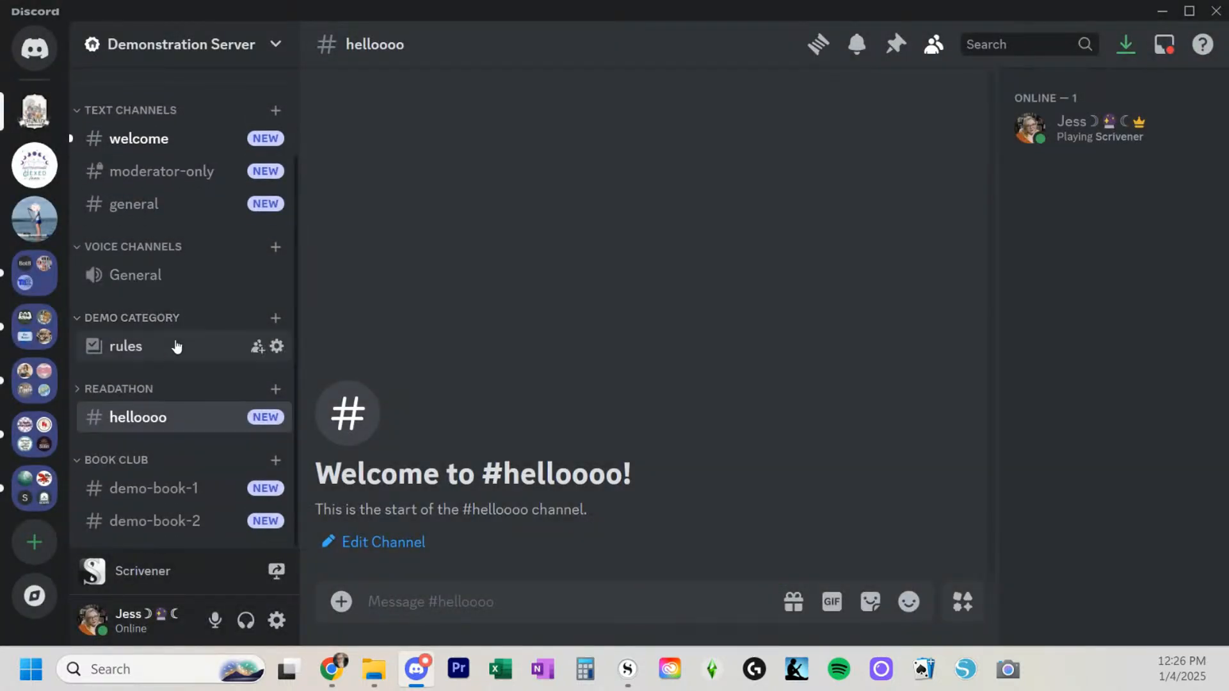
Reopen the onboarding setup in the server settings and check the default channels against the requirements
scroll(177, 347, "up", 3)
left_click(276, 44)
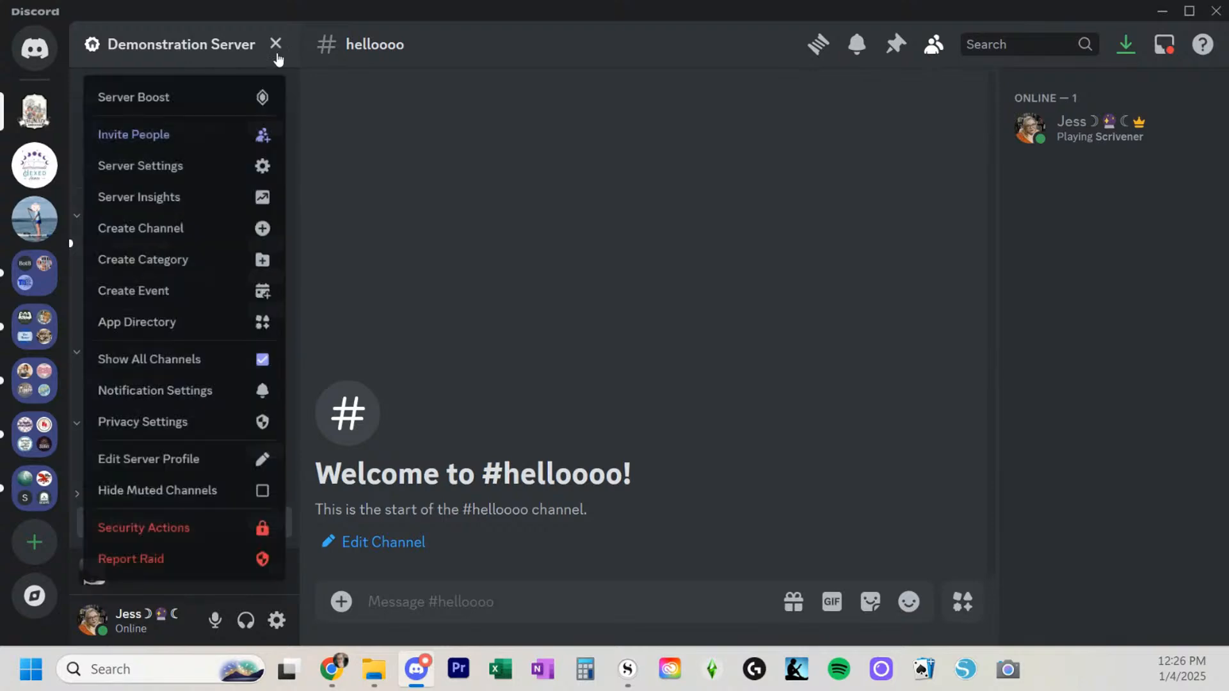
left_click(151, 168)
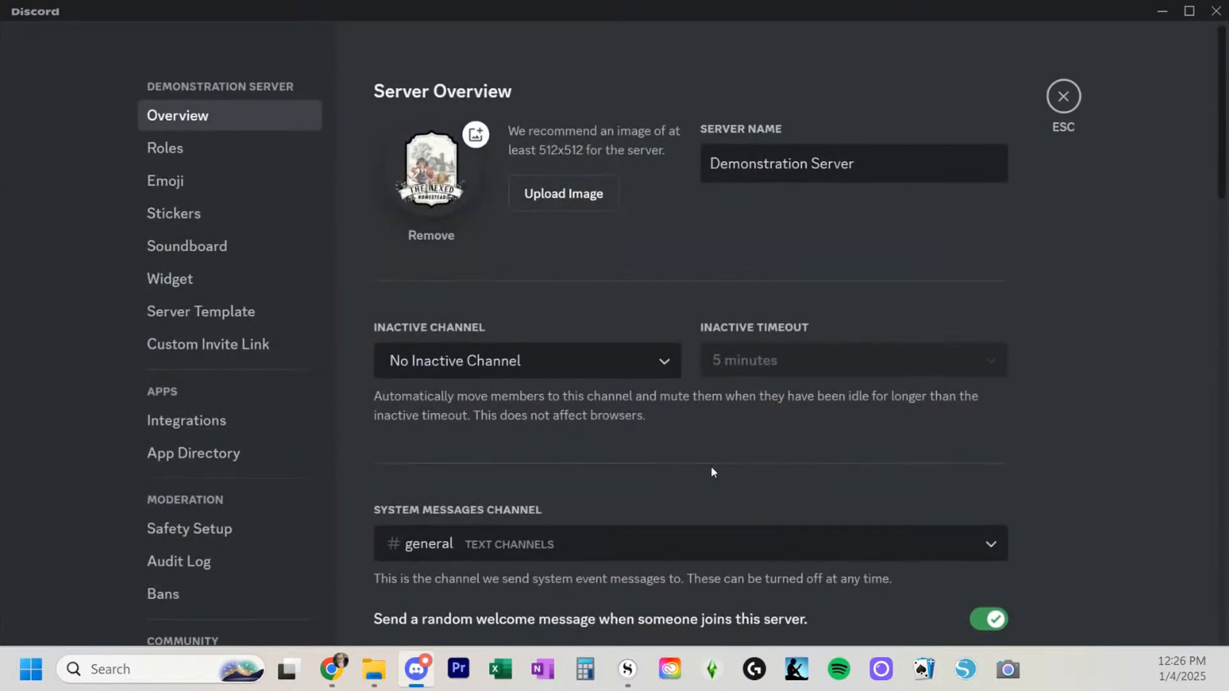
scroll(159, 362, "down", 6)
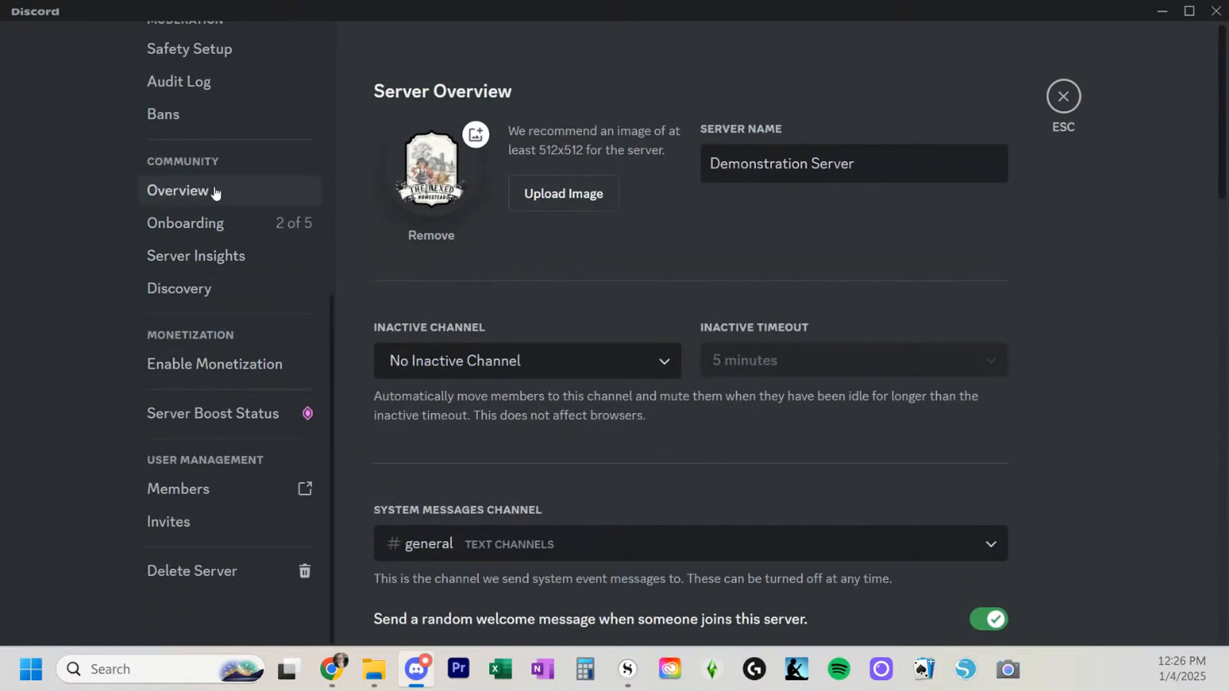
left_click(211, 227)
scroll(916, 314, "down", 5)
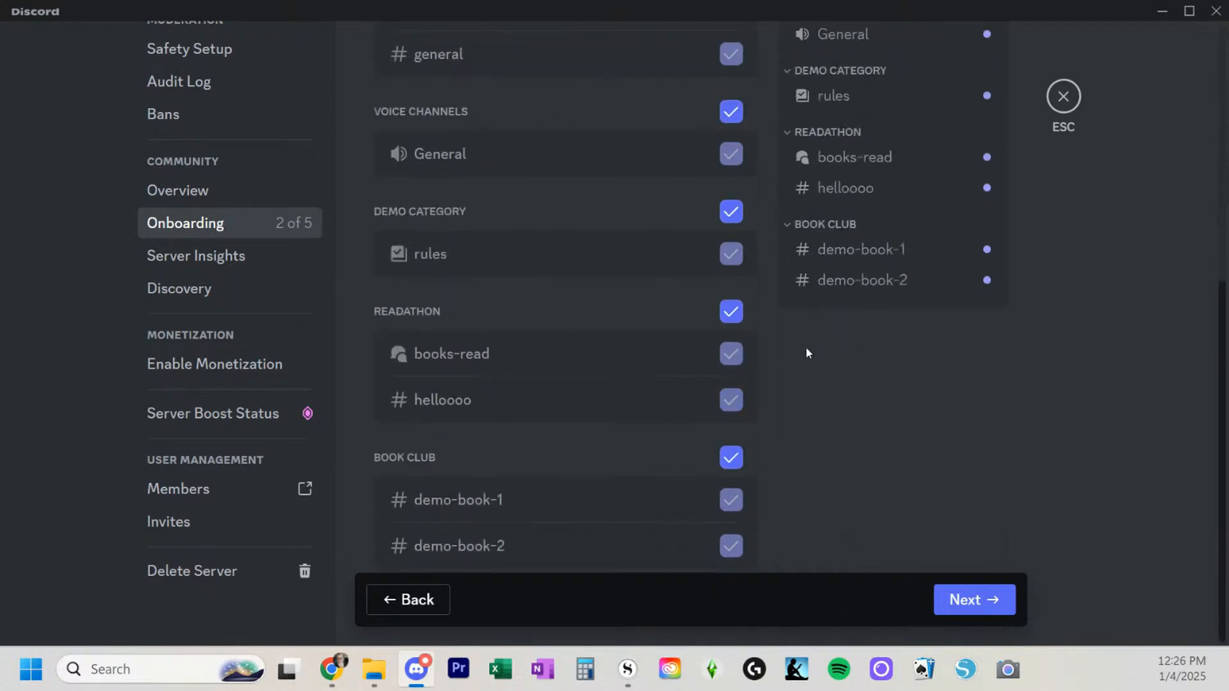
scroll(616, 505, "up", 5)
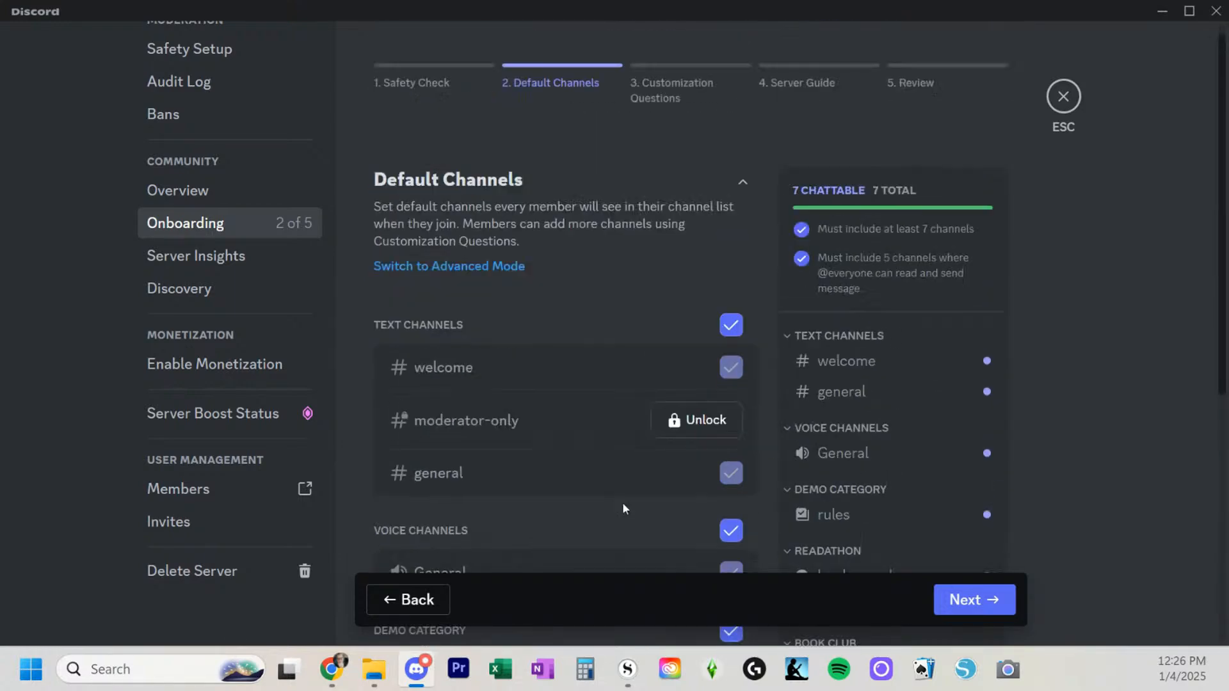
Advance through the remaining onboarding stages to the review and enable onboarding for the server
left_click(978, 591)
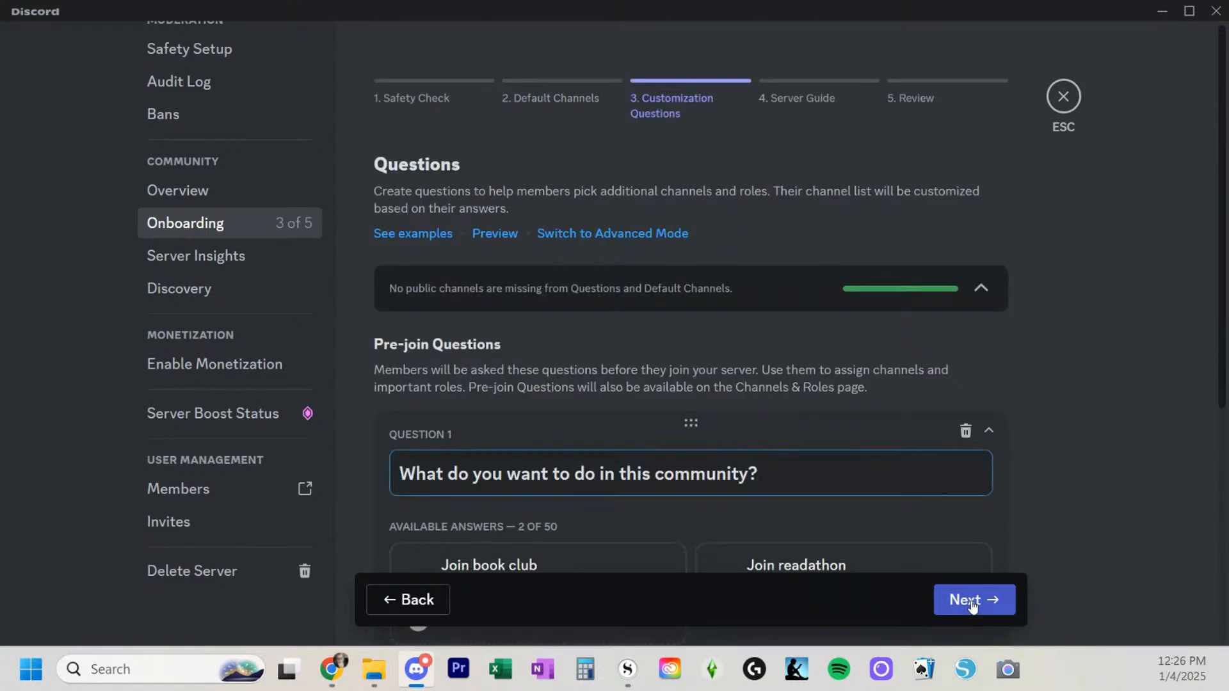
left_click(973, 601)
left_click(973, 601)
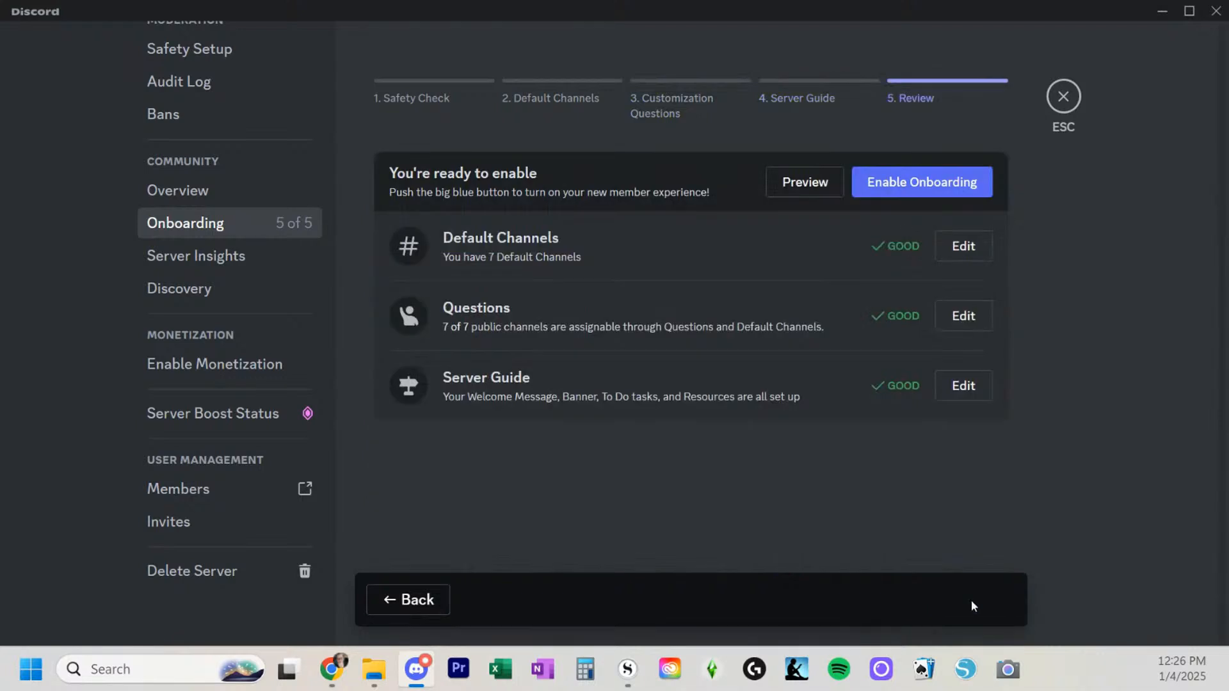
left_click(887, 182)
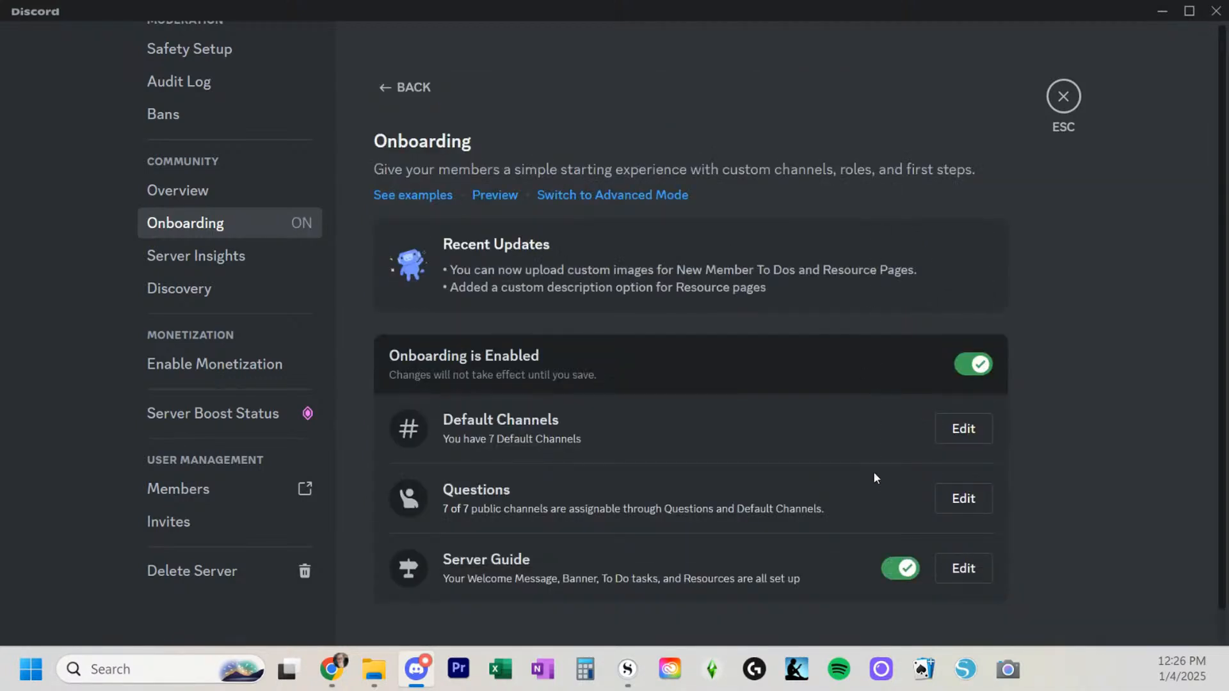
View the enabled onboarding overview and open the Server Insights page
scroll(950, 296, "down", 1)
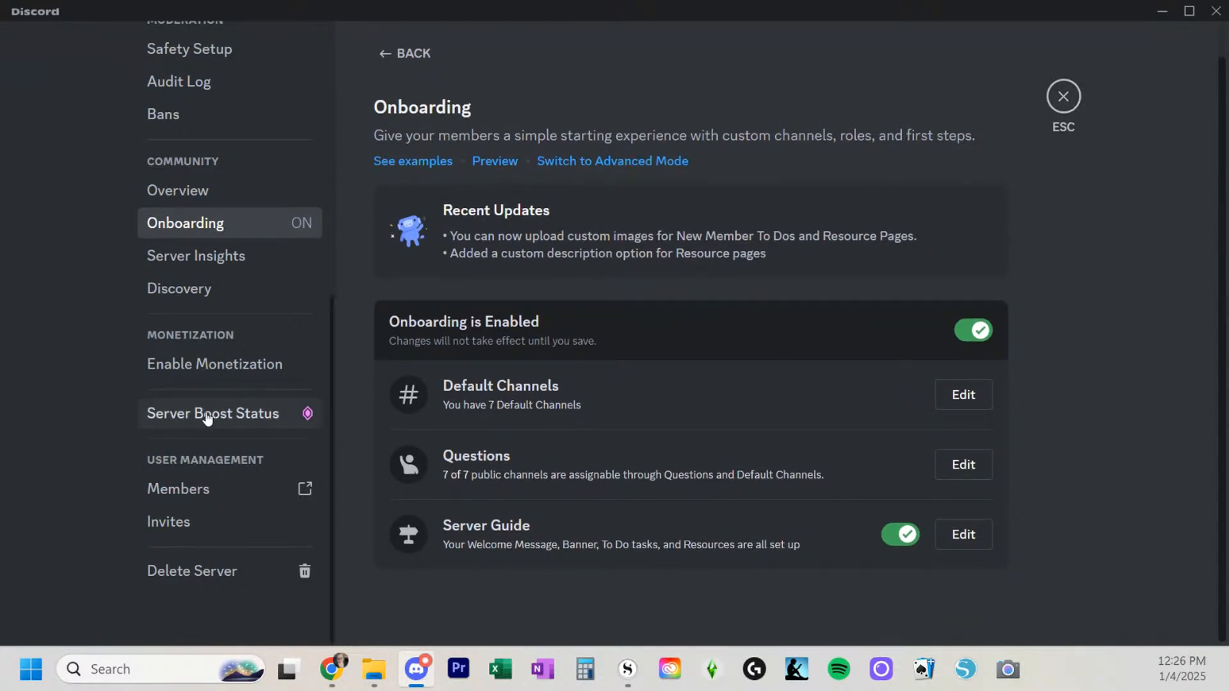
left_click(231, 259)
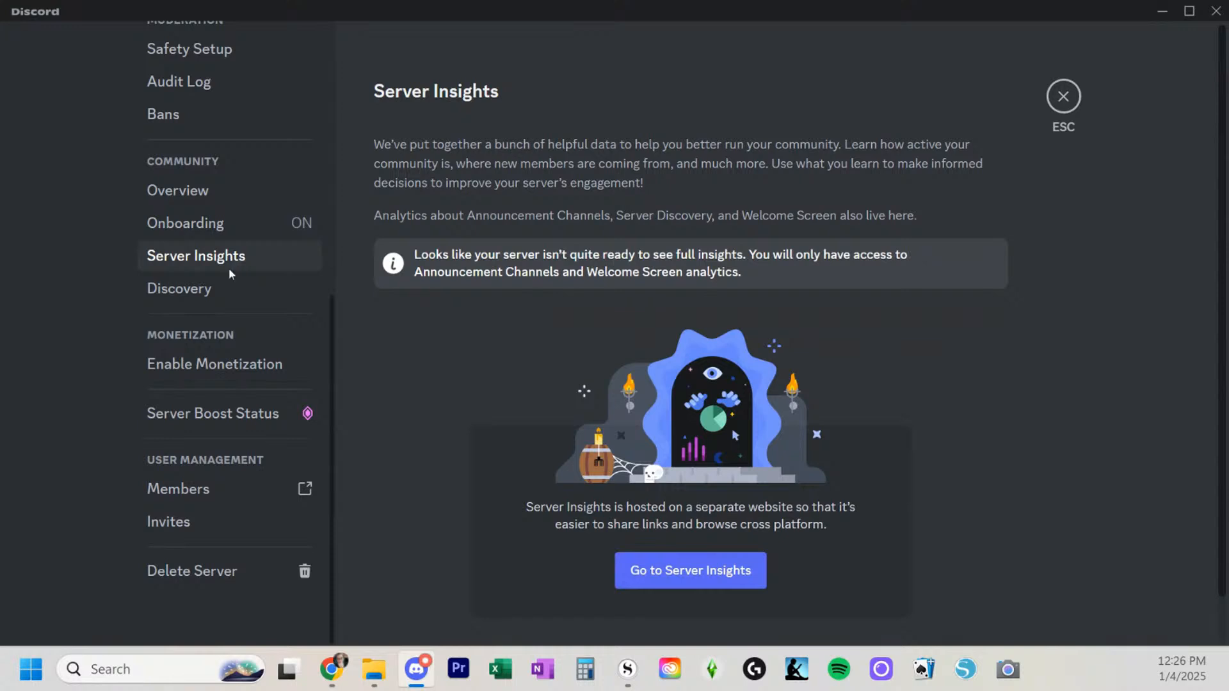
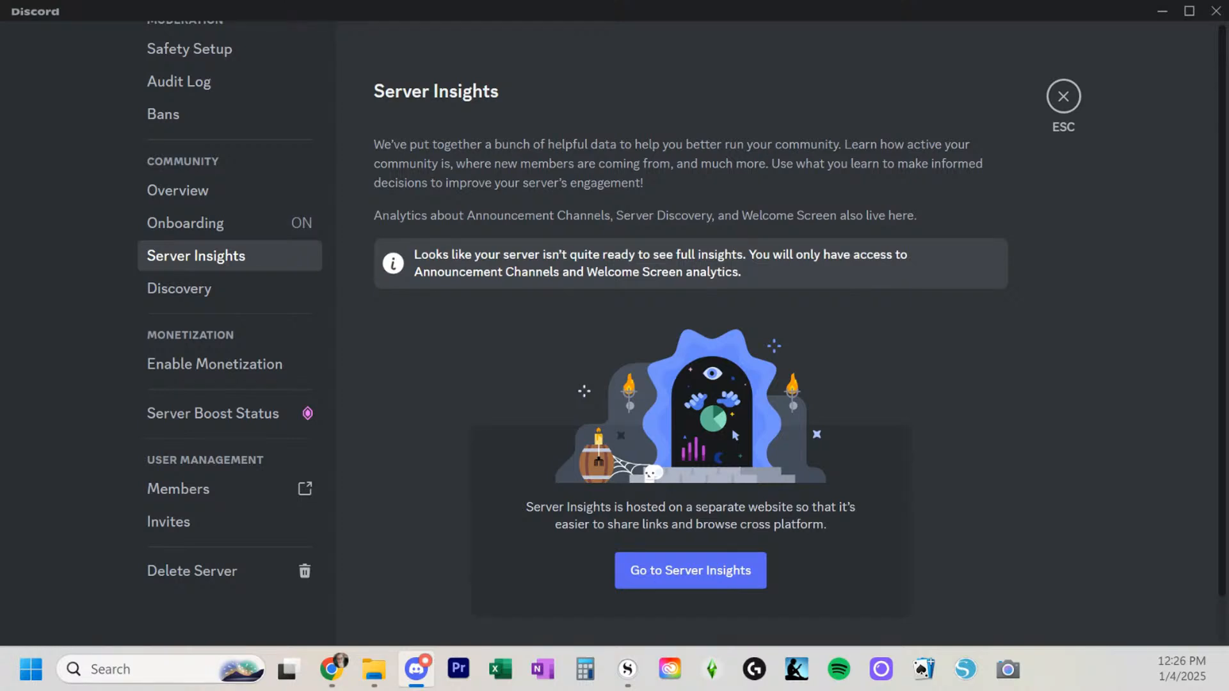
Create a new role in the server's role settings and name it Moderator
scroll(250, 257, "up", 6)
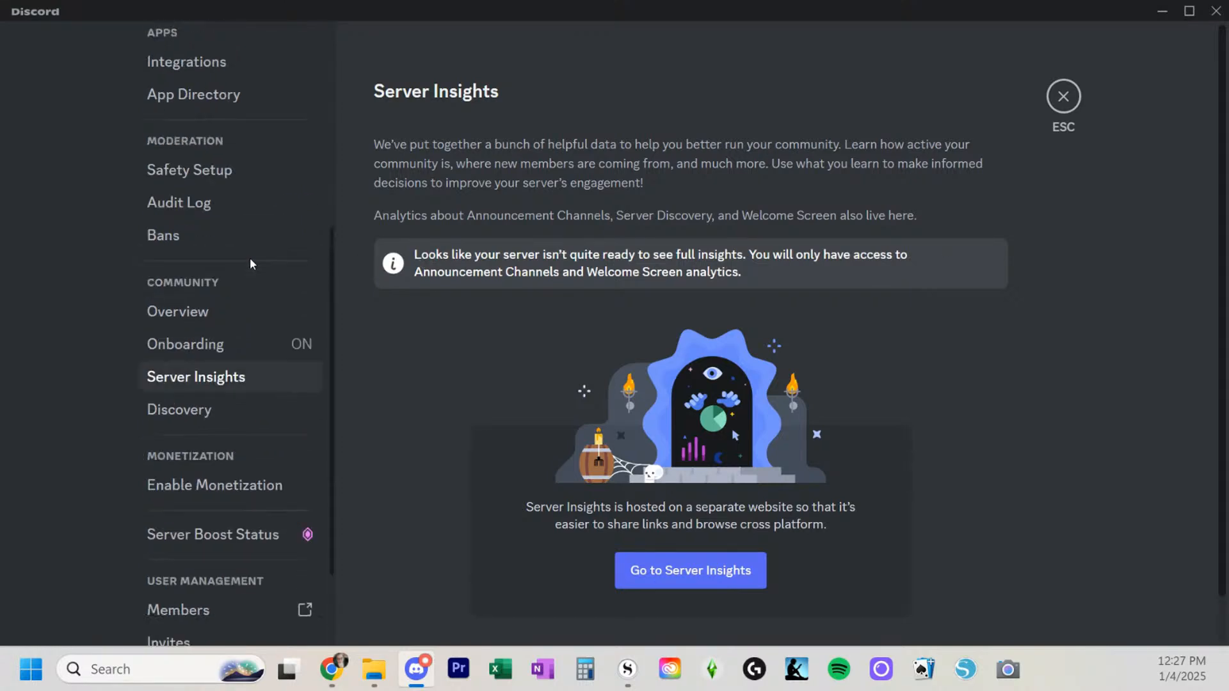
scroll(250, 257, "up", 2)
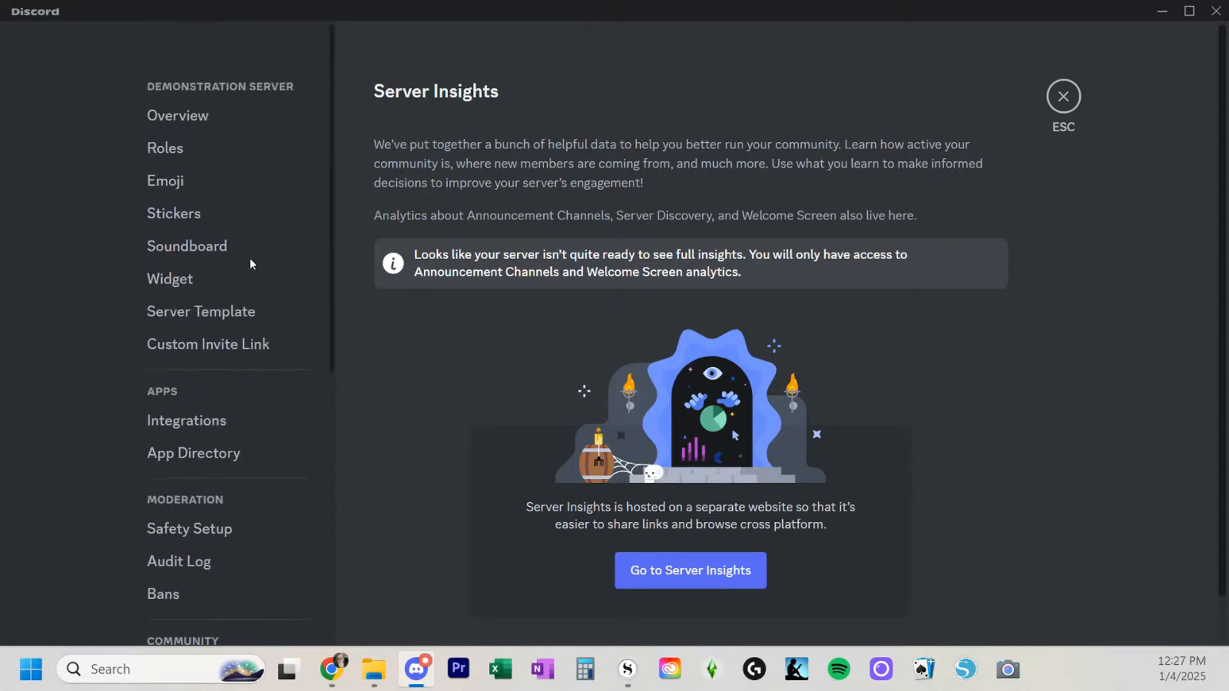
left_click(175, 151)
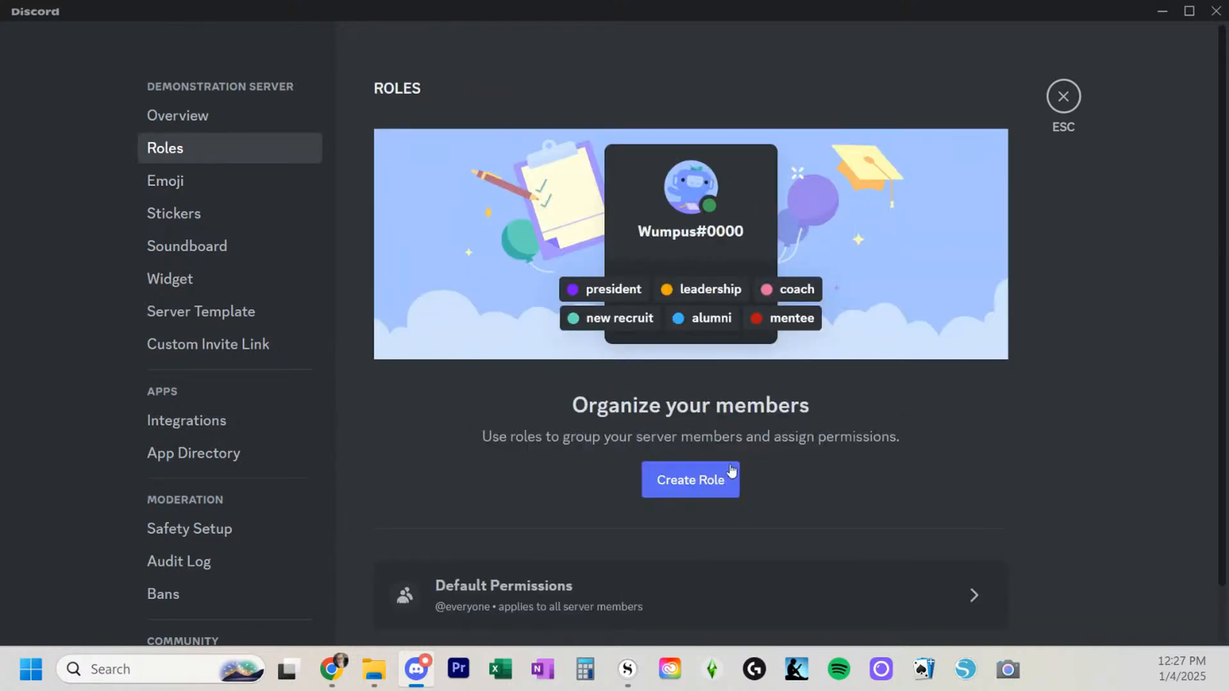
scroll(683, 478, "down", 1)
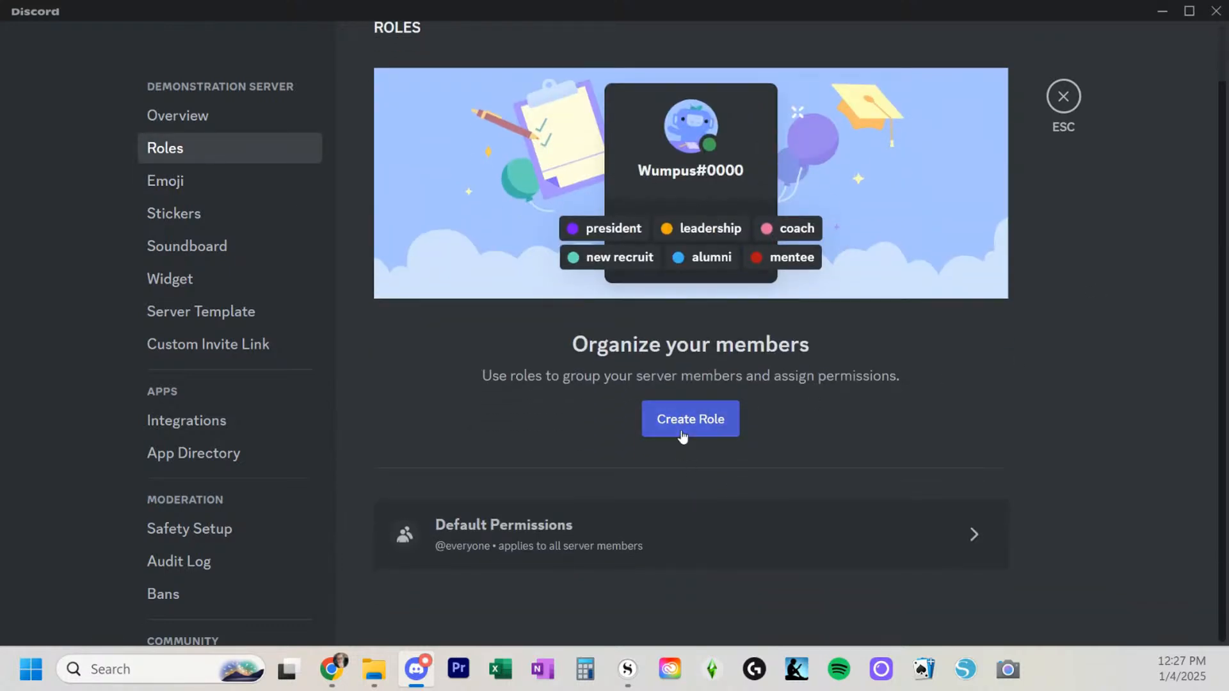
left_click(681, 431)
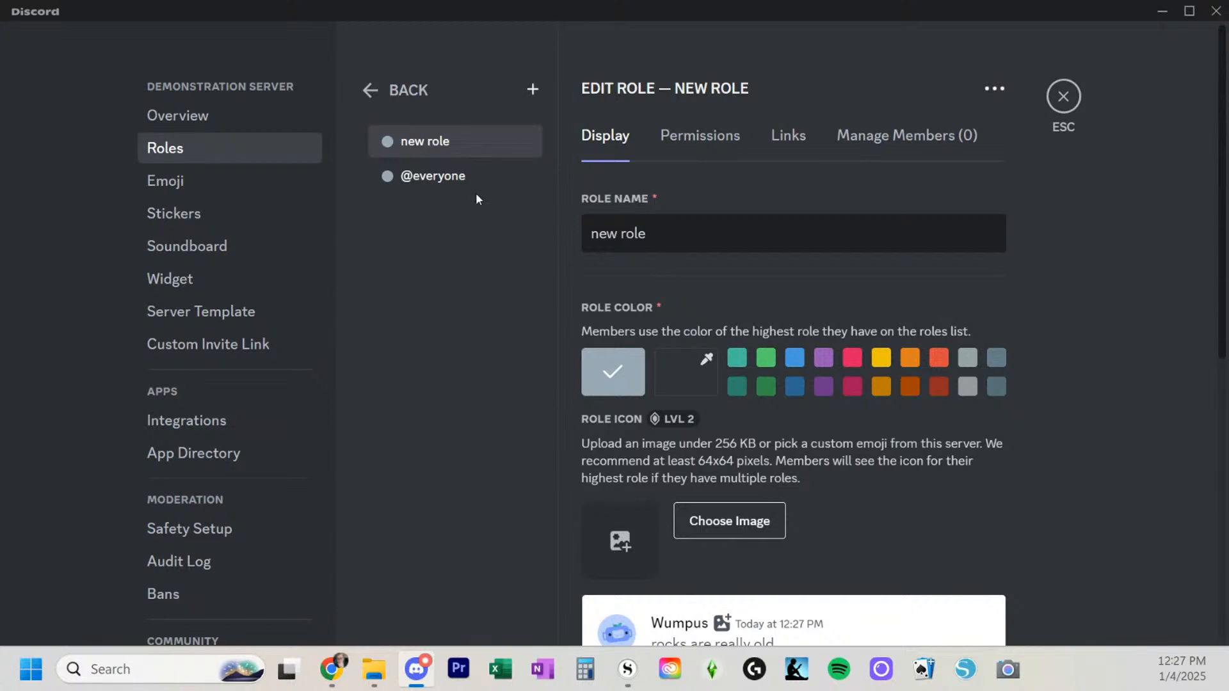
left_click_drag(661, 246, 595, 250)
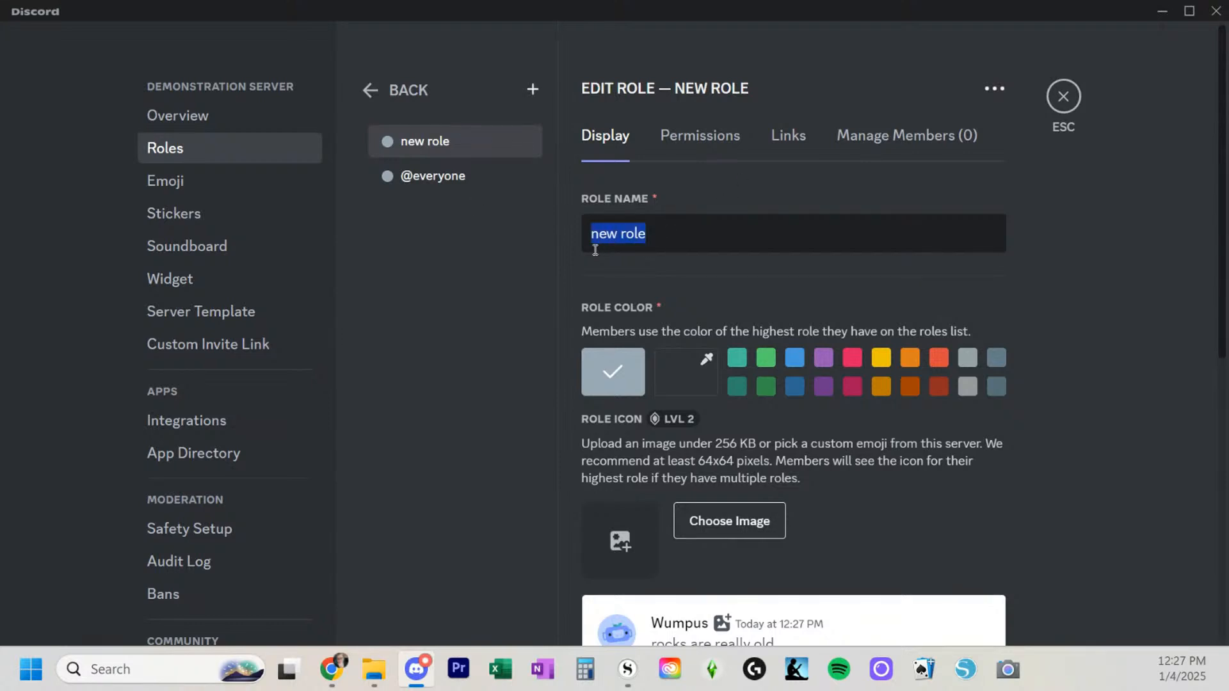
type("Moderator")
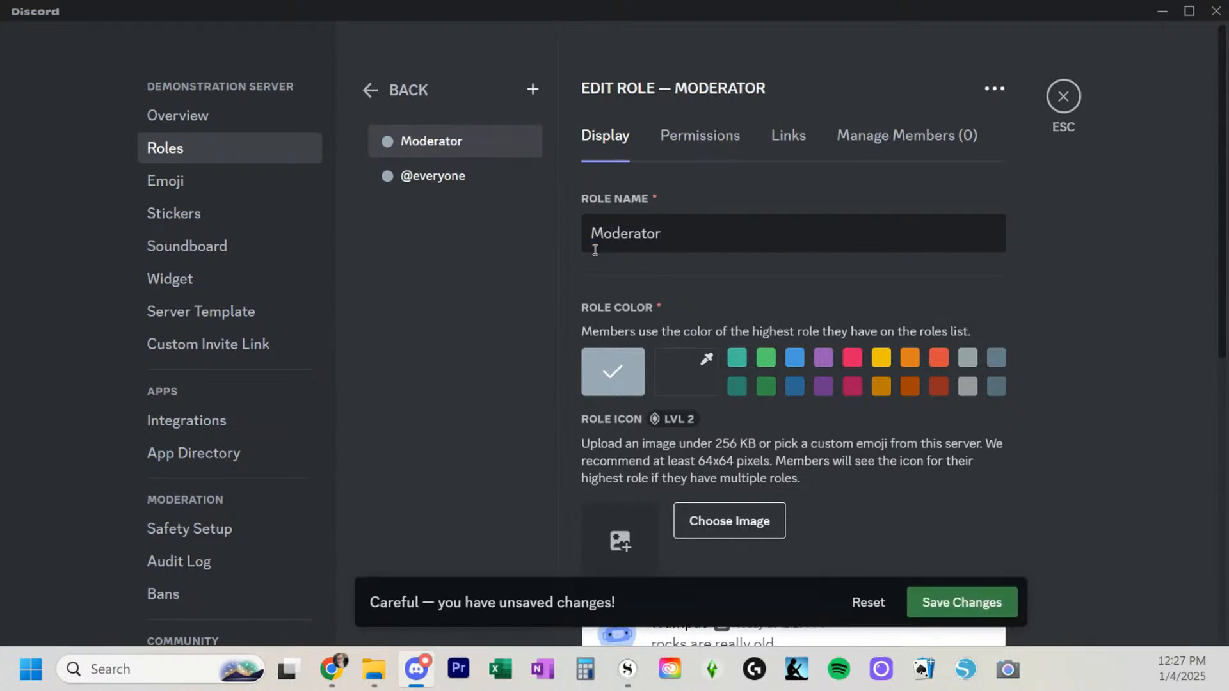
Give the Moderator role a purple colour, display its members separately from online members, and save the changes
left_click(825, 366)
scroll(663, 390, "down", 3)
scroll(693, 510, "down", 4)
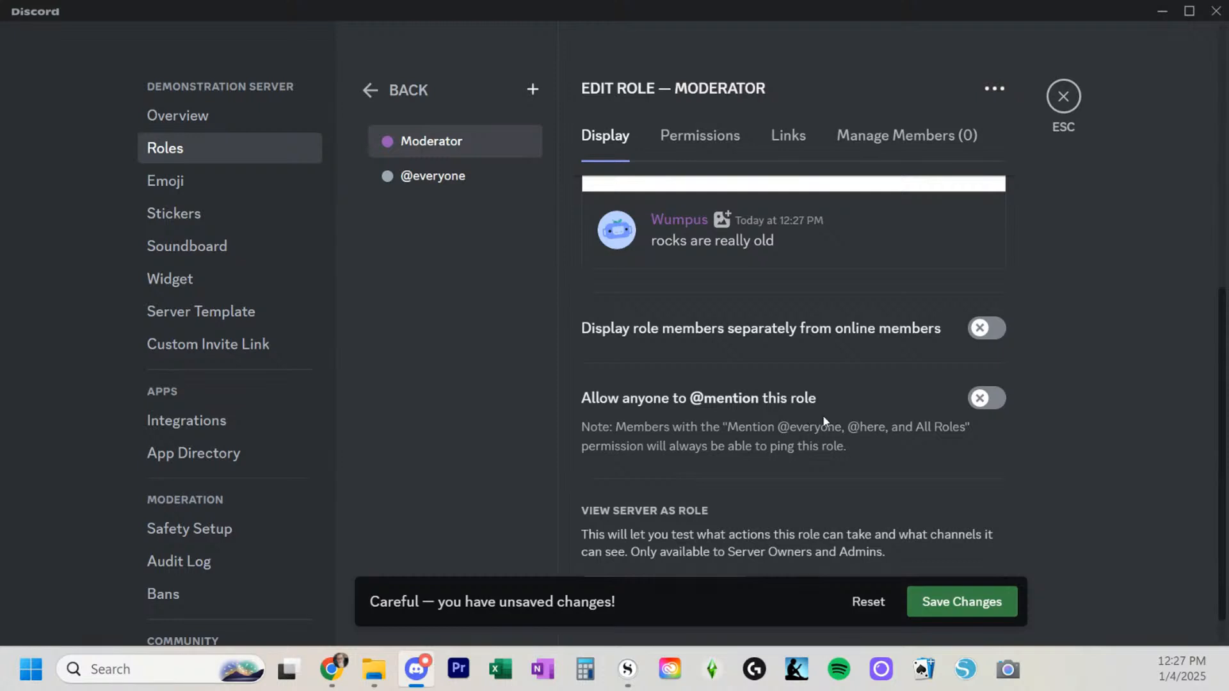
left_click(972, 339)
scroll(960, 370, "down", 1)
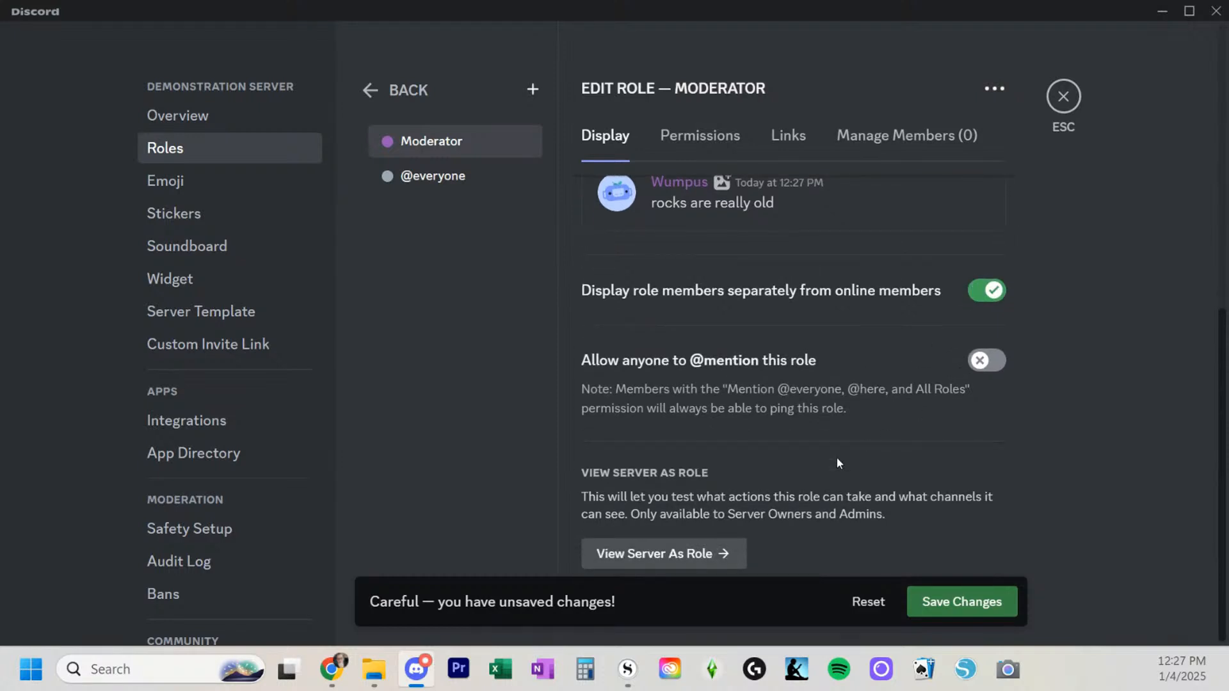
left_click(1002, 608)
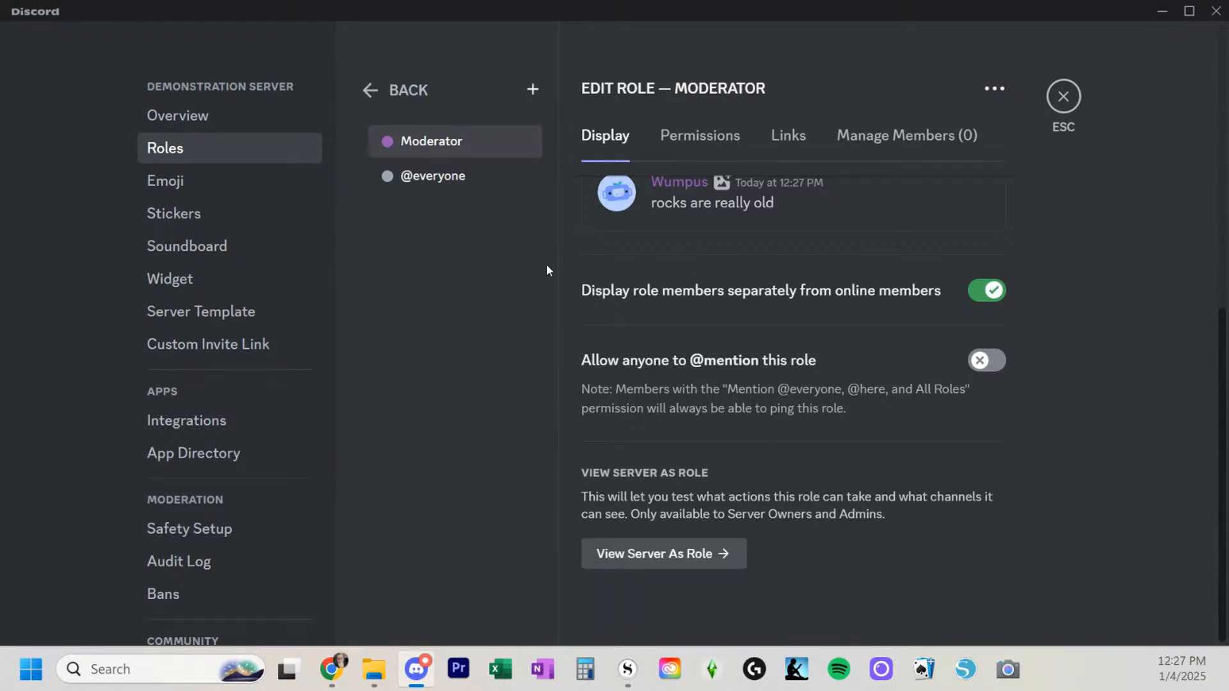
Create a second role named book club member with the bright green colour and save it
scroll(724, 438, "up", 6)
scroll(725, 438, "up", 1)
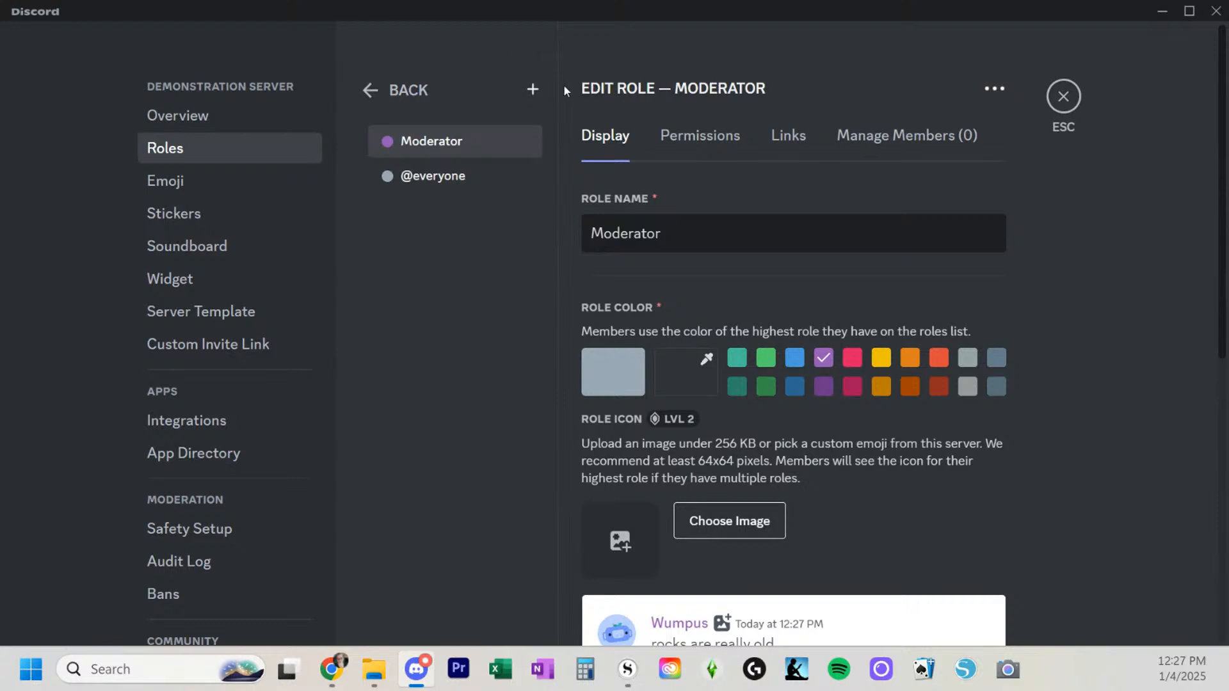
left_click(533, 90)
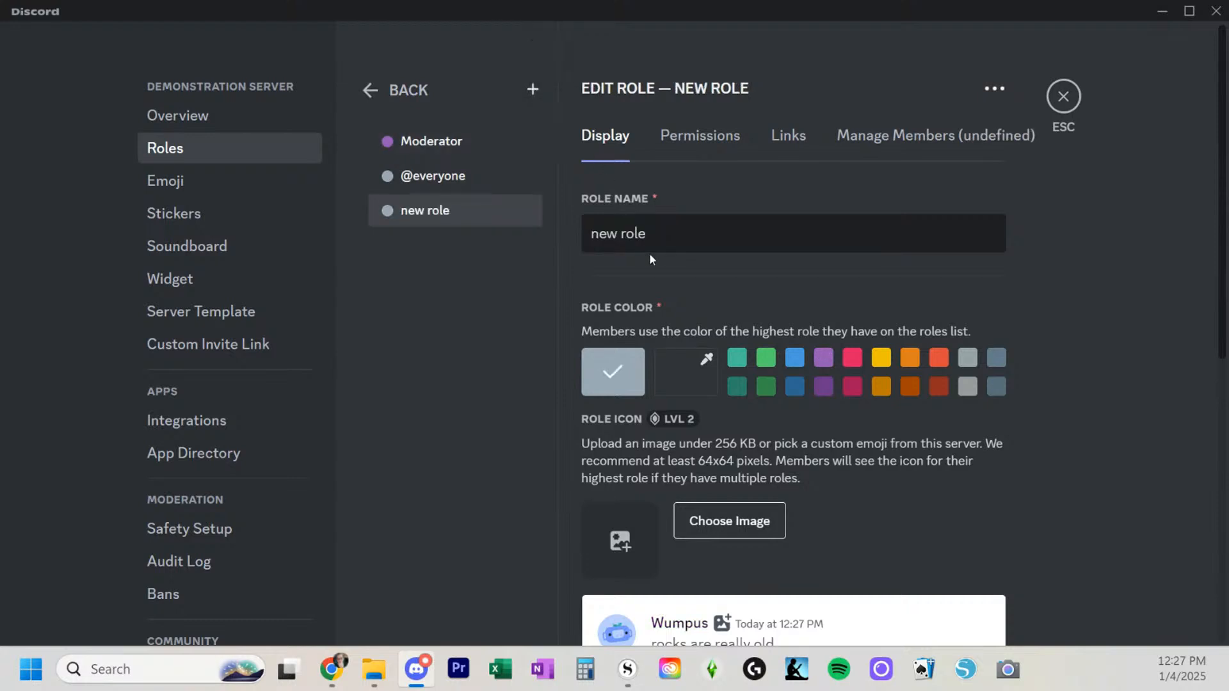
left_click_drag(657, 232, 594, 225)
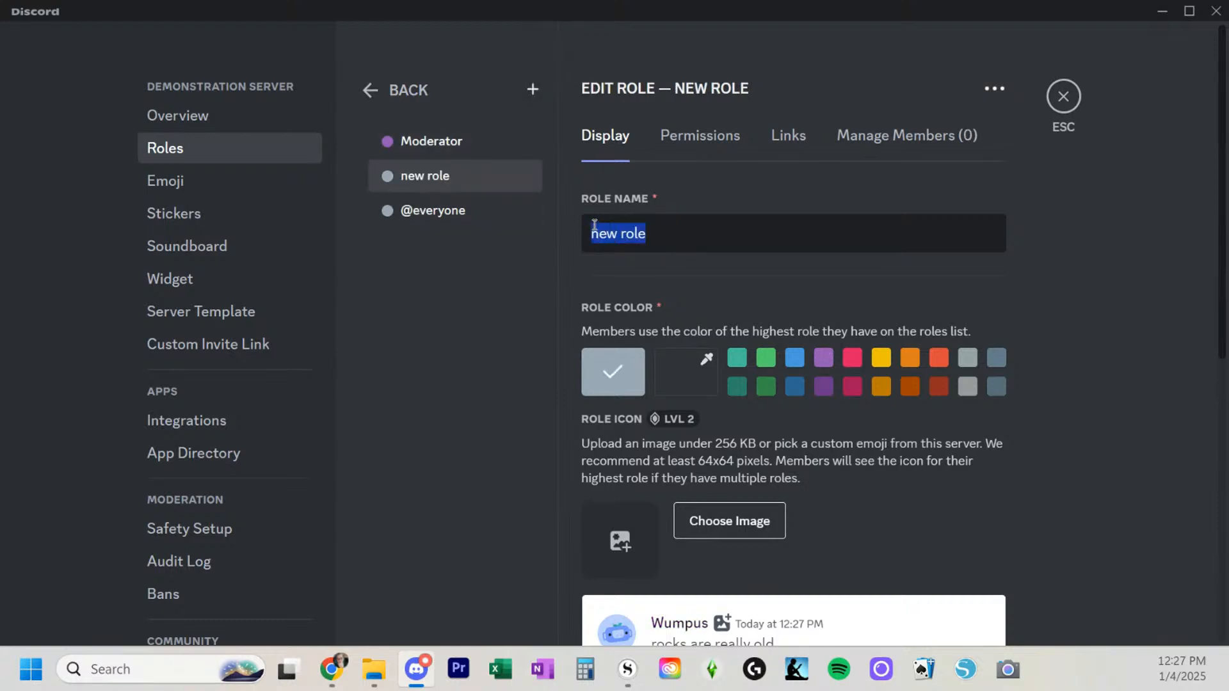
type("book club meme")
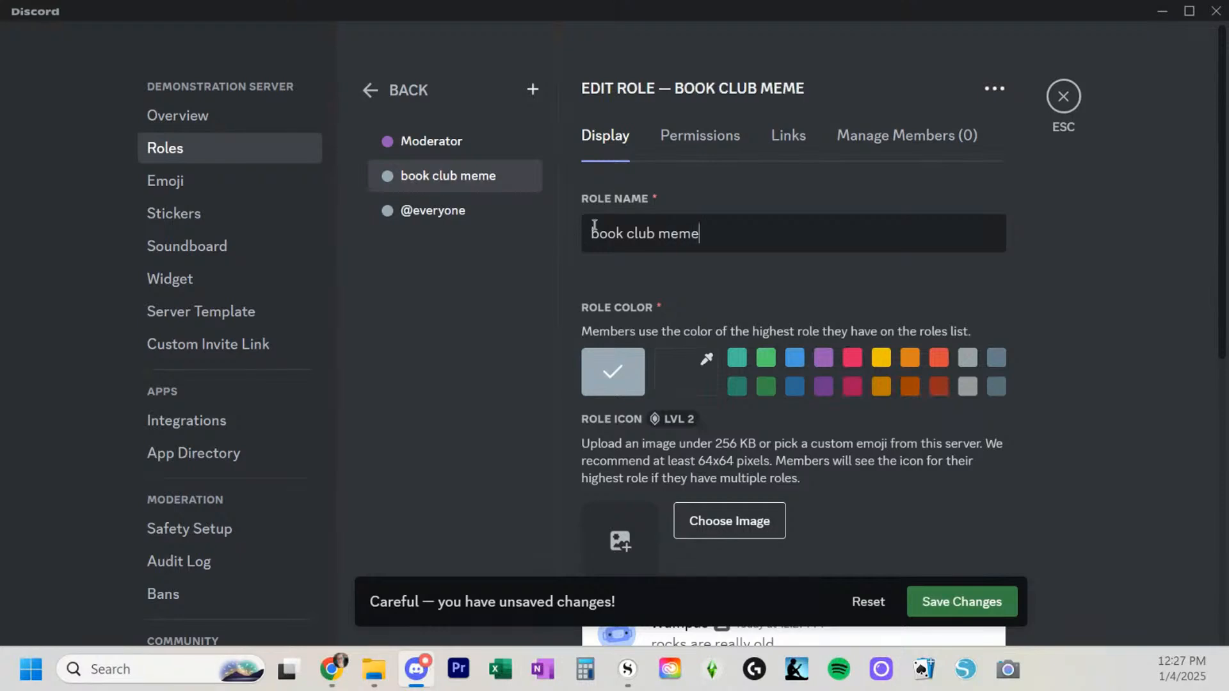
key("BackSpace")
type("ber")
left_click(768, 366)
scroll(768, 366, "down", 8)
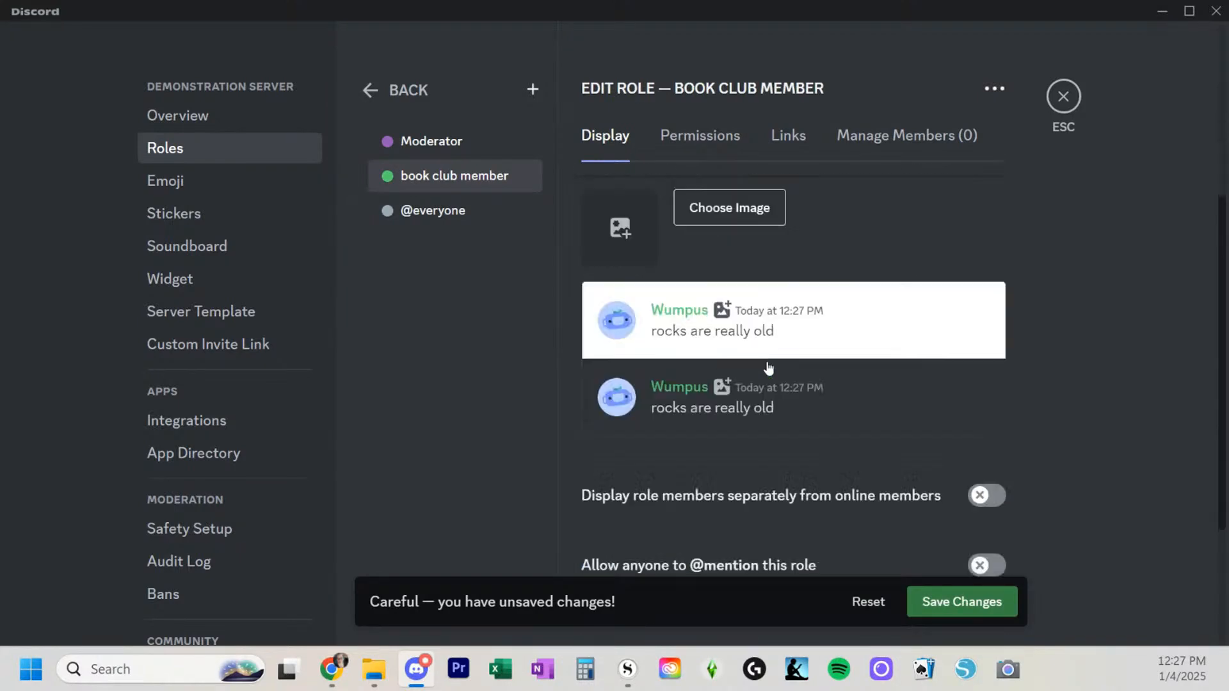
left_click(928, 601)
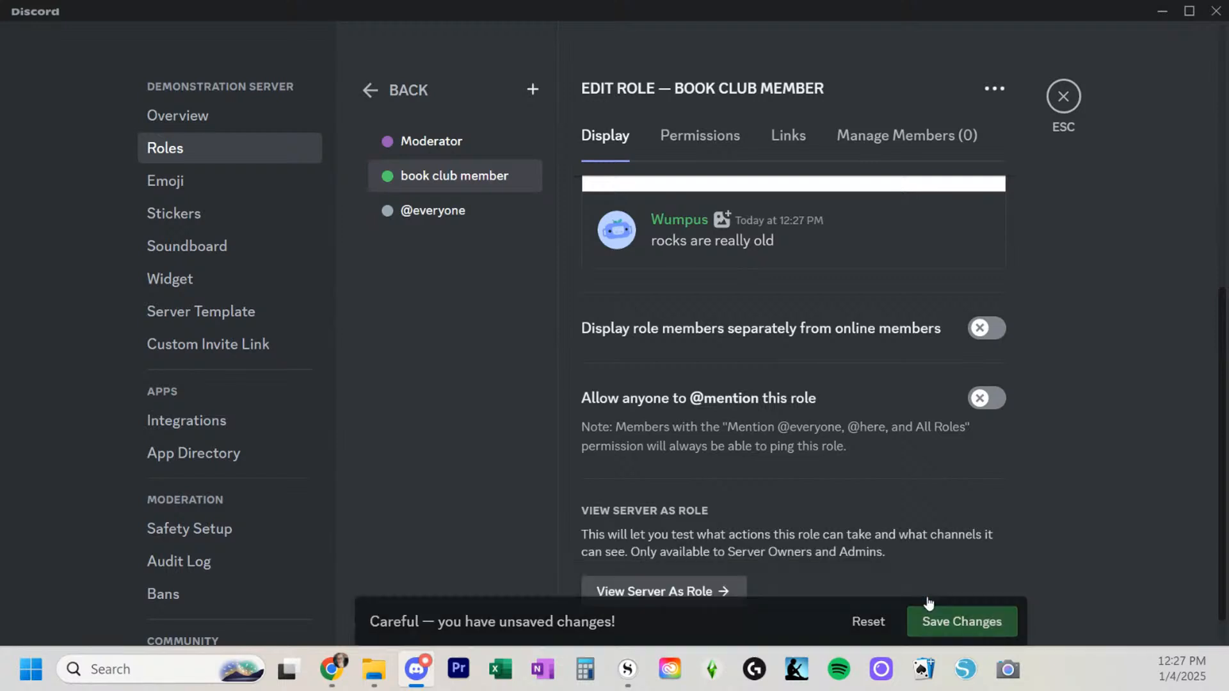
Create a third role named readathon member with the bright red colour and save it
left_click(533, 90)
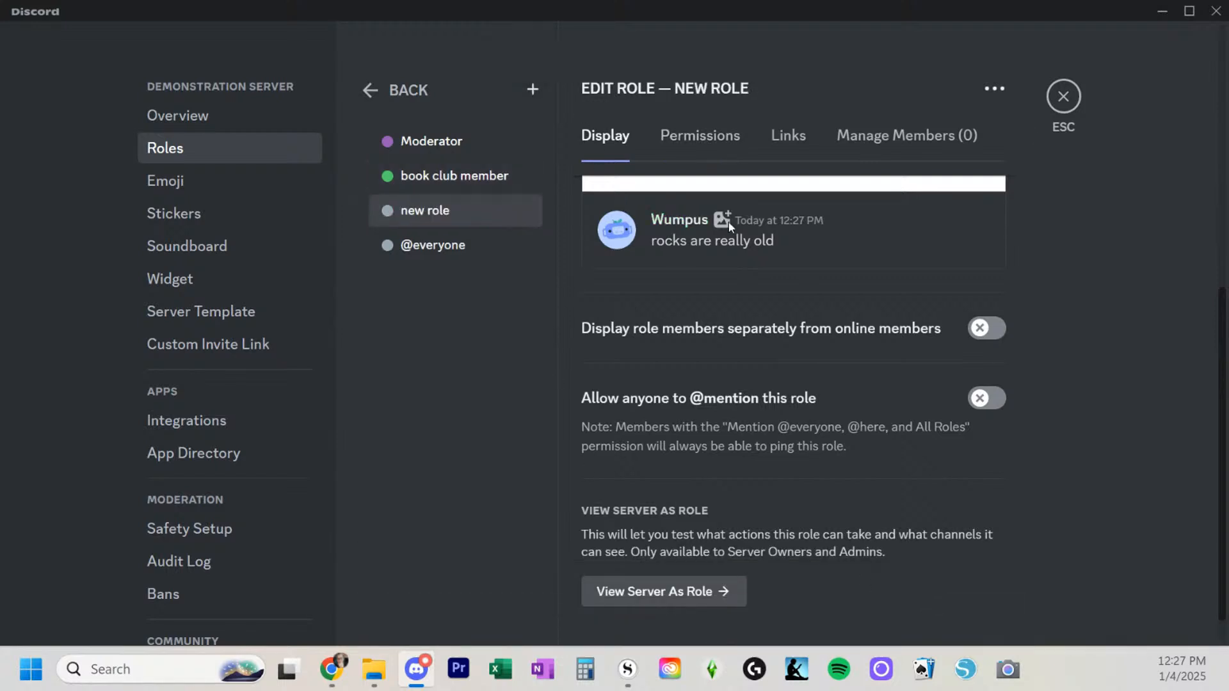
scroll(714, 241, "up", 6)
double_click(715, 240)
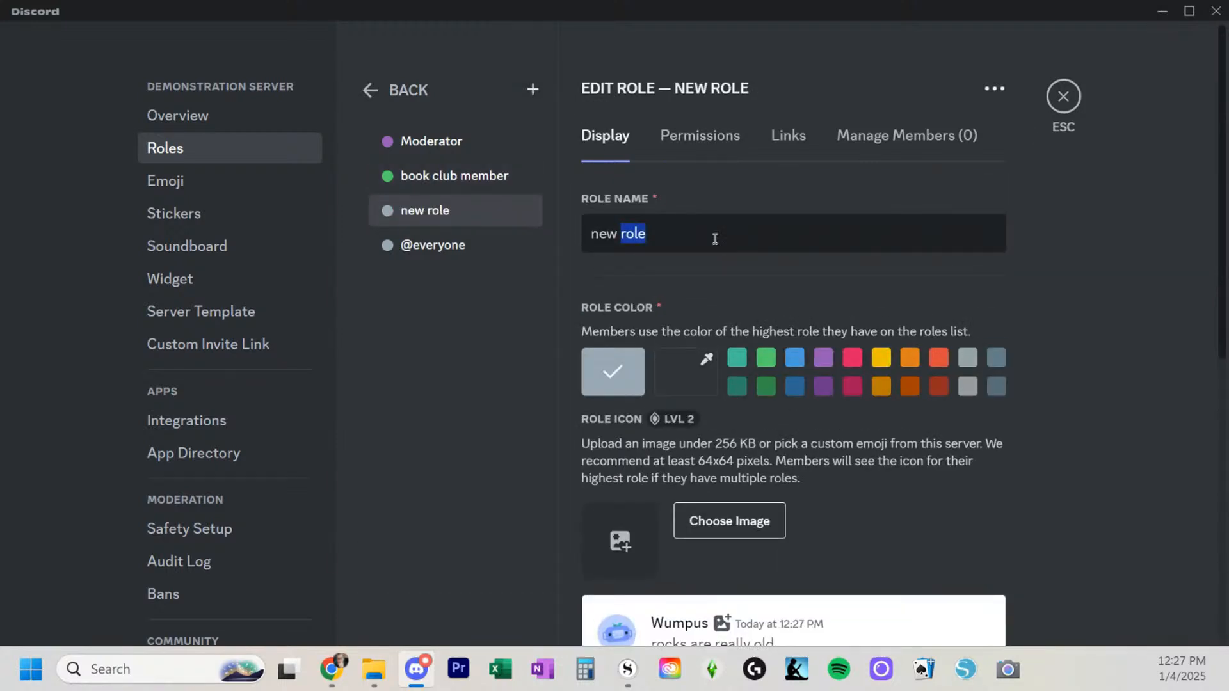
left_click_drag(714, 241, 581, 235)
type("readathon member")
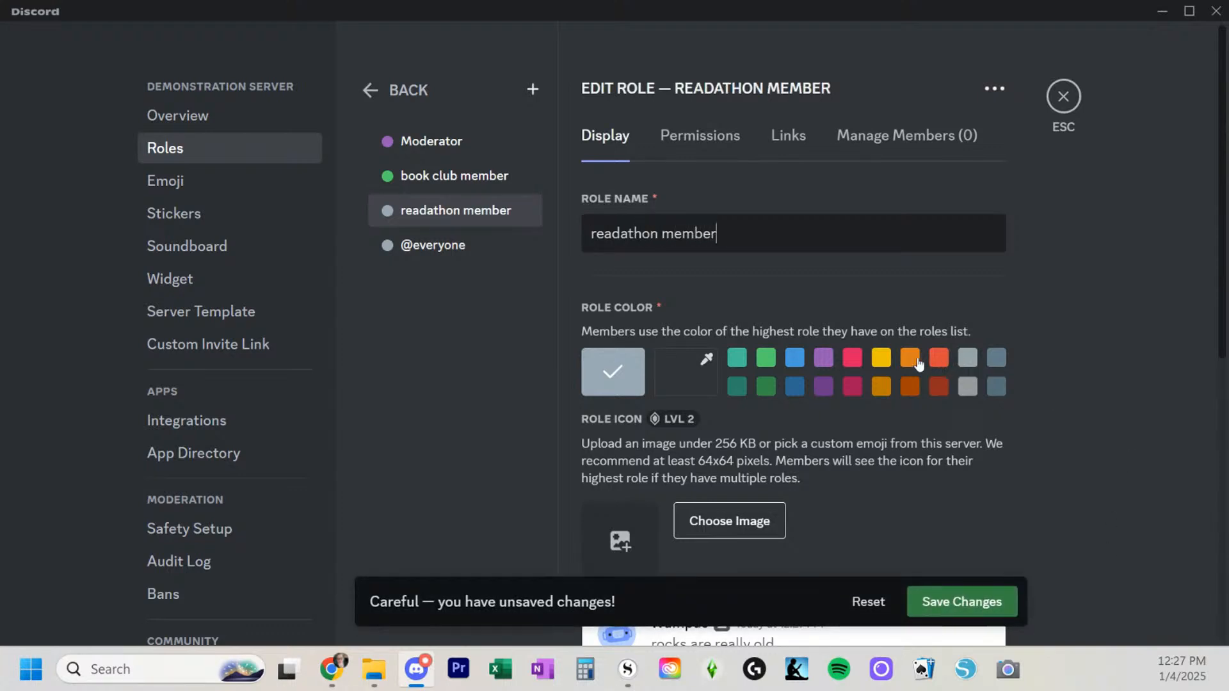
left_click(937, 360)
scroll(937, 416, "down", 5)
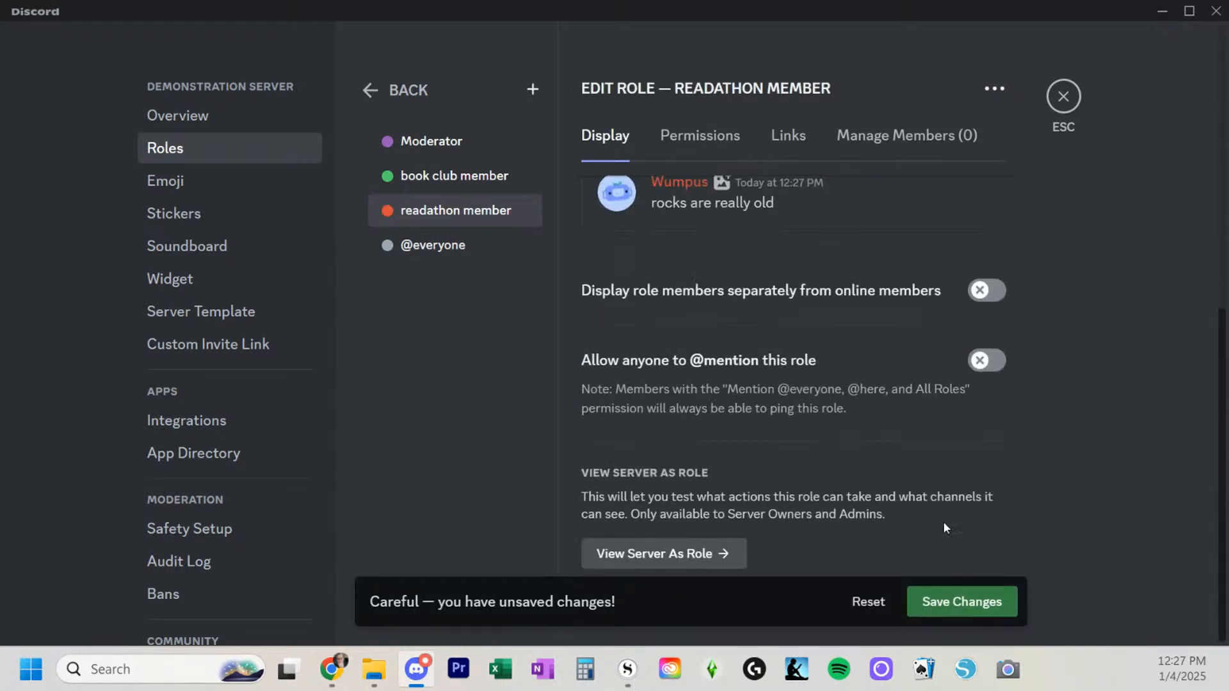
left_click(958, 601)
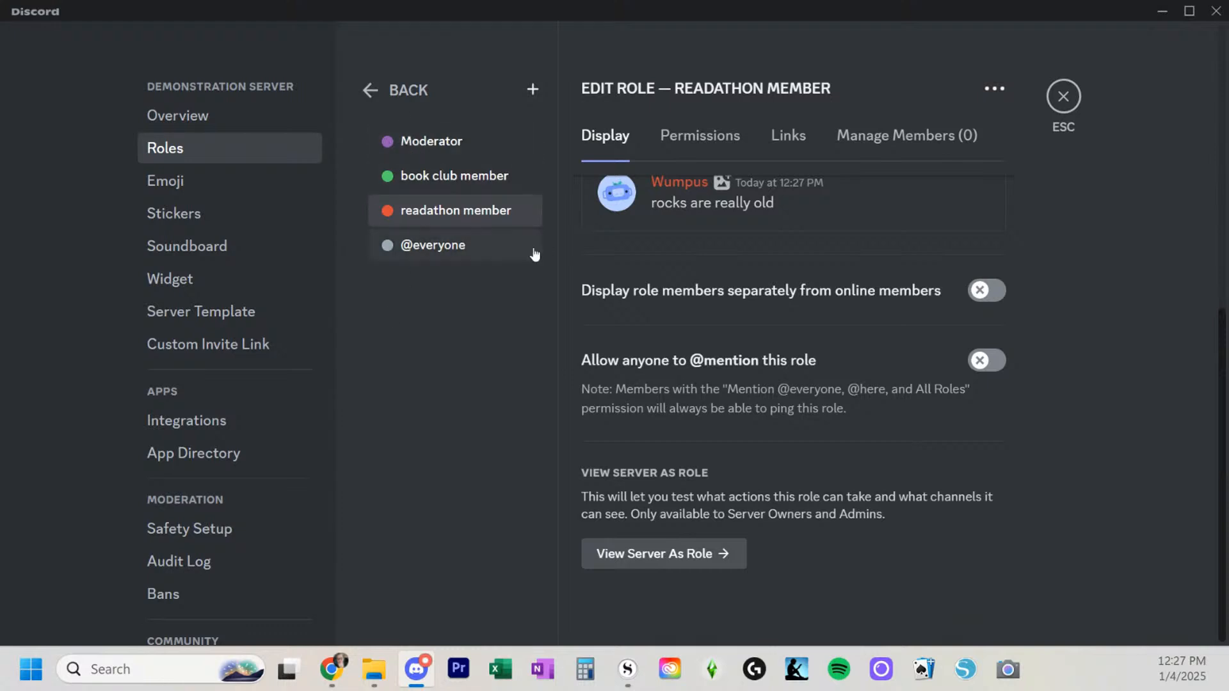
Allow the Moderator role to view channels, manage channels and manage roles
scroll(1152, 411, "up", 5)
scroll(1149, 404, "up", 1)
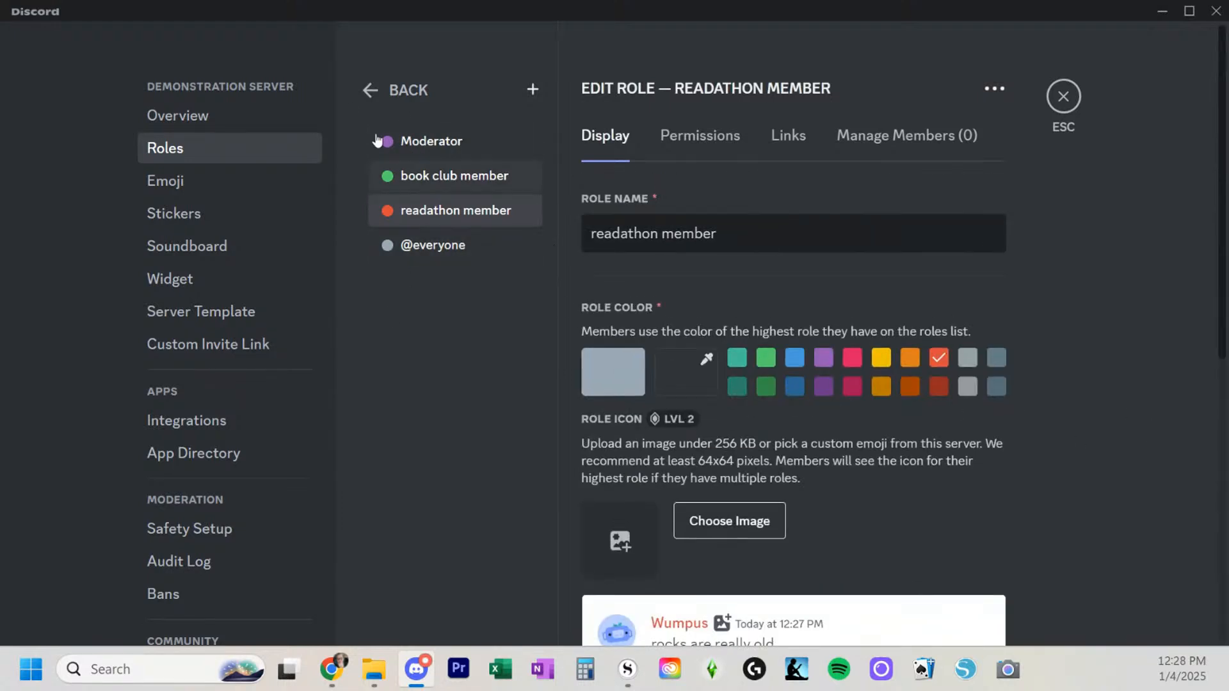
left_click(464, 142)
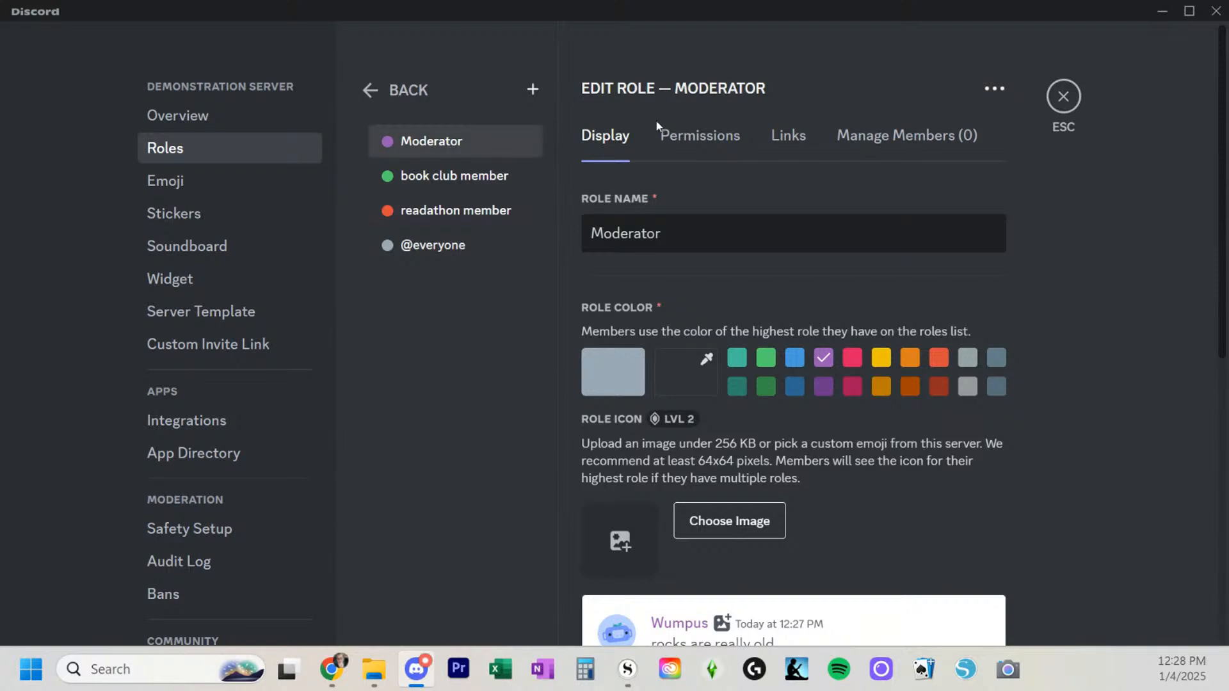
left_click(680, 135)
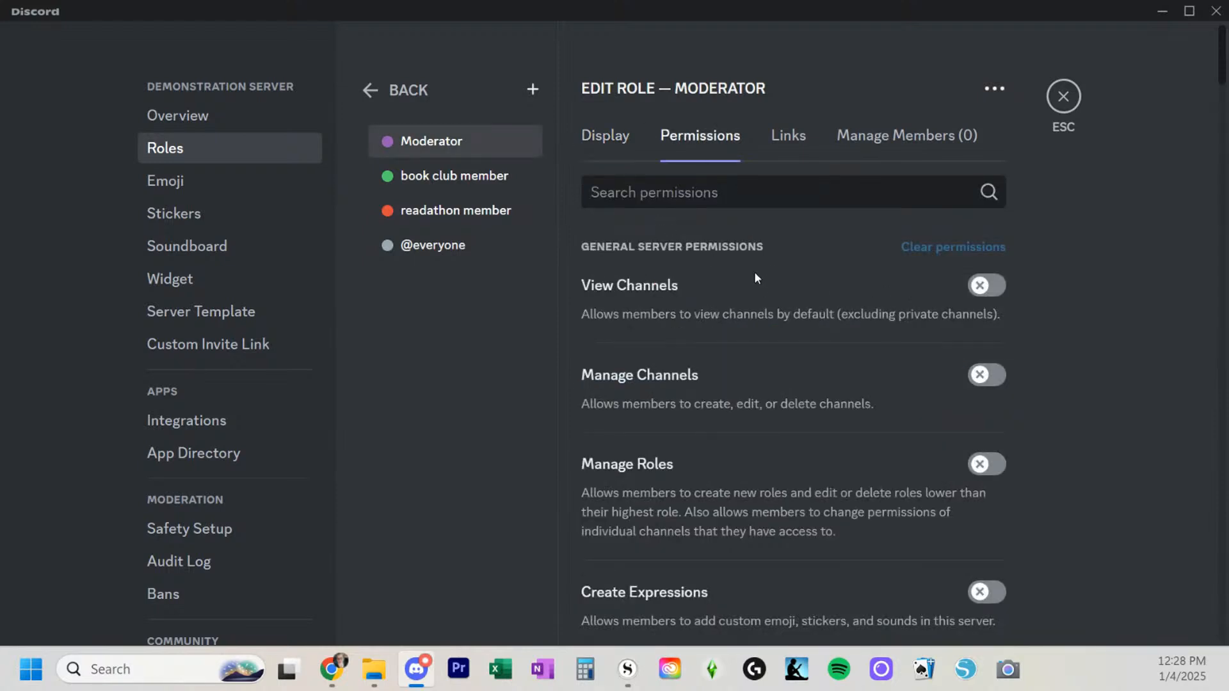
left_click(989, 285)
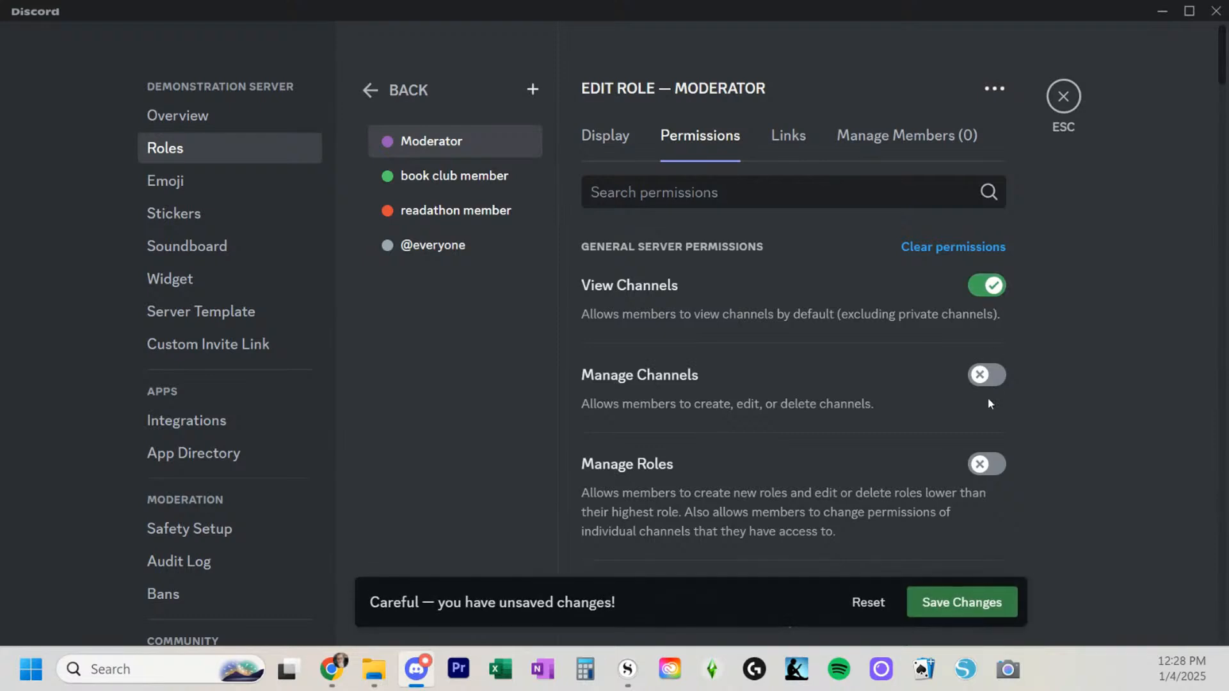
left_click(988, 380)
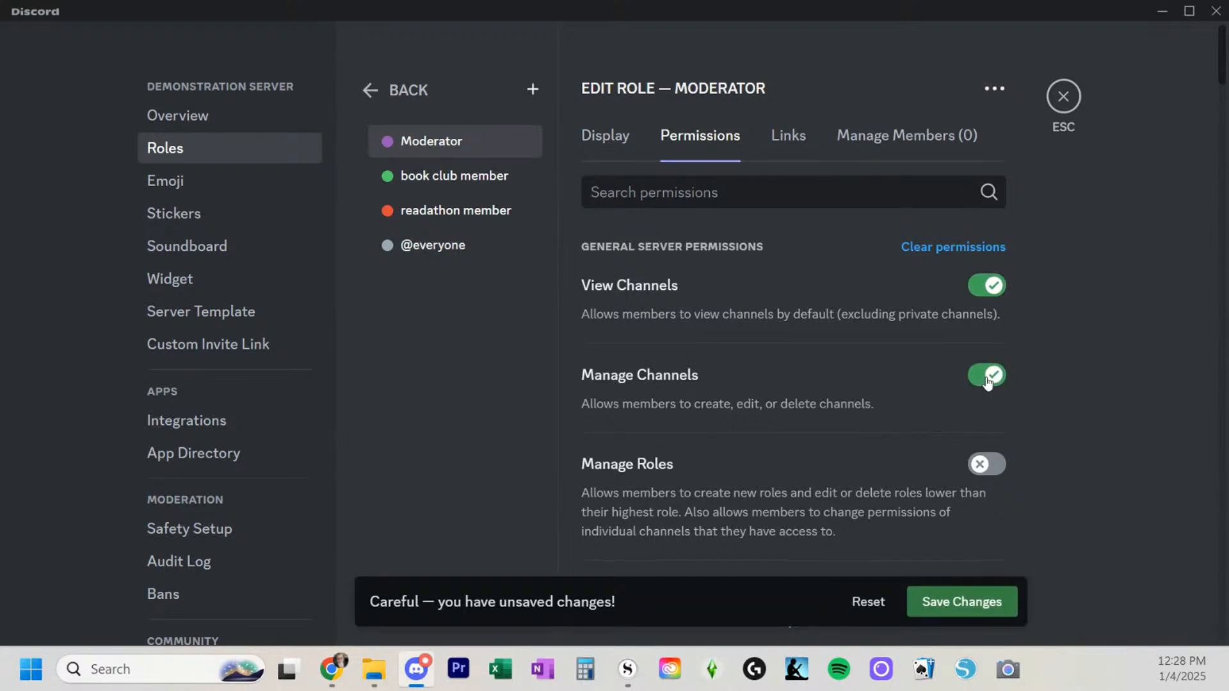
scroll(873, 490, "down", 5)
scroll(873, 489, "up", 3)
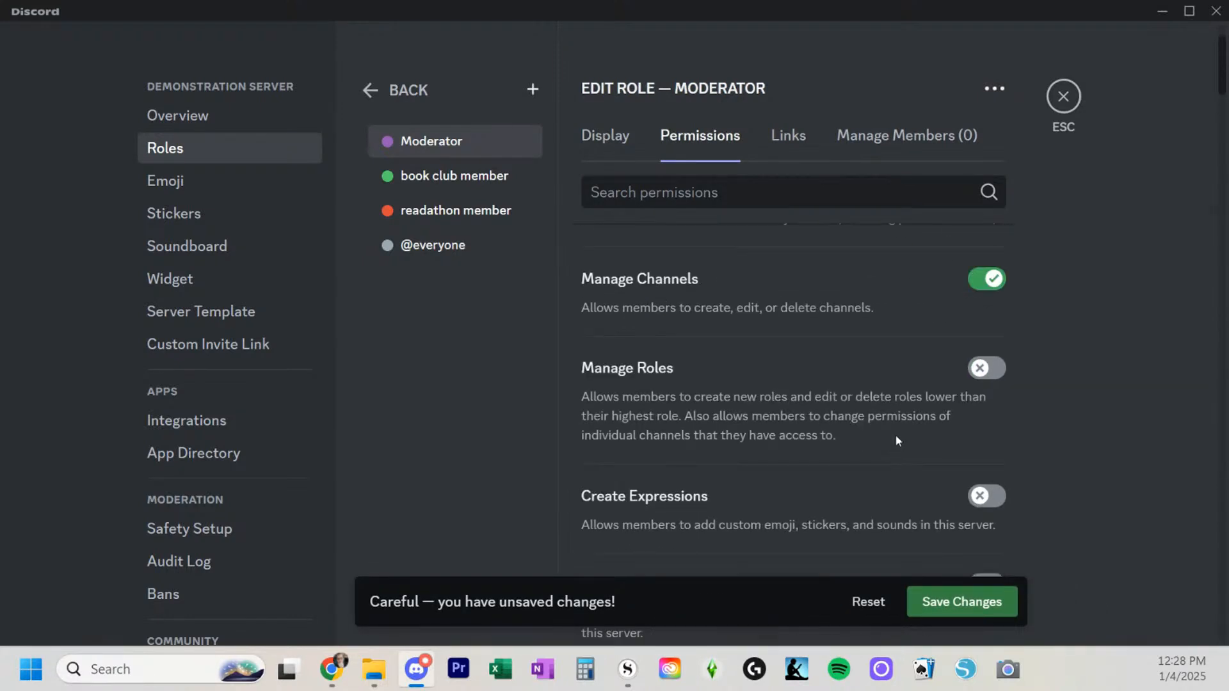
left_click(979, 367)
Review the remaining general server permissions and enable Create Invite for the Moderator role
scroll(805, 391, "down", 4)
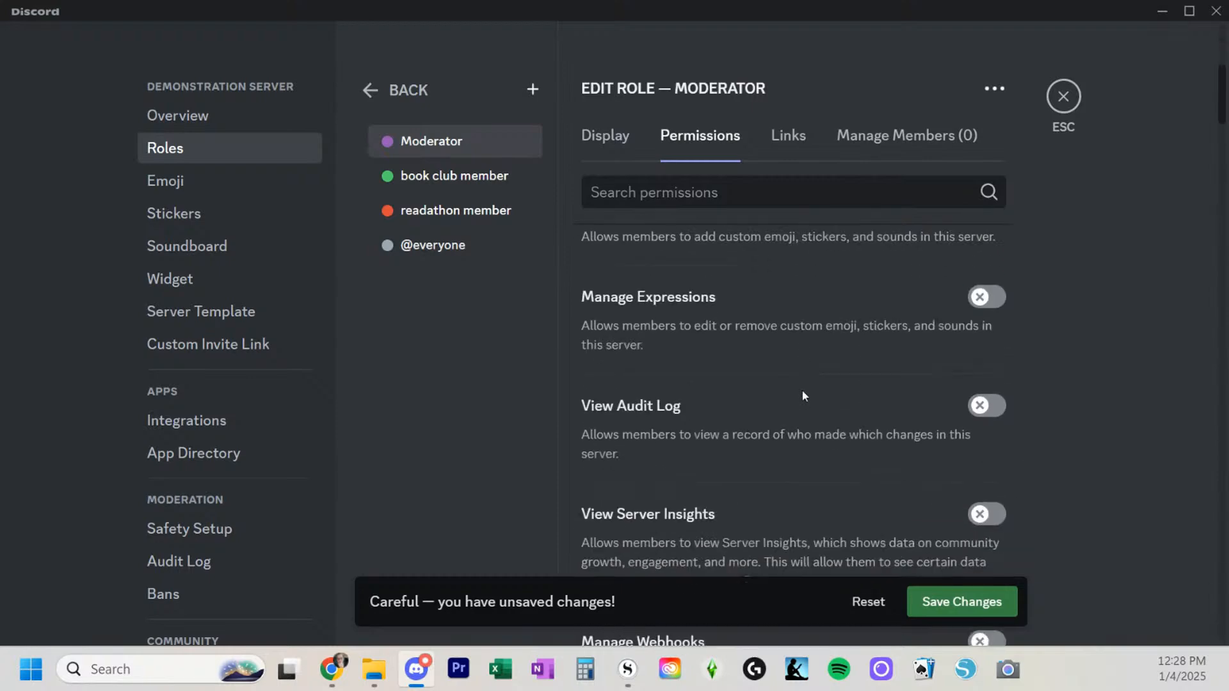
scroll(804, 396, "down", 1)
scroll(804, 398, "up", 3)
scroll(803, 400, "up", 1)
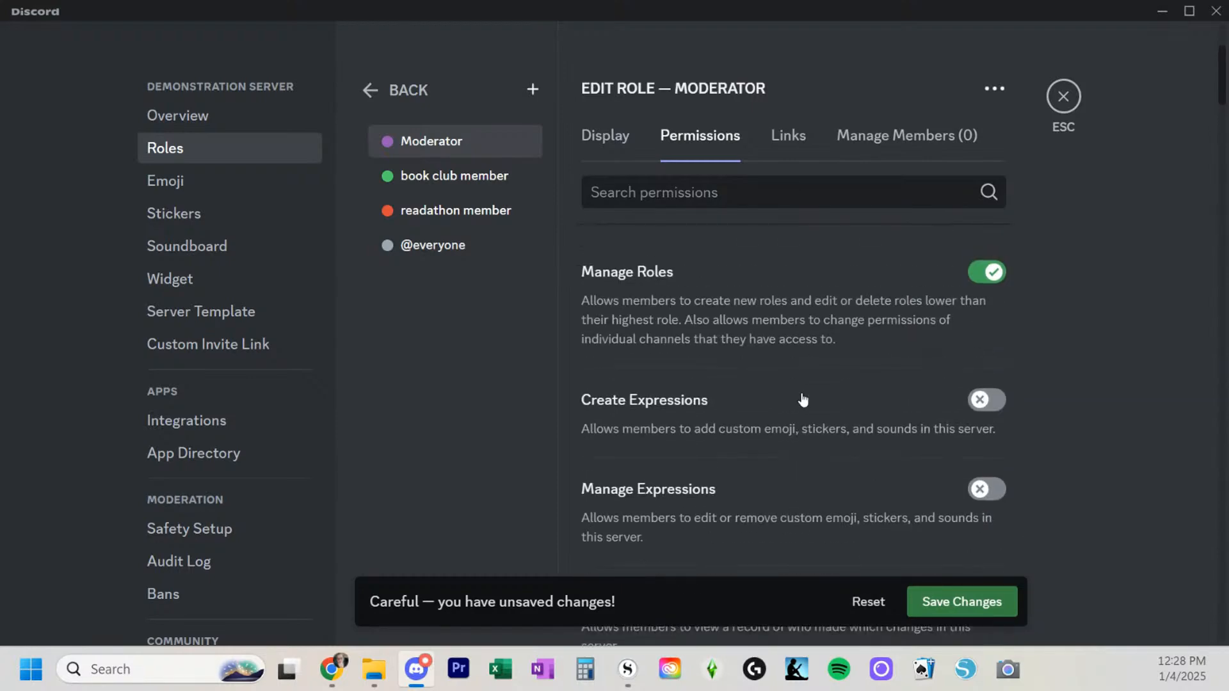
scroll(919, 308, "up", 3)
scroll(912, 324, "down", 4)
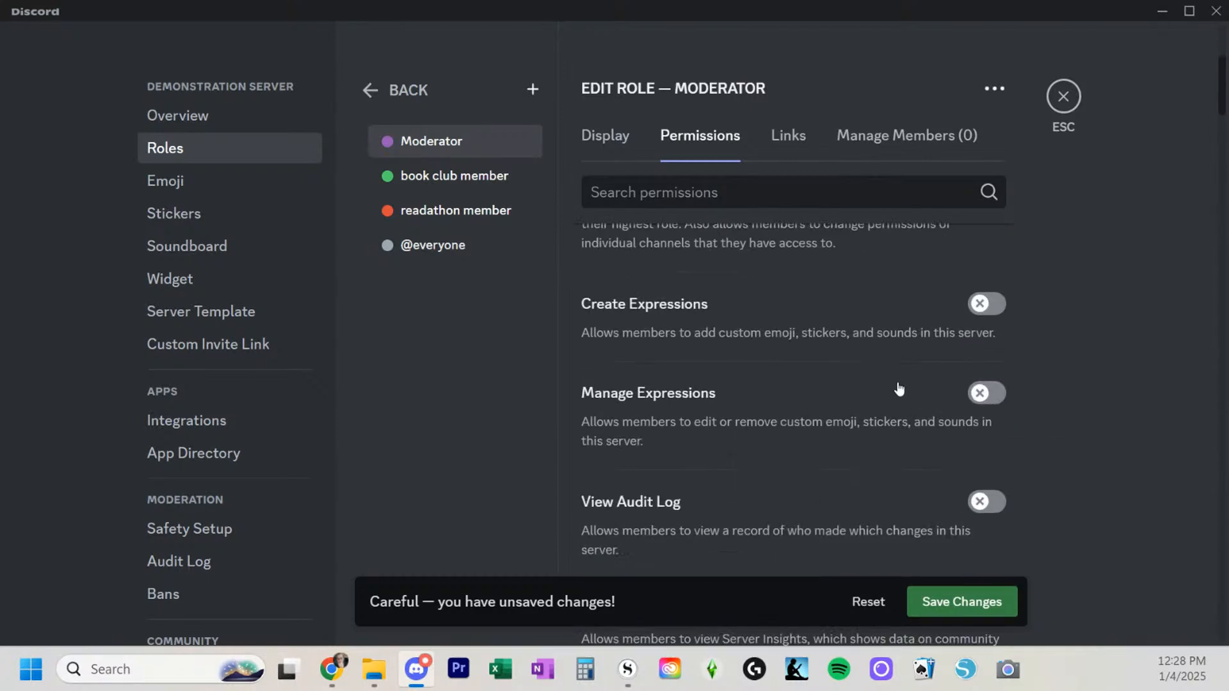
scroll(899, 388, "down", 6)
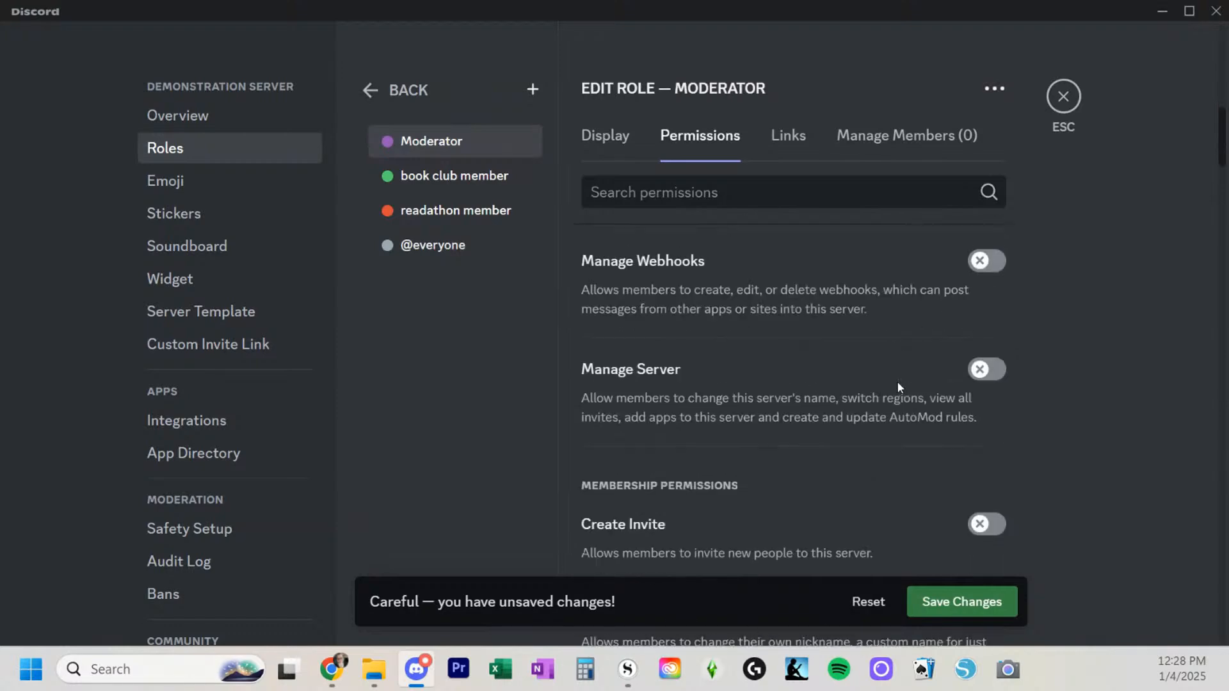
scroll(897, 382, "down", 6)
scroll(897, 381, "up", 3)
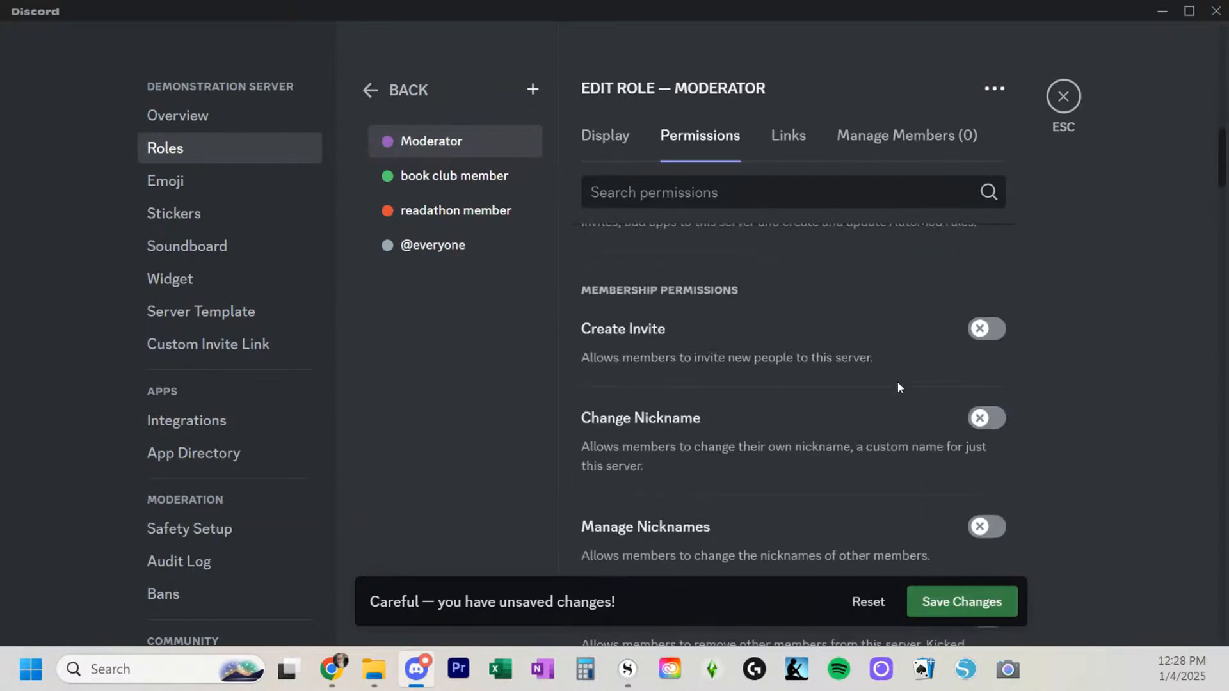
left_click(985, 329)
Enable the Kick Members permission for the Moderator role
scroll(781, 352, "down", 3)
scroll(781, 352, "up", 1)
scroll(781, 358, "down", 3)
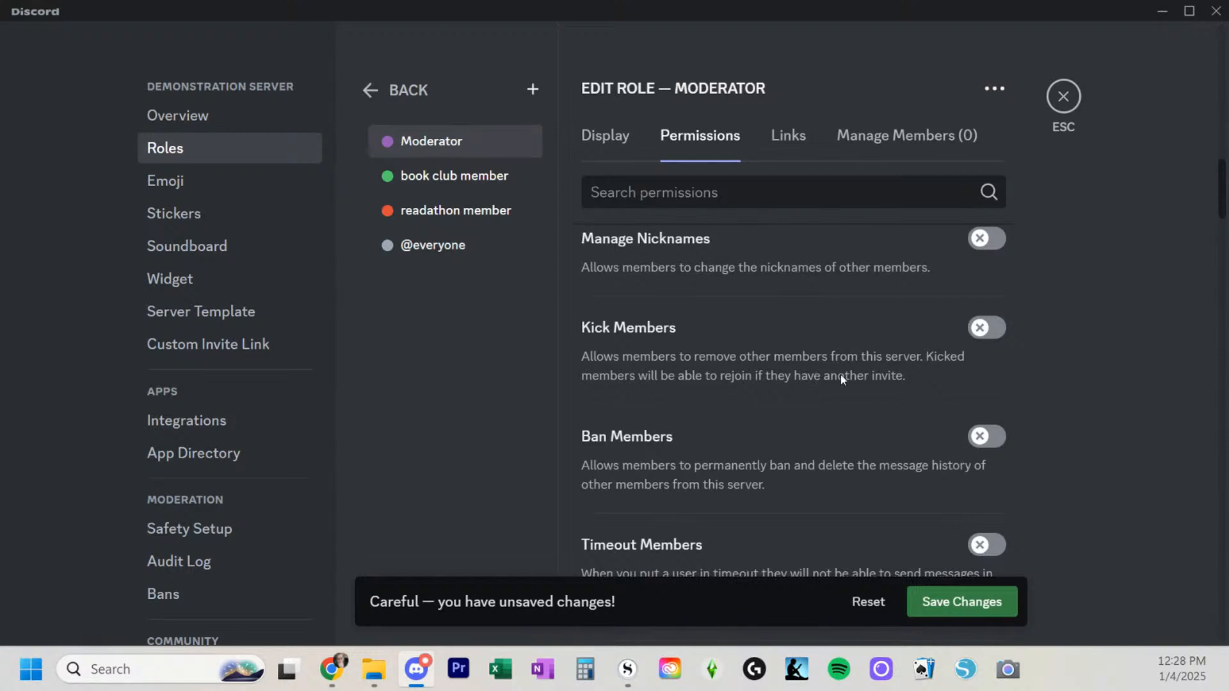
scroll(860, 388, "down", 2)
scroll(860, 390, "up", 2)
left_click(986, 328)
scroll(836, 356, "down", 3)
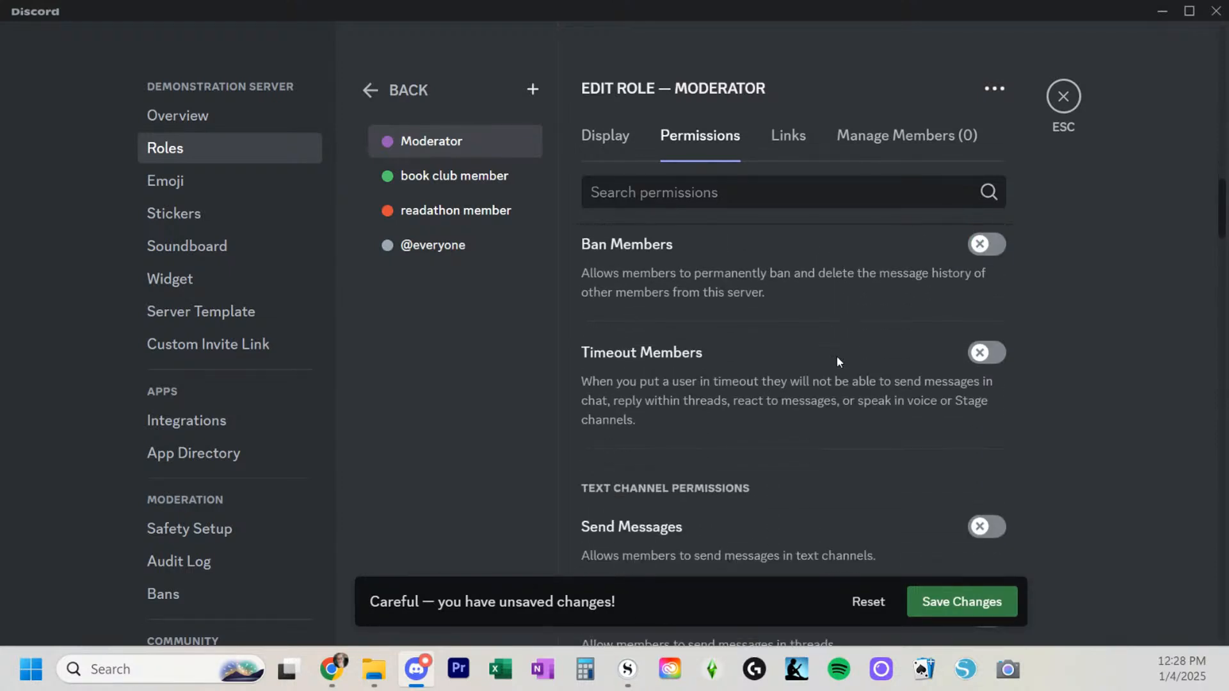
Enable the Timeout Members permission for the Moderator role and save the role changes
left_click(985, 353)
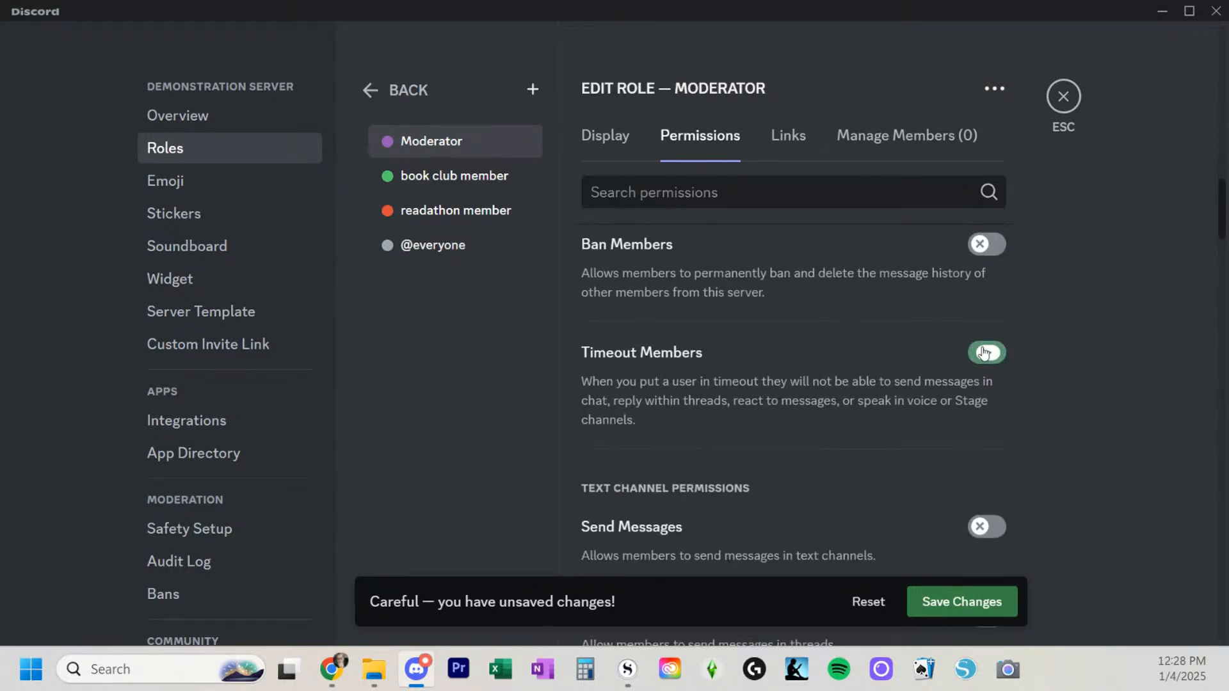
left_click(928, 603)
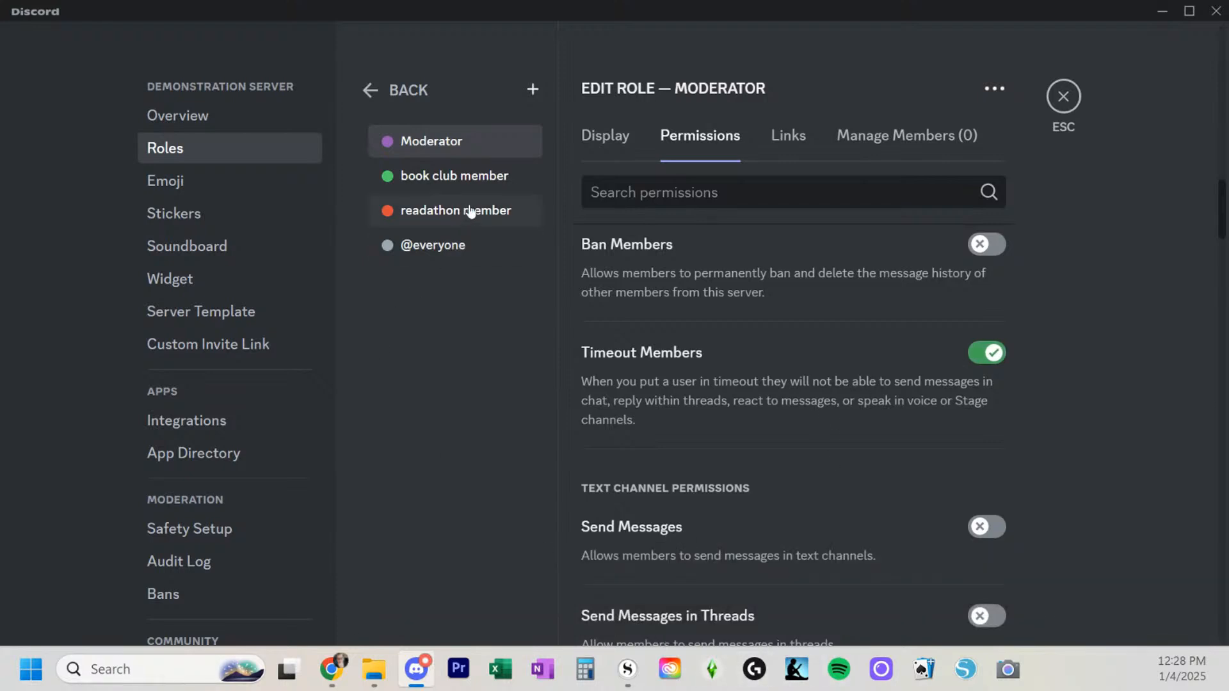
Inspect the linked-role requirements and the general permissions of the book club member role
left_click(479, 185)
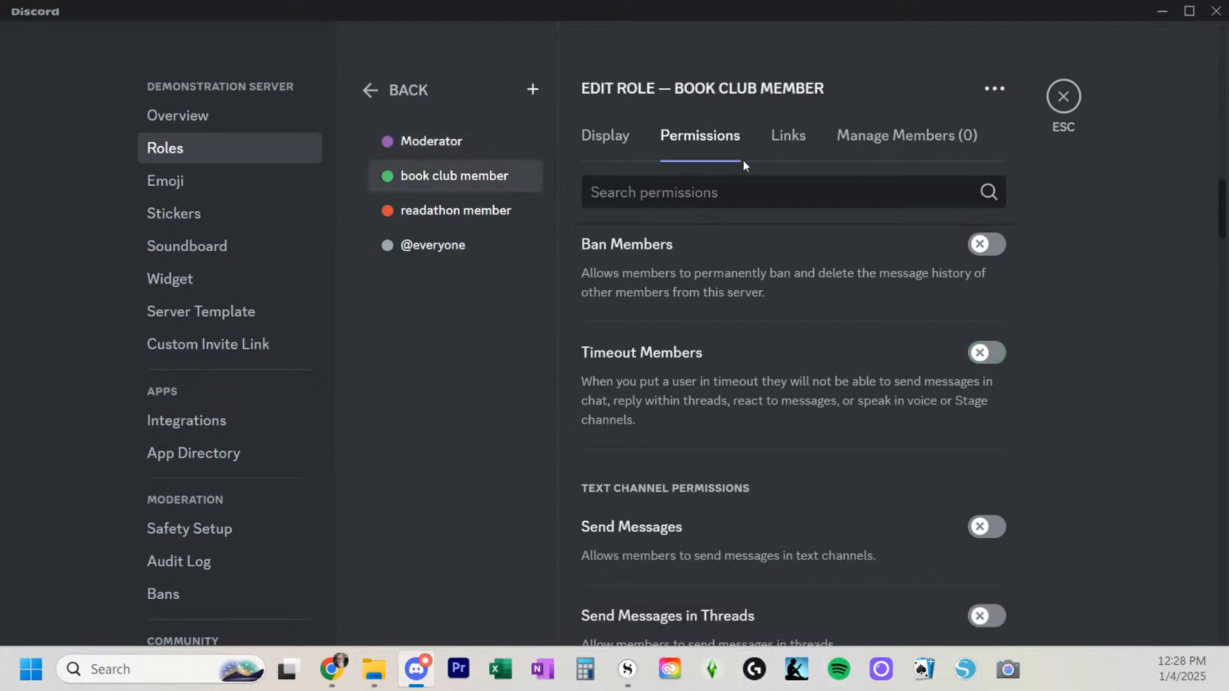
left_click(788, 136)
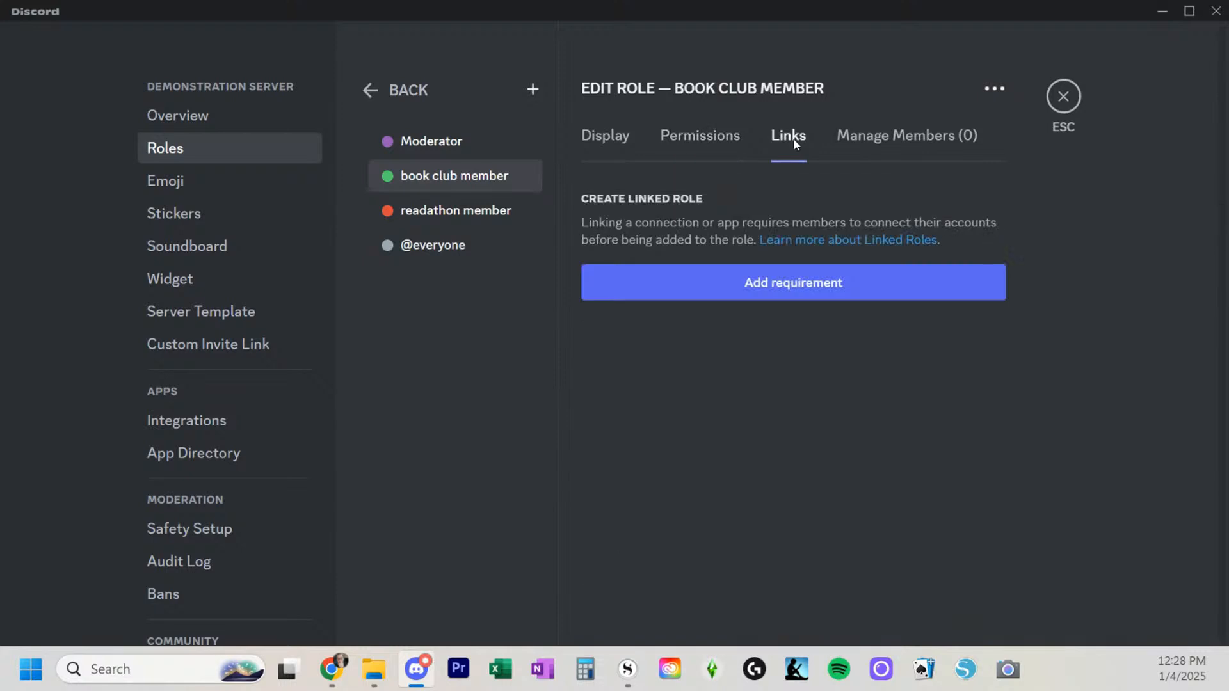
left_click(698, 137)
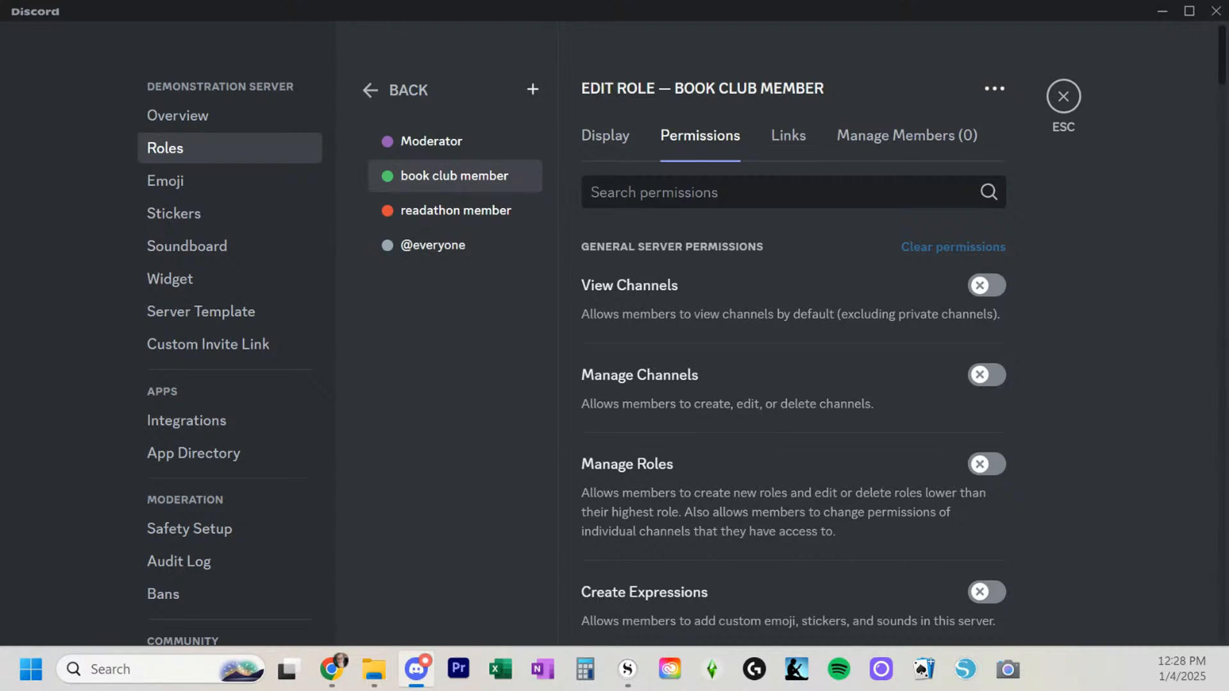
key("alt+Tab")
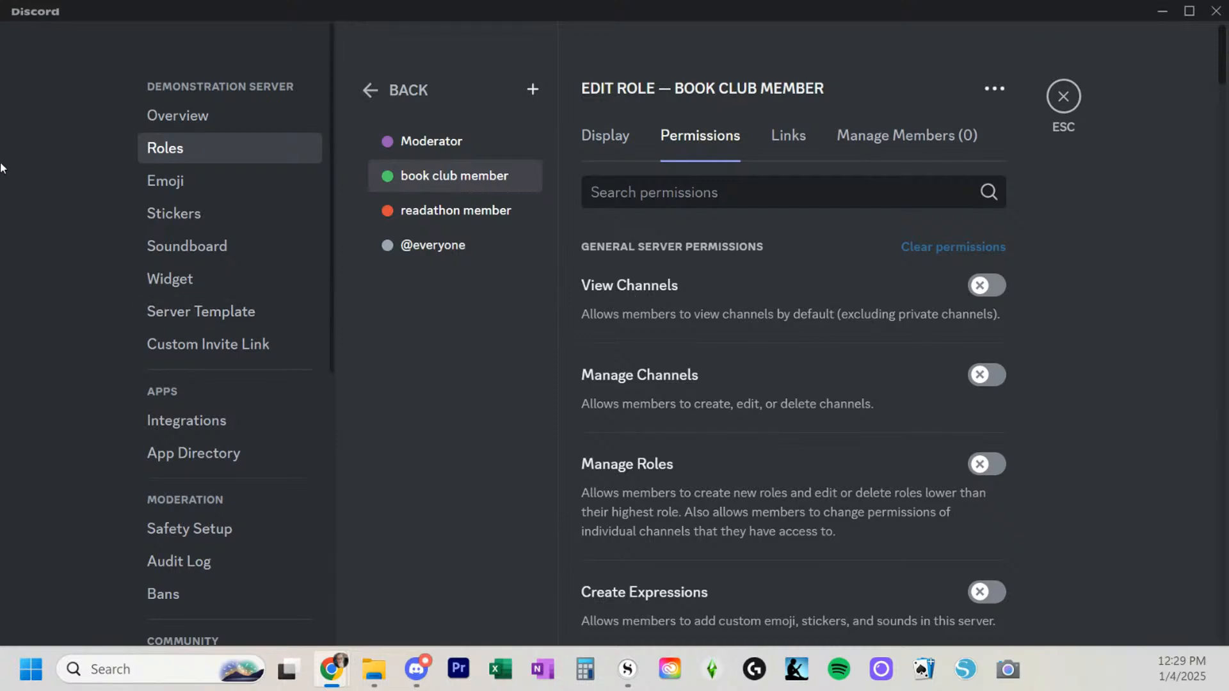
left_click(452, 187)
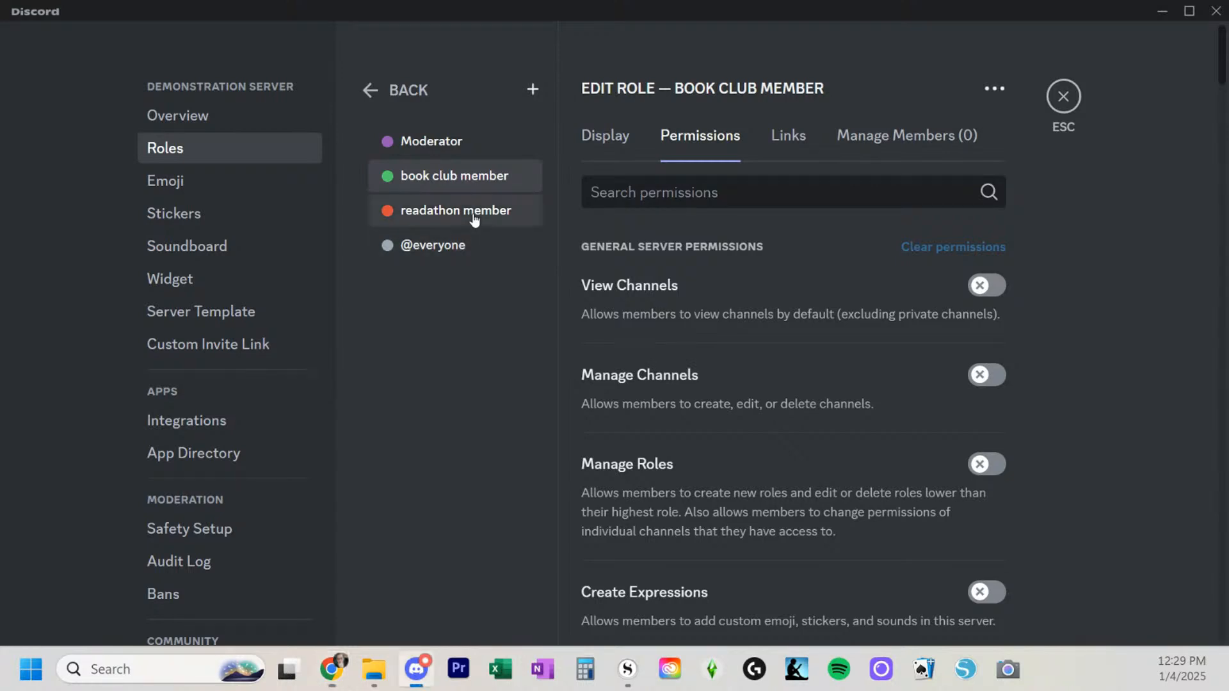
Move the readathon member role above book club member with Moderator first, save the order, and leave the server settings
left_click_drag(474, 220, 480, 183)
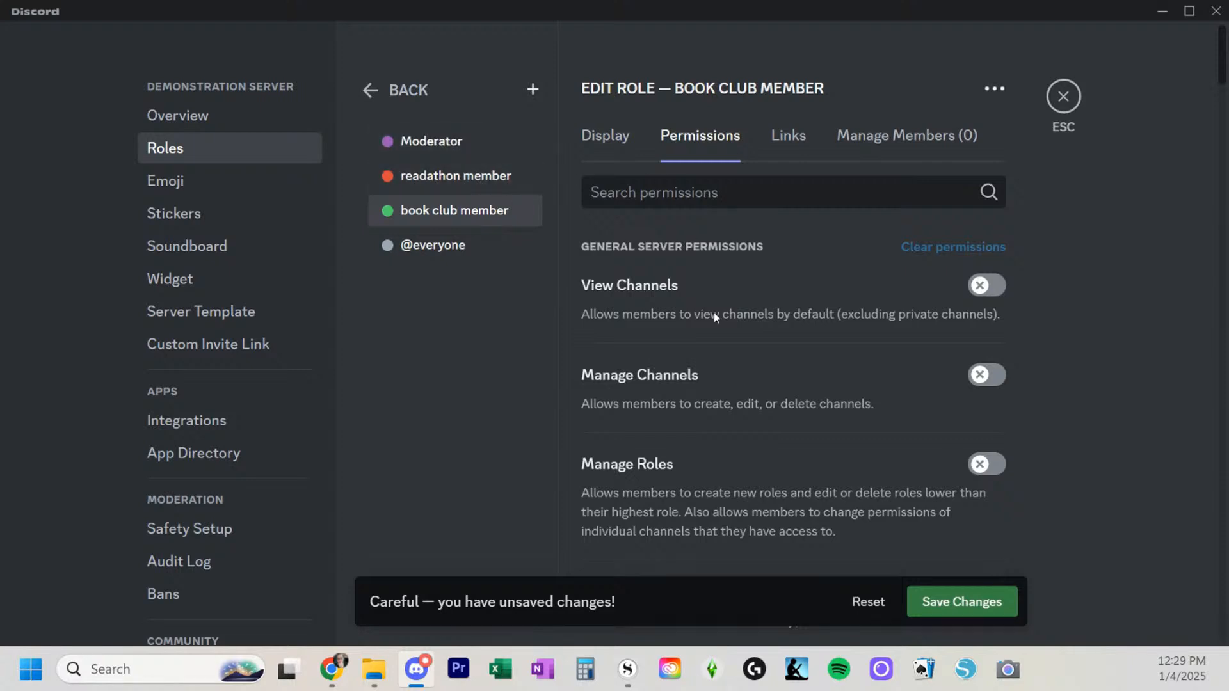
left_click(589, 134)
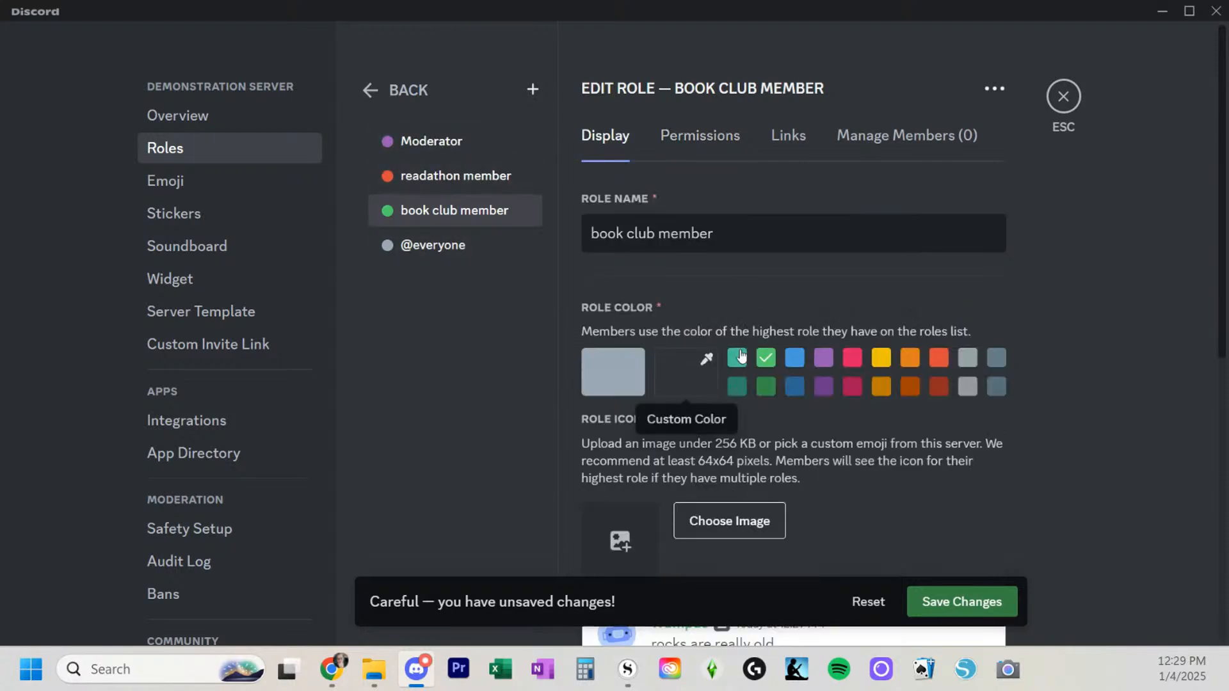
scroll(769, 352, "down", 1)
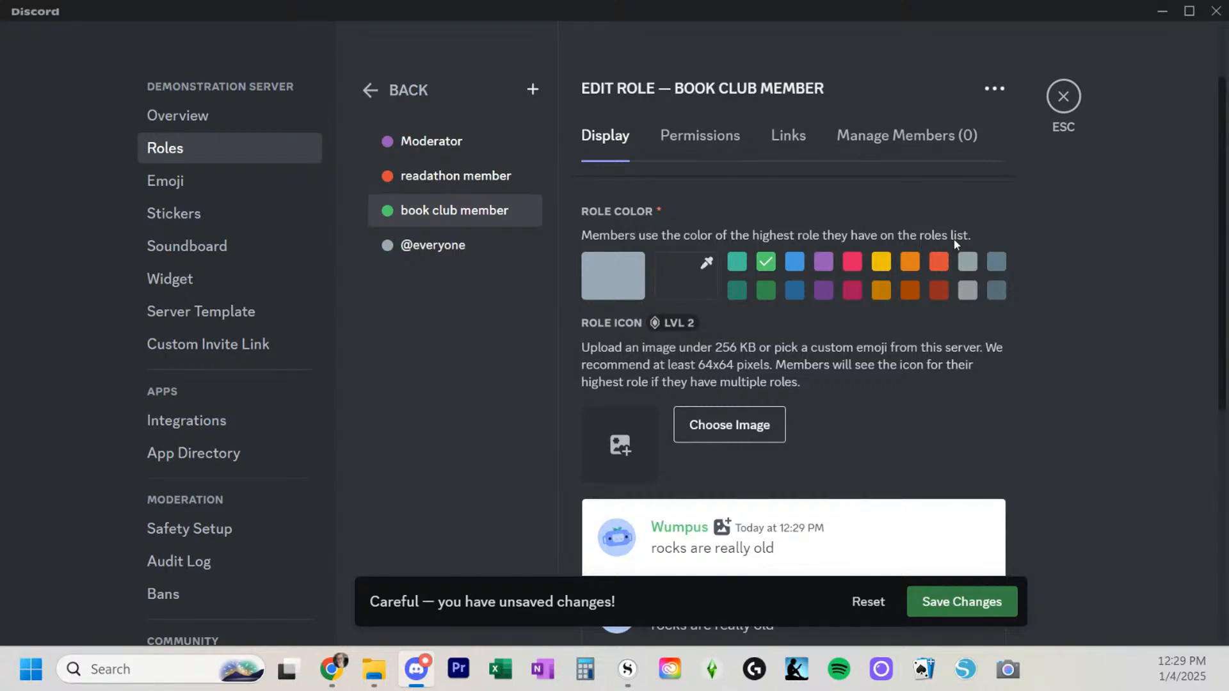
left_click(433, 256)
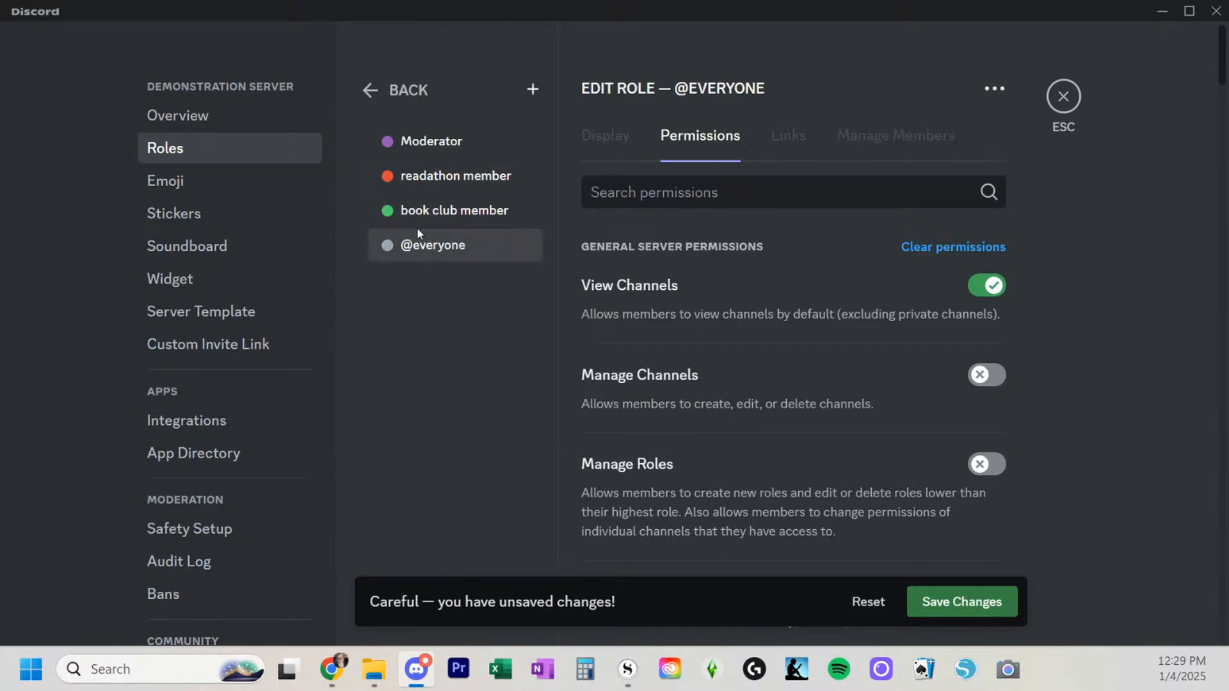
left_click(434, 142)
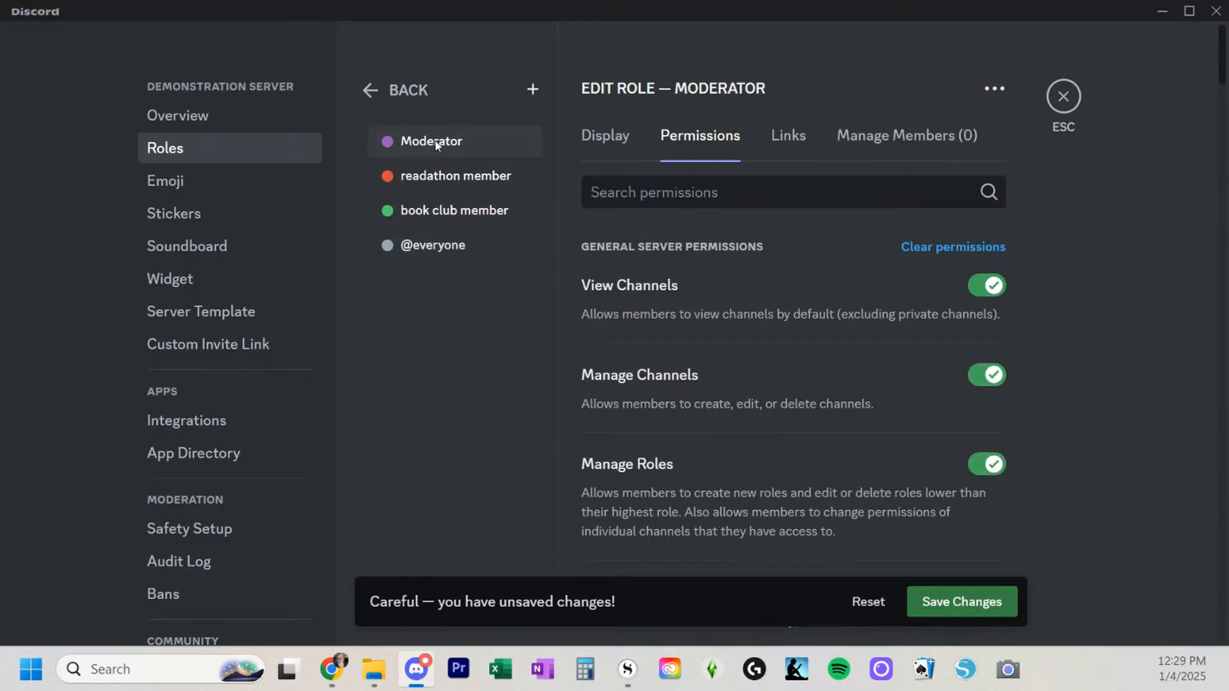
left_click(583, 155)
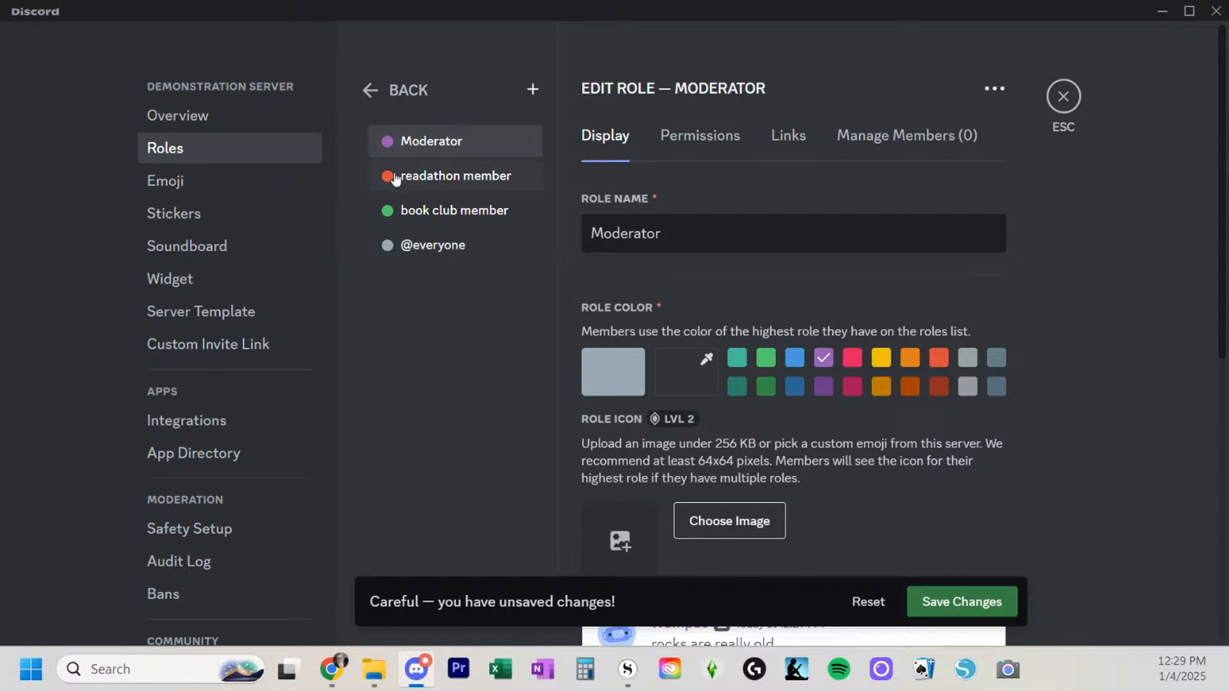
left_click_drag(404, 144, 436, 122)
left_click_drag(408, 213, 427, 141)
left_click(1064, 96)
left_click(961, 603)
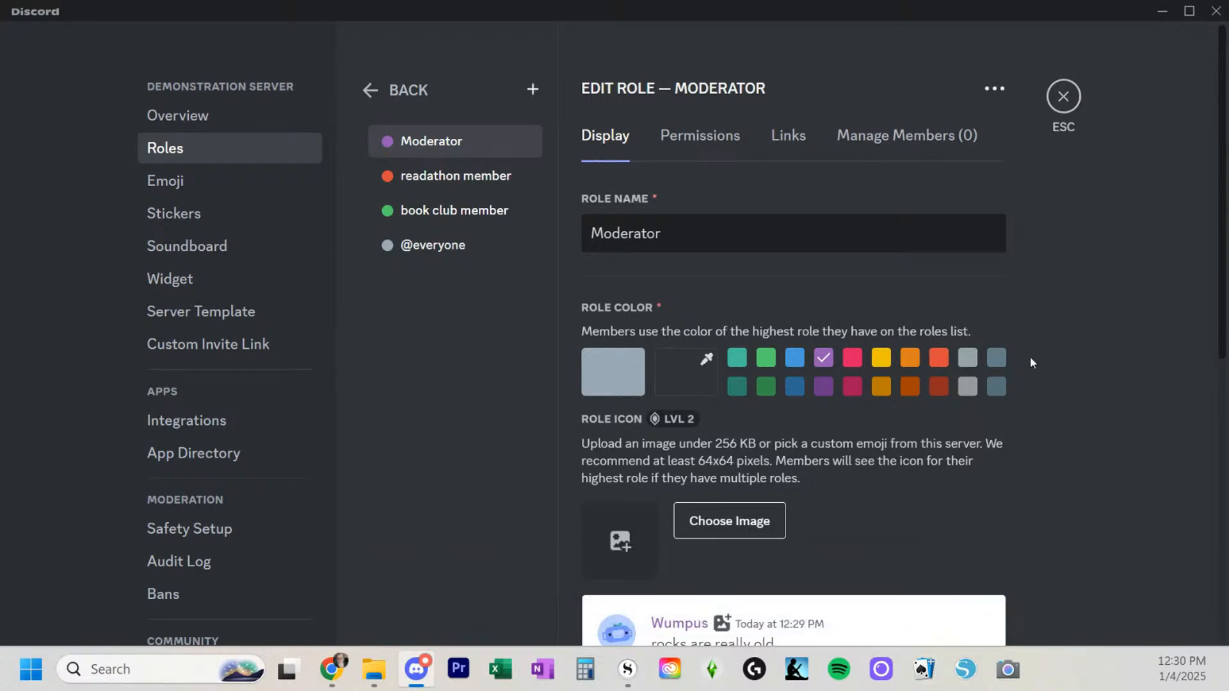
left_click(1065, 96)
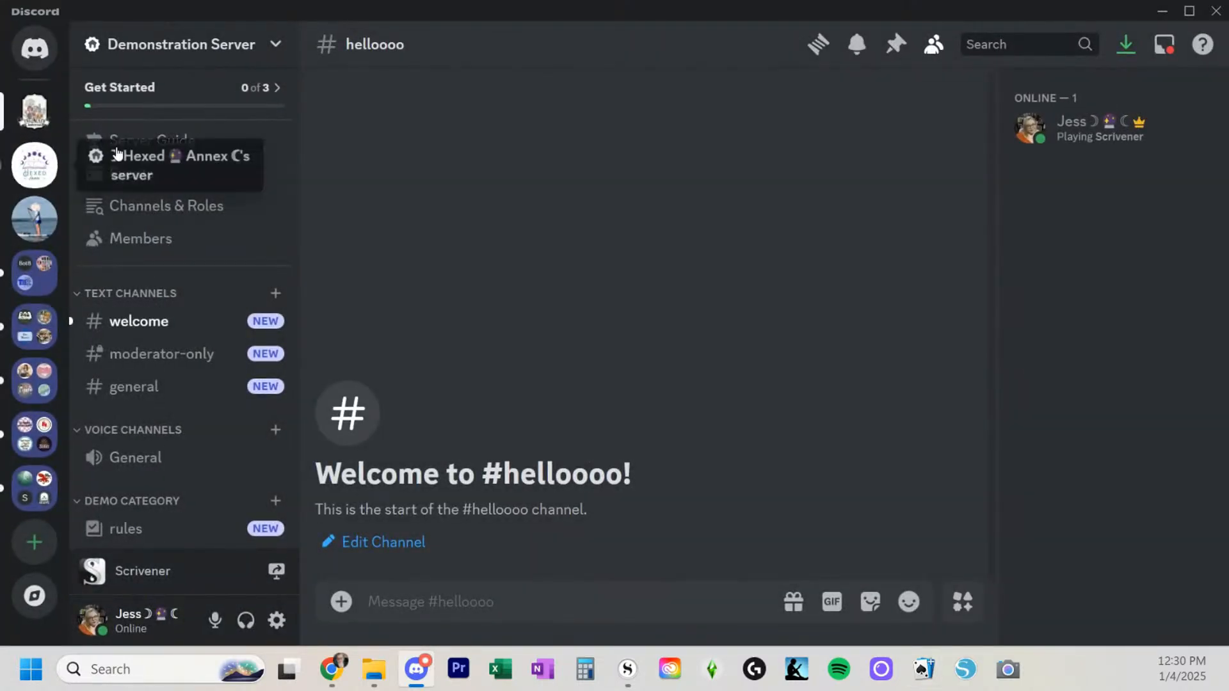
Expand the Readathon category and open its books-read forum channel to review the getting-started tasks
scroll(201, 192, "down", 3)
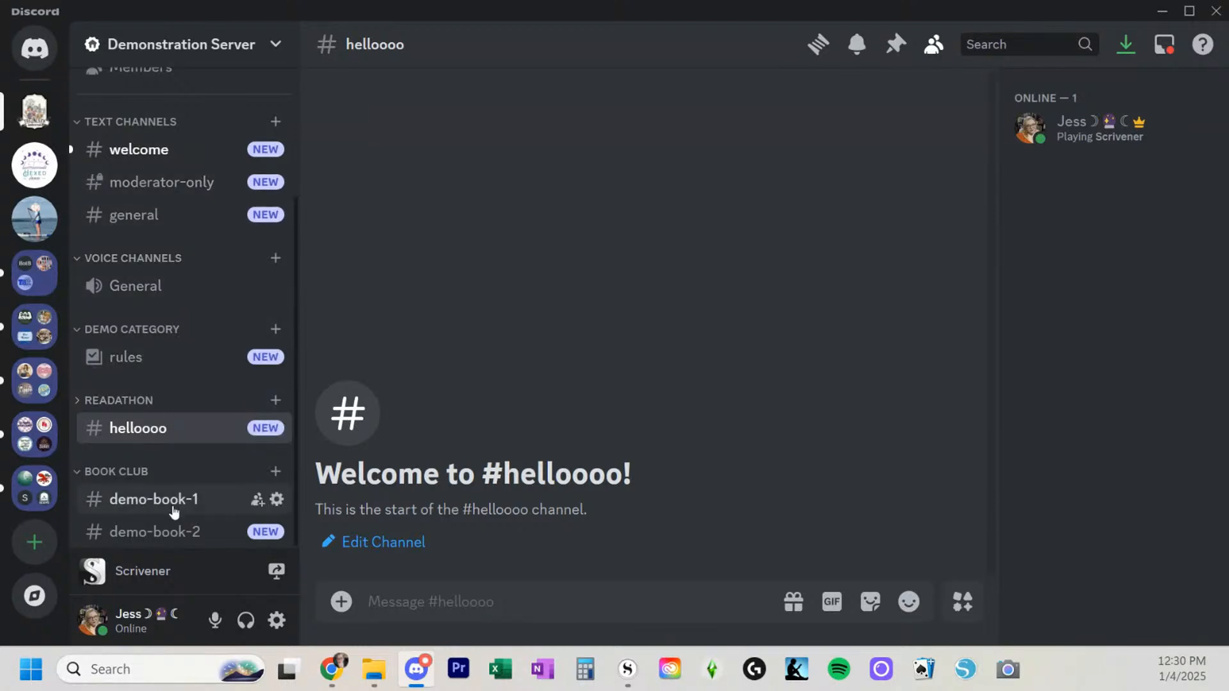
scroll(173, 506, "up", 3)
scroll(173, 483, "down", 3)
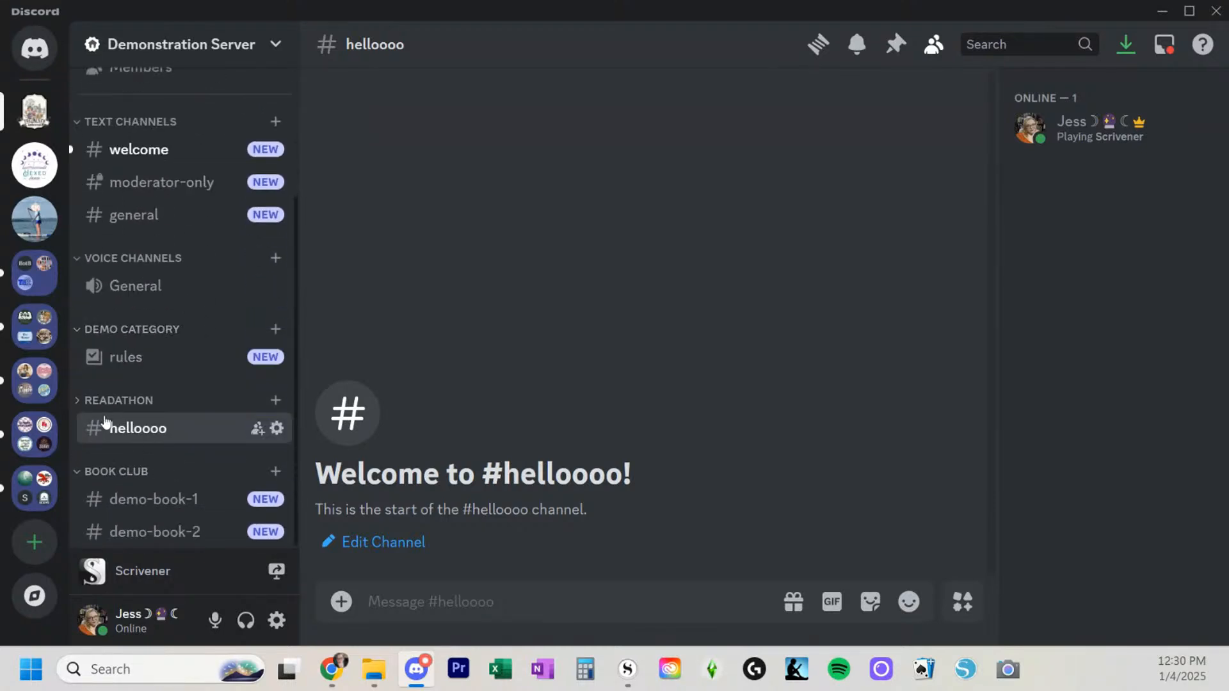
left_click_drag(84, 406, 82, 408)
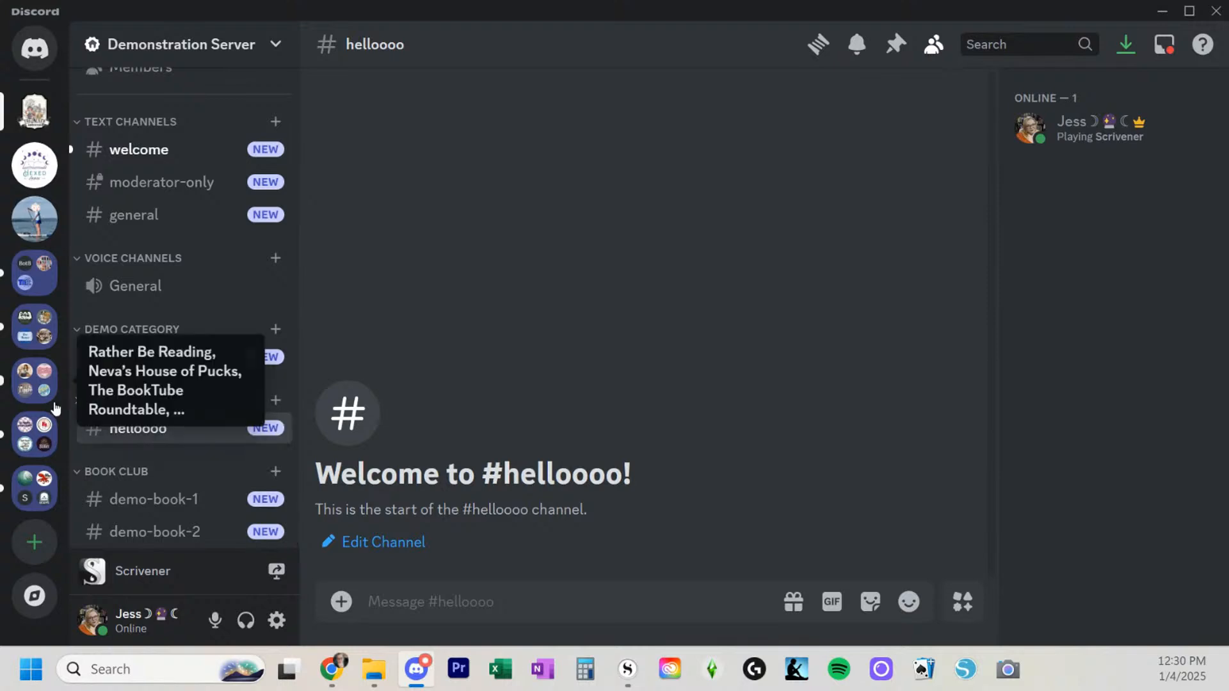
left_click(83, 409)
scroll(195, 431, "down", 1)
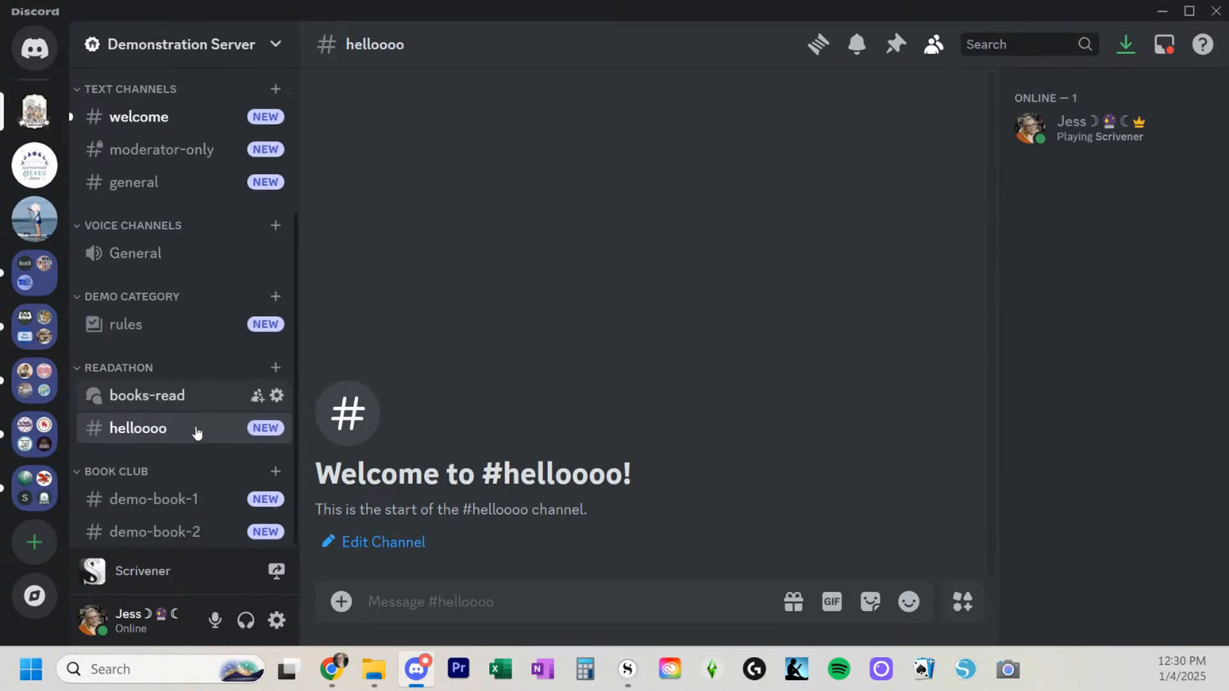
left_click(192, 402)
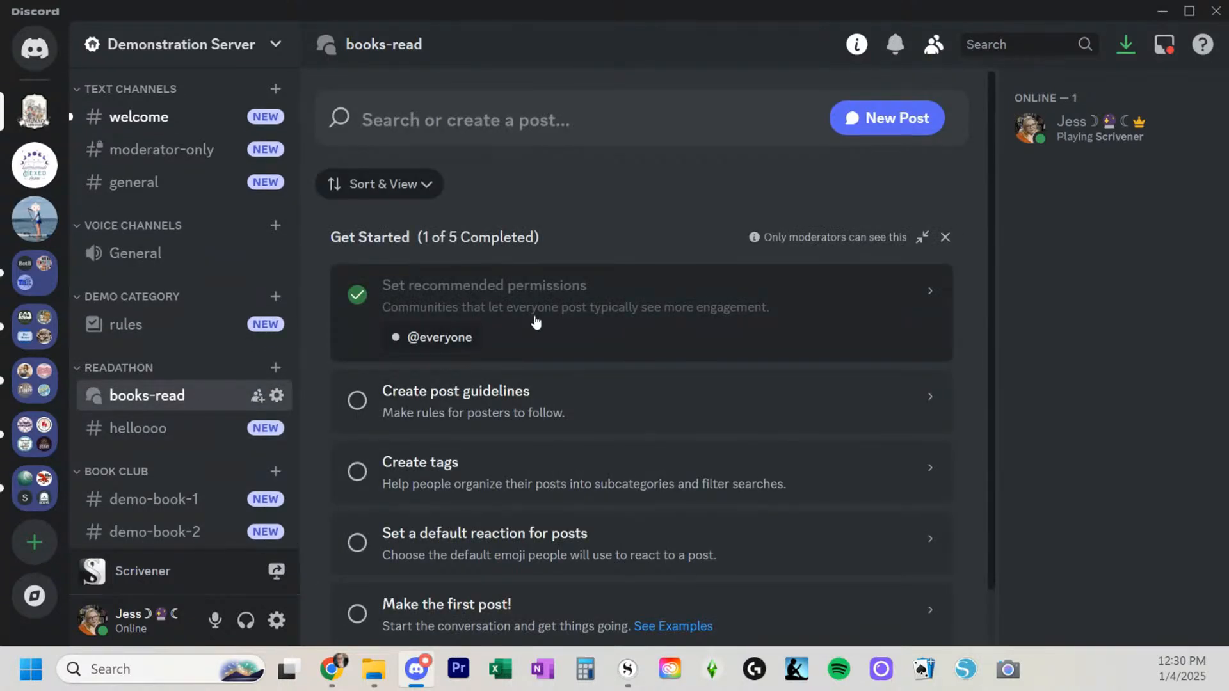
scroll(535, 324, "down", 1)
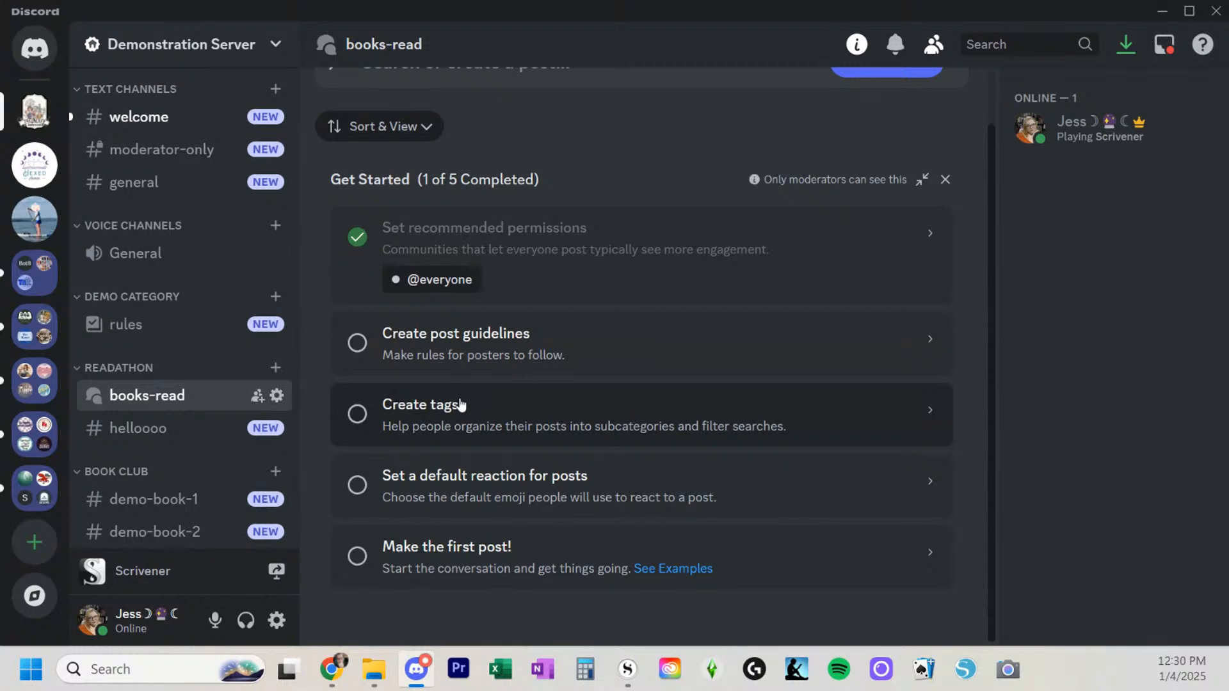
scroll(448, 461, "up", 1)
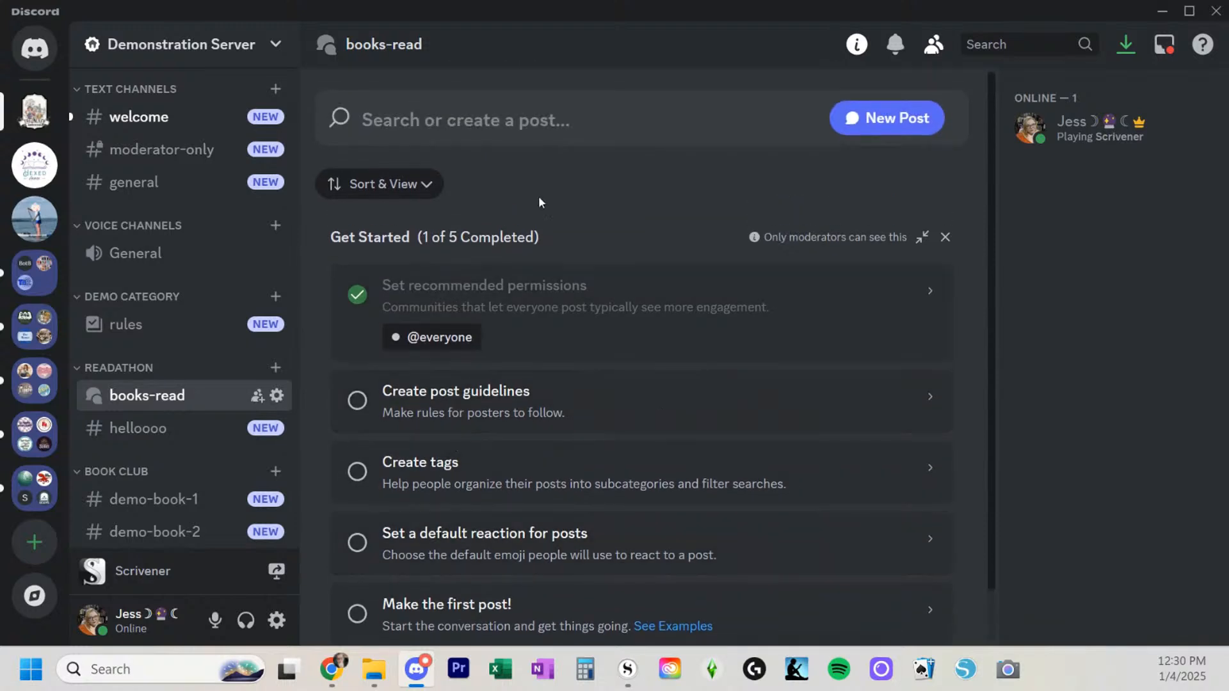
Publish a forum post in books-read titled "Demo post" with the message "hello this is a demo post"
left_click(787, 130)
type("Demo post")
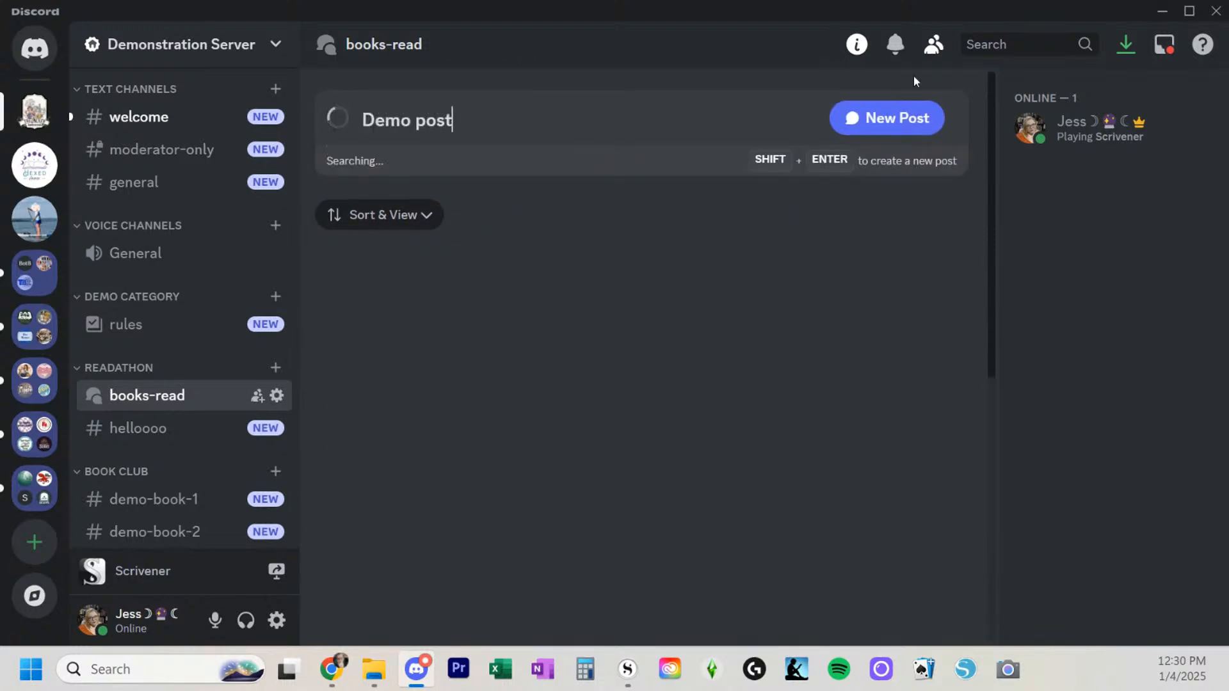
left_click(909, 131)
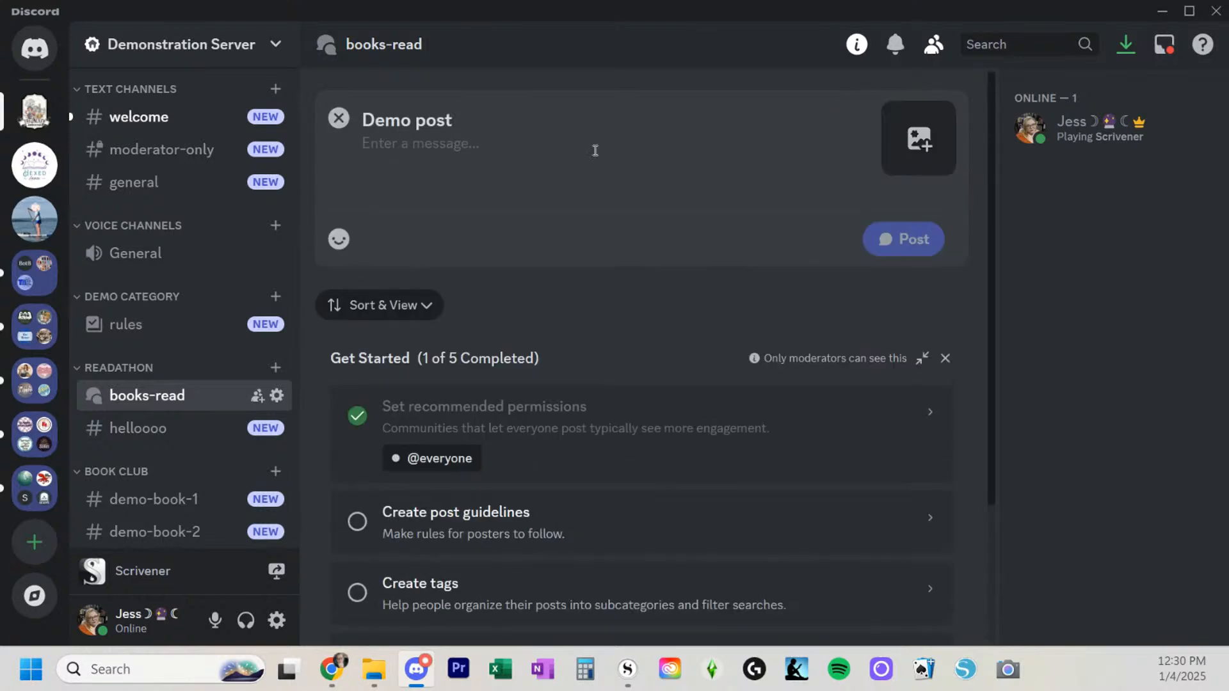
left_click(364, 143)
type("hel")
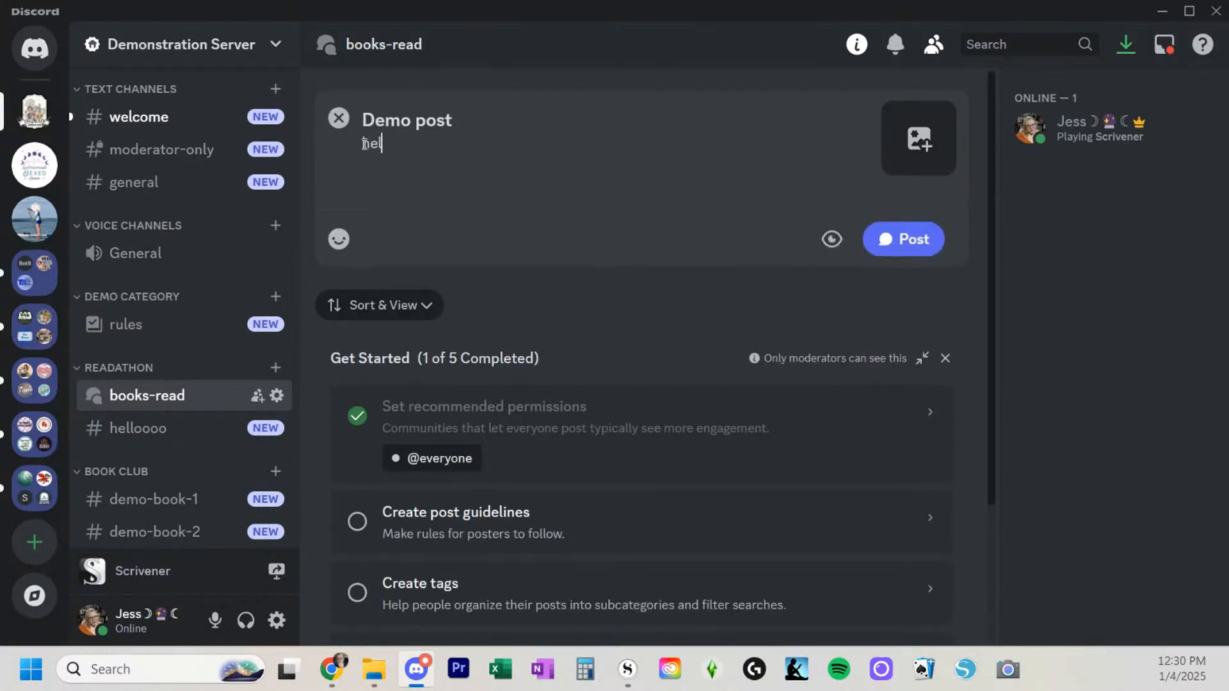
type("lo this is a demo")
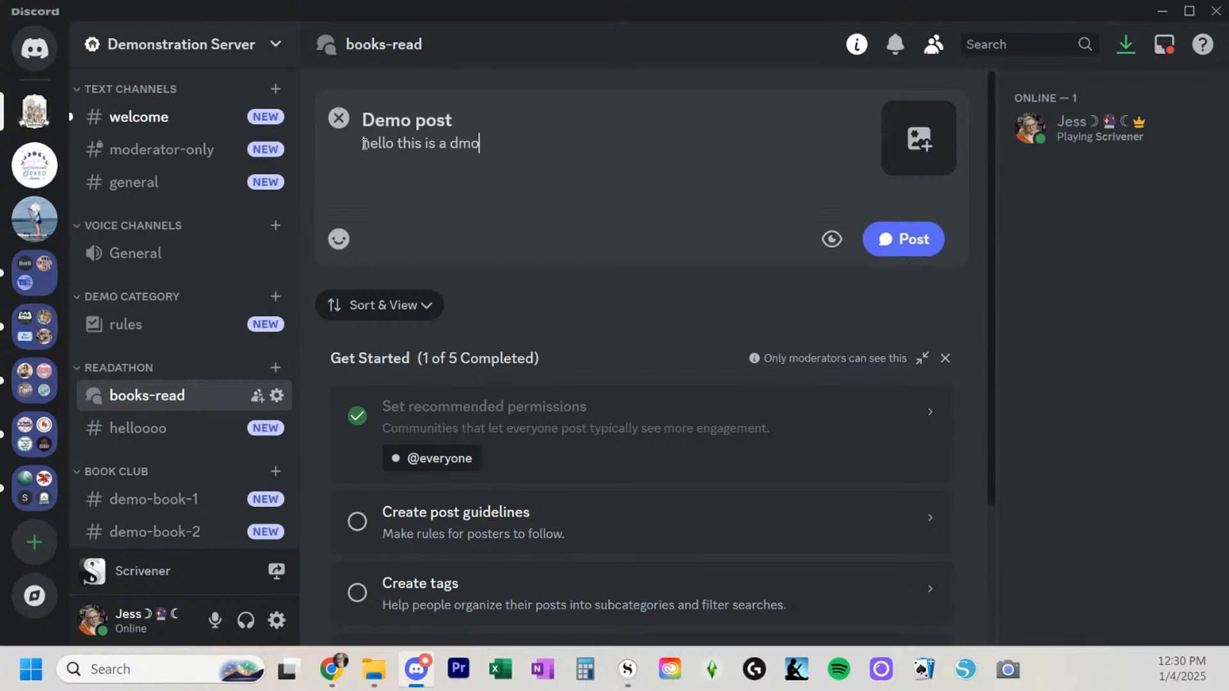
key("BackSpace")
key("BackSpace")
type("emo post")
left_click(927, 240)
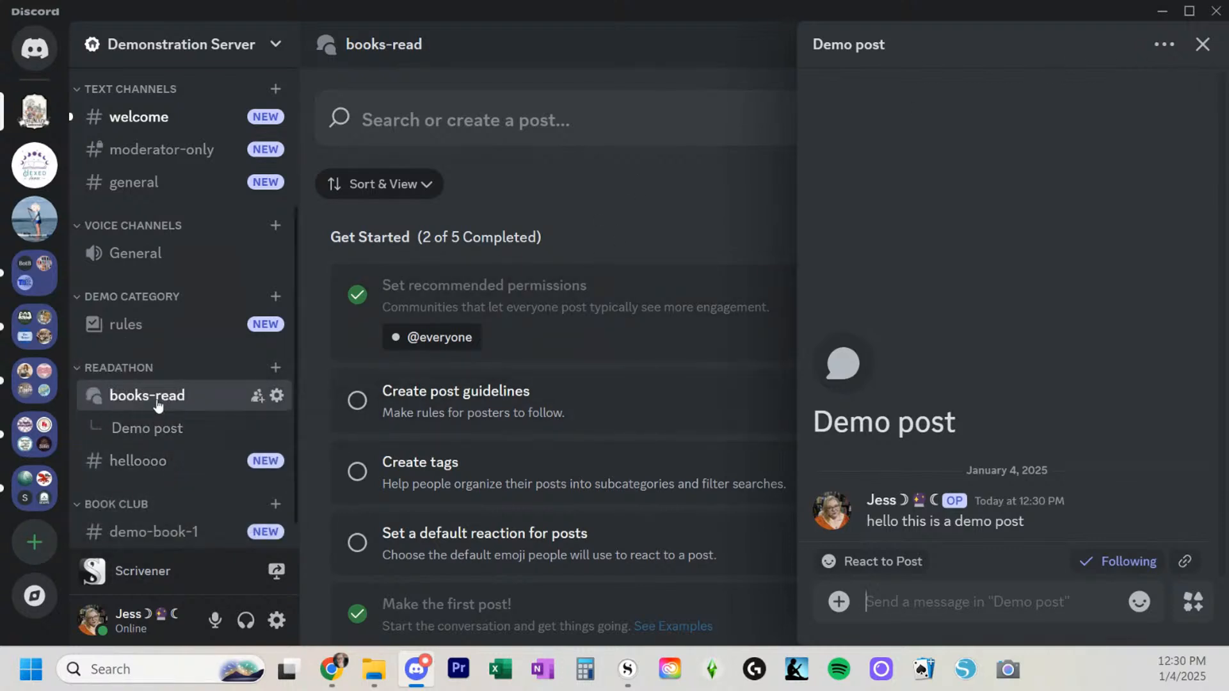
Compare the demo-book-1 and demo-book-2 text channels with the books-read forum channel and its Demo post
scroll(132, 423, "down", 1)
left_click(149, 508)
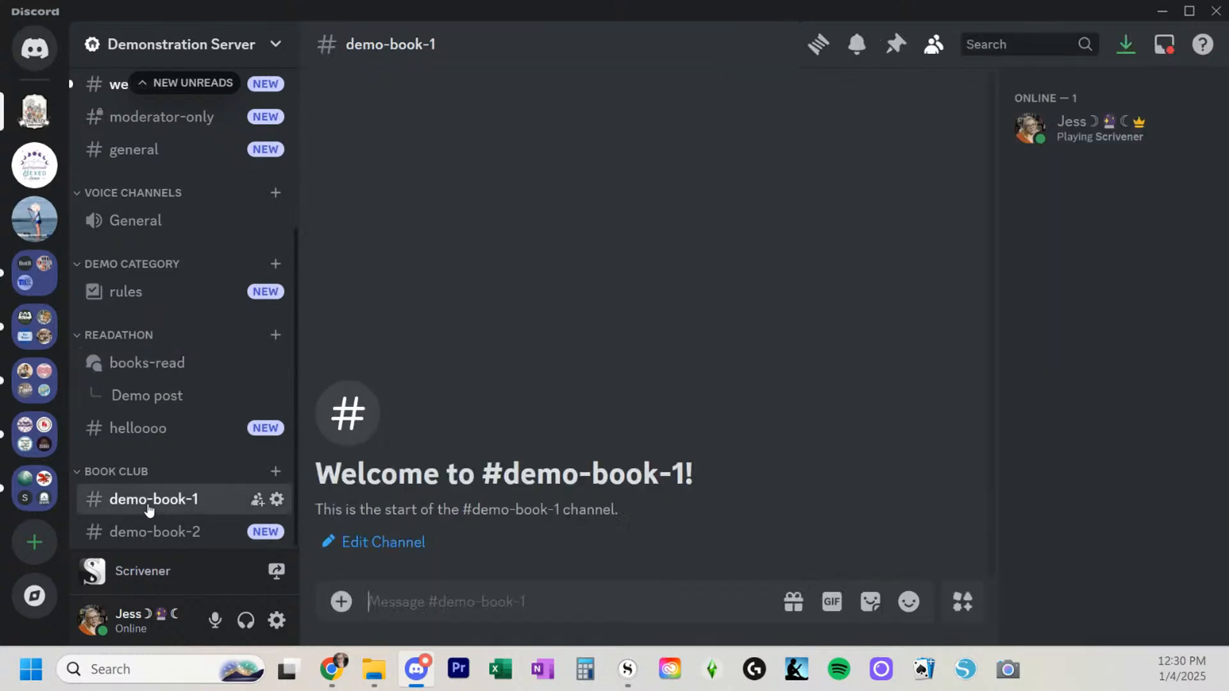
left_click(149, 544)
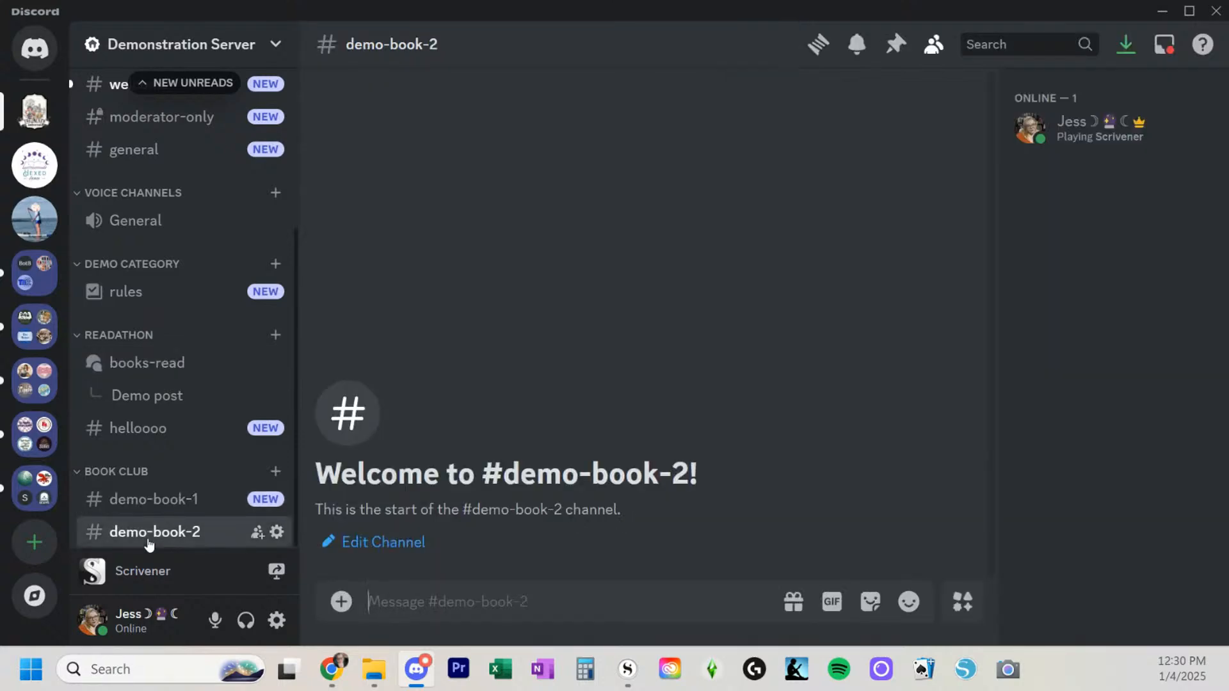
left_click(154, 502)
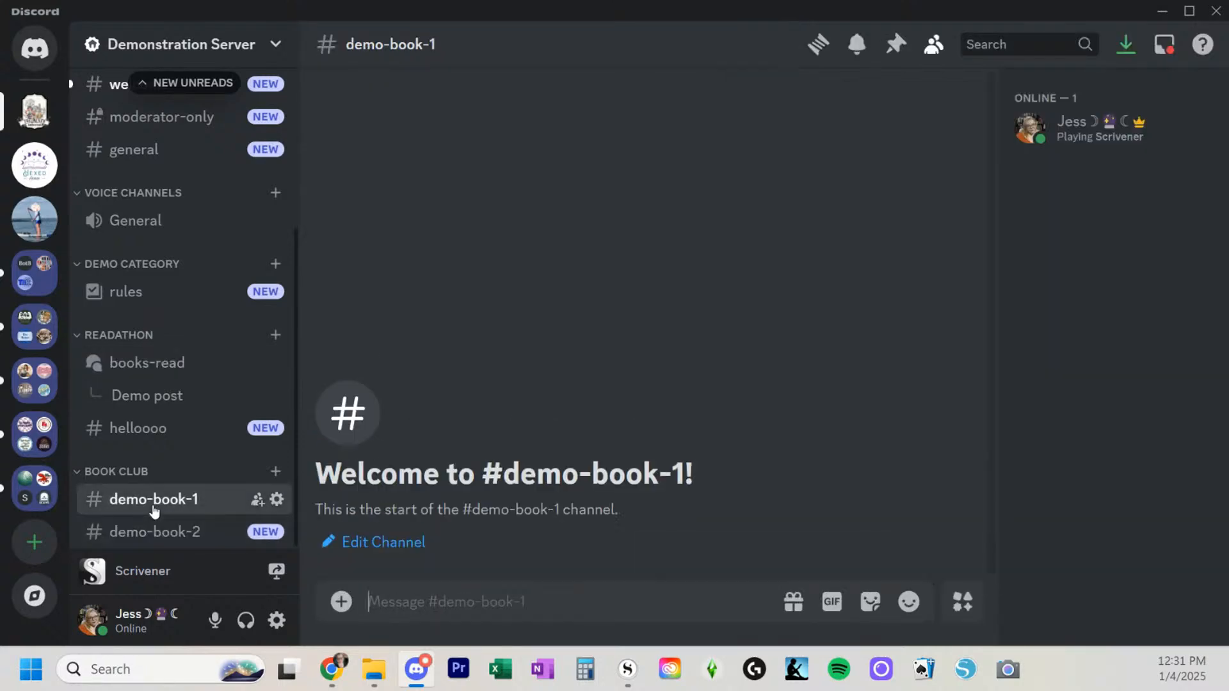
left_click(149, 365)
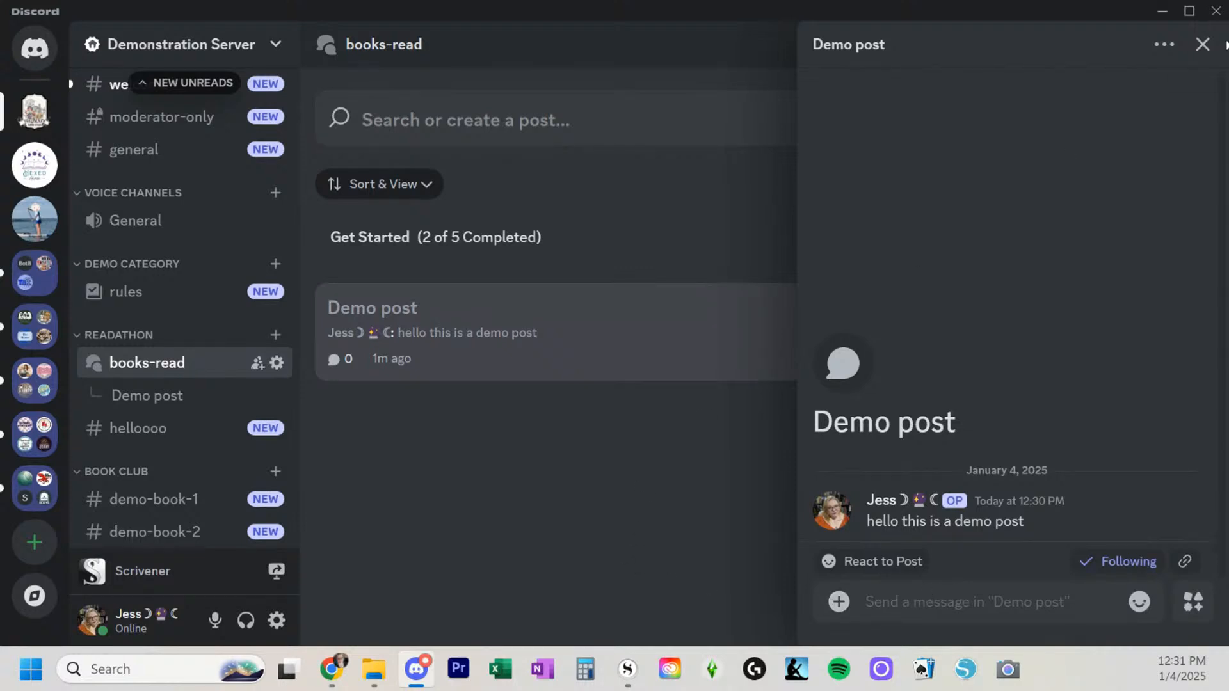
left_click(1202, 45)
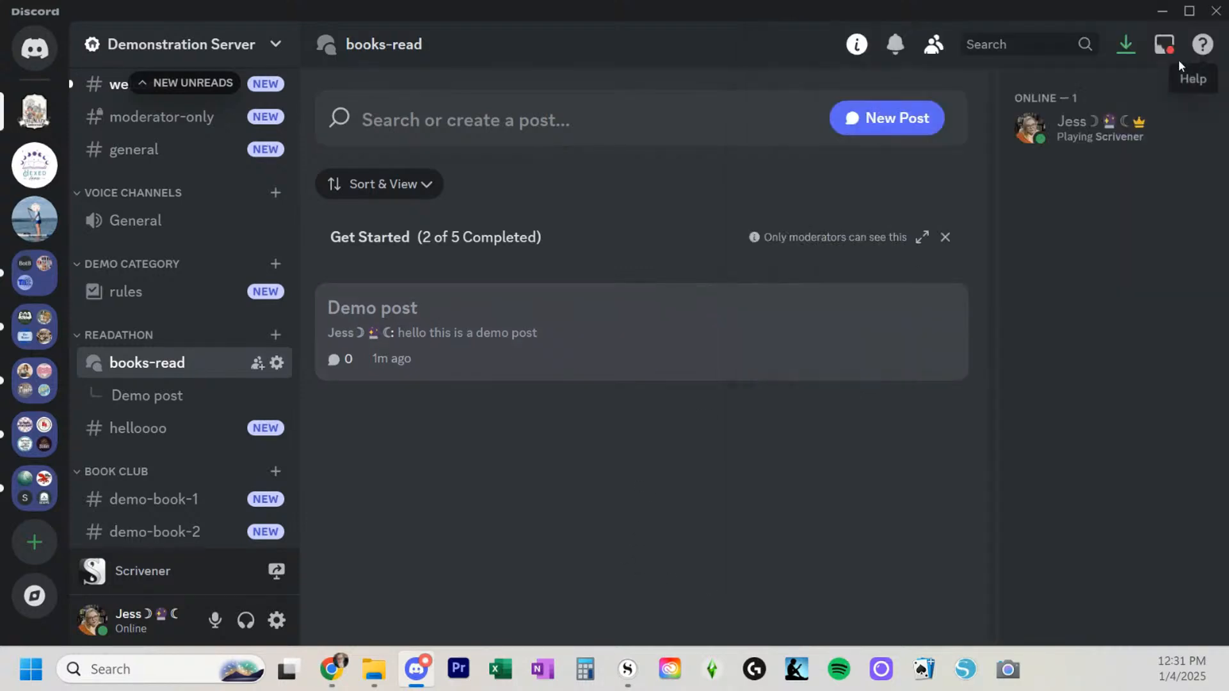
left_click(455, 338)
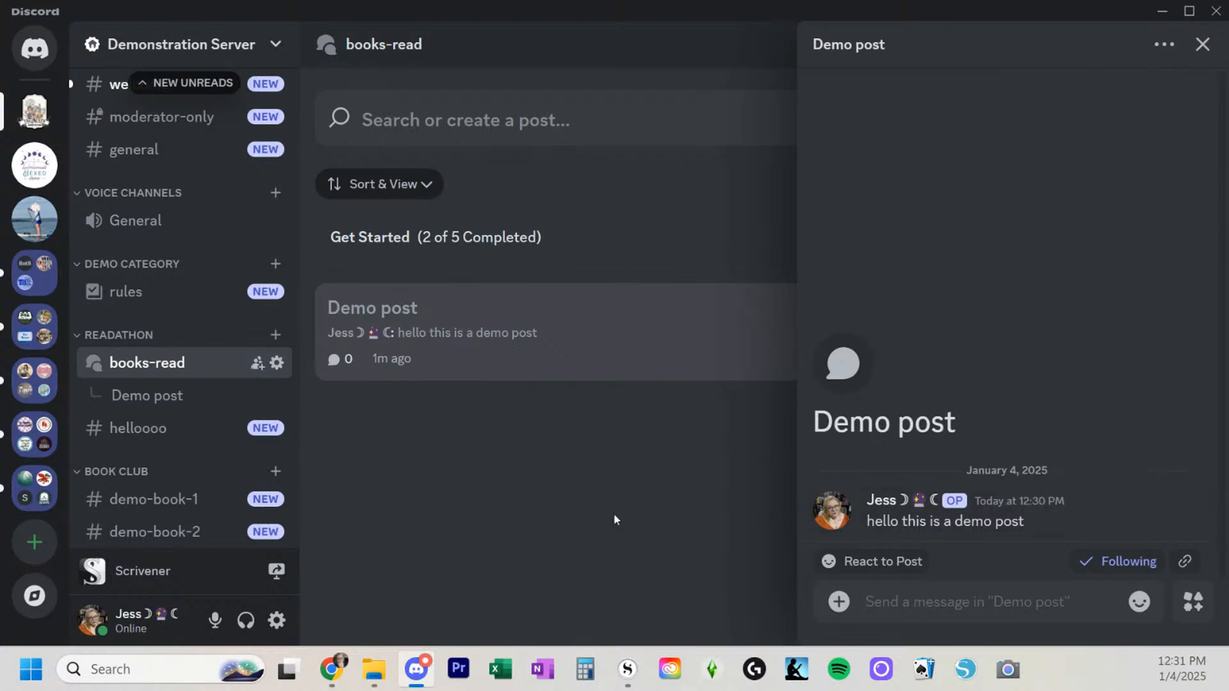
left_click(154, 501)
left_click(153, 532)
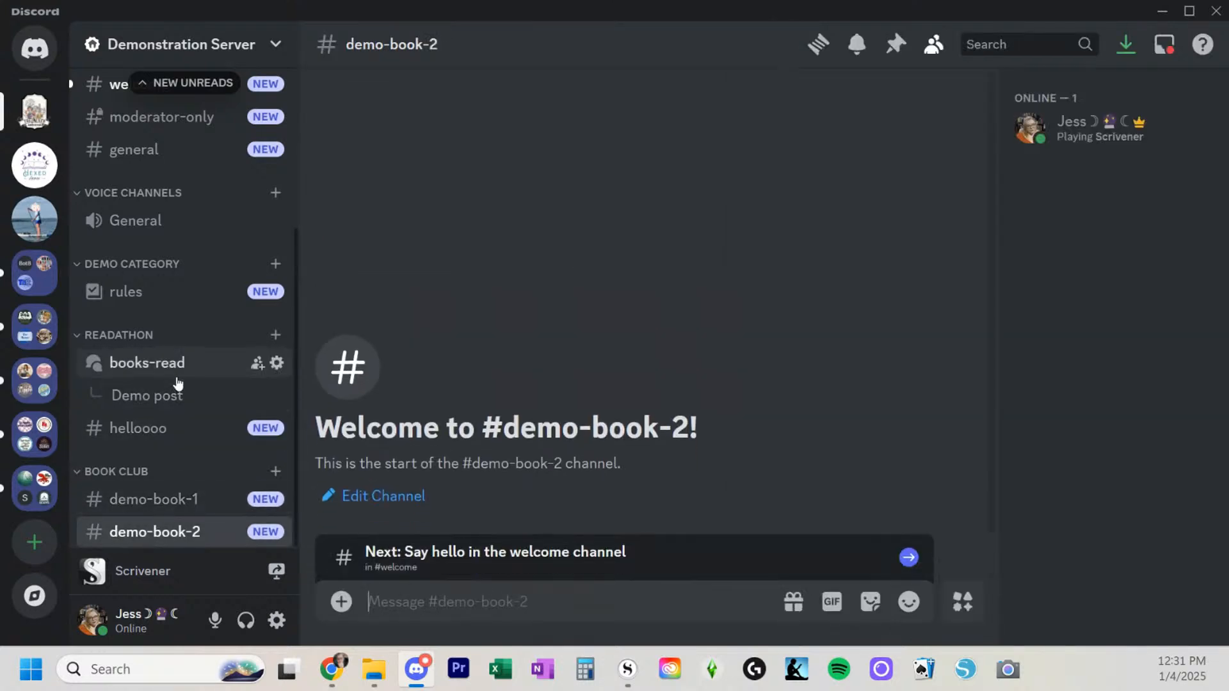
left_click(178, 381)
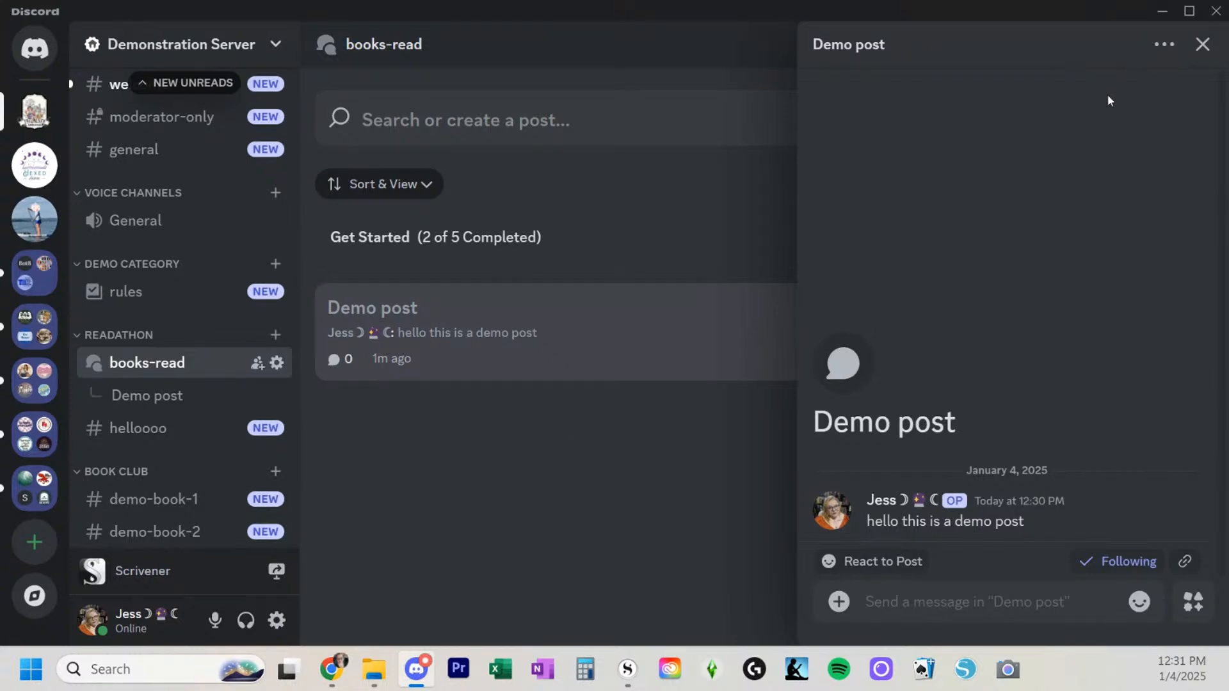
Close the Demo post, switch to the Hexed Annex server, expand its TBR Takedownathon category, and open the announcements channel
left_click(1203, 44)
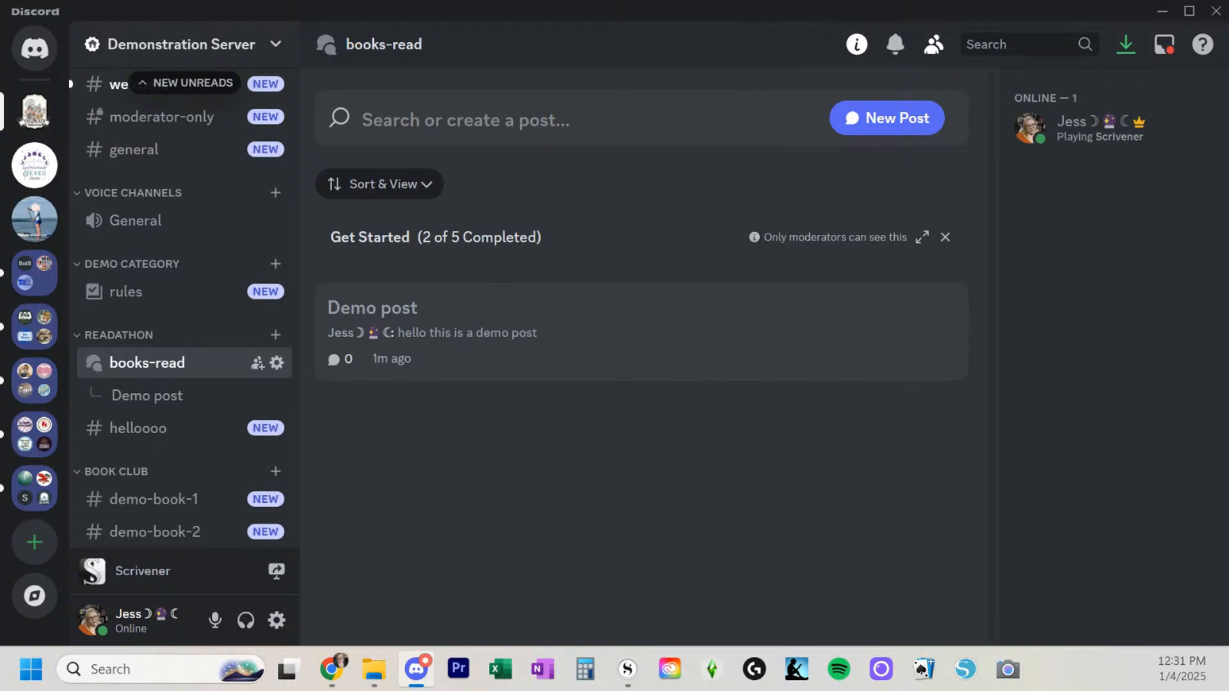
scroll(73, 340, "up", 5)
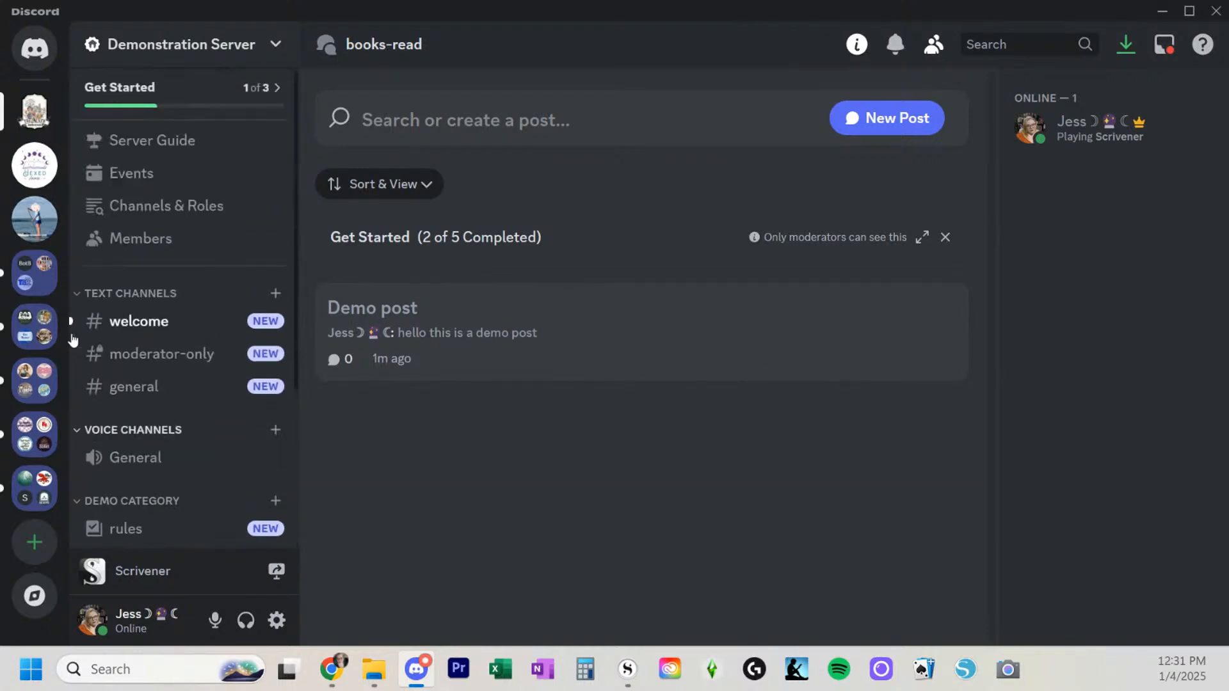
left_click(44, 162)
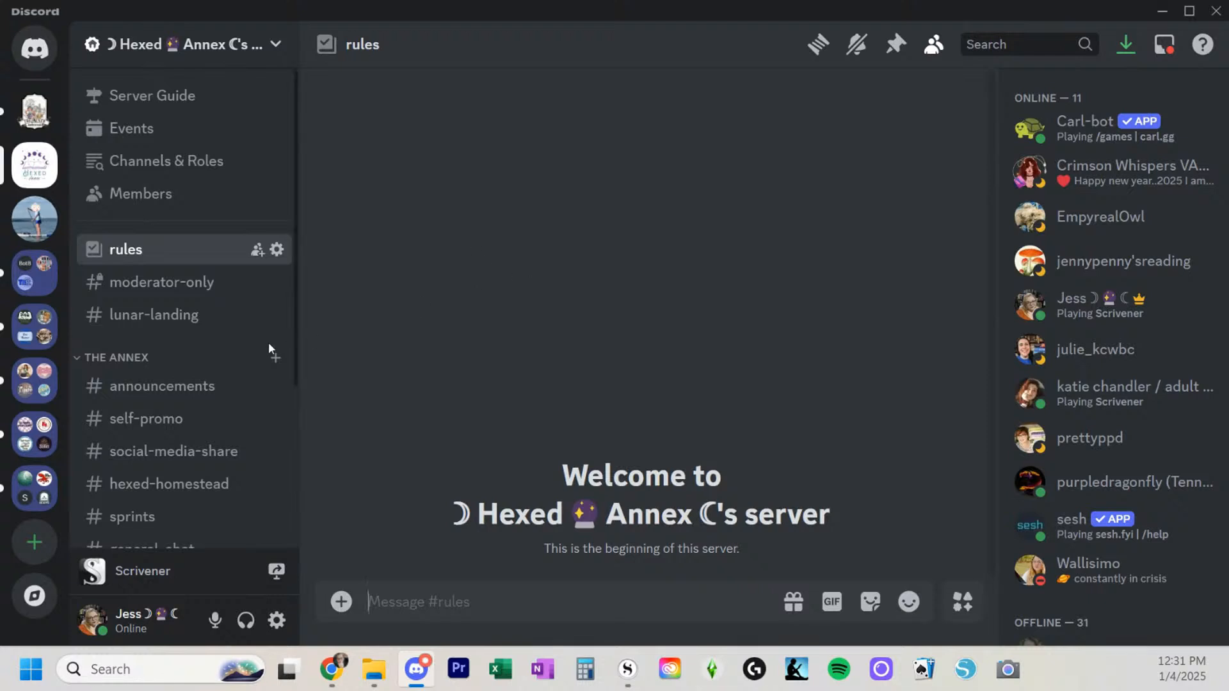
scroll(210, 344, "down", 2)
scroll(201, 325, "down", 3)
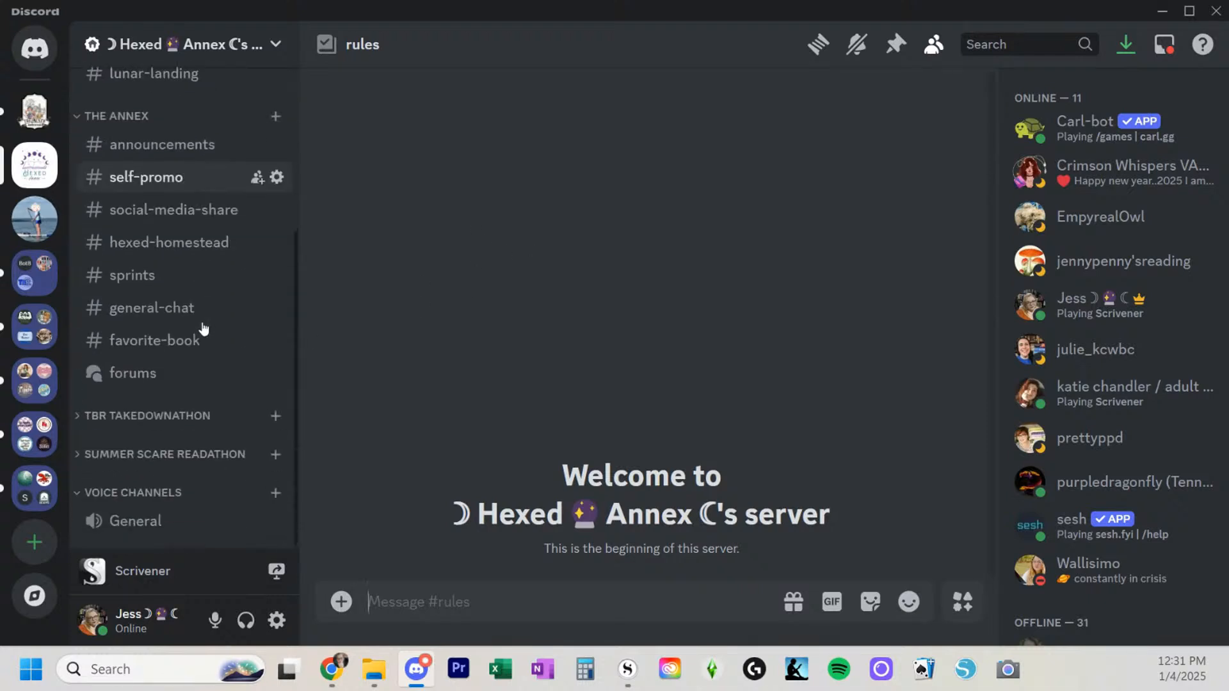
left_click(78, 420)
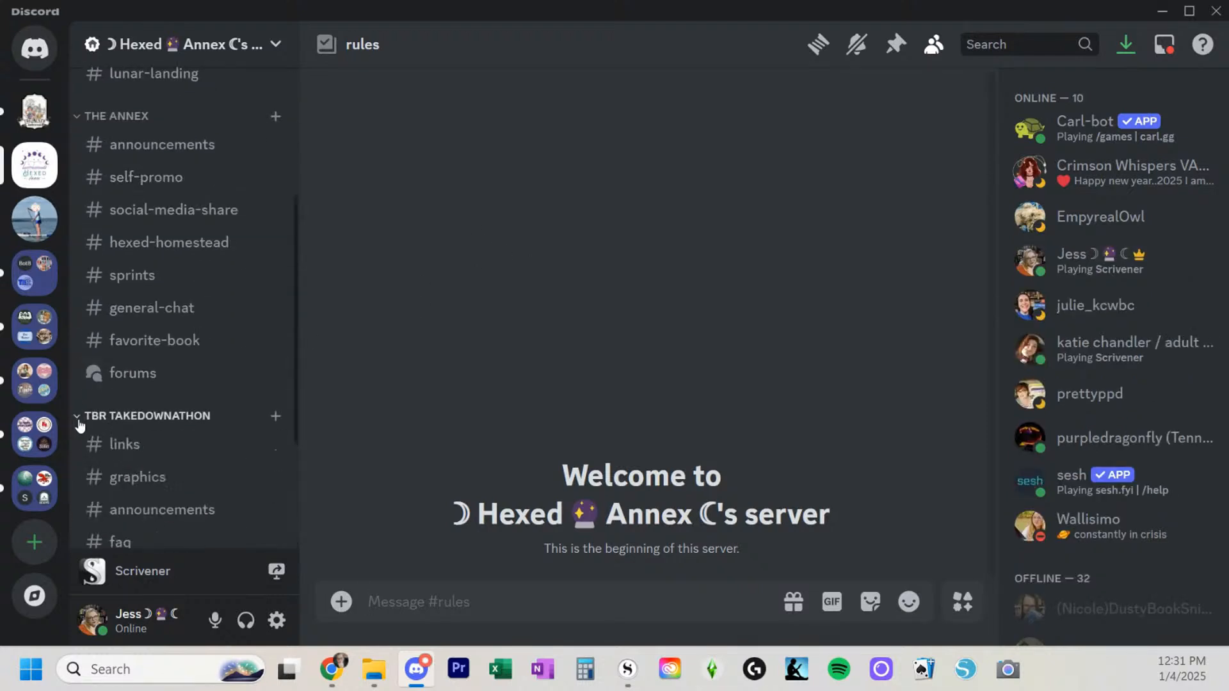
scroll(157, 359, "up", 4)
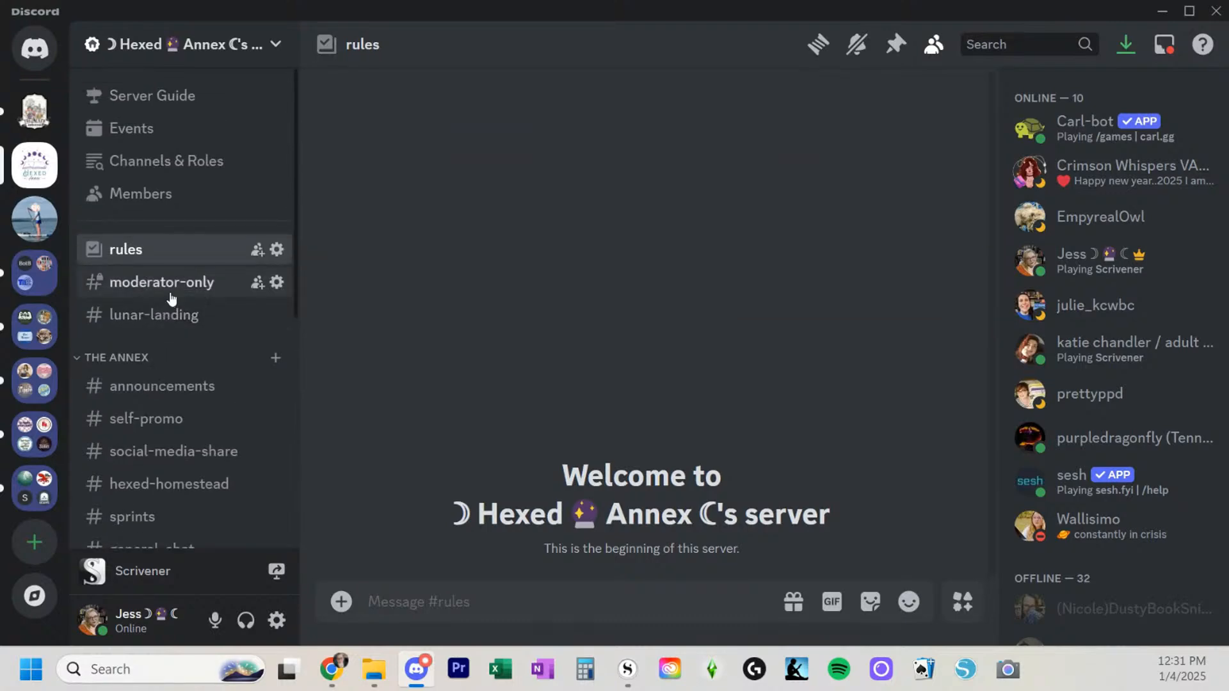
left_click(154, 388)
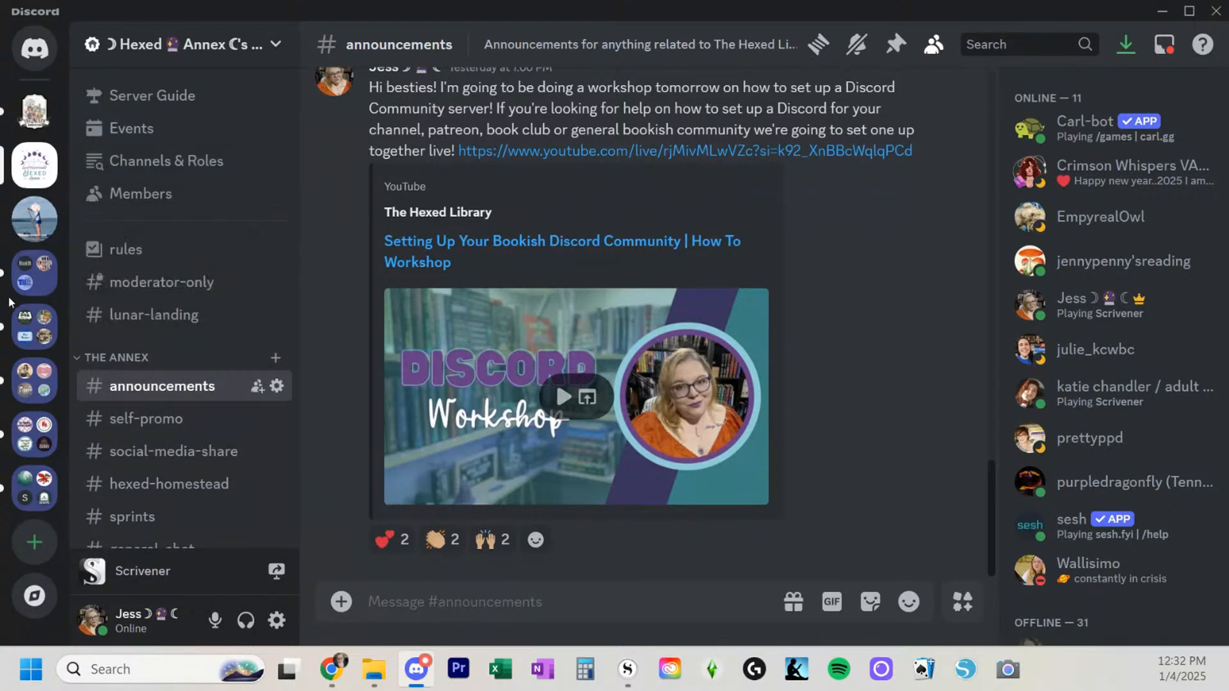
Expand the server folder containing TBRathon 2025, open that server, and read the newest posts in its share-socials channel
left_click(28, 286)
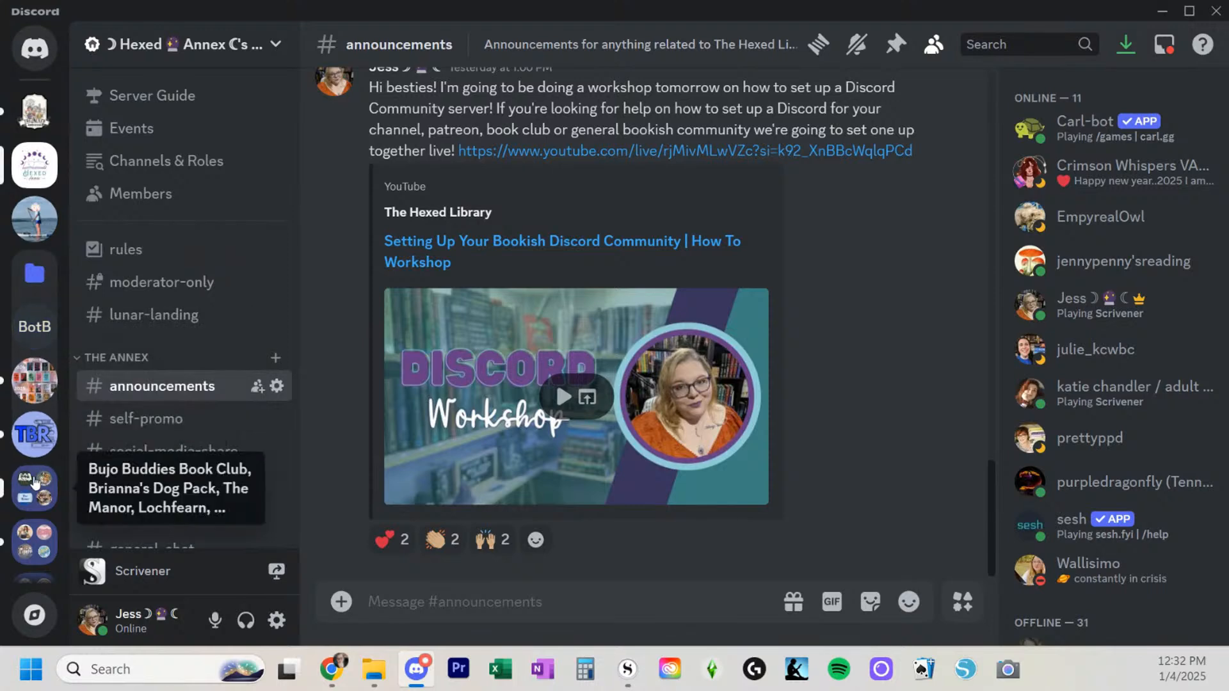
left_click(42, 436)
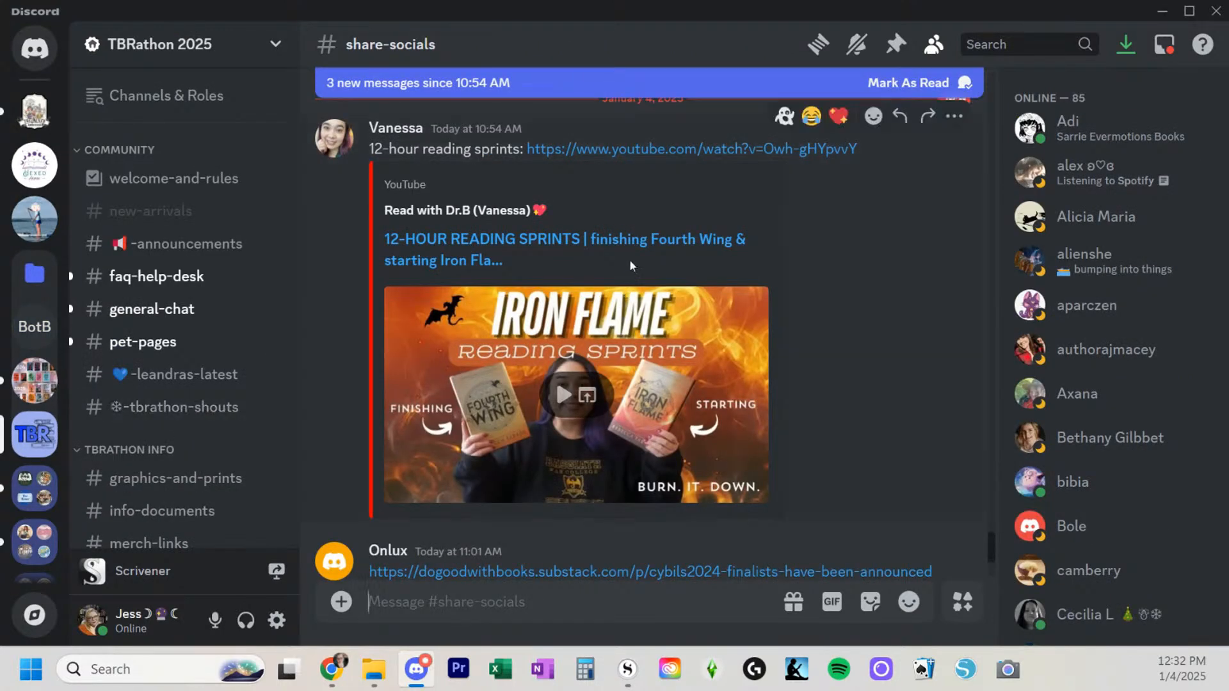
scroll(628, 260, "down", 10)
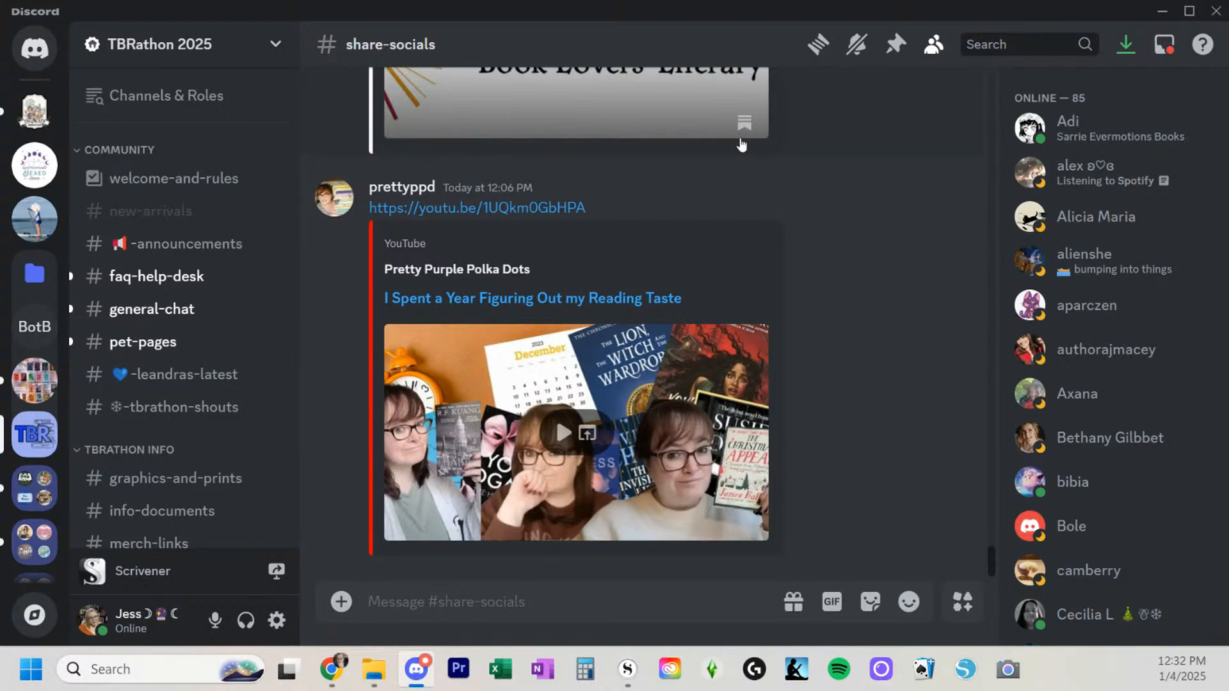
Search the TBRathon 2025 server for "book", browse the matching messages, and clear the search
left_click(972, 48)
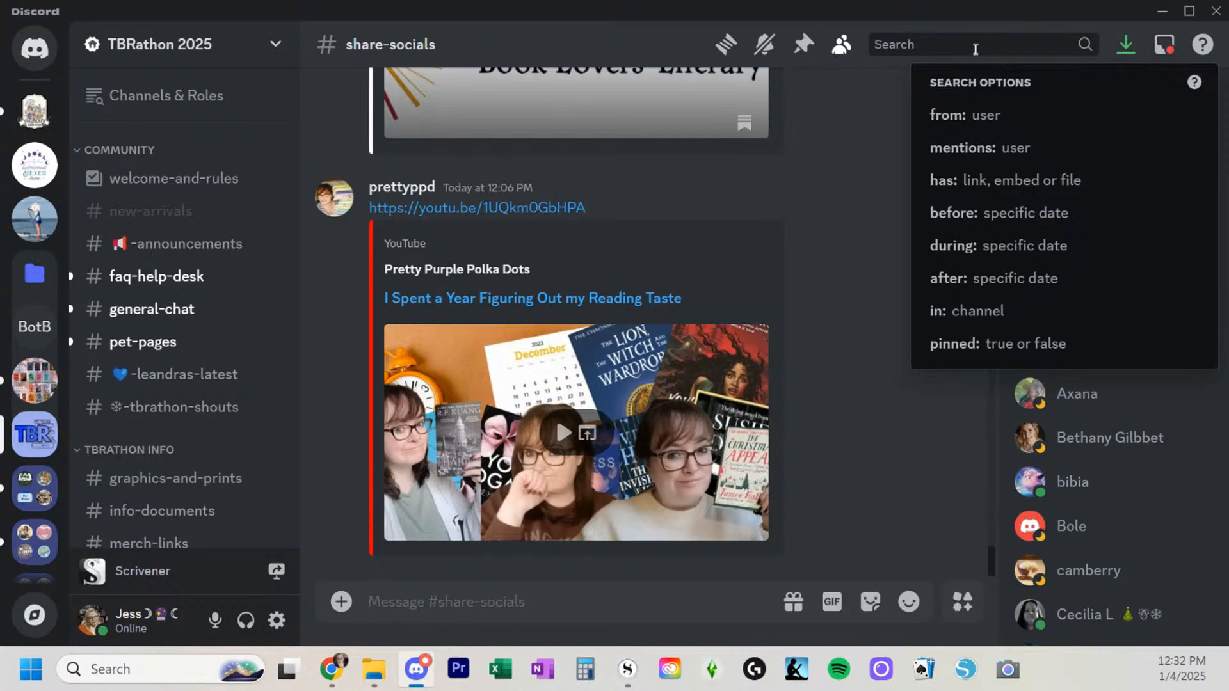
type("book")
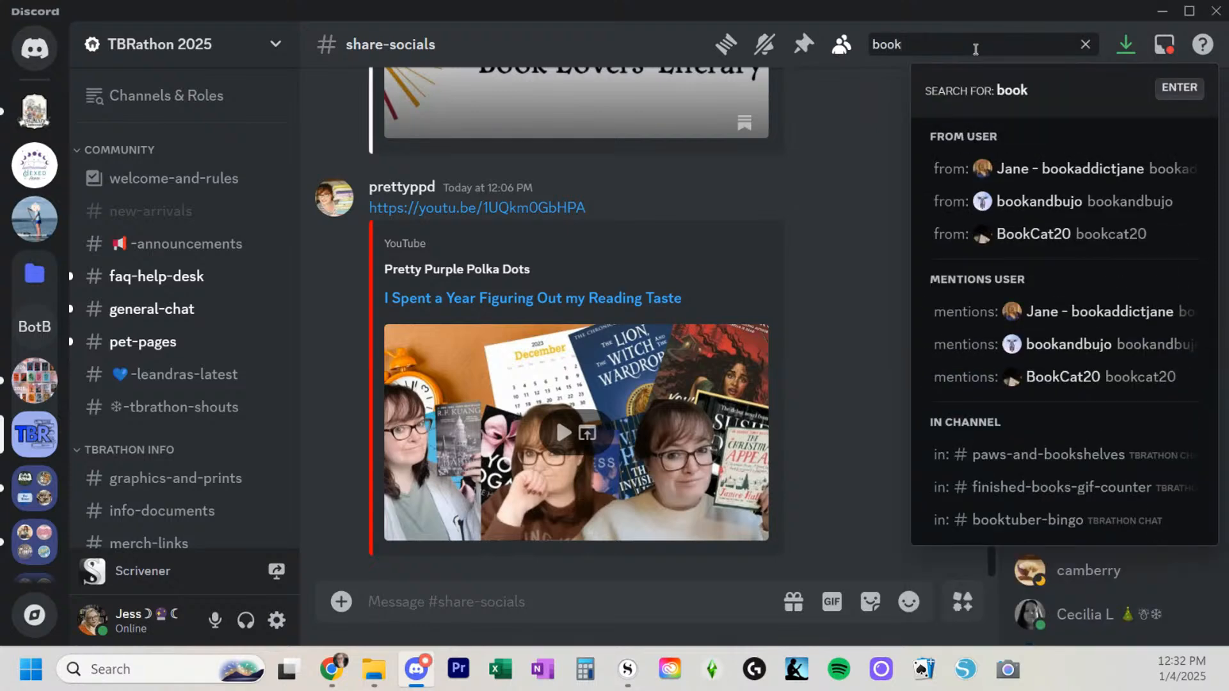
key("Return")
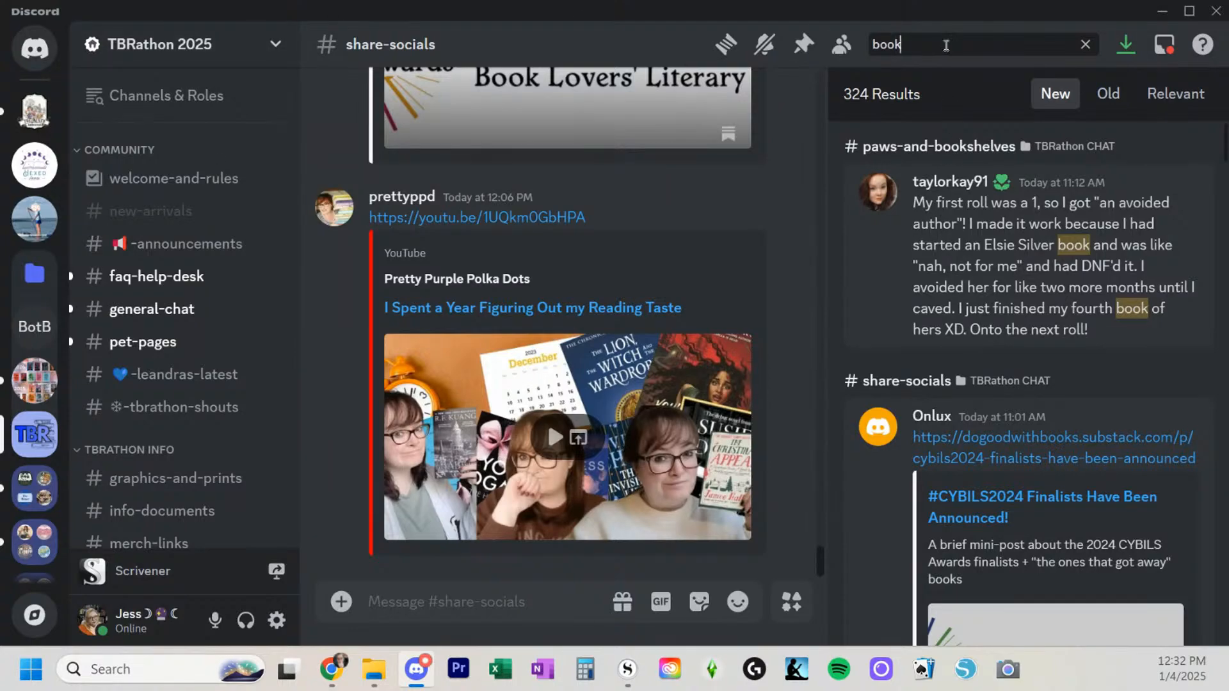
scroll(922, 300, "down", 10)
scroll(922, 301, "up", 4)
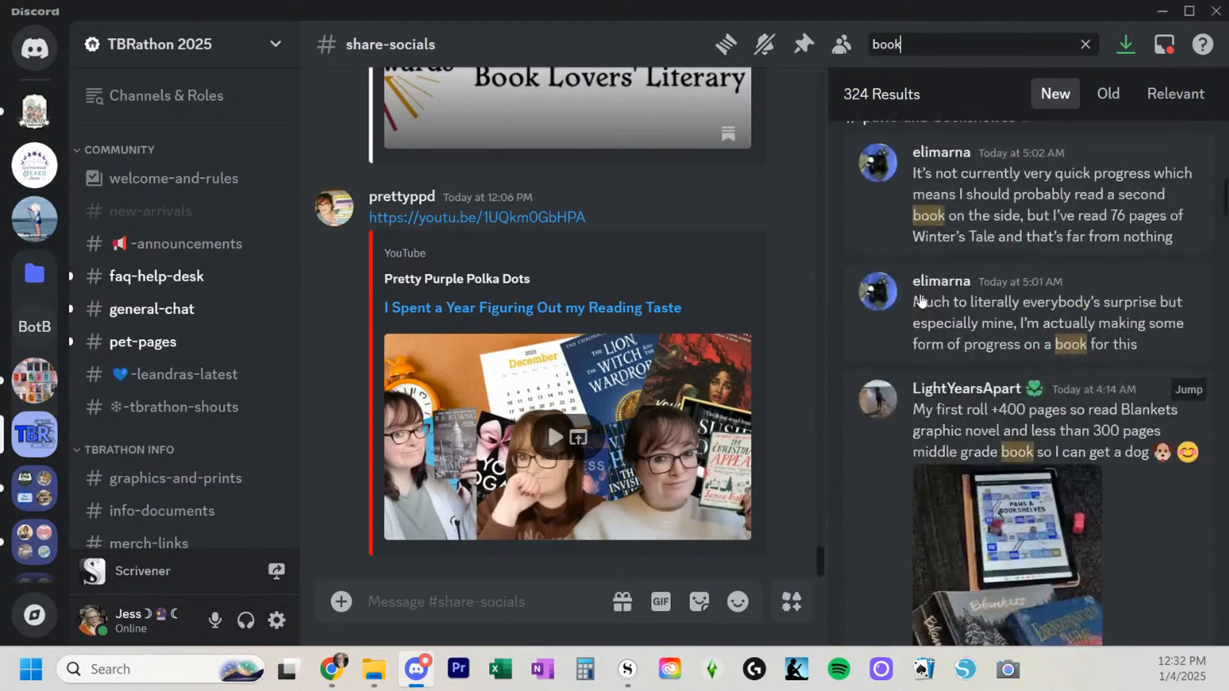
scroll(922, 301, "down", 12)
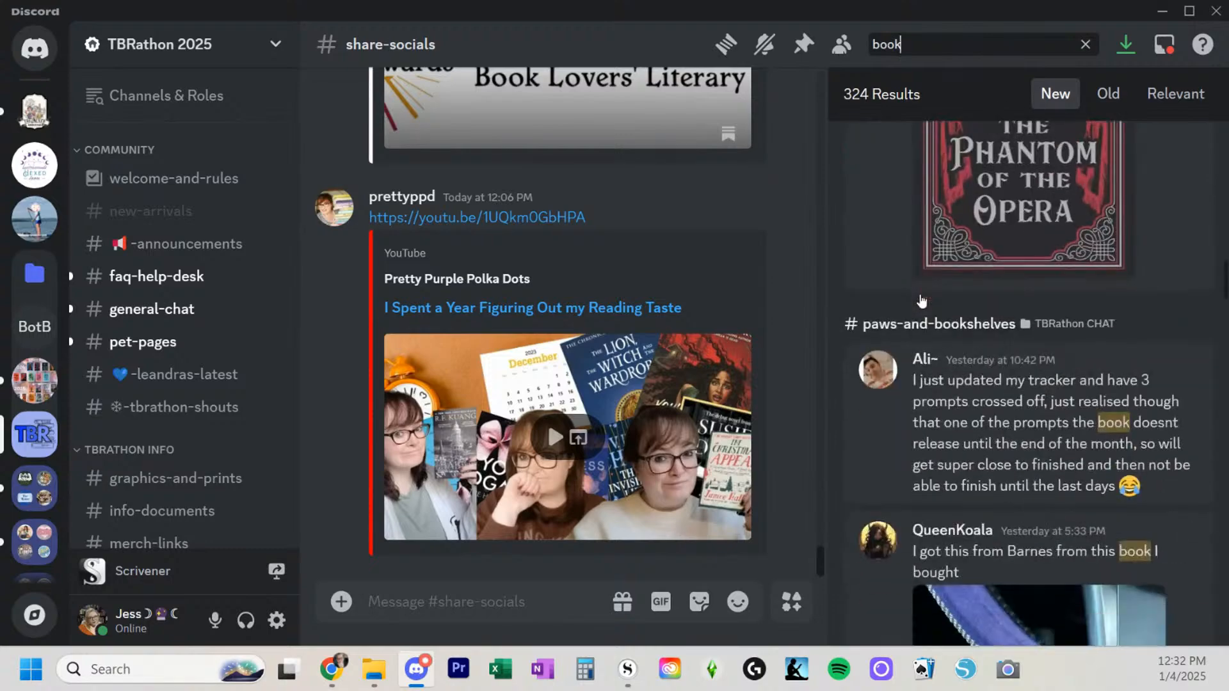
scroll(922, 301, "down", 15)
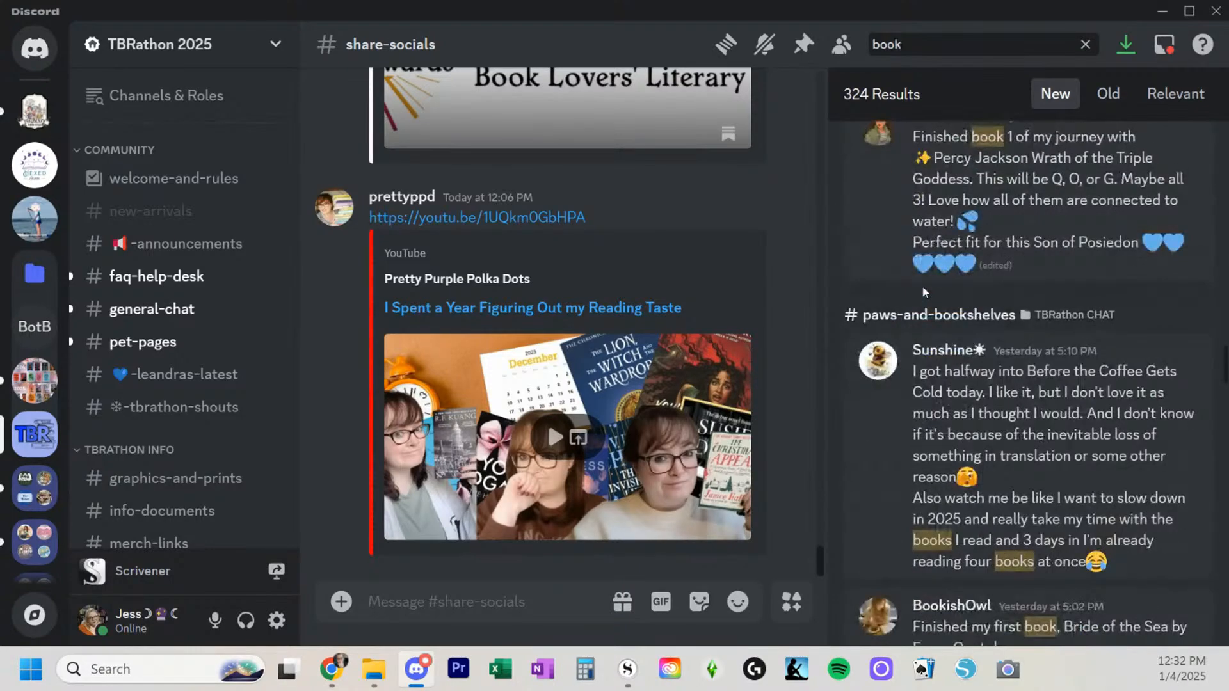
scroll(924, 292, "down", 10)
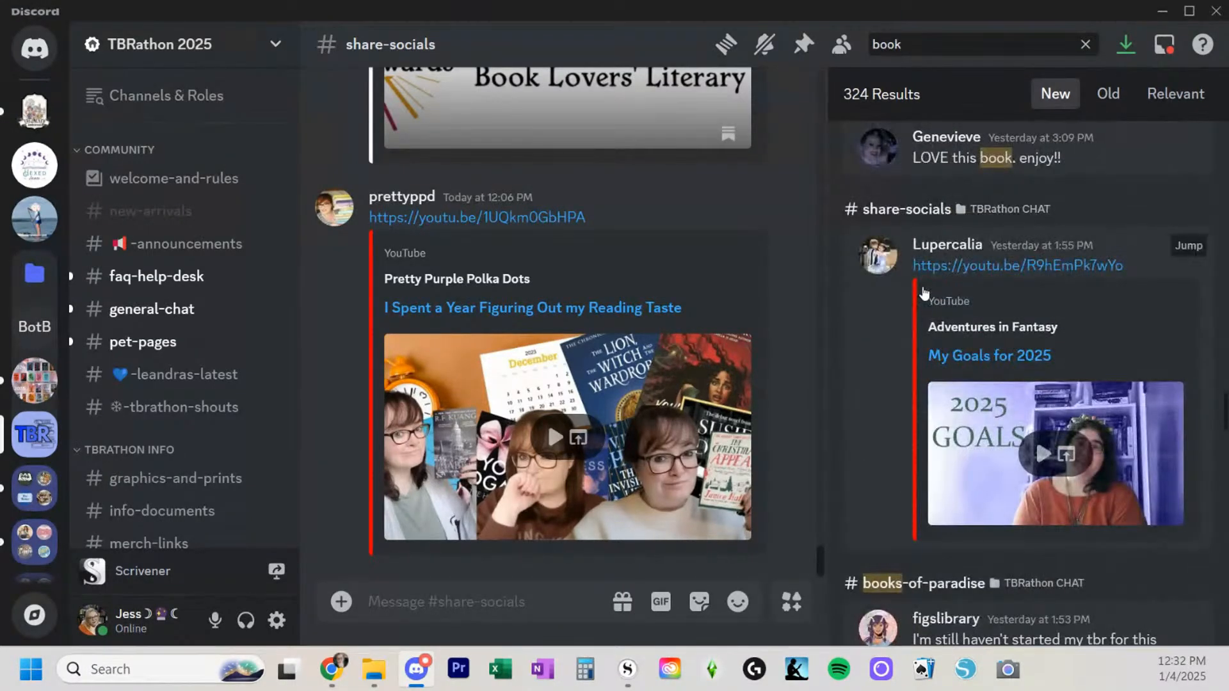
scroll(923, 292, "down", 10)
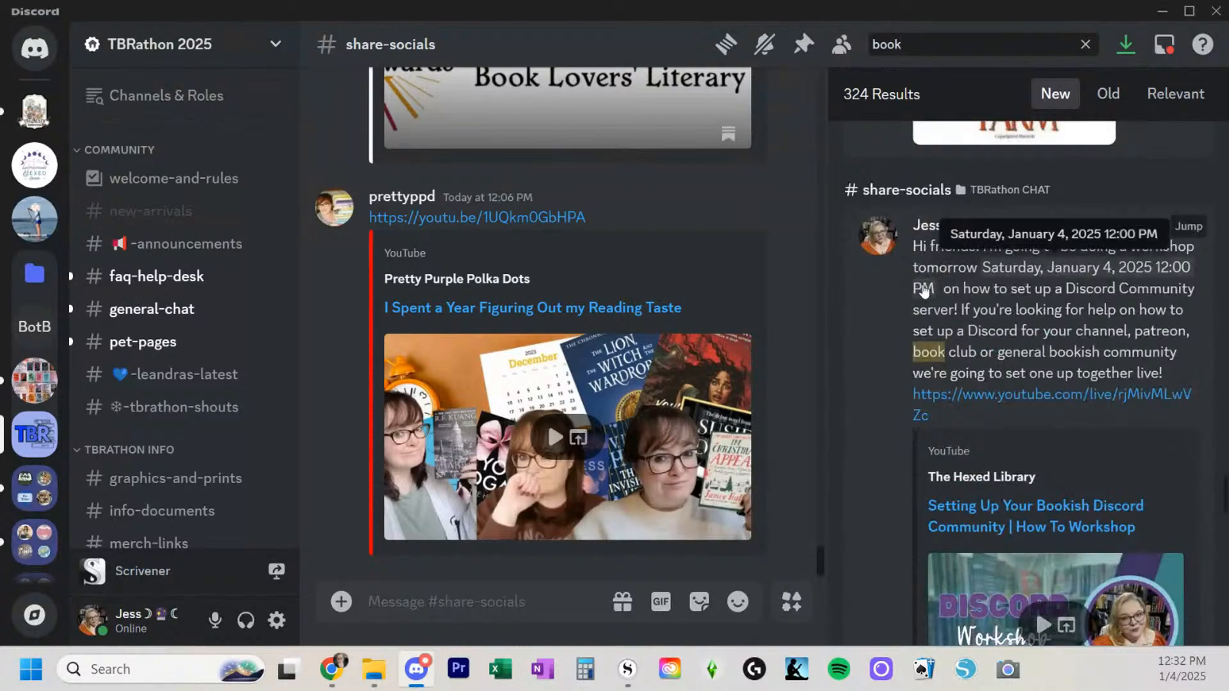
scroll(924, 291, "down", 10)
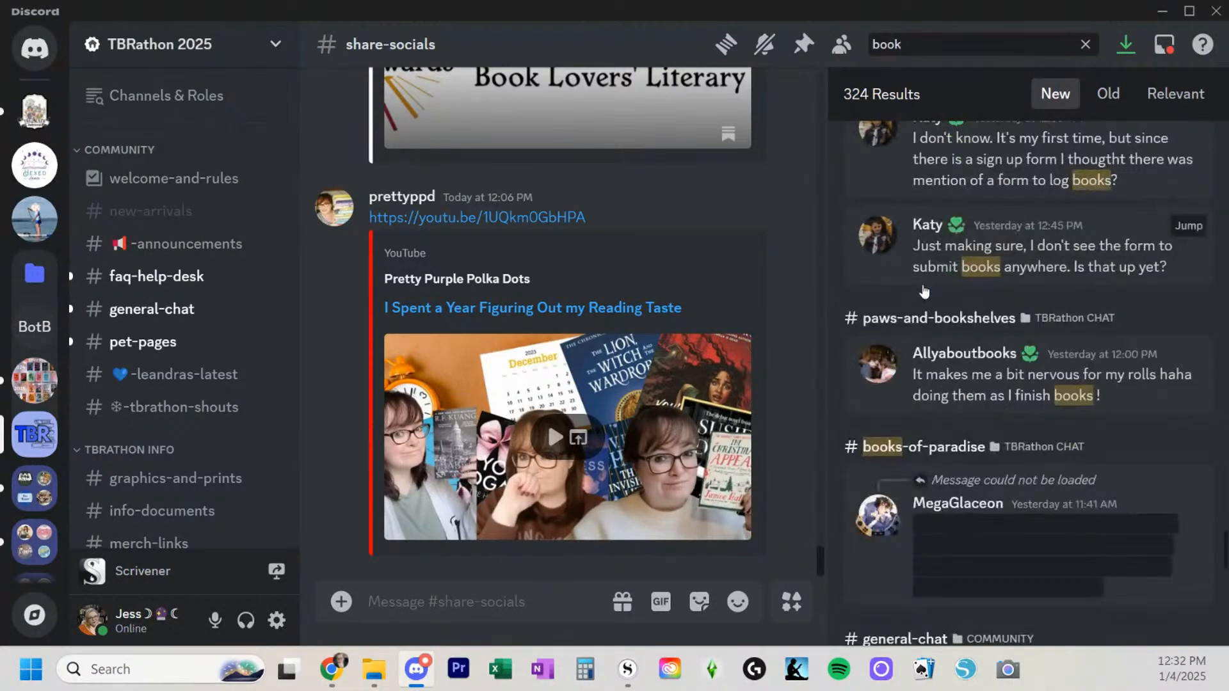
scroll(923, 292, "down", 10)
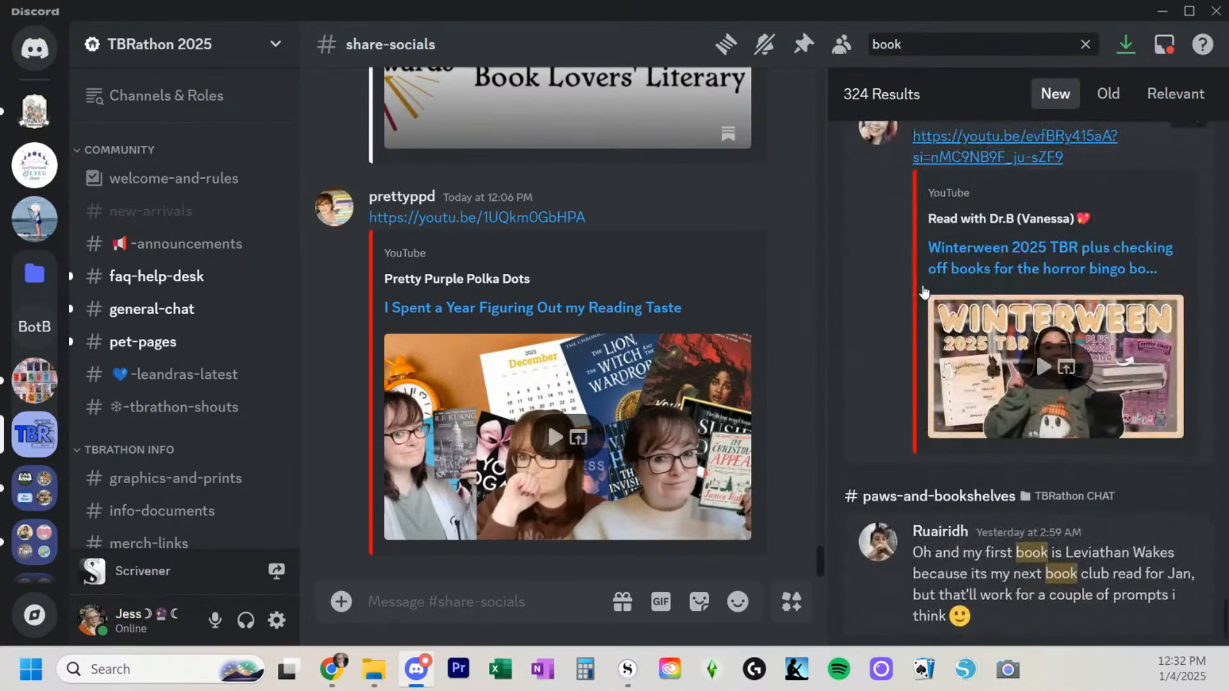
scroll(923, 292, "up", 15)
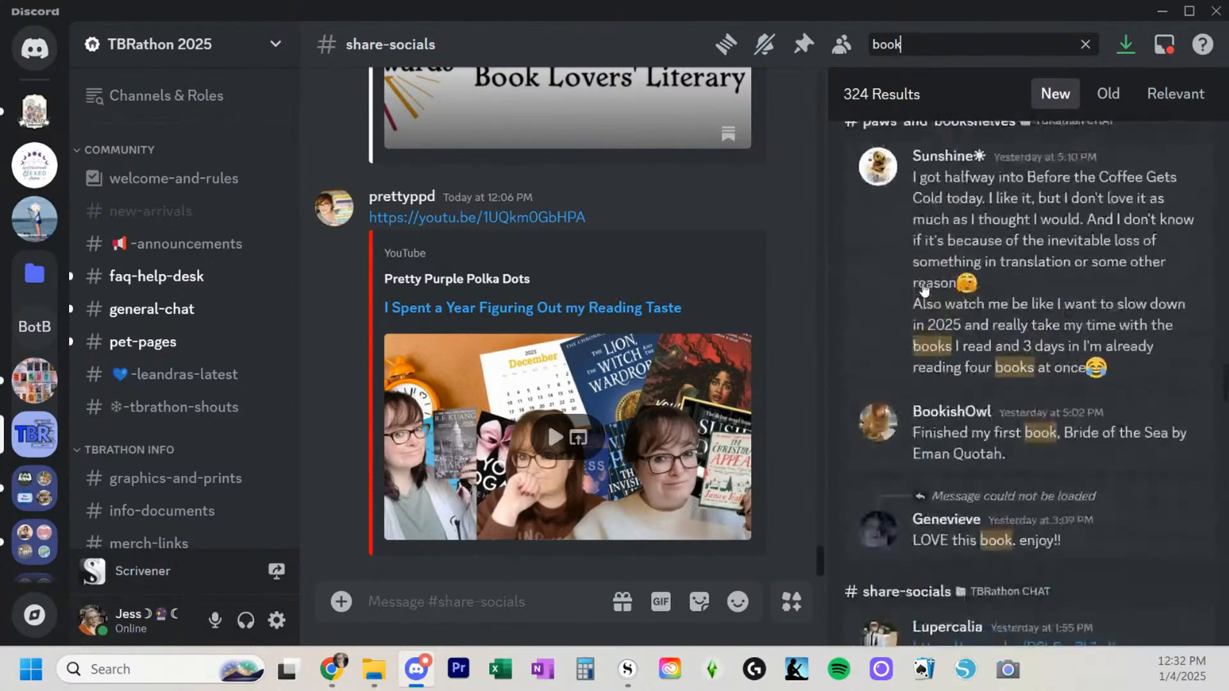
scroll(923, 291, "up", 15)
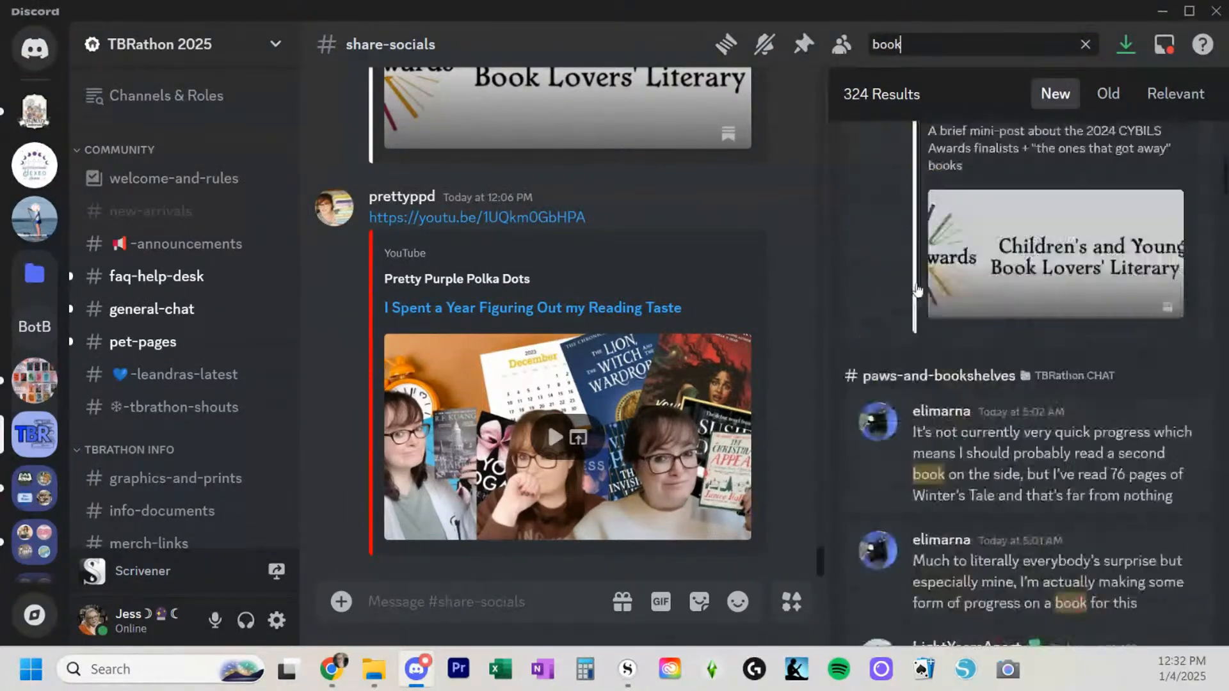
scroll(917, 292, "up", 5)
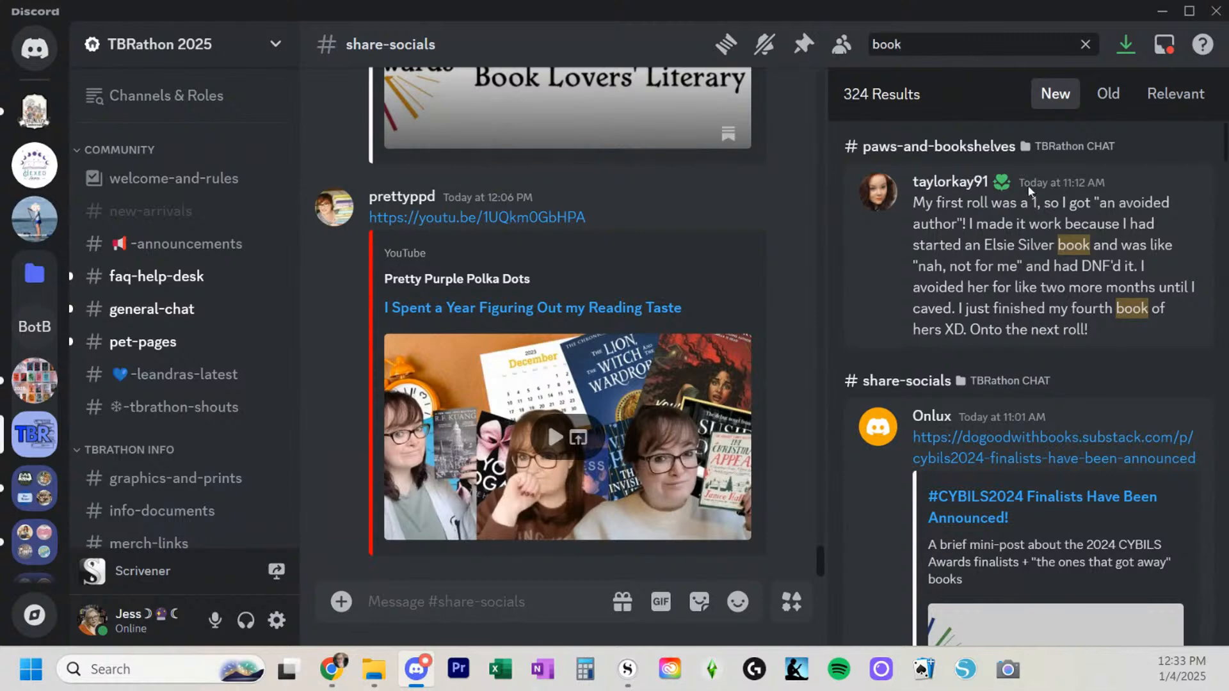
left_click(1083, 48)
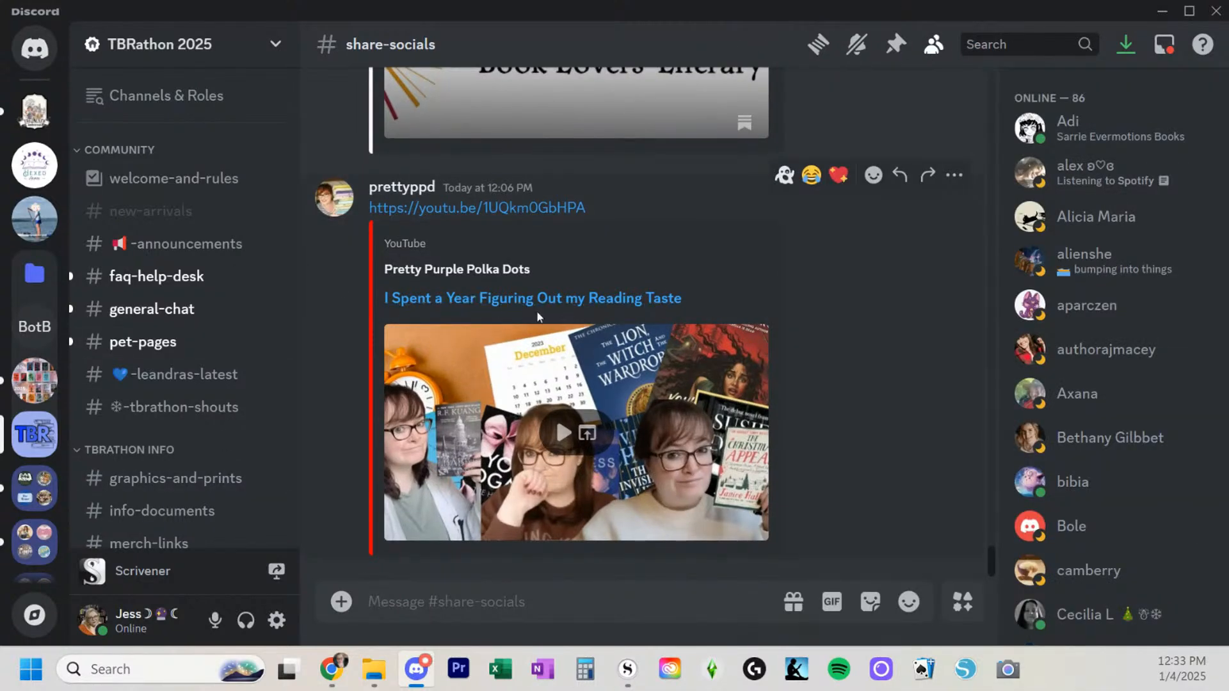
Return to the Hexed Annex announcements channel and pin the January 3, 2025 message about the Discord workshop
left_click(54, 165)
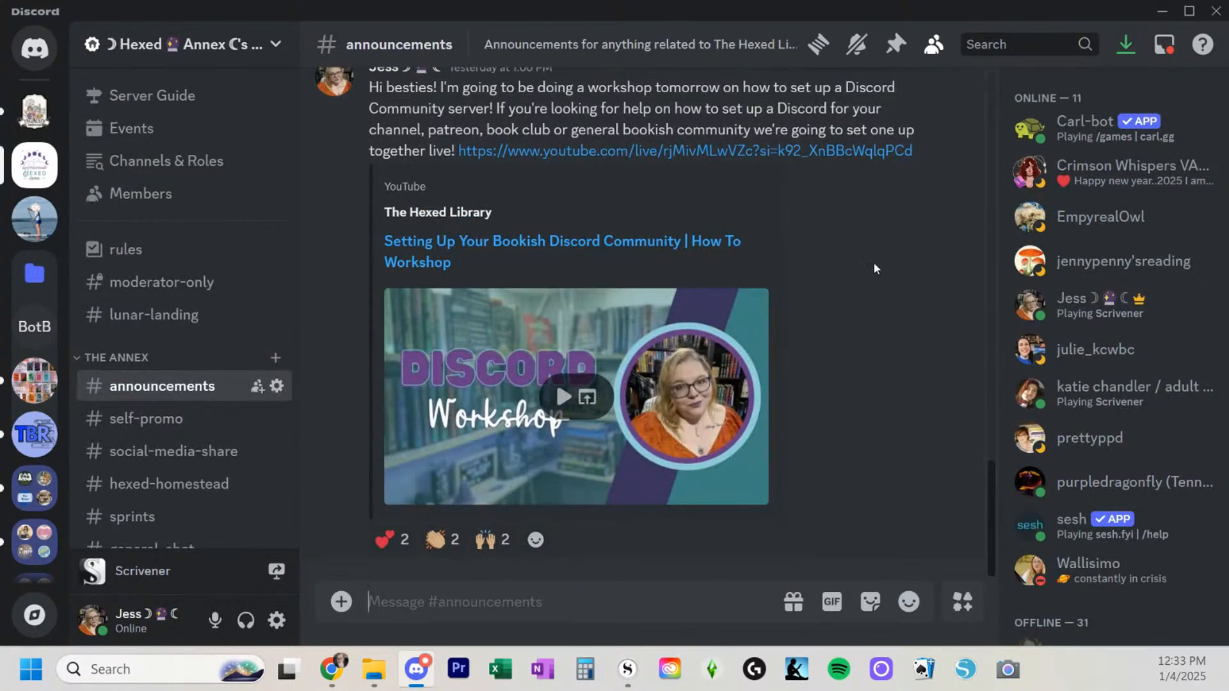
scroll(859, 275, "up", 10)
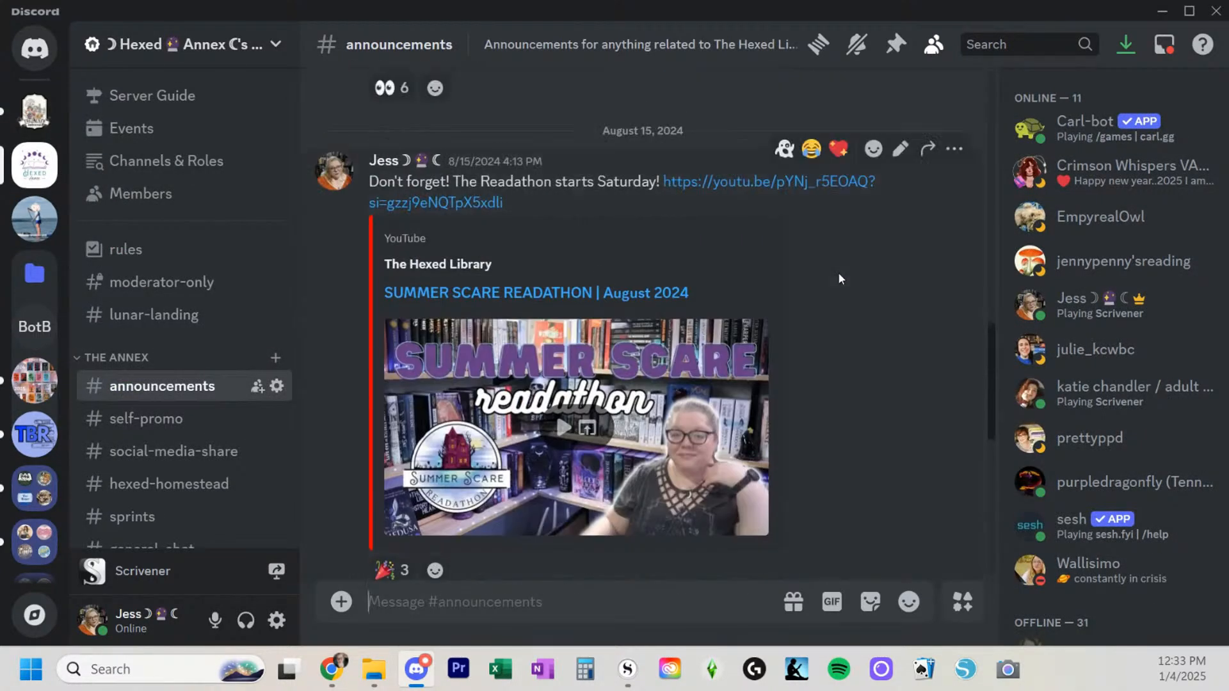
scroll(851, 240, "up", 2)
scroll(852, 240, "down", 3)
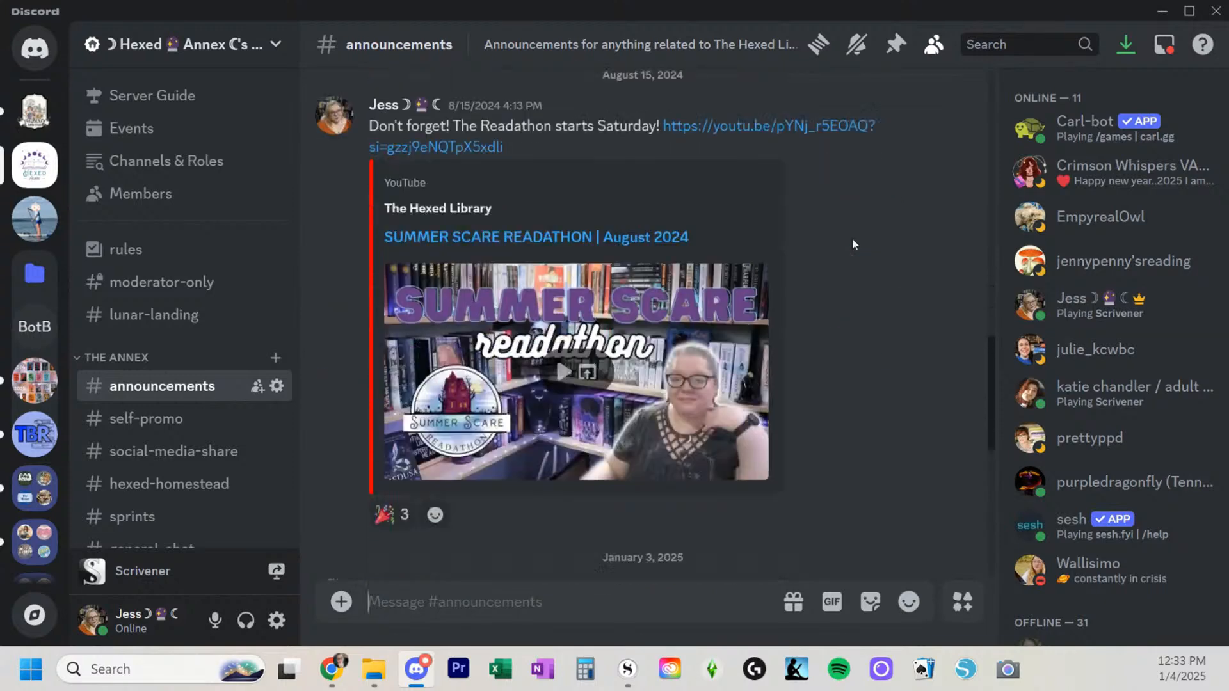
scroll(851, 239, "down", 8)
scroll(928, 185, "up", 2)
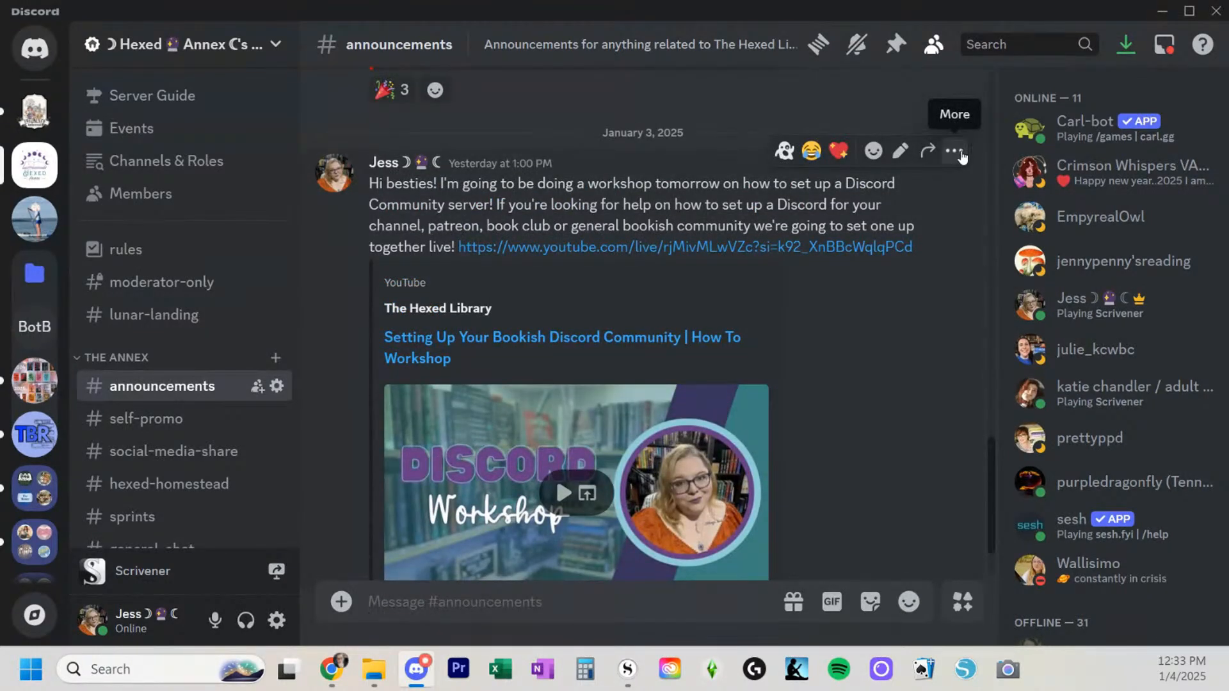
left_click(954, 151)
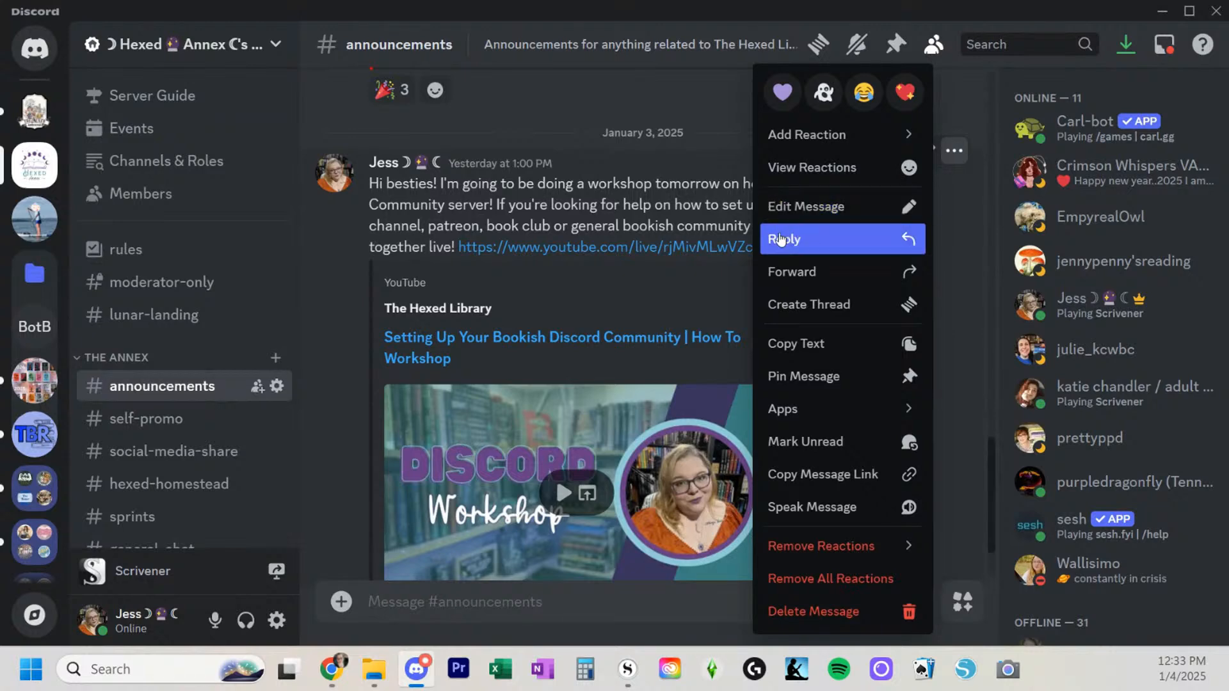
left_click(845, 384)
left_click(748, 557)
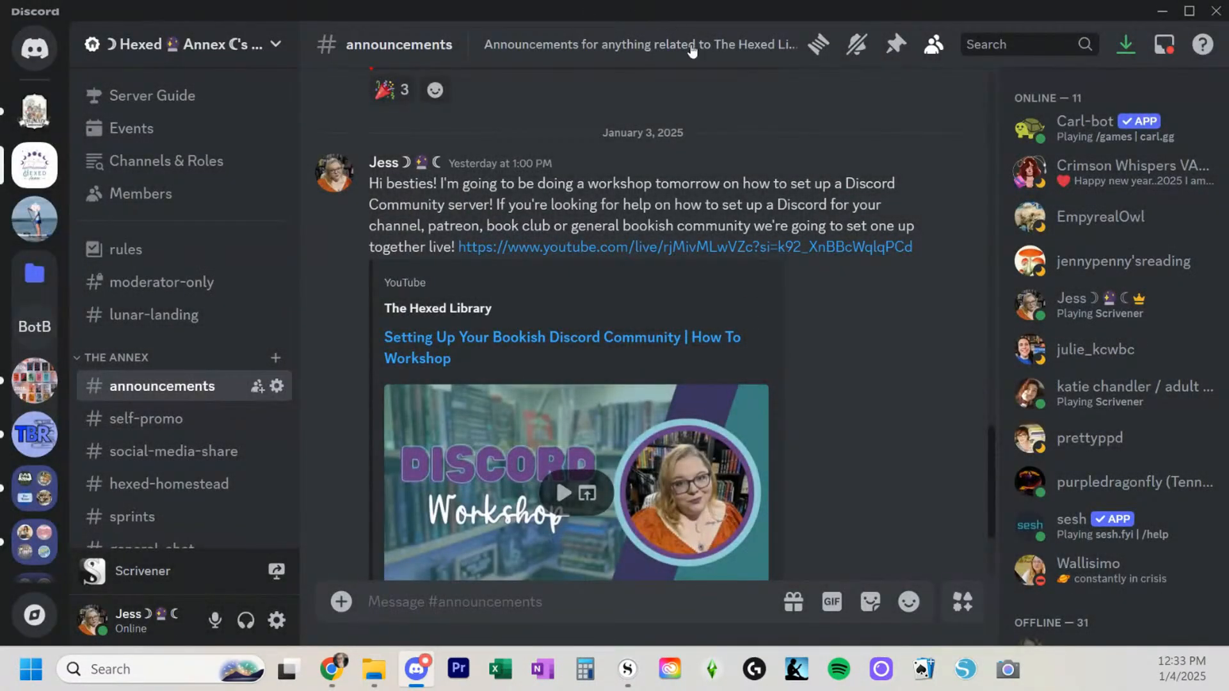
View the announcements channel's pinned messages and examine the pinned workshop announcement
left_click(897, 44)
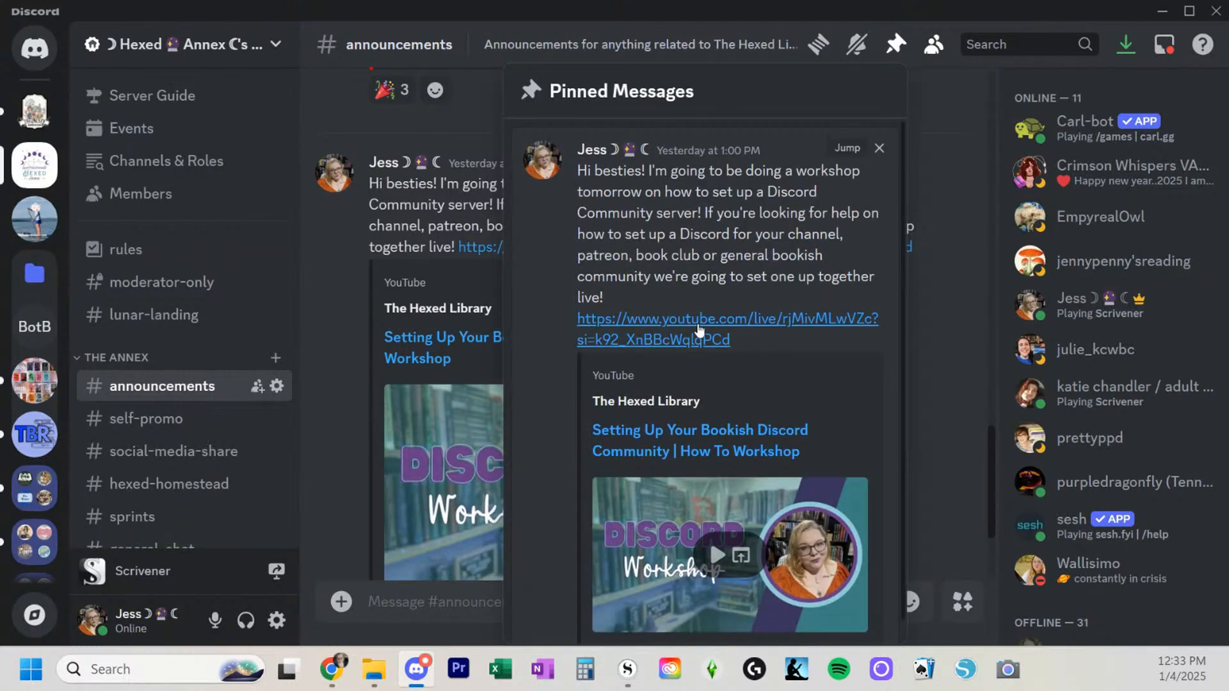
scroll(699, 329, "down", 1)
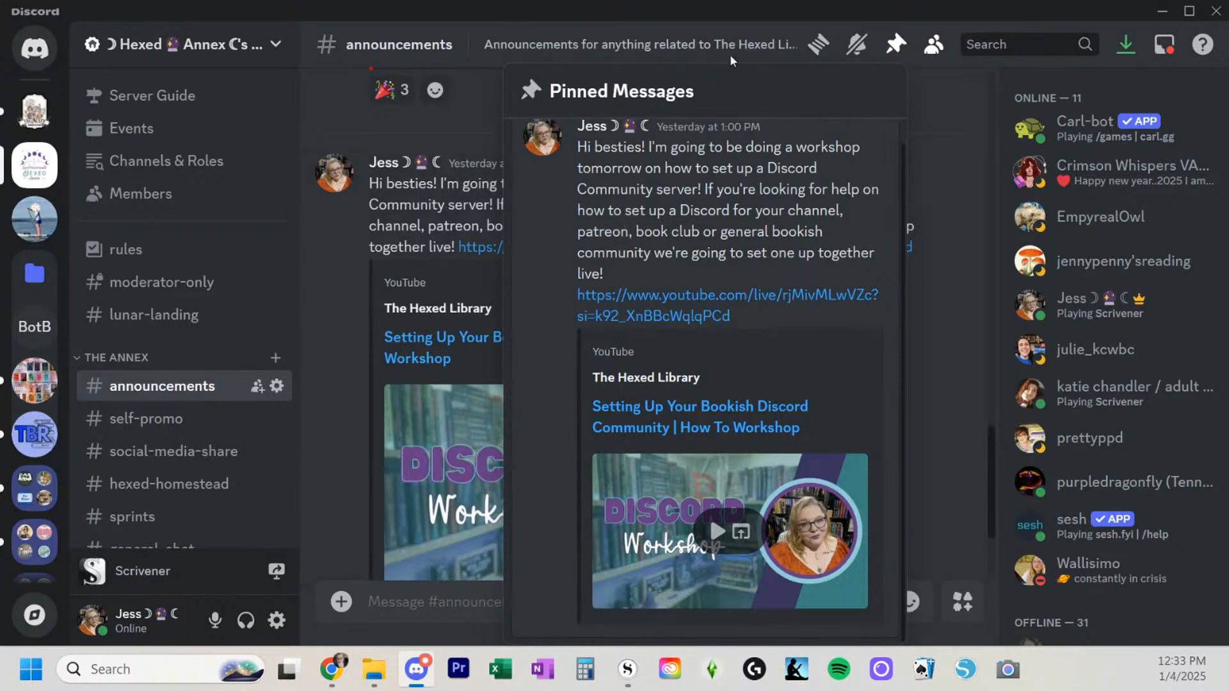
left_click(950, 233)
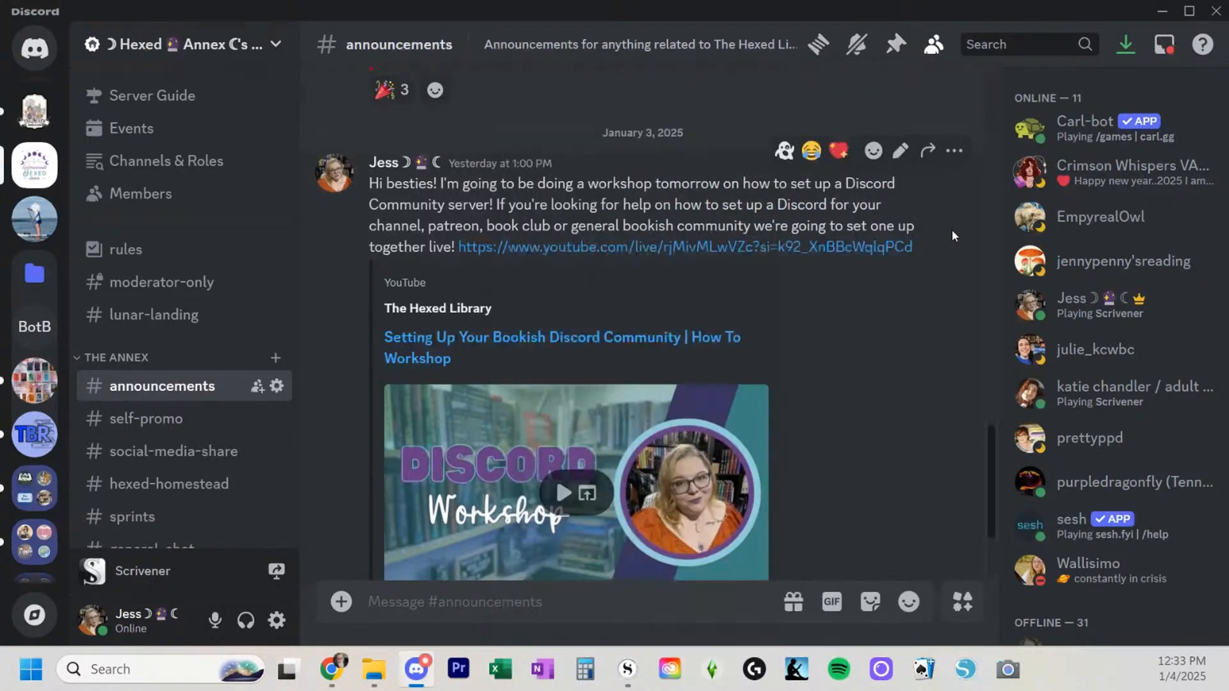
Unpin the January 3, 2025 workshop message from the announcements channel's pinned messages
left_click(896, 53)
scroll(858, 128, "down", 1)
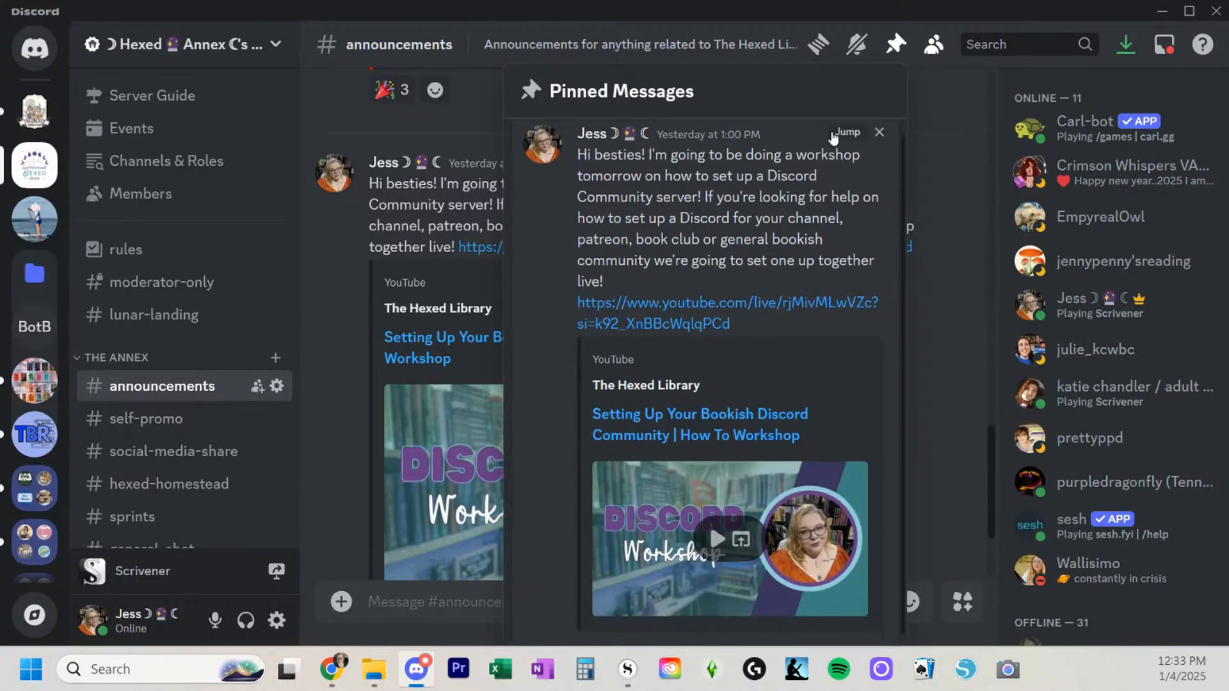
left_click(879, 125)
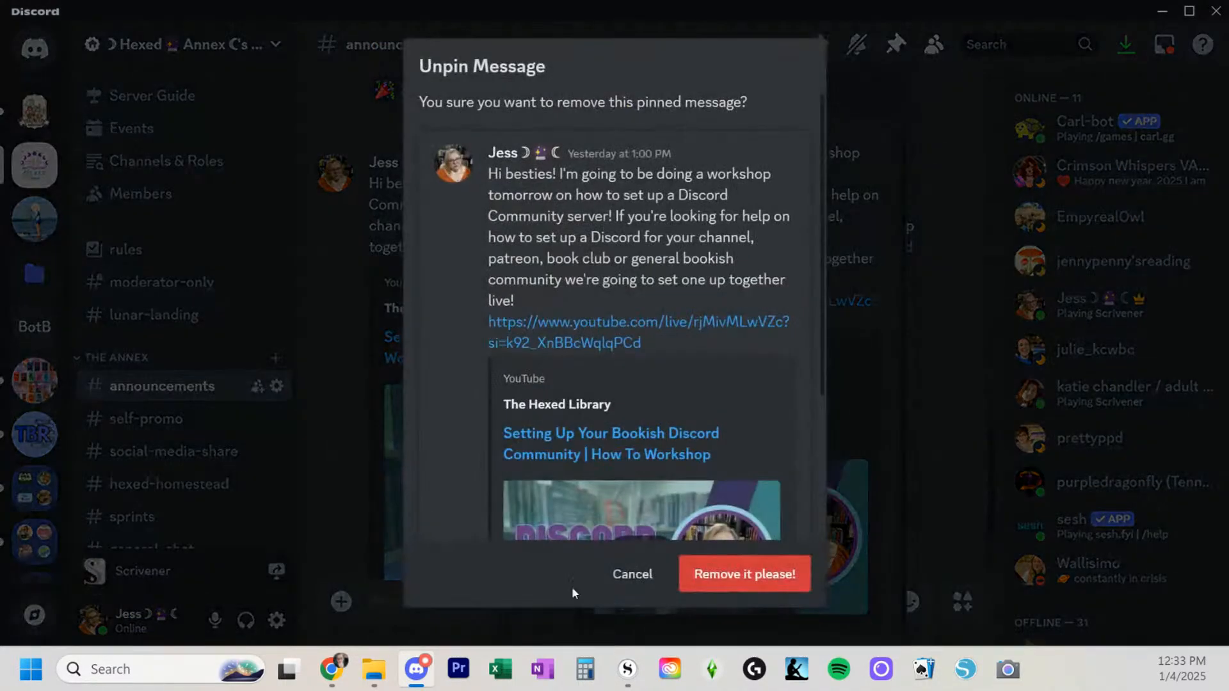
left_click(730, 578)
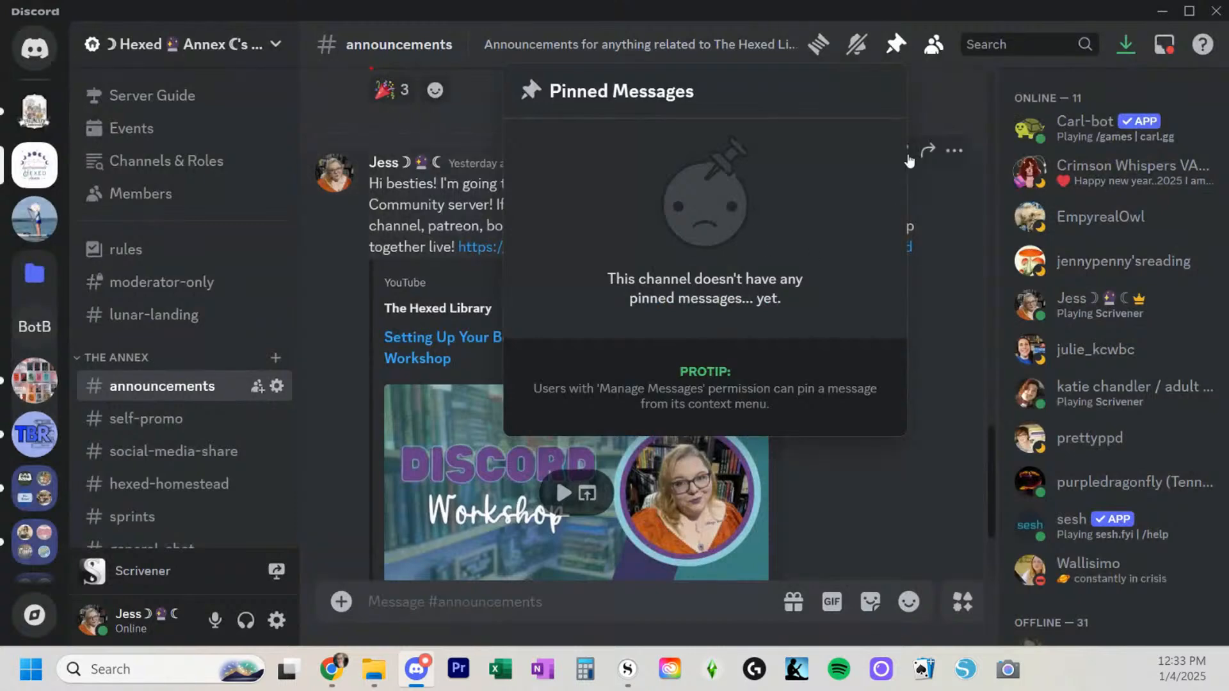
left_click(977, 101)
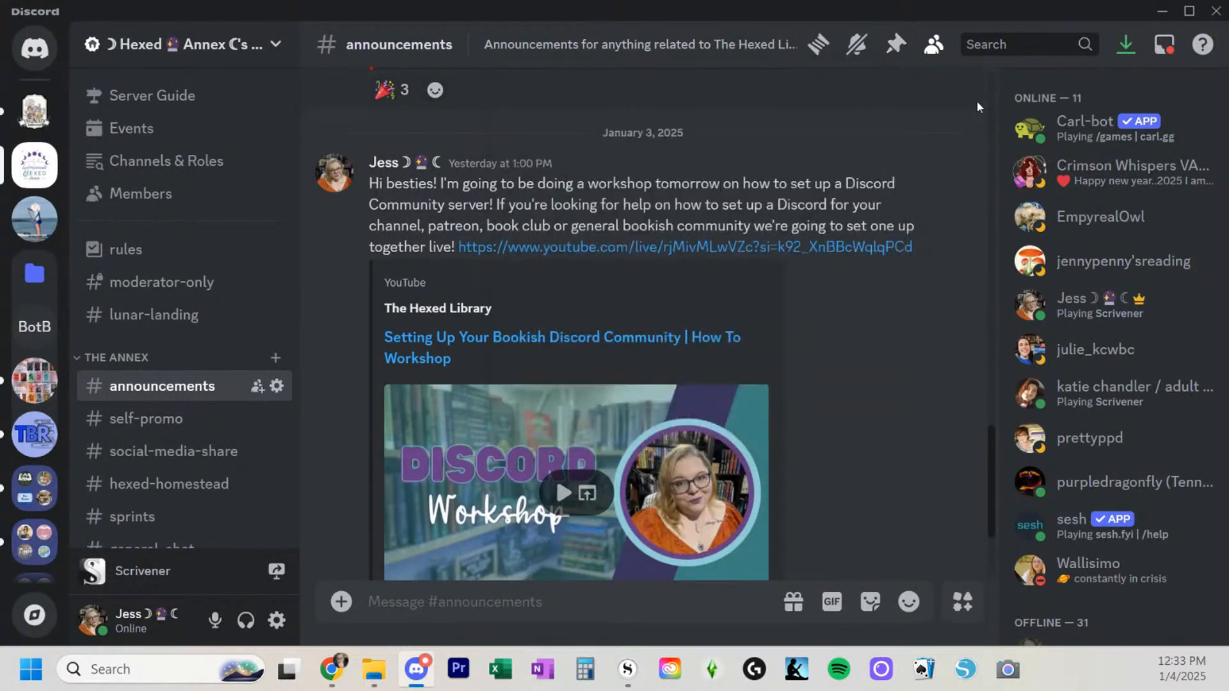
Copy the message link of the January 3, 2025 workshop announcement
mouse_move(899, 174)
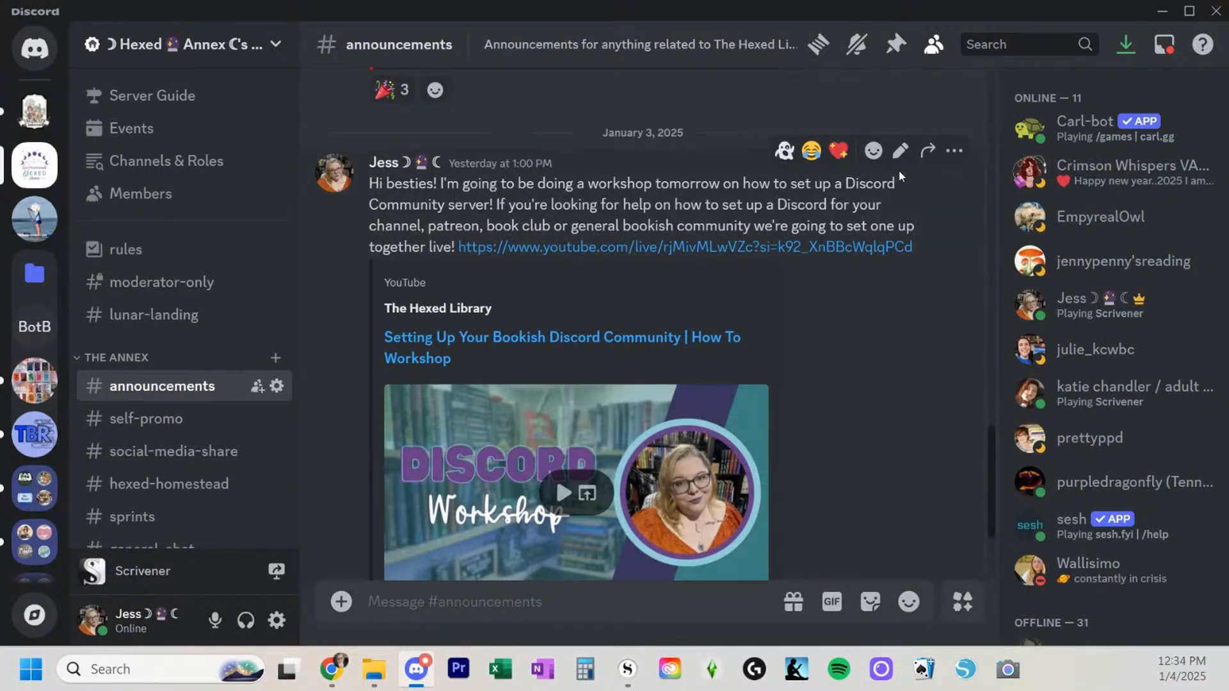
scroll(887, 178, "down", 3)
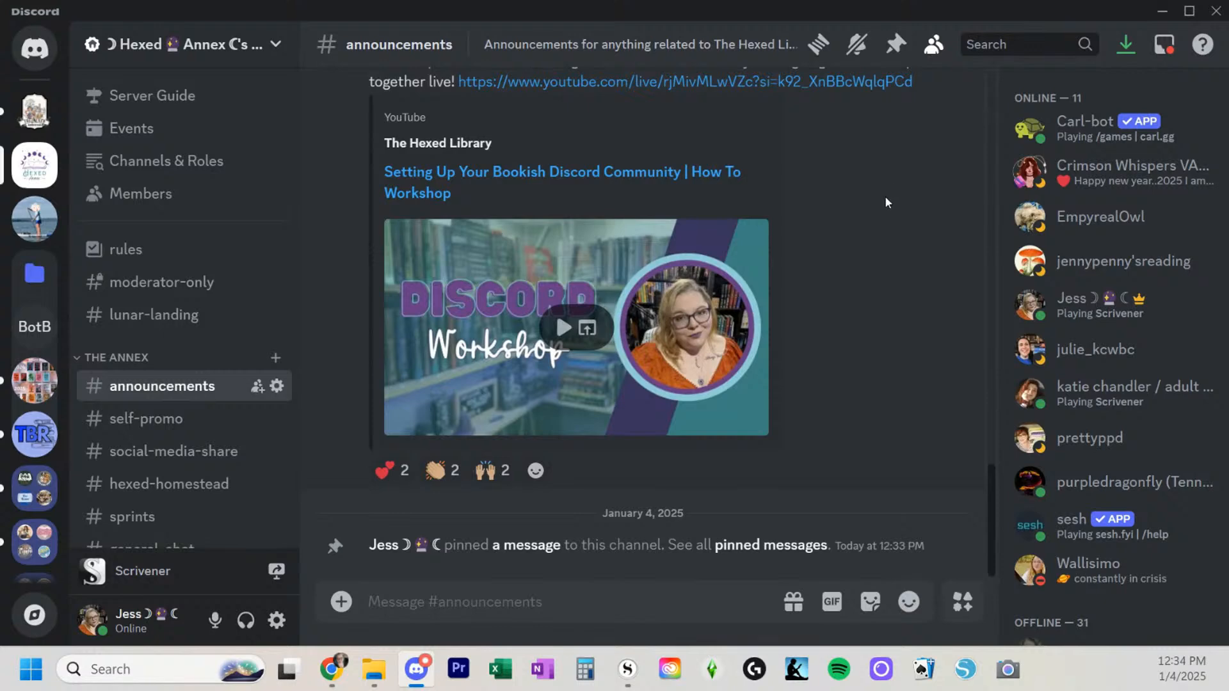
scroll(885, 196, "up", 5)
scroll(885, 196, "down", 3)
scroll(885, 205, "down", 1)
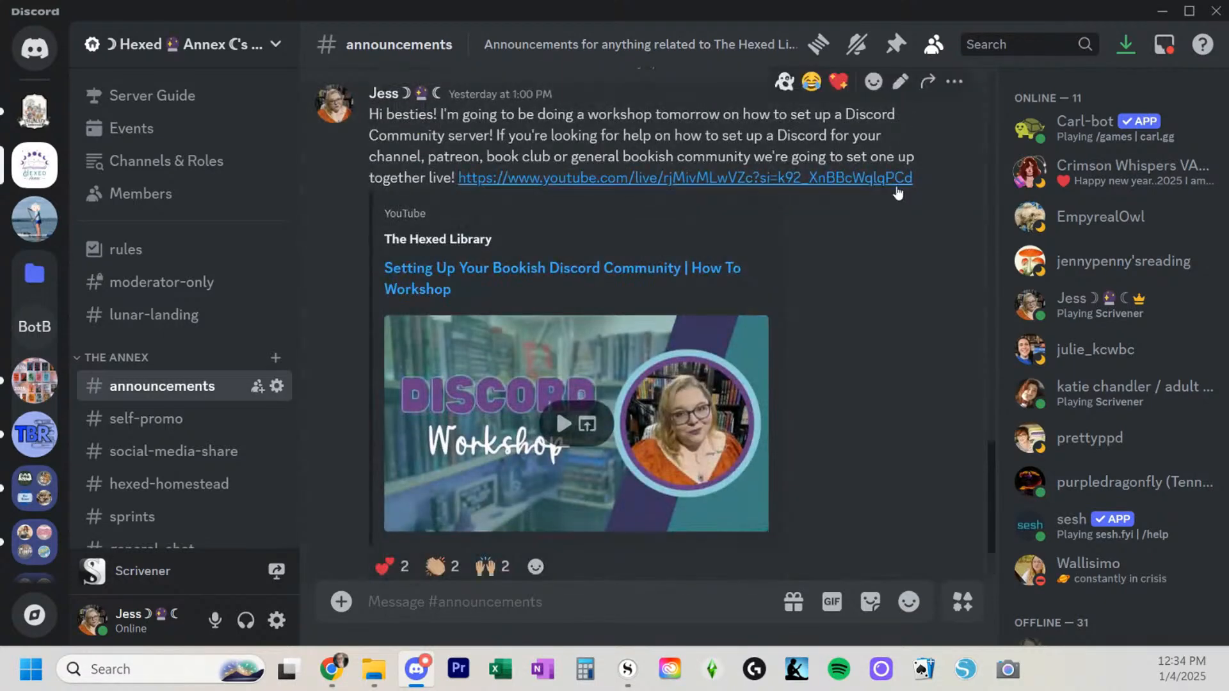
scroll(885, 205, "up", 2)
left_click(954, 178)
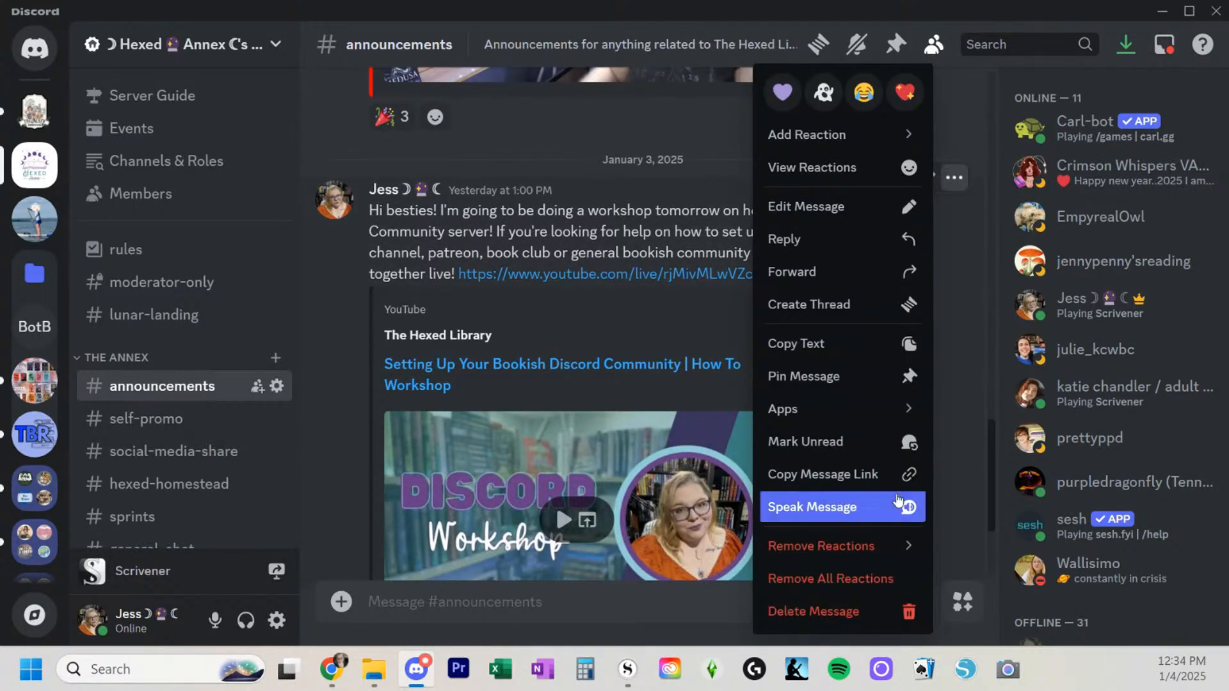
left_click(809, 481)
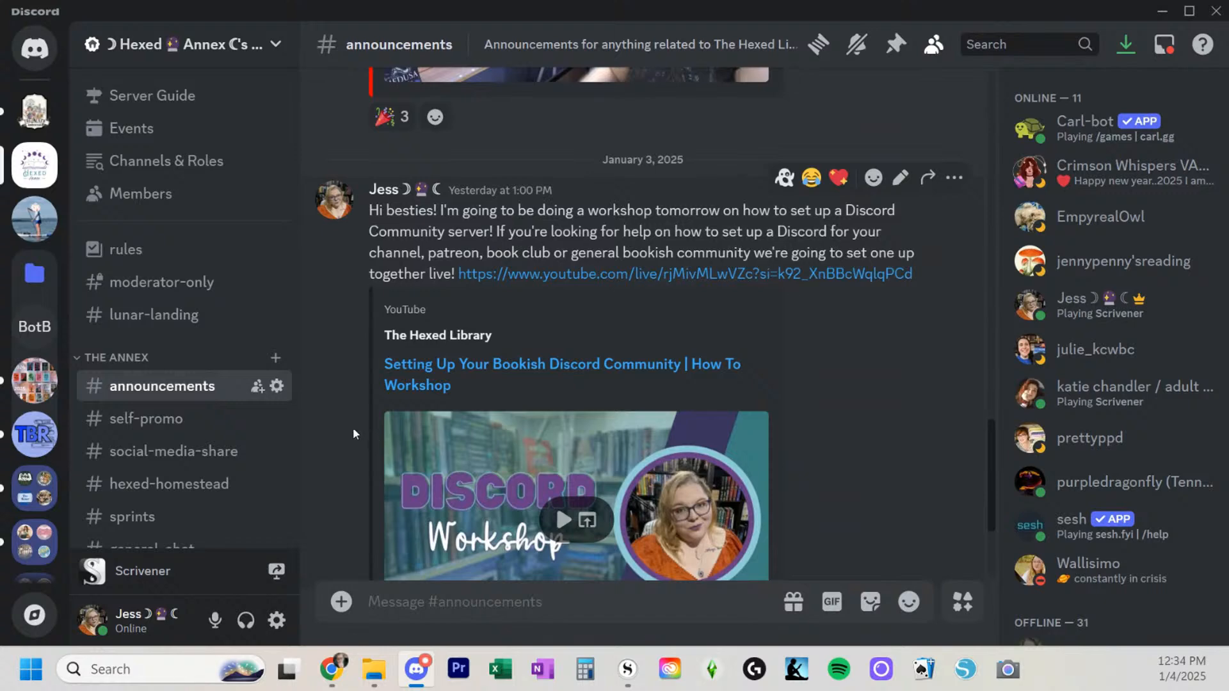
Post the copied message link in the hexed-homestead channel
scroll(220, 452, "down", 3)
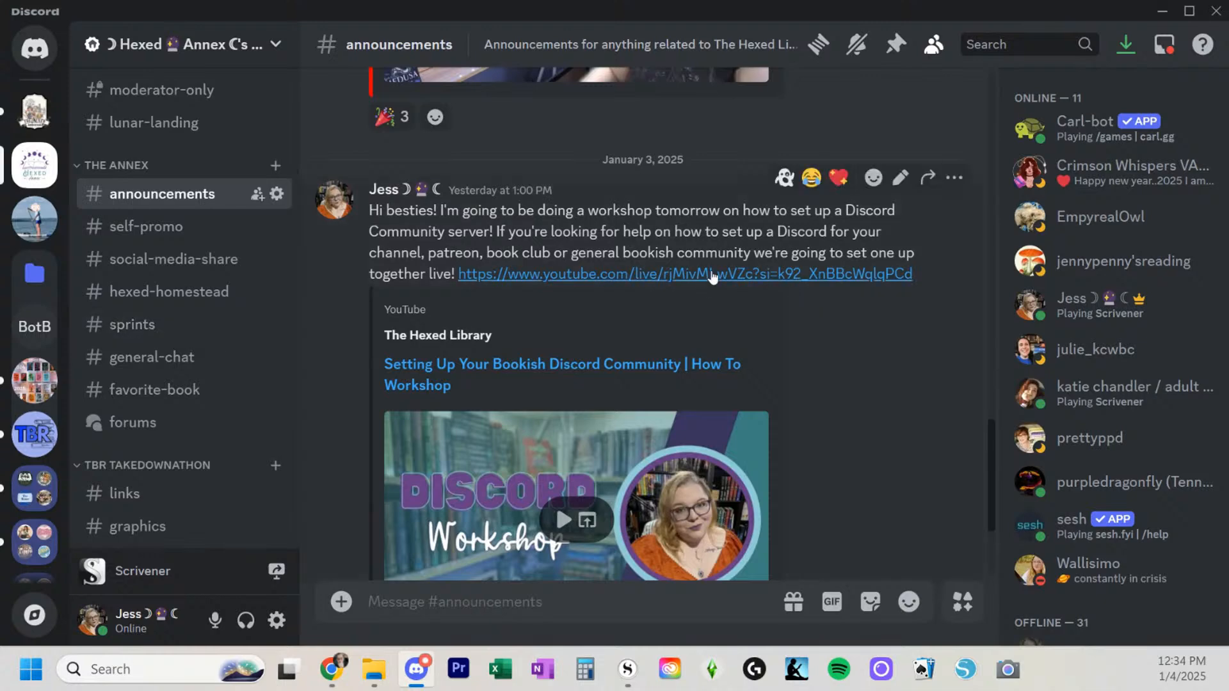
left_click(184, 293)
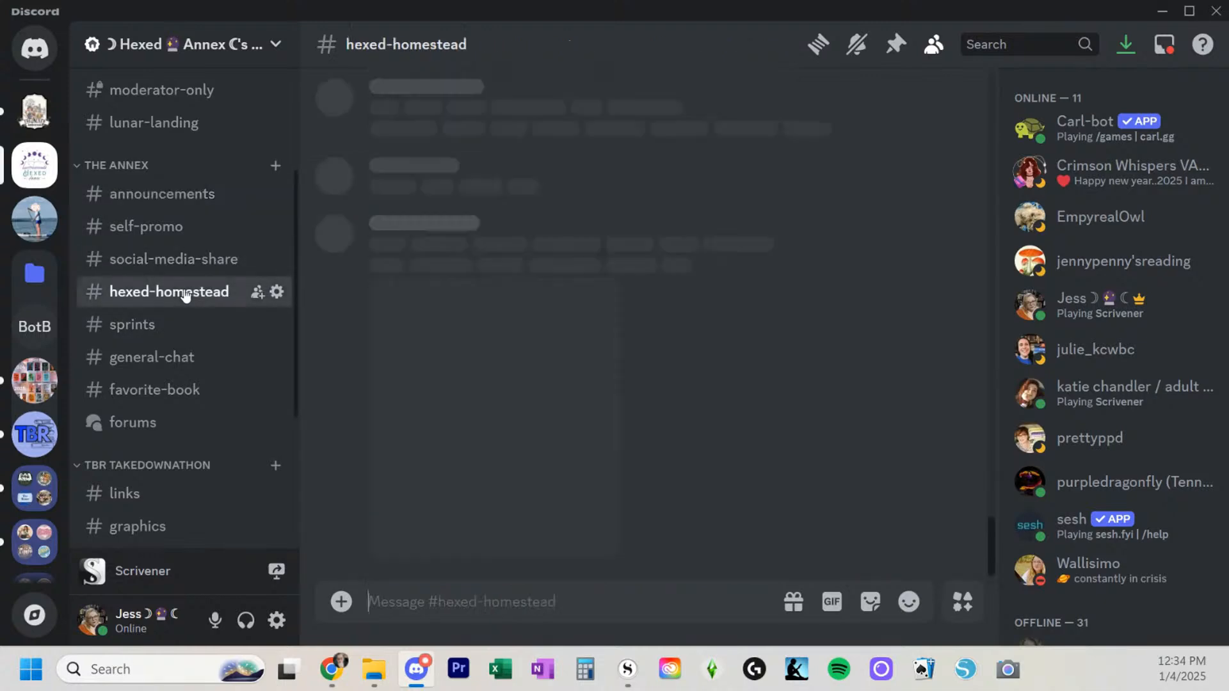
right_click(401, 604)
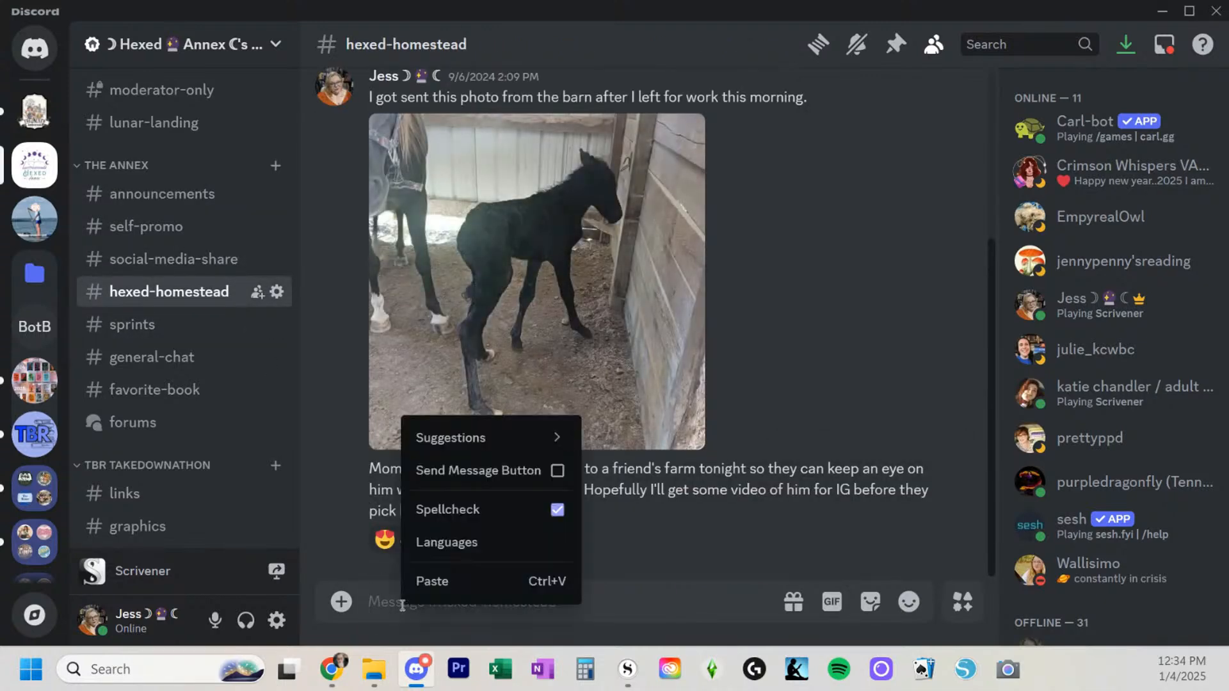
left_click(448, 580)
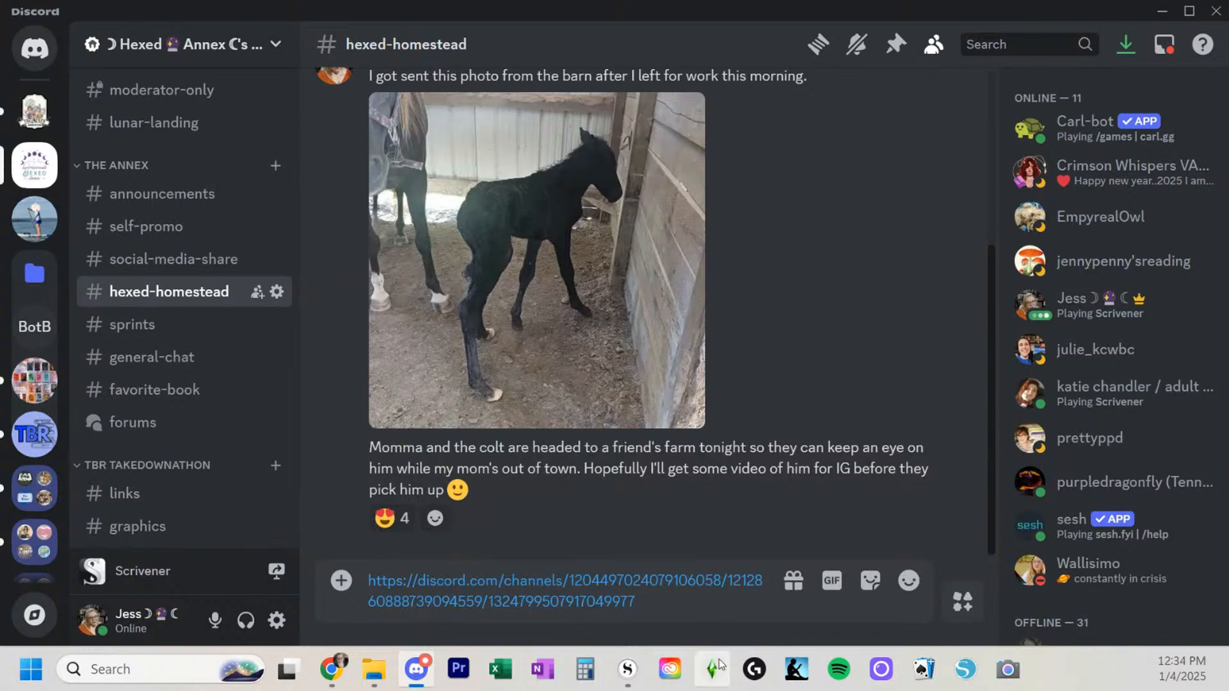
key("Return")
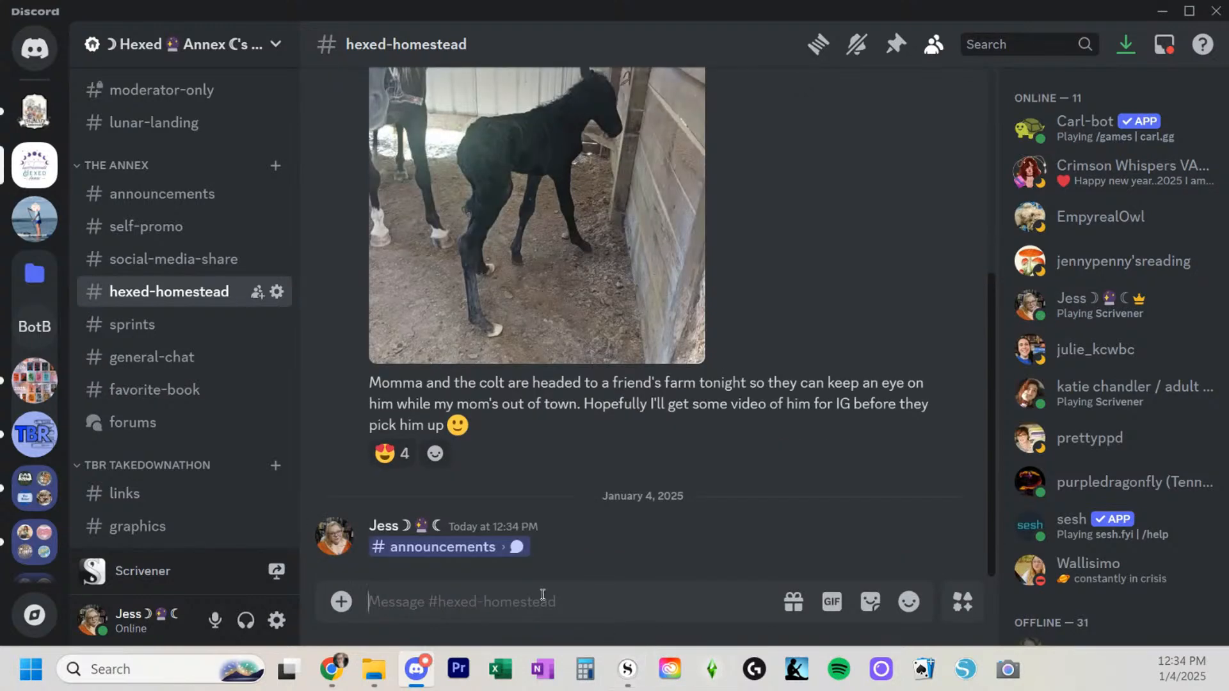
Follow the posted link to the workshop announcement and look over the message and the server's channel list
left_click(503, 548)
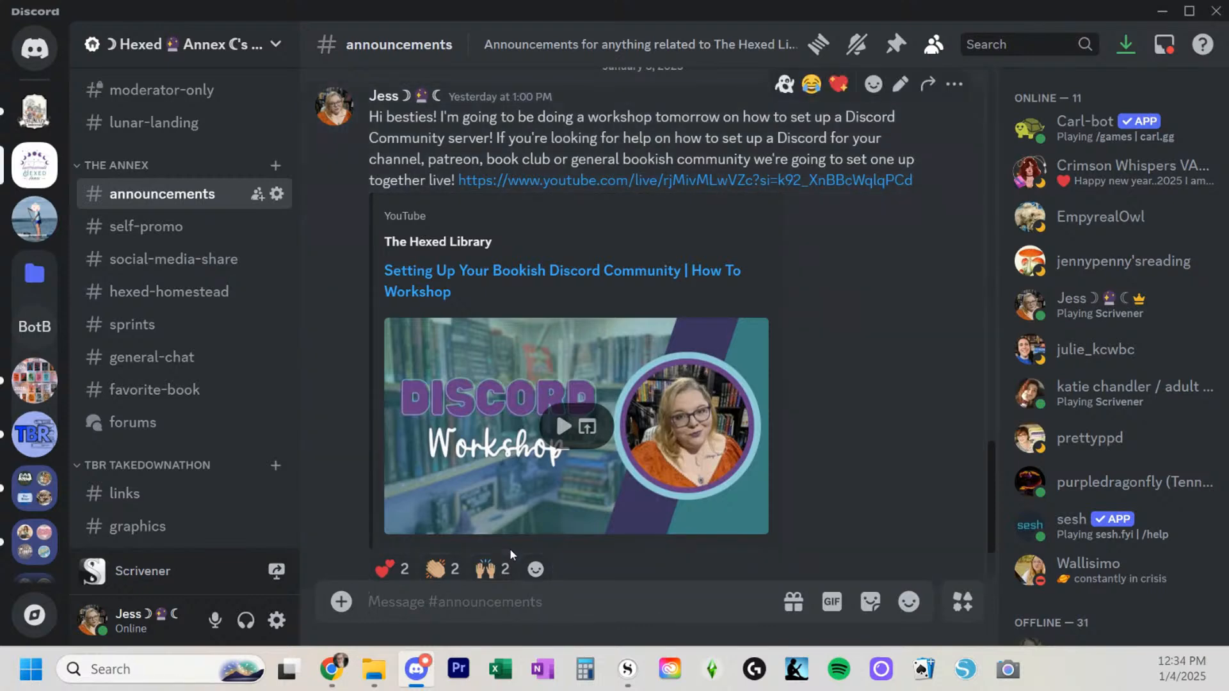
scroll(253, 387, "down", 5)
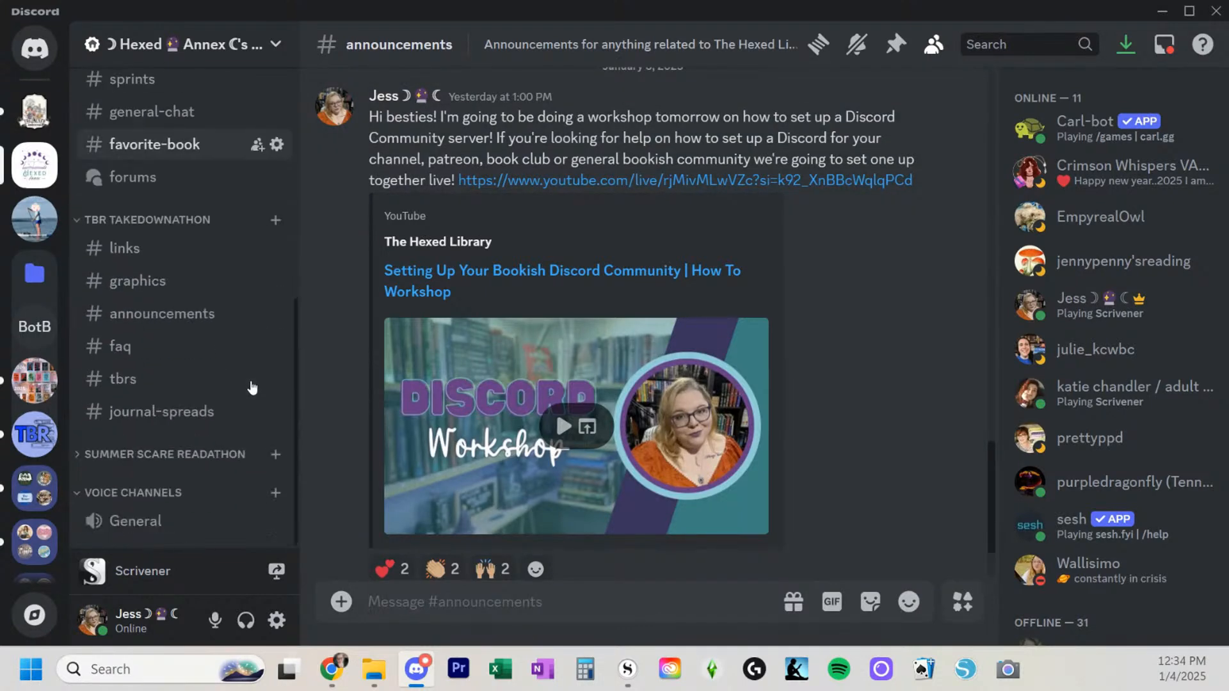
scroll(253, 384, "up", 10)
scroll(405, 503, "down", 3)
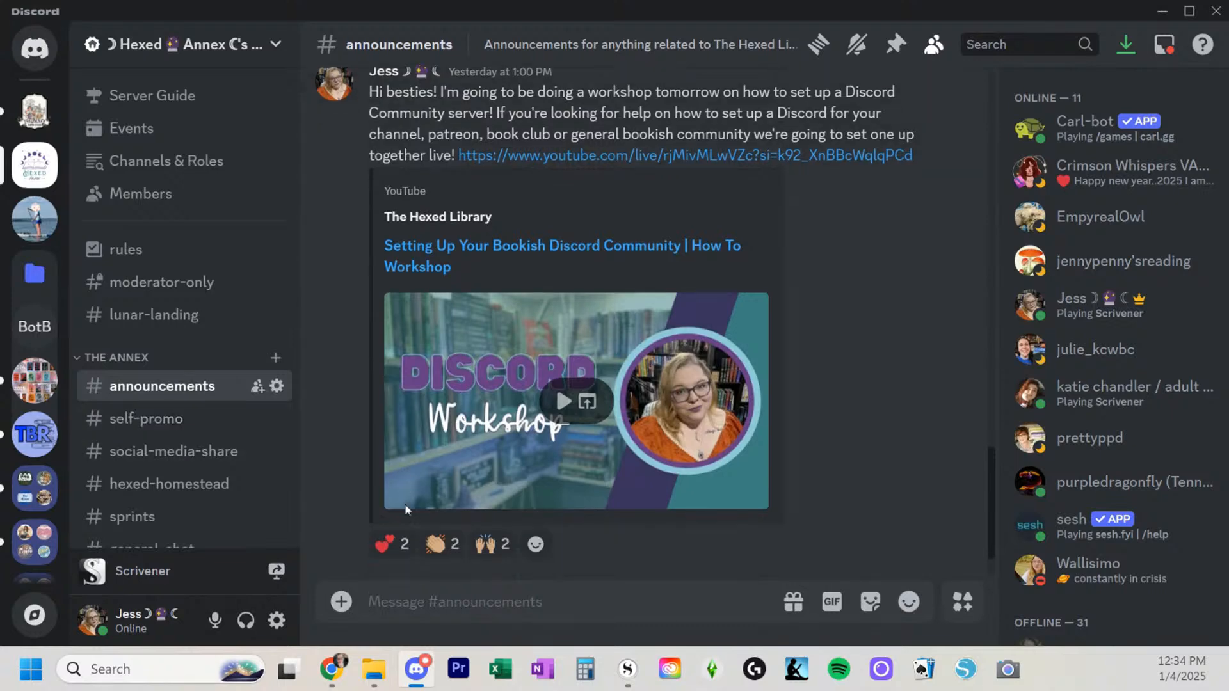
scroll(183, 493, "down", 3)
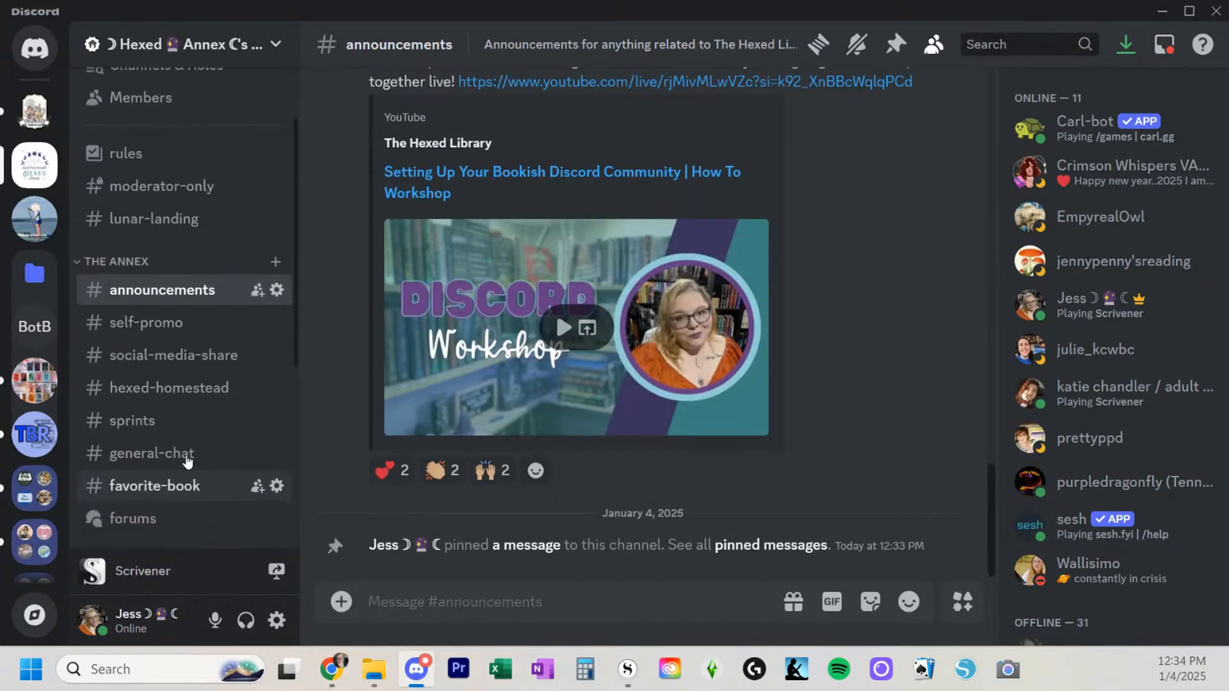
Post a #general-chat channel mention in hexed-homestead and follow it to that channel
left_click(172, 390)
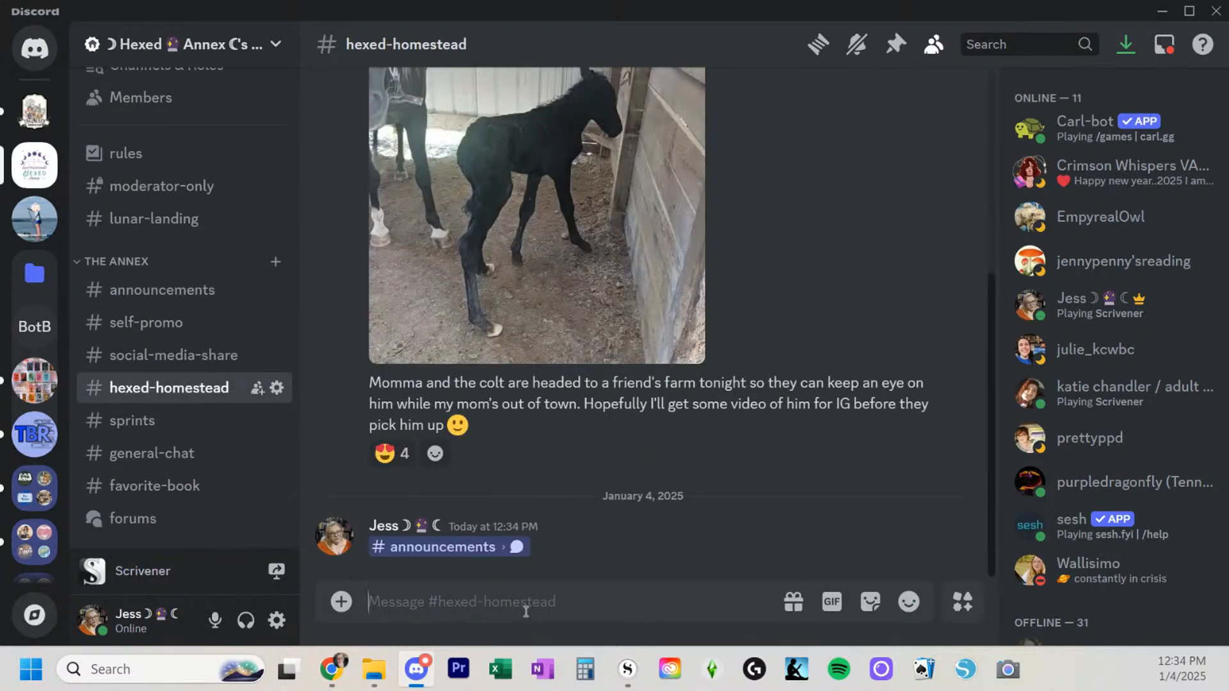
type("#")
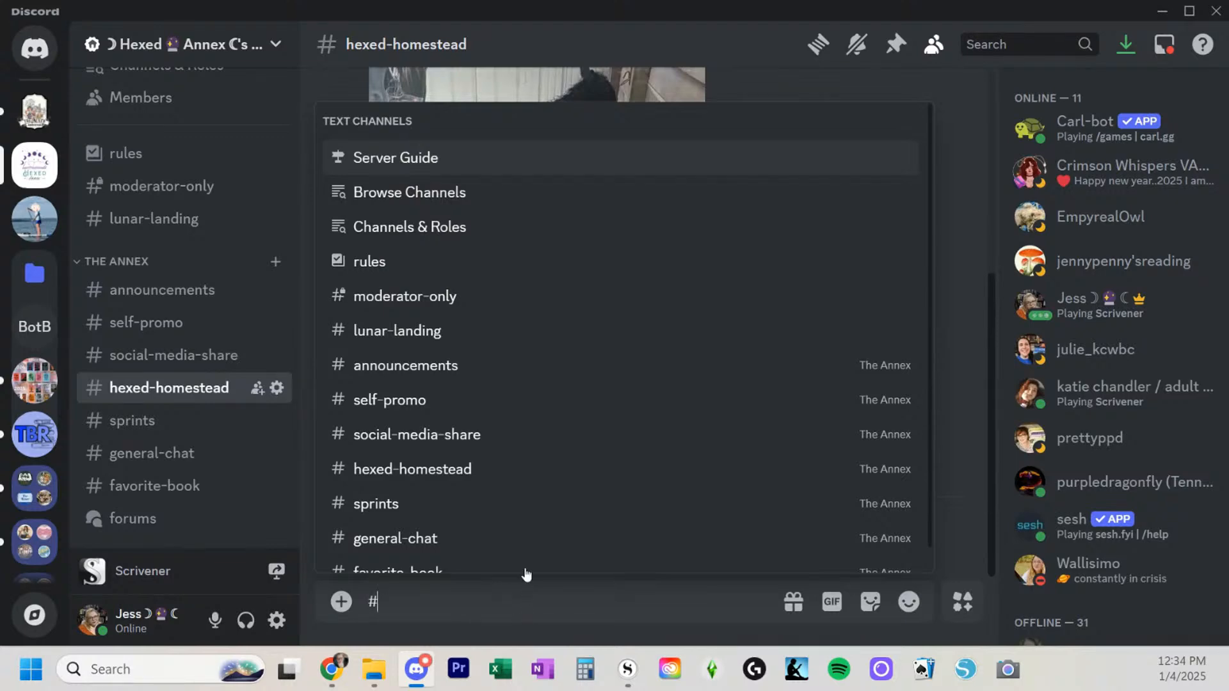
scroll(571, 525, "down", 1)
left_click(573, 525)
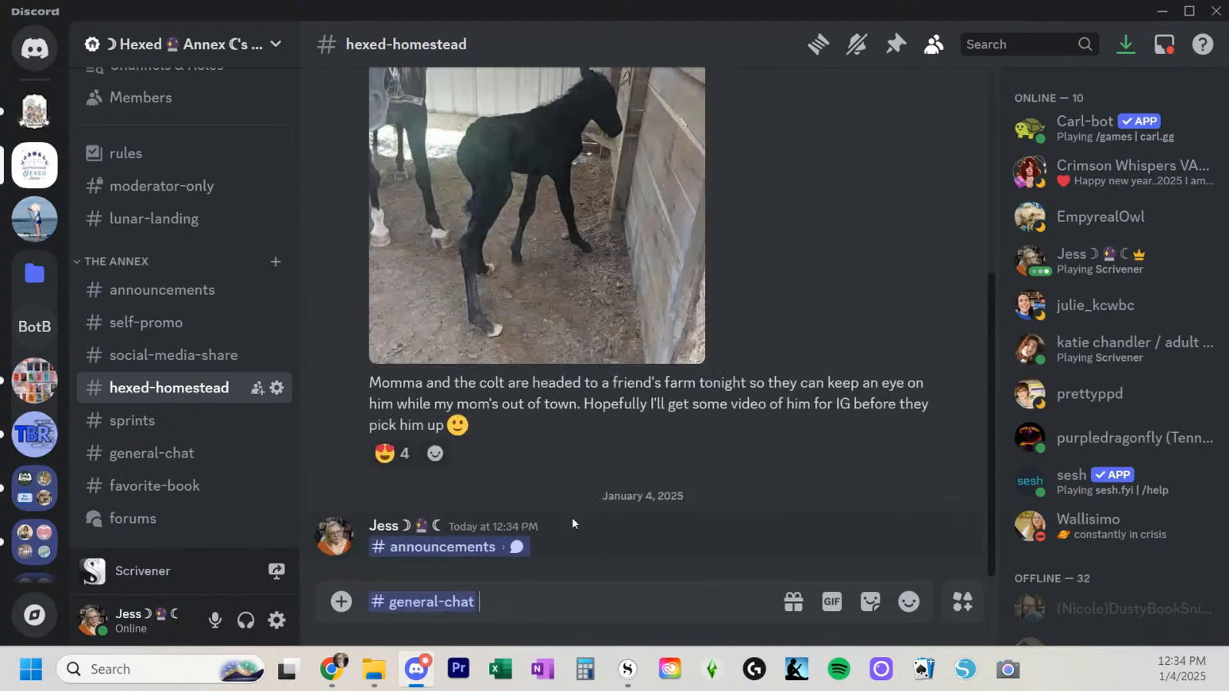
key("Return")
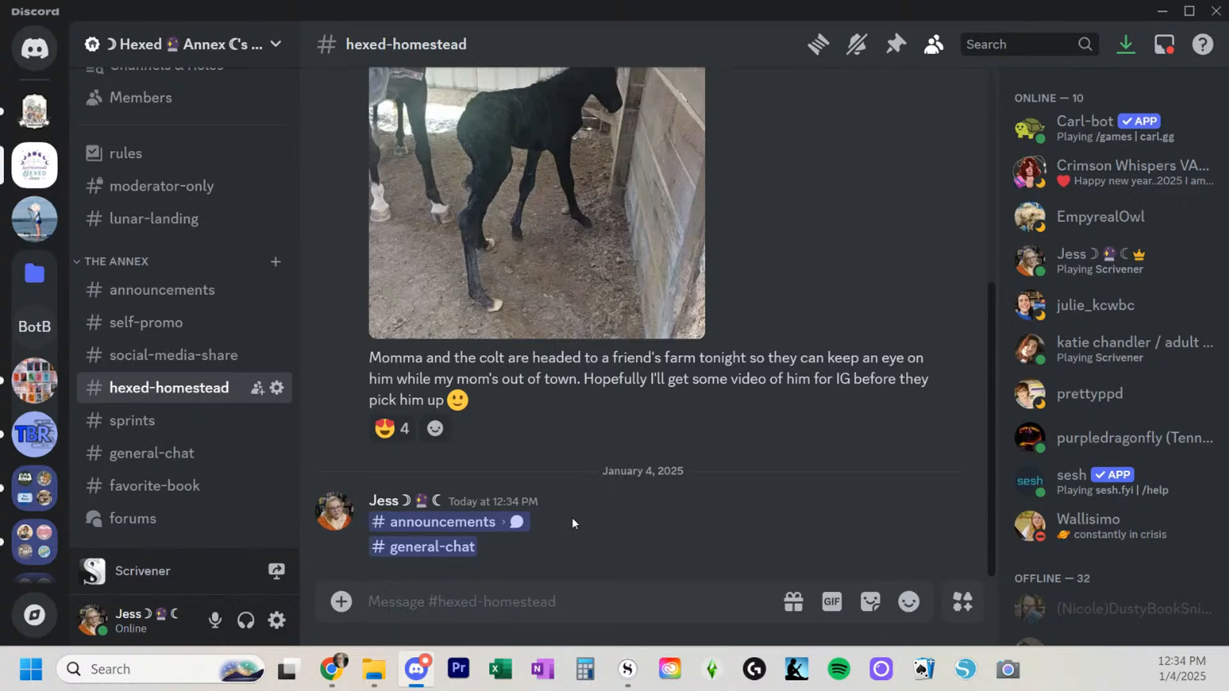
left_click(398, 553)
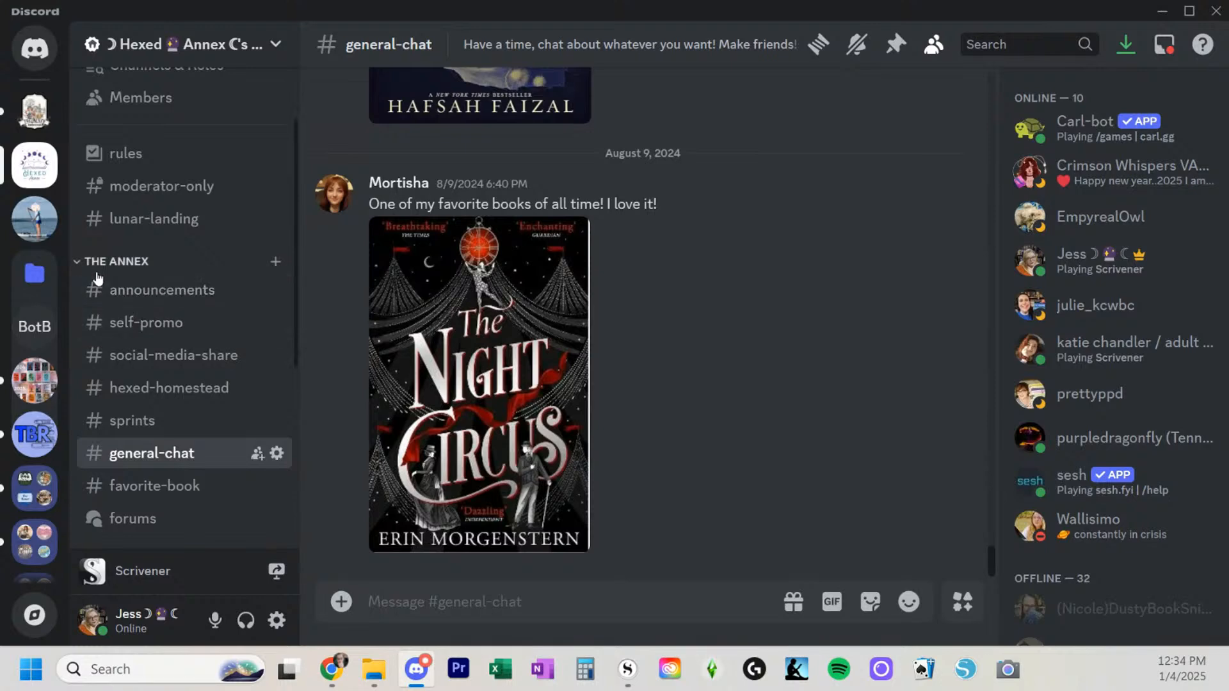
Collapse the The Annex and TBR Takedownathon categories and open the lunar-landing channel
left_click(77, 268)
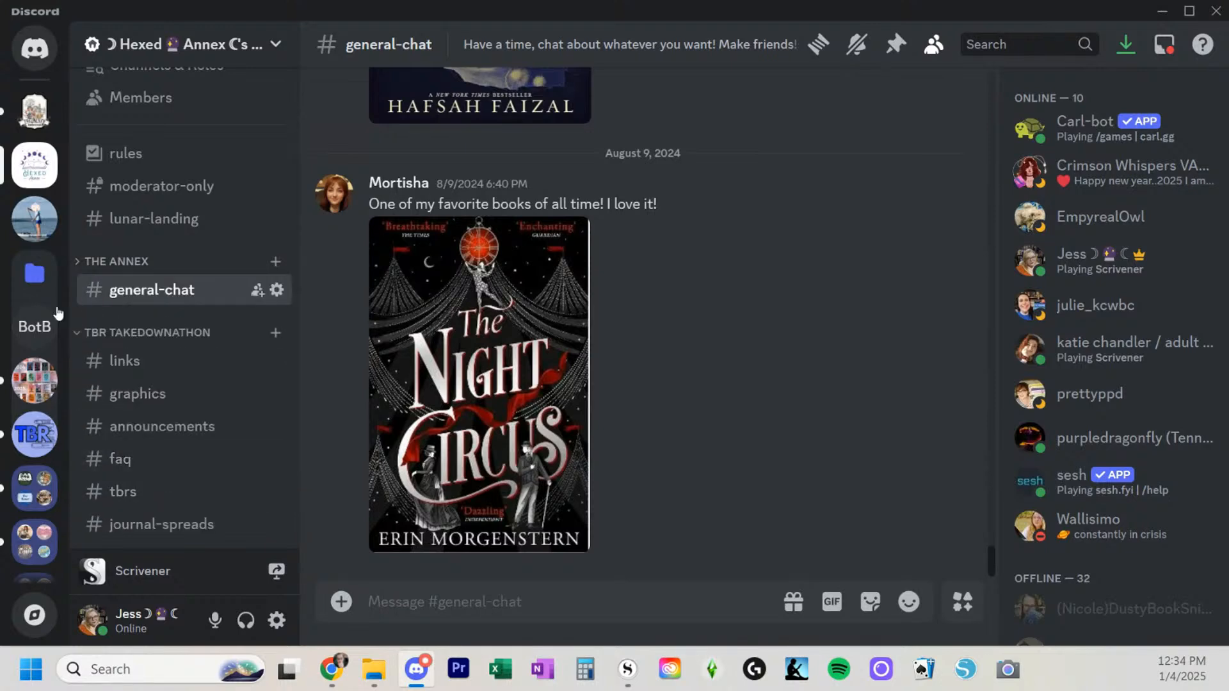
left_click(78, 333)
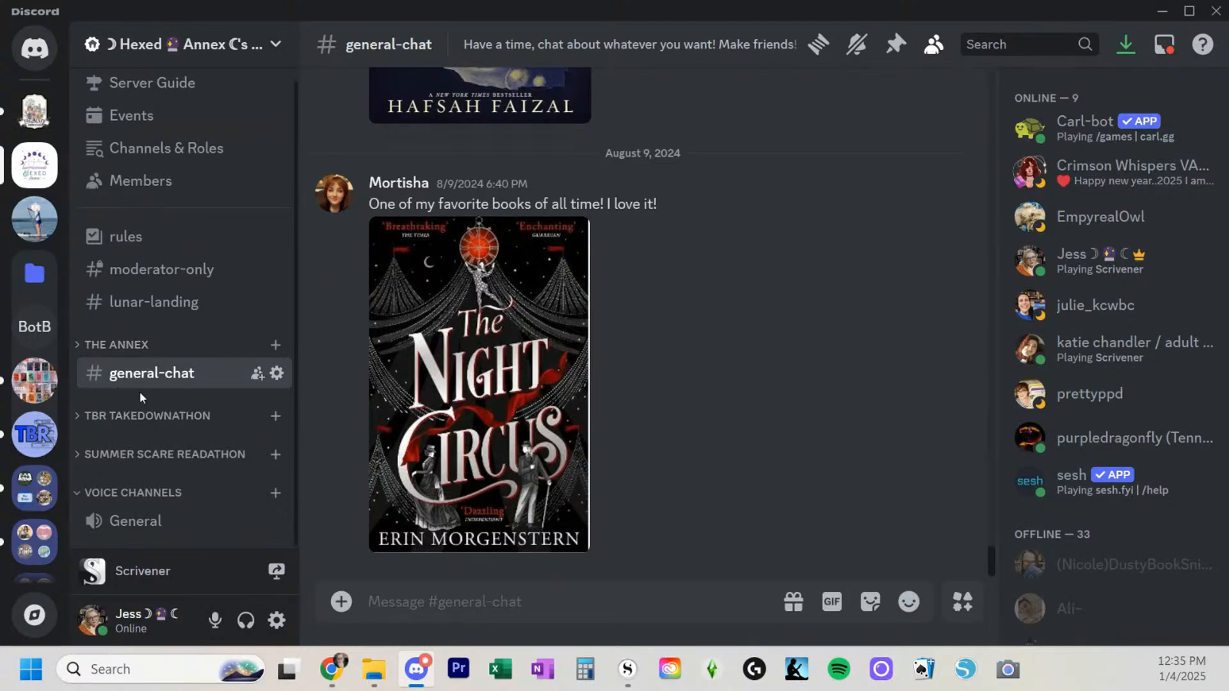
left_click(180, 311)
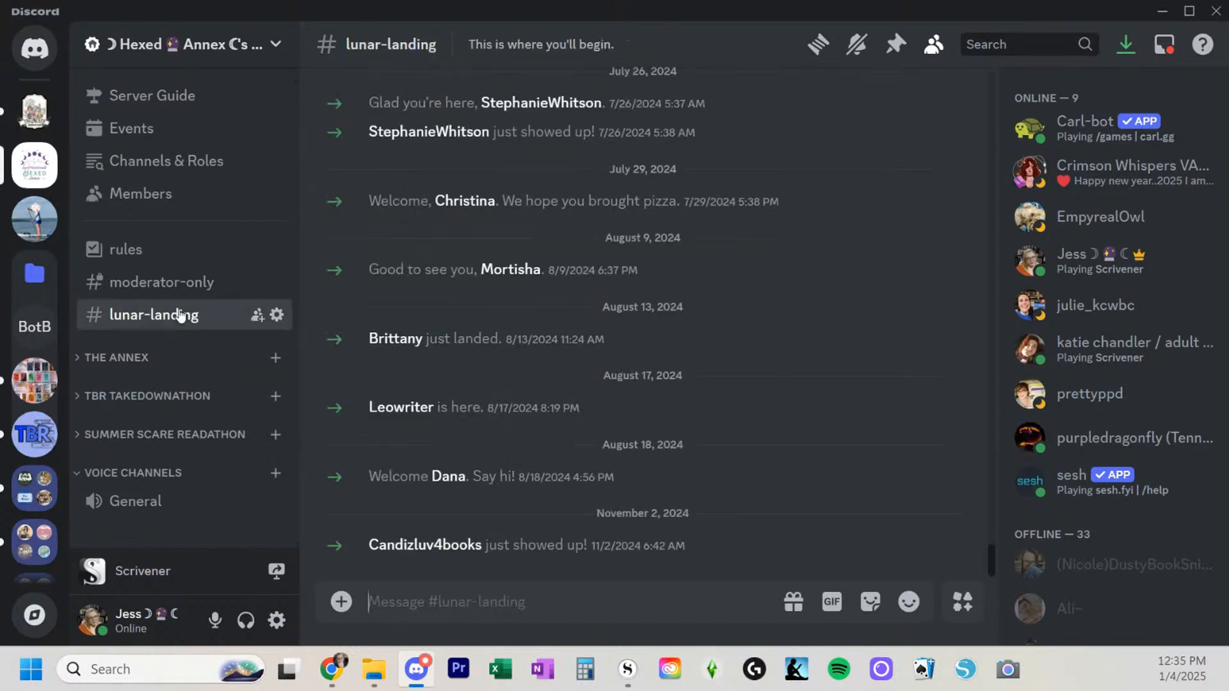
Expand the The Annex category, look over its channels, and collapse it again
left_click(128, 358)
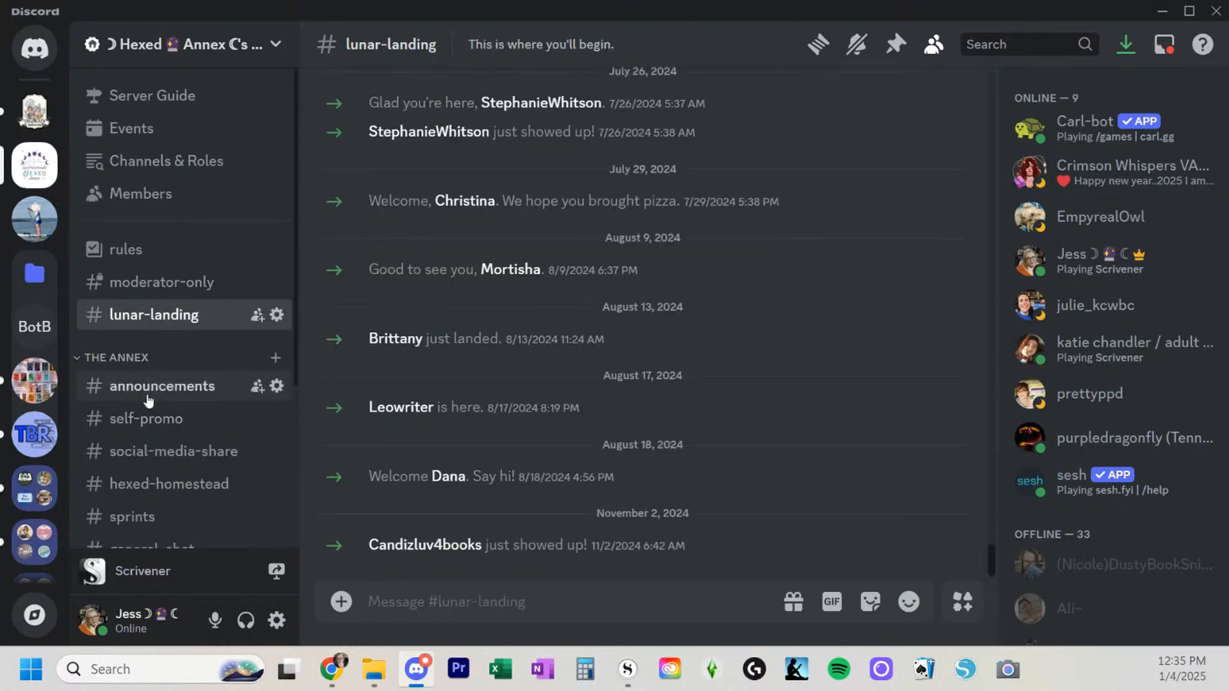
scroll(149, 400, "down", 3)
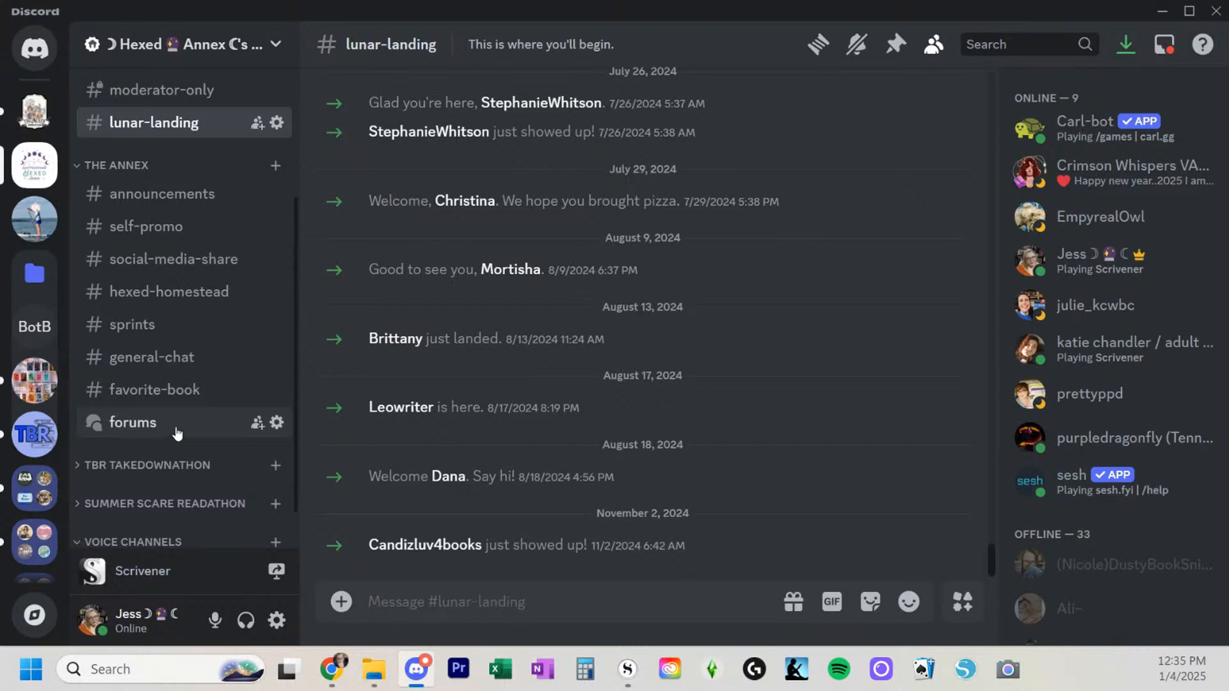
left_click(90, 166)
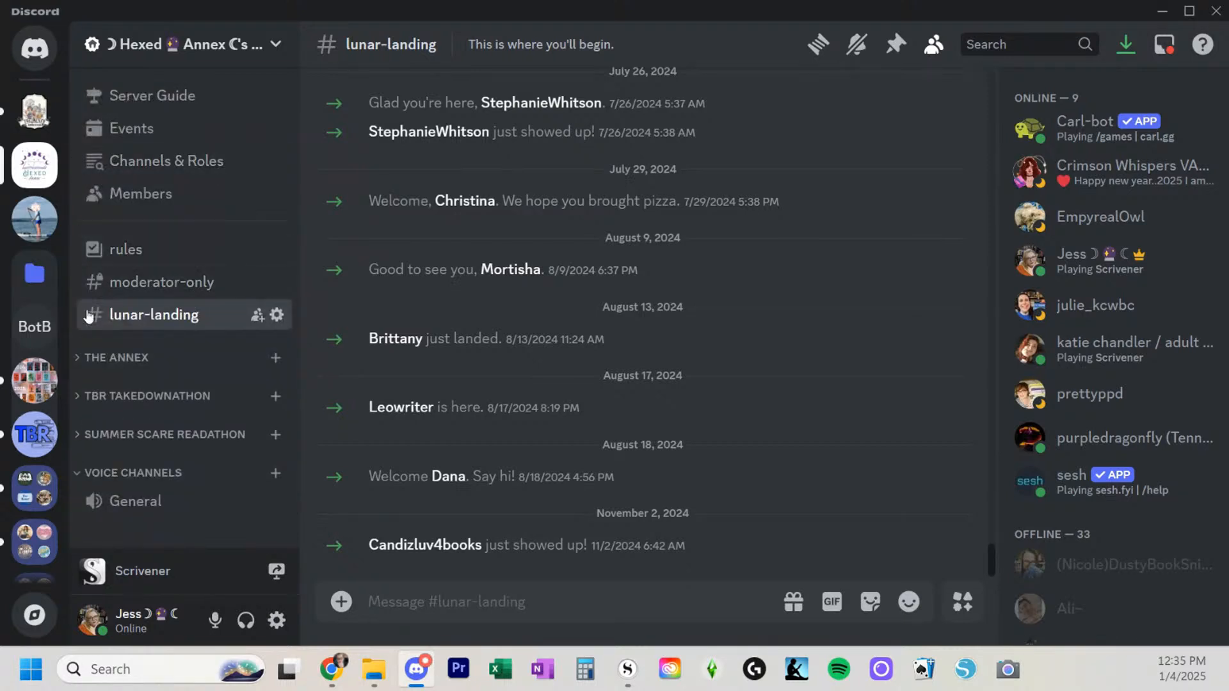
Expand the The Annex category again and view the hexed-homestead channel from its beginning
left_click(83, 357)
scroll(146, 430, "down", 2)
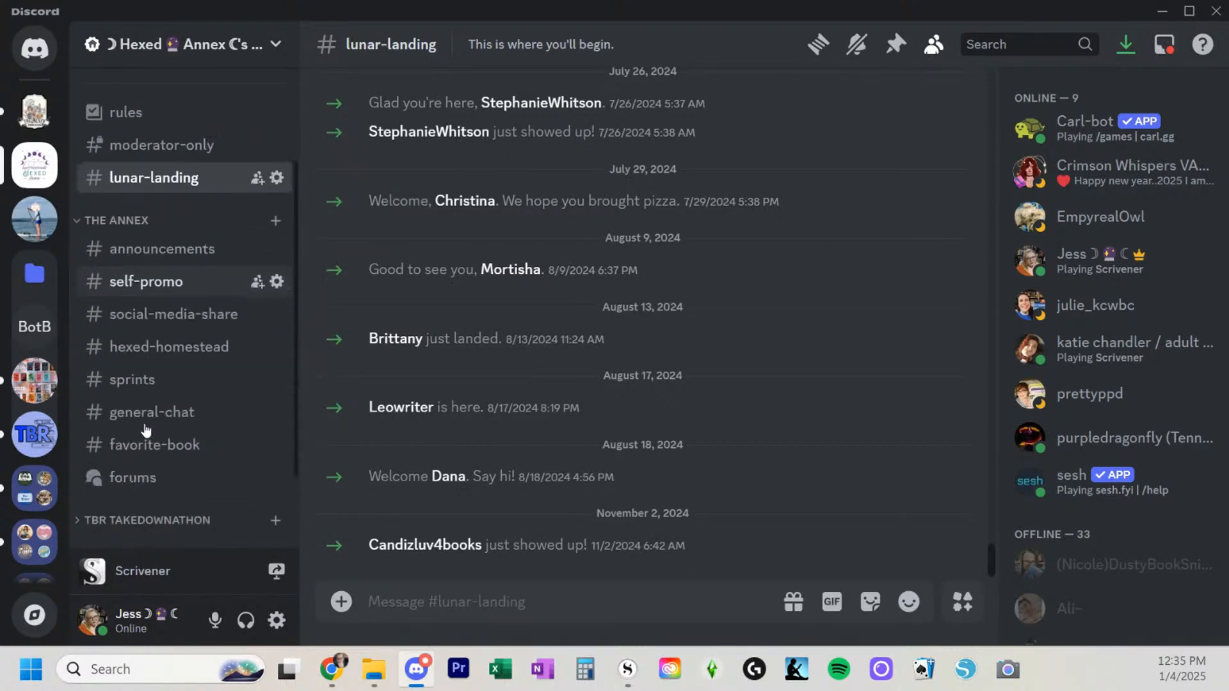
scroll(146, 430, "down", 1)
left_click(170, 293)
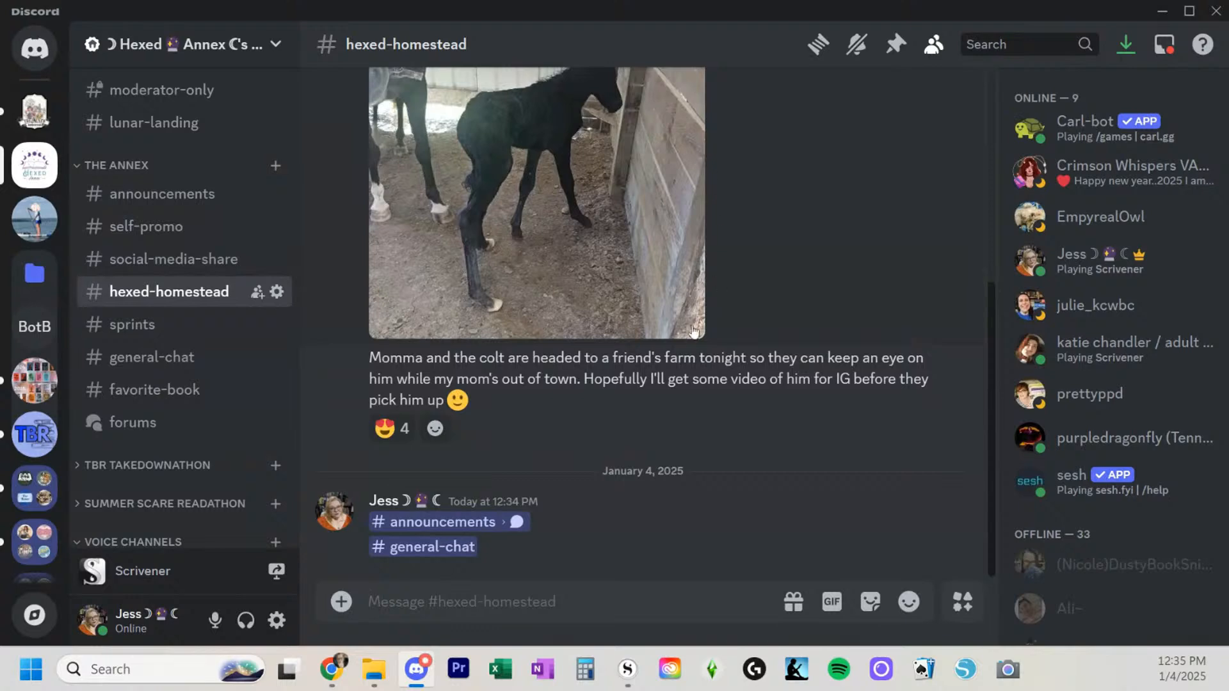
scroll(689, 331, "up", 10)
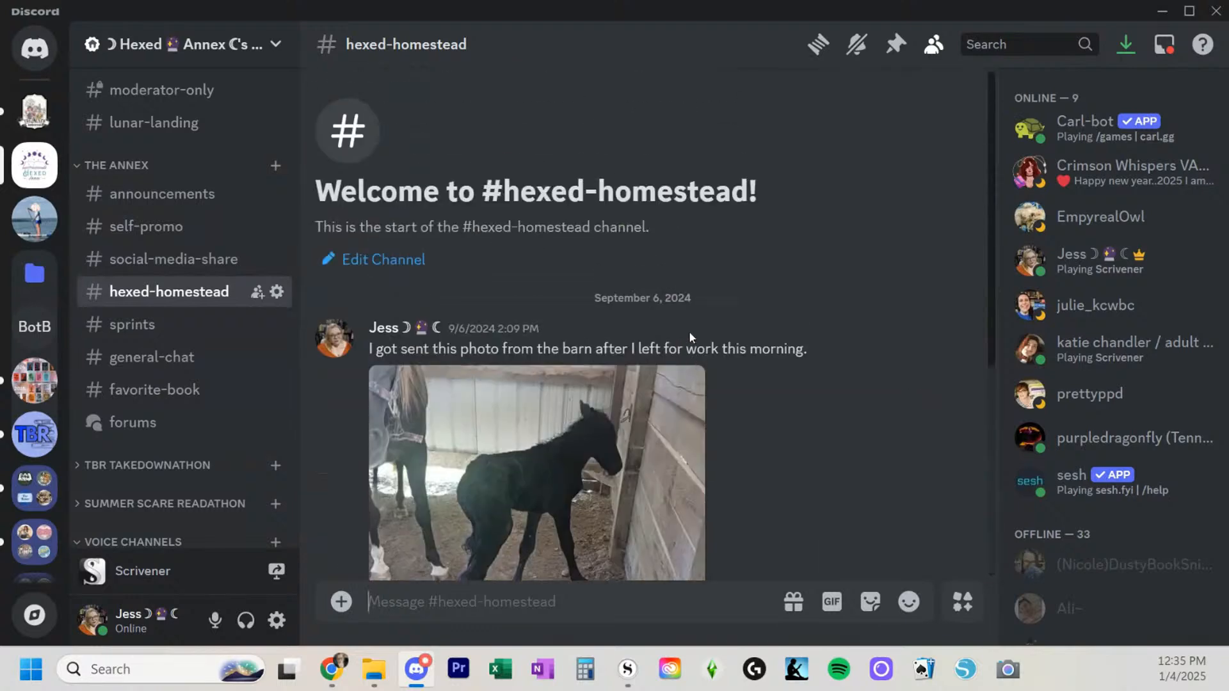
Open the Hexed Annex server's settings, go to its member list and search for a member by first name
left_click(275, 47)
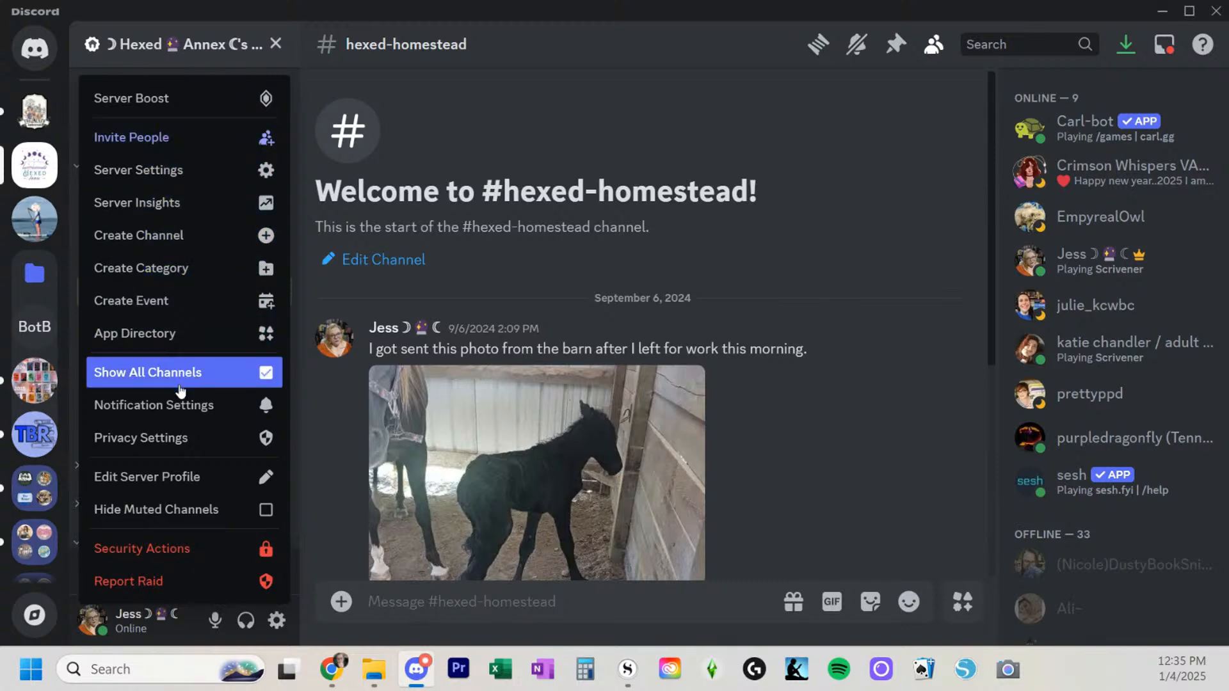
left_click(184, 171)
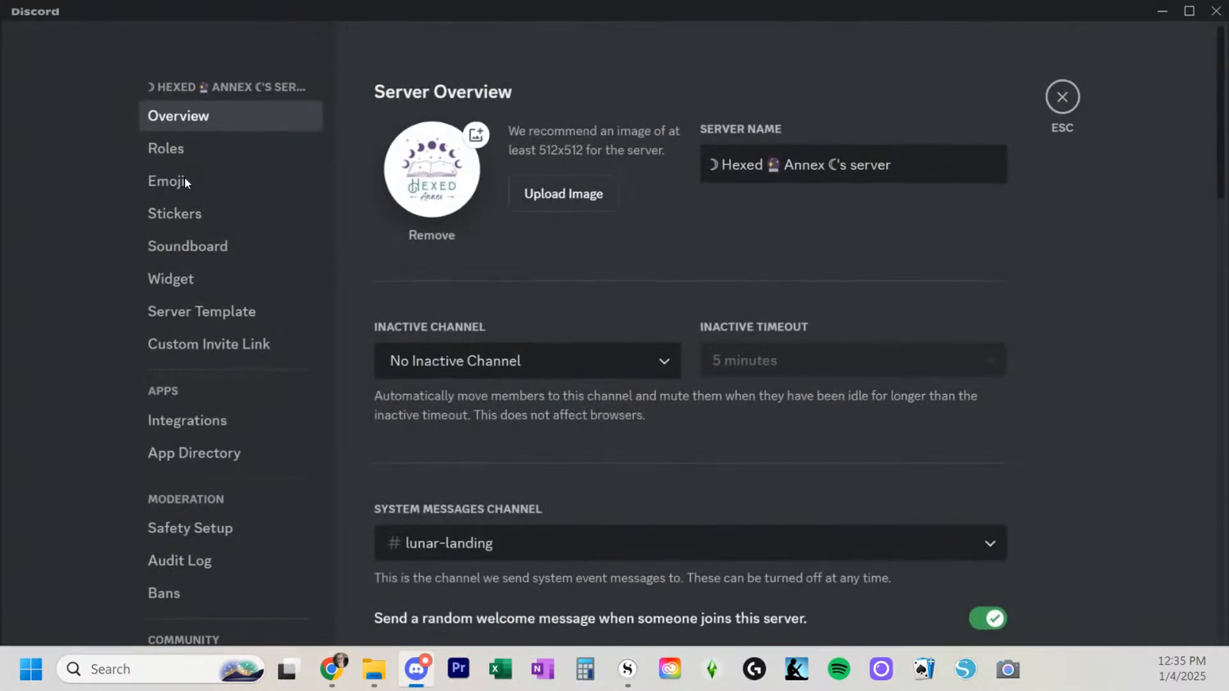
scroll(219, 318, "down", 5)
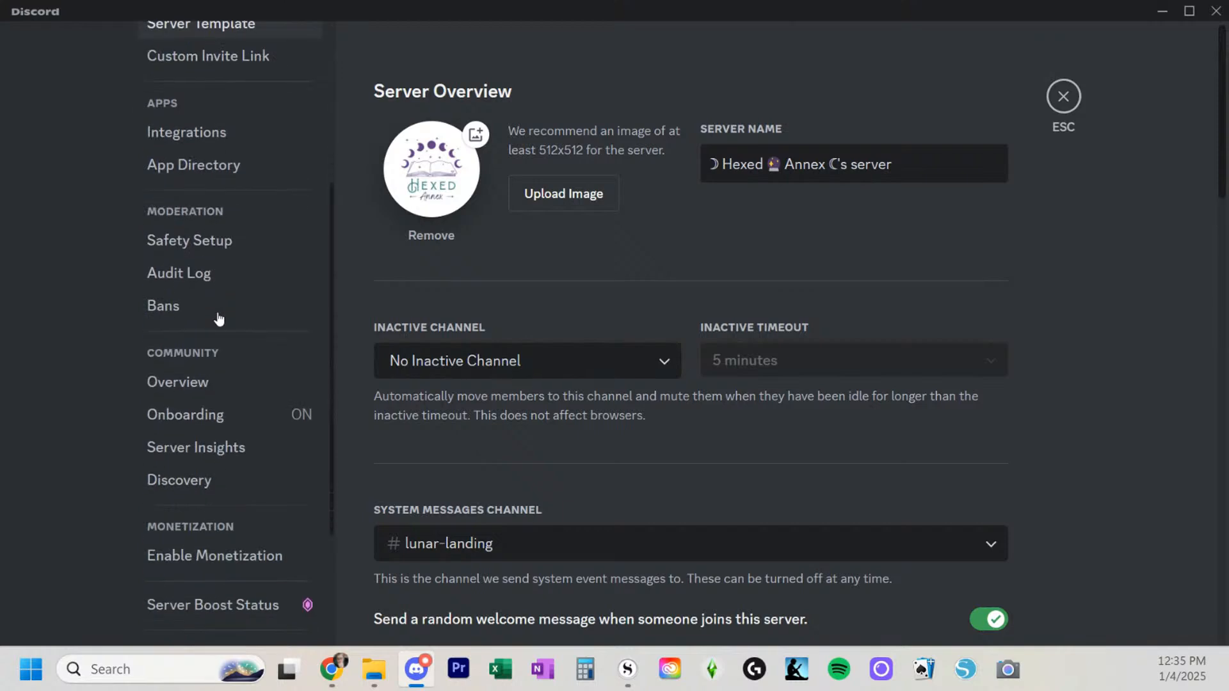
scroll(220, 318, "up", 5)
scroll(220, 291, "down", 8)
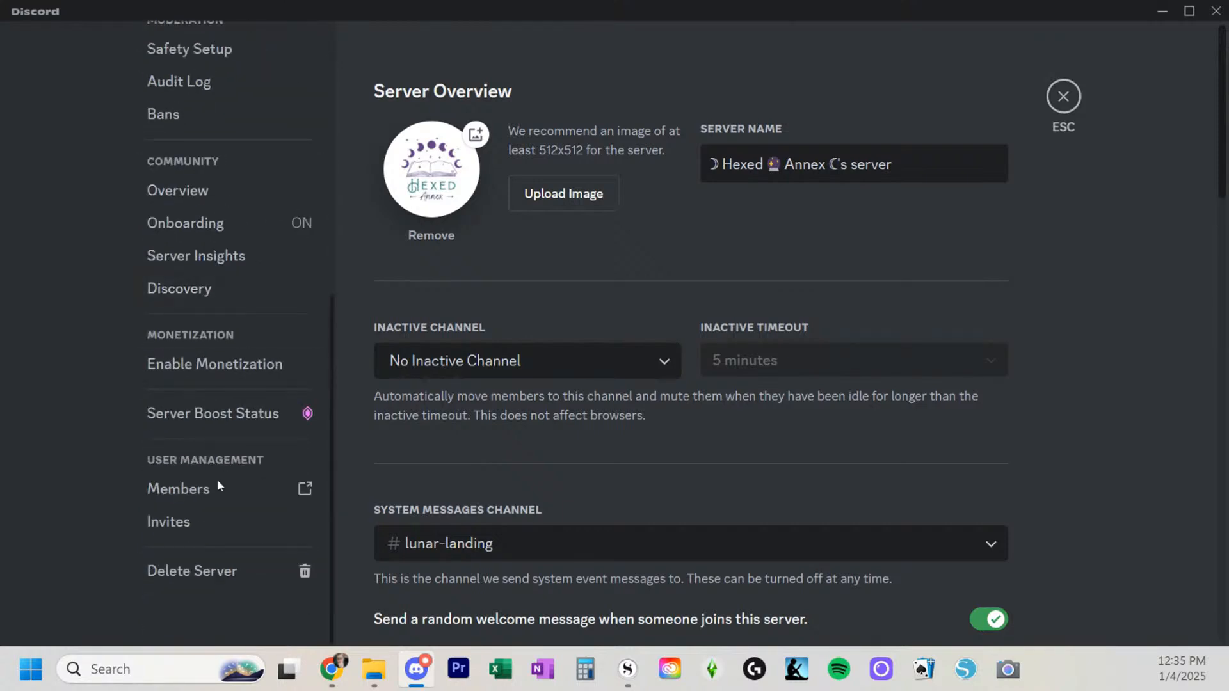
left_click(209, 499)
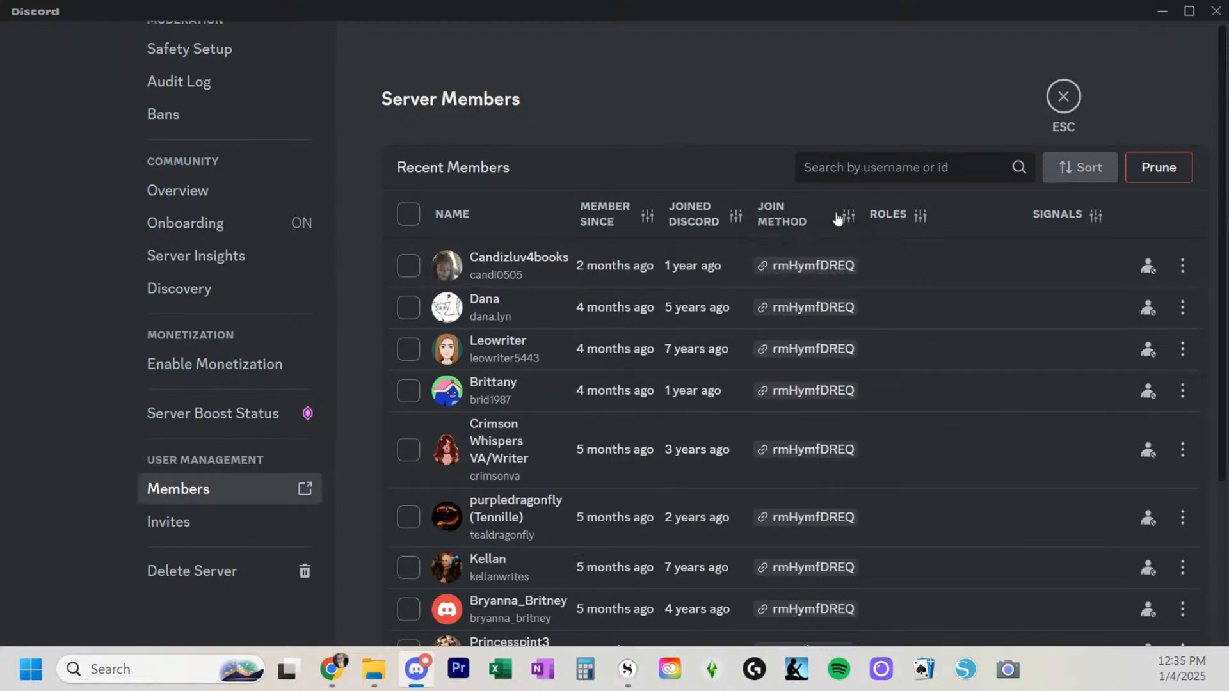
left_click(864, 165)
type("Katie")
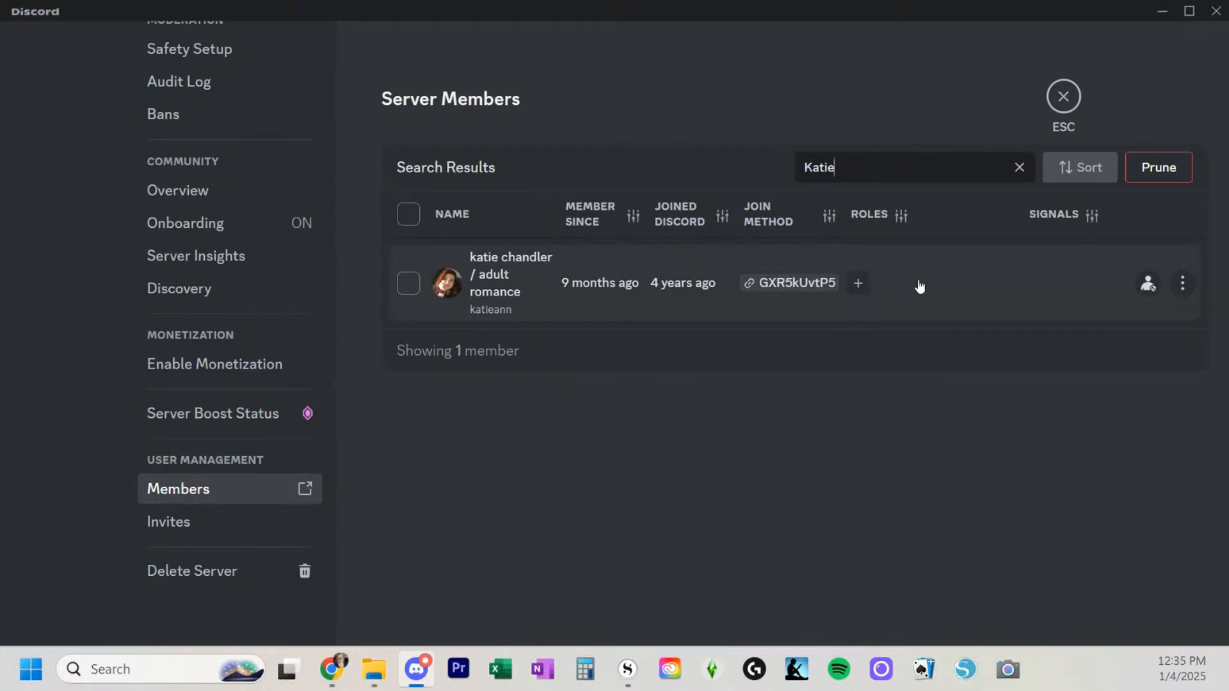
Assign the "For workshop demonstration" role to the found member and remove it again
left_click(858, 283)
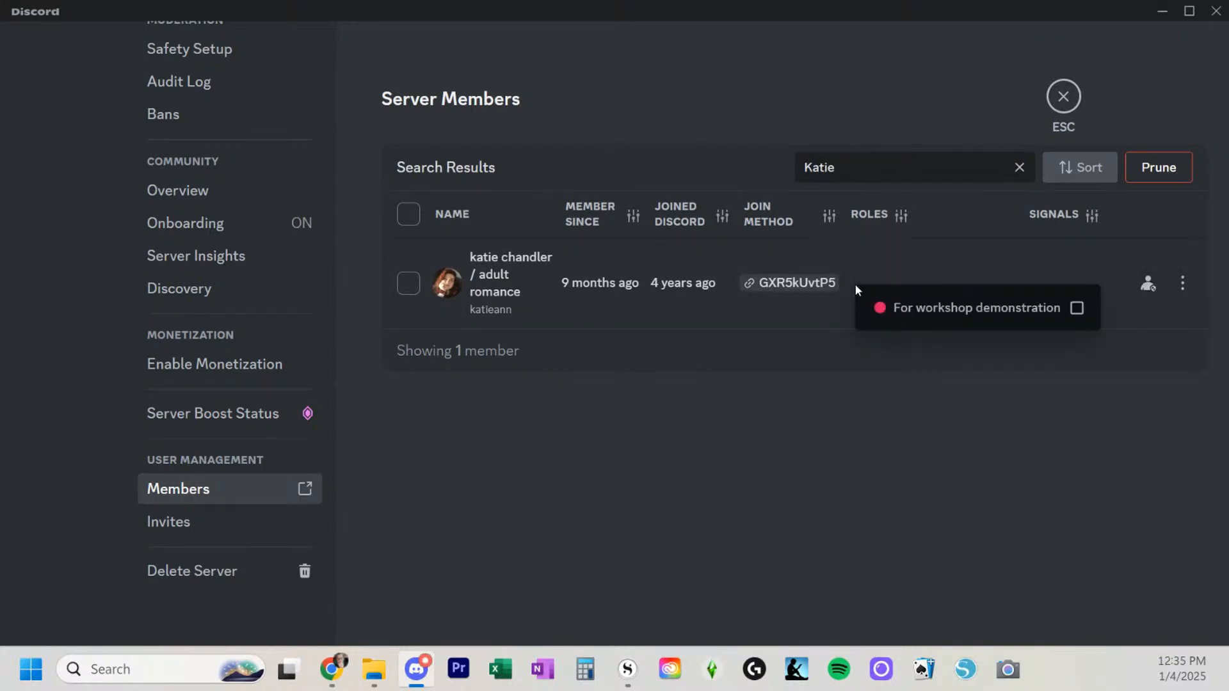
left_click(1077, 308)
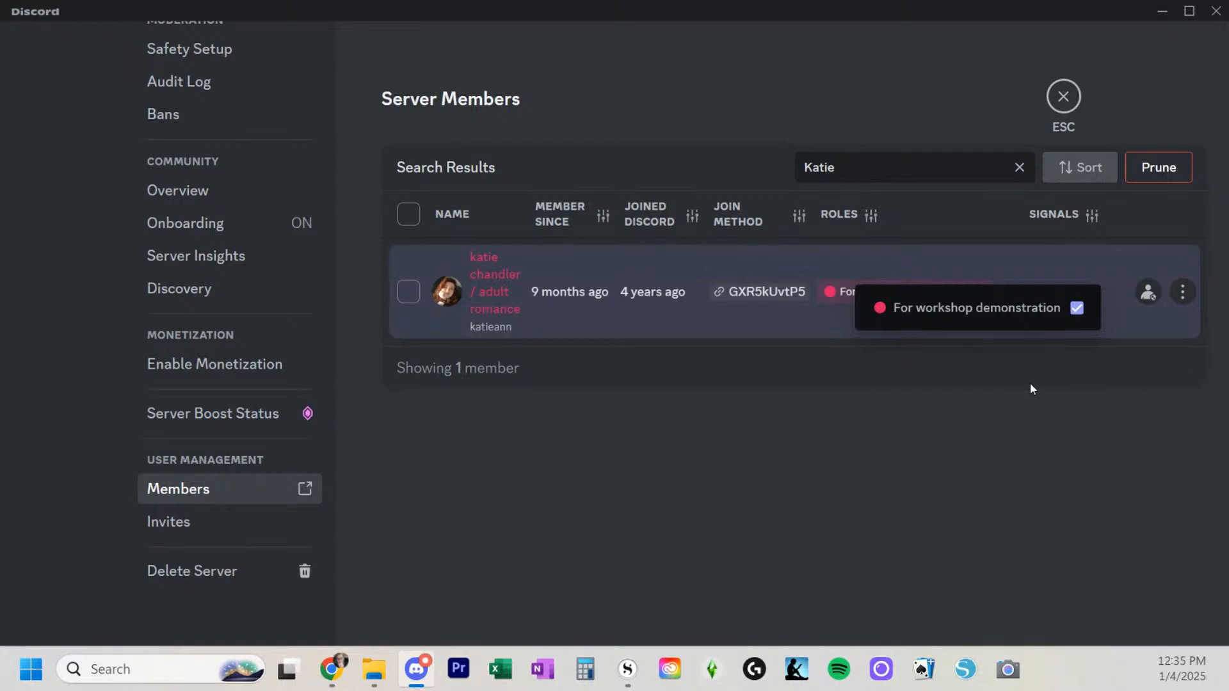
left_click(1076, 308)
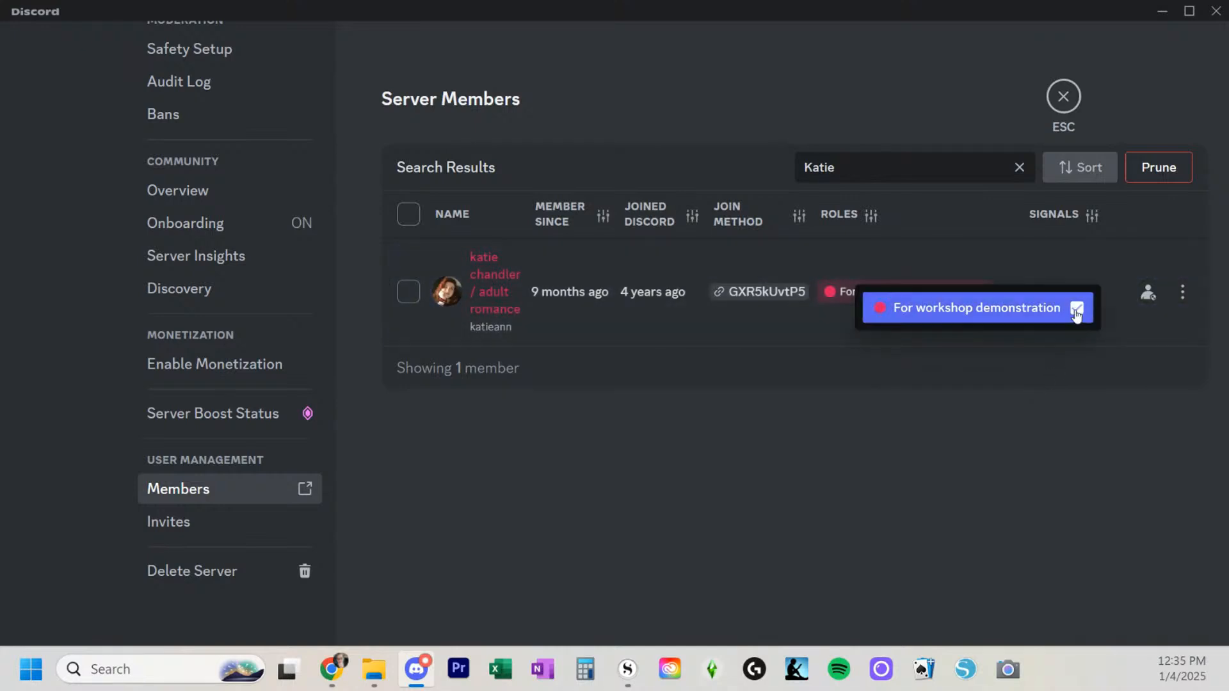
Look over the found member's profile and the moderation actions available for that member, closing each without changes
left_click(1024, 256)
scroll(366, 491, "down", 3)
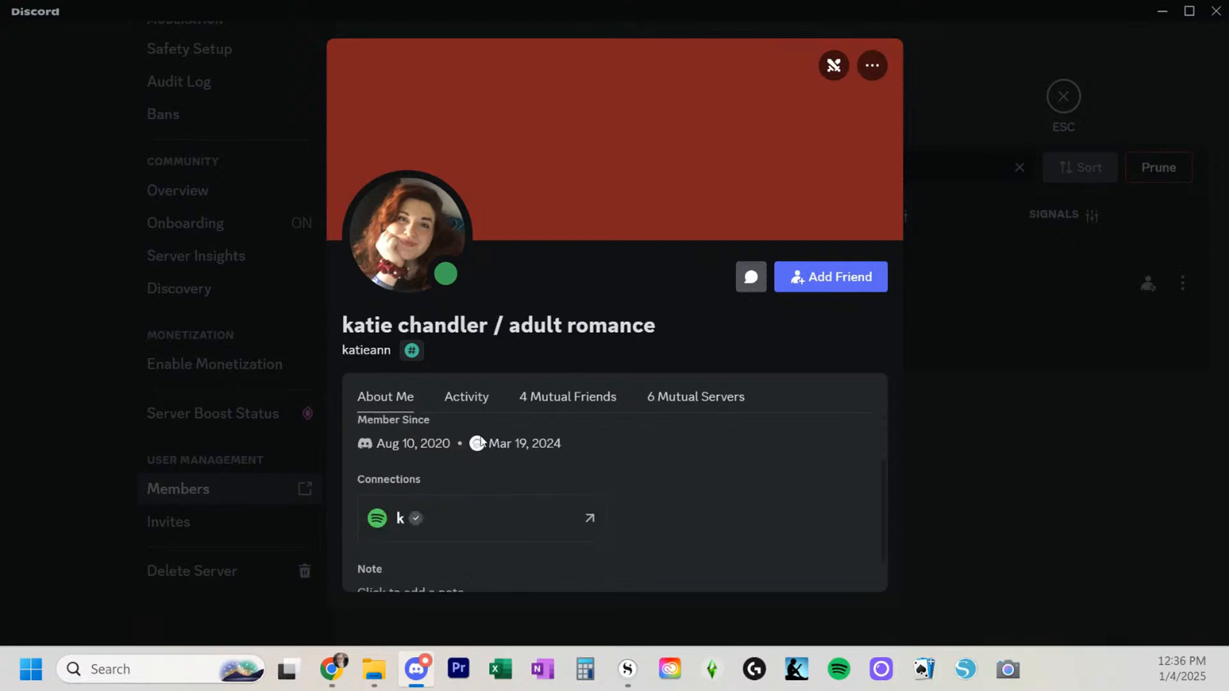
scroll(721, 496, "up", 3)
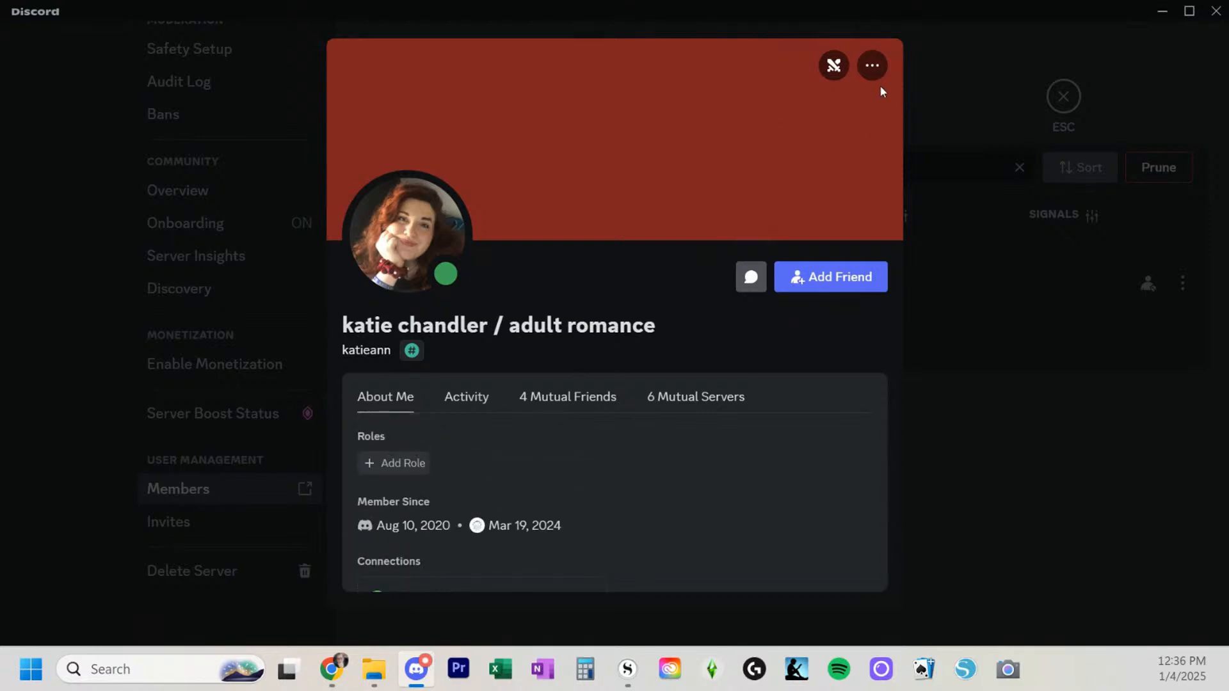
left_click(965, 268)
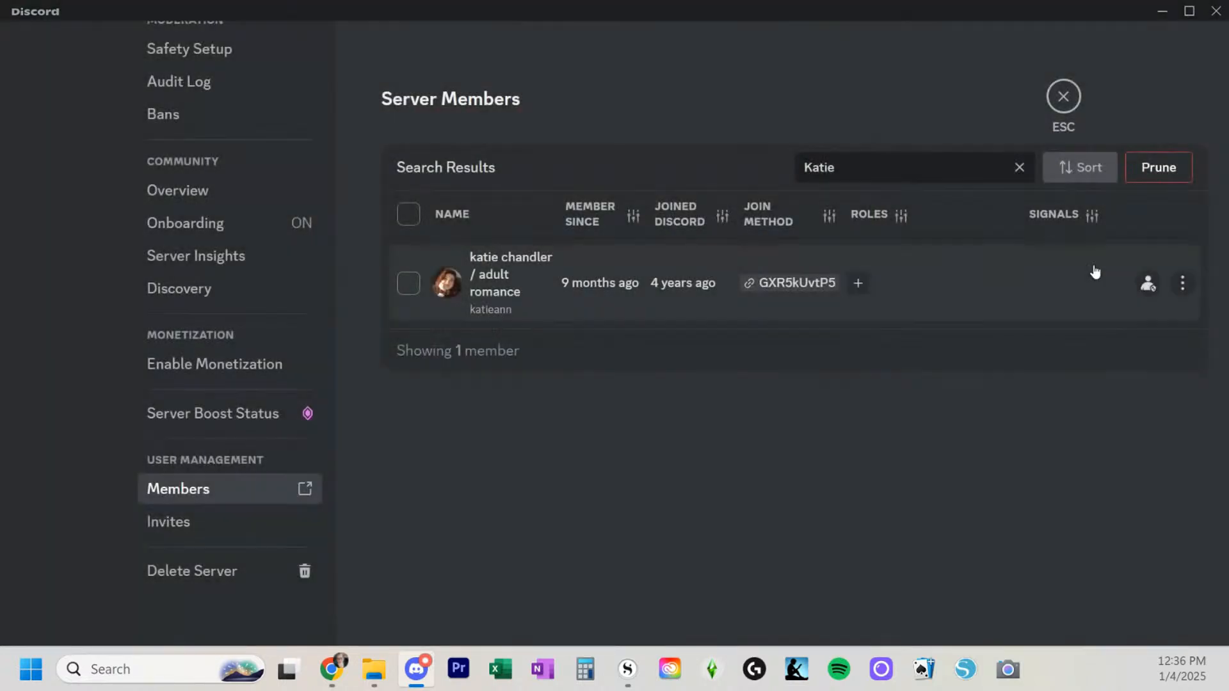
left_click(1156, 295)
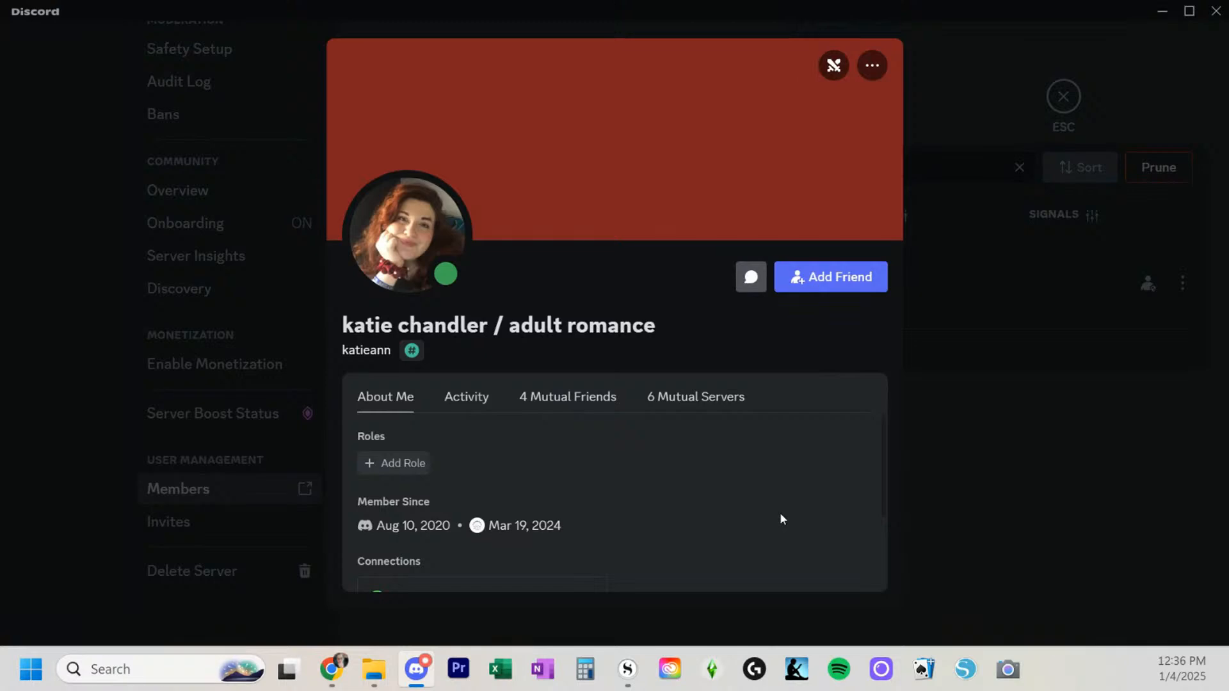
scroll(493, 472, "down", 2)
scroll(494, 471, "up", 2)
left_click(1100, 394)
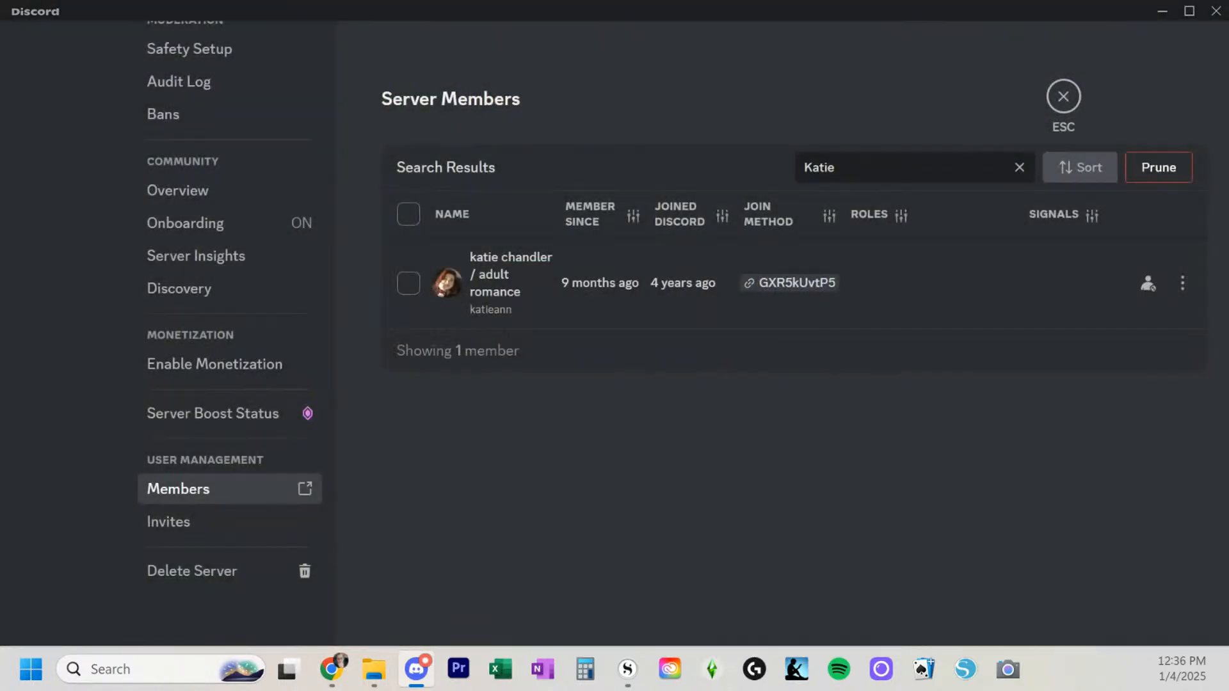
left_click(1184, 284)
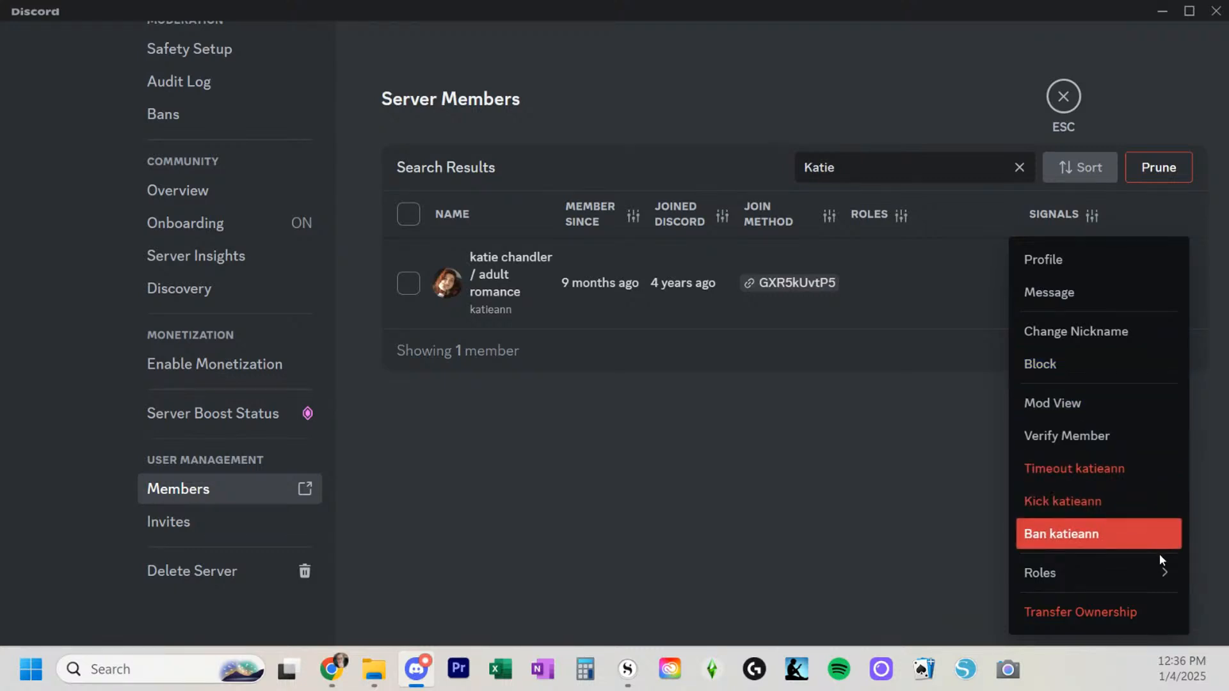
left_click(574, 557)
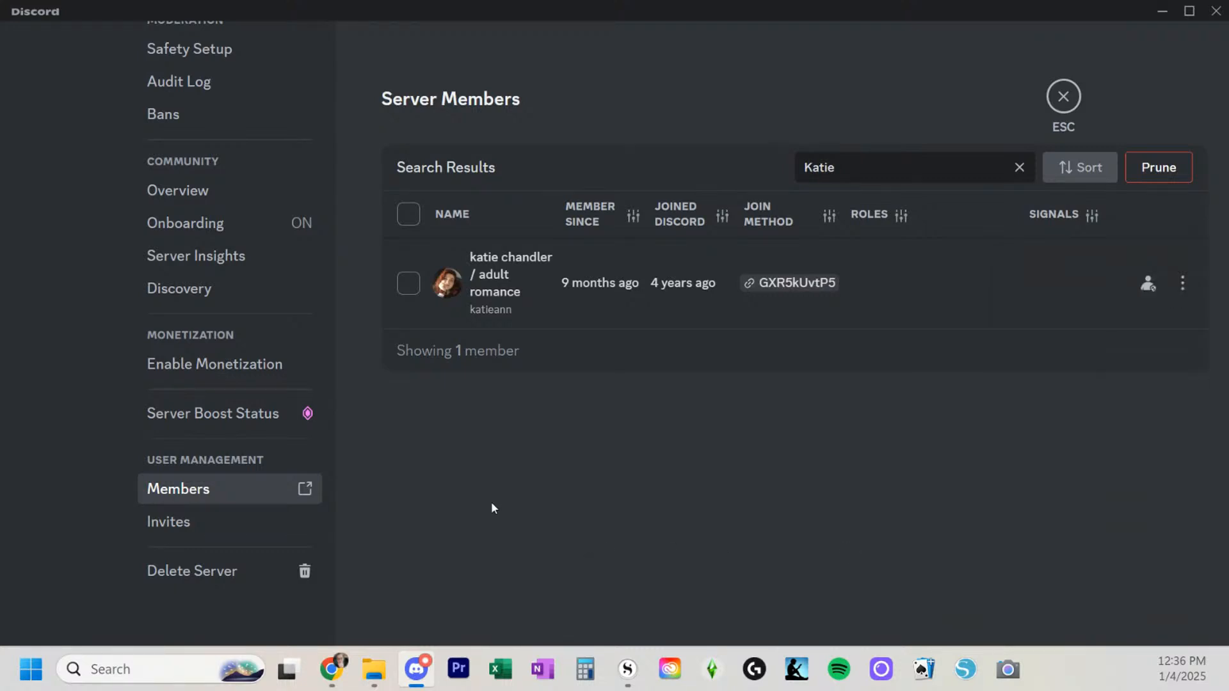
Open the full Members page outside the settings and search for the server owner by first name
left_click(198, 499)
left_click(903, 118)
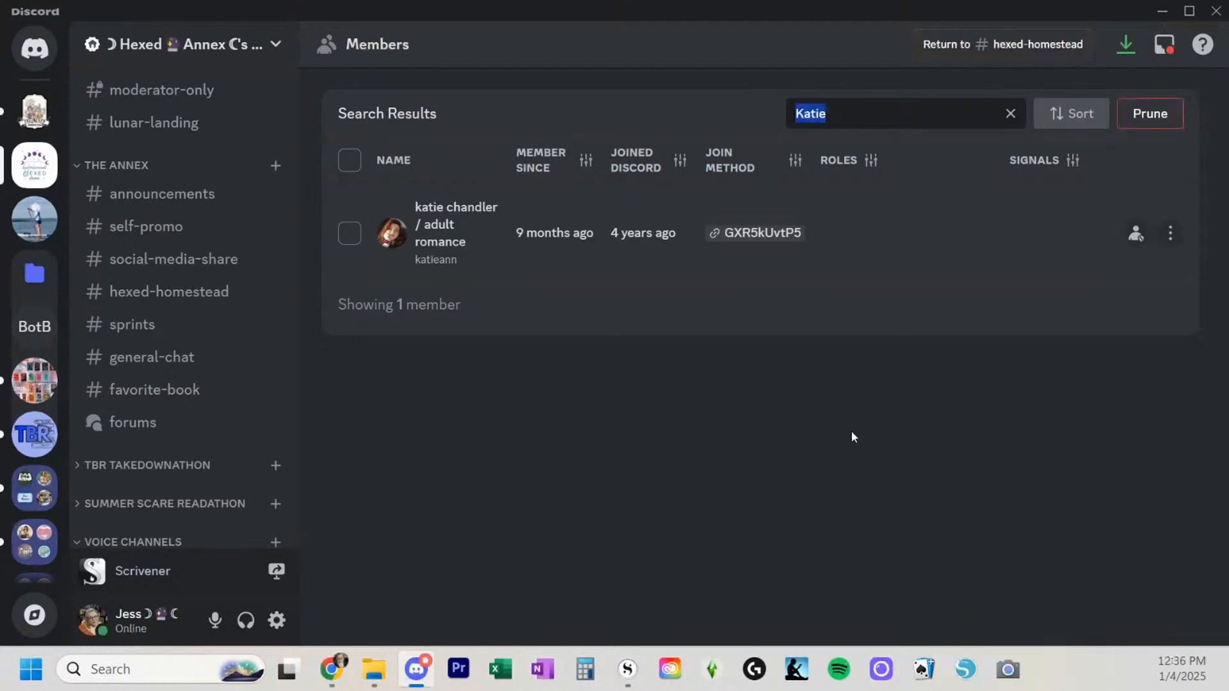
type("jess")
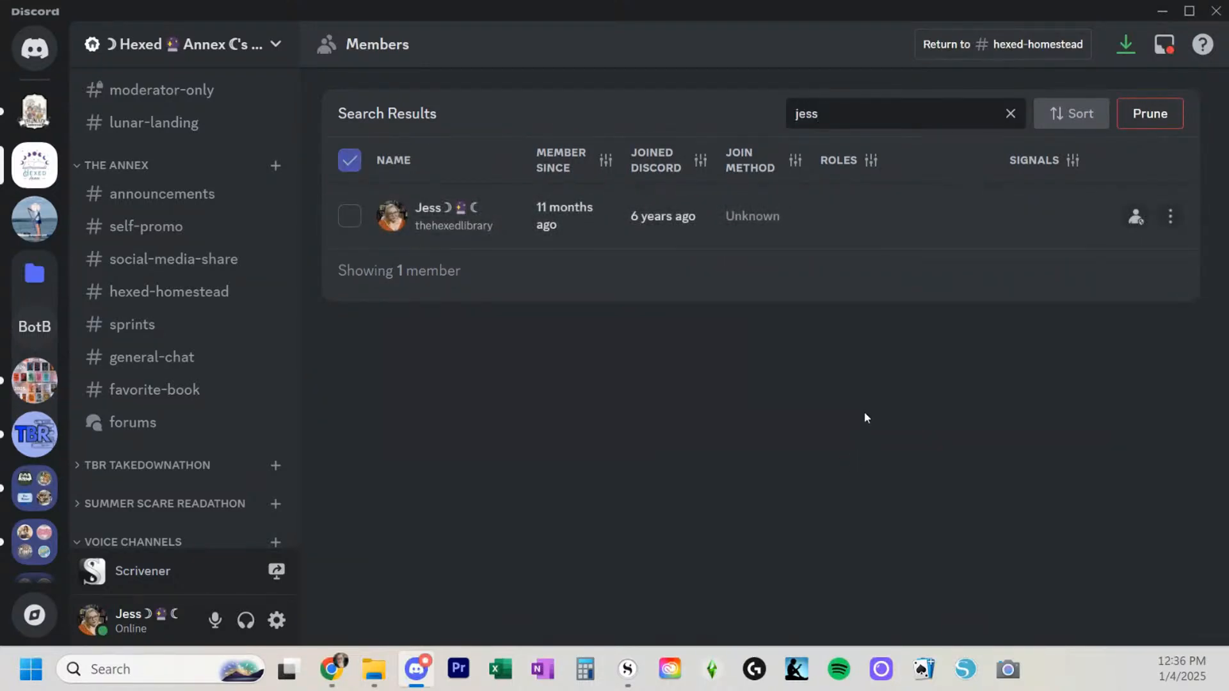
Examine the server owner's Mod View, covering server activity, permissions, roles and account details, and close it
left_click(1135, 217)
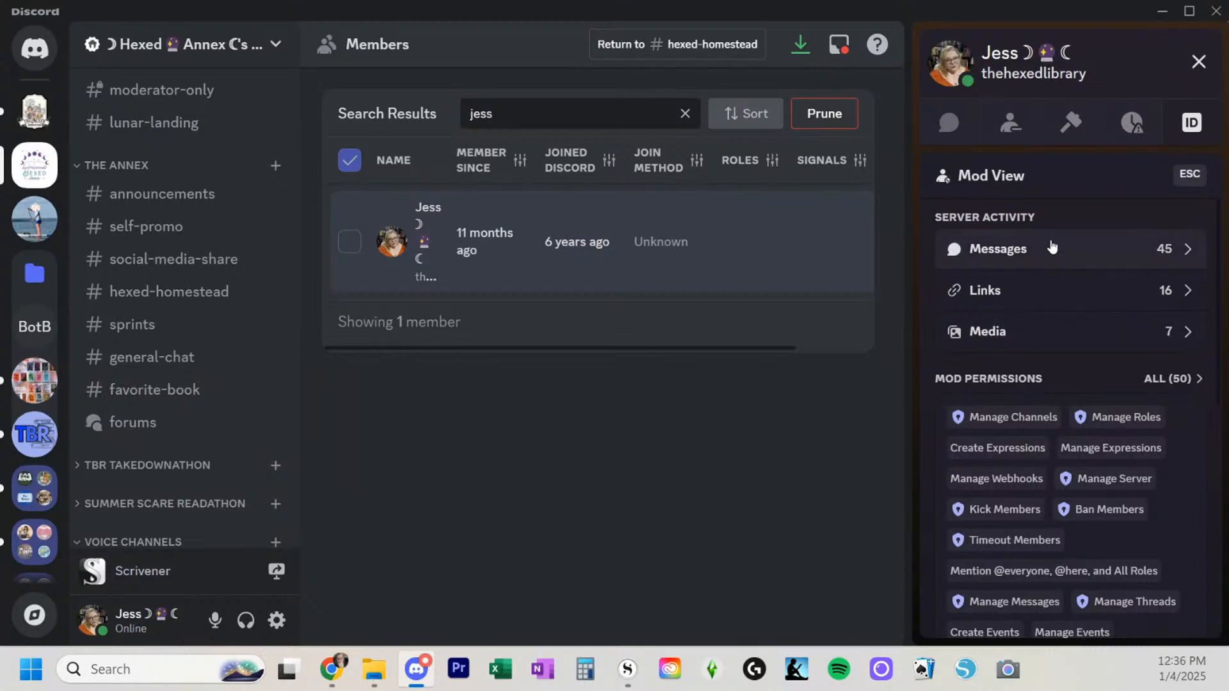
scroll(1059, 309, "down", 6)
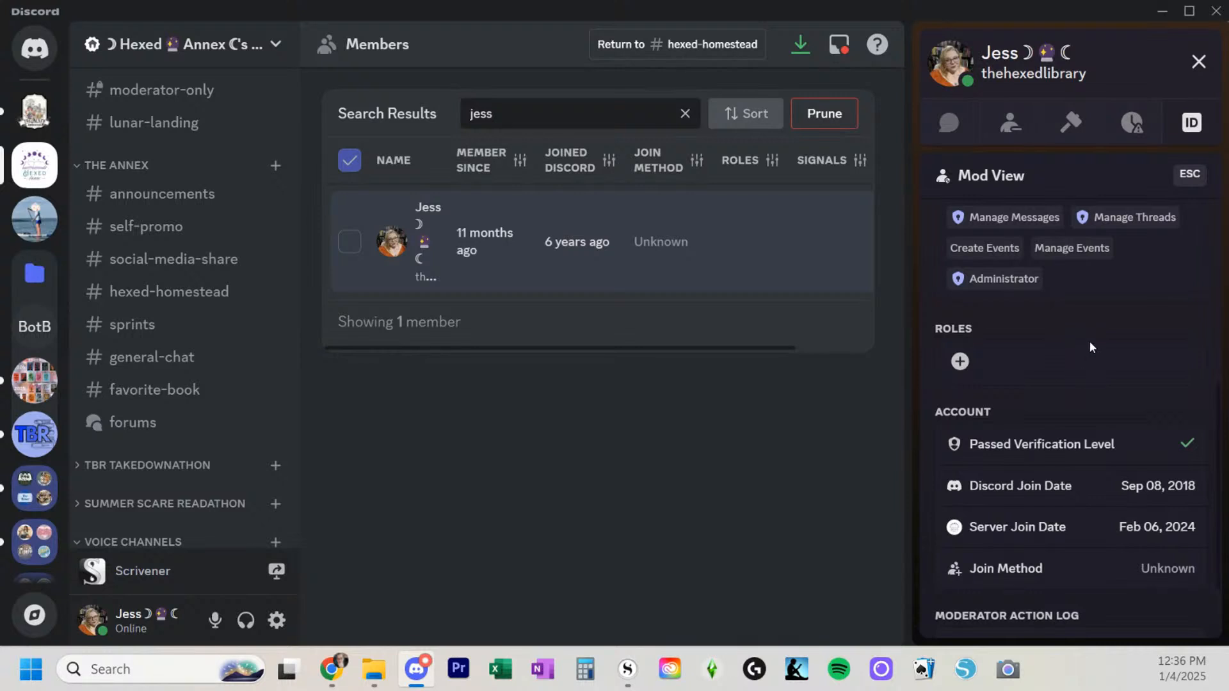
scroll(1092, 339, "up", 6)
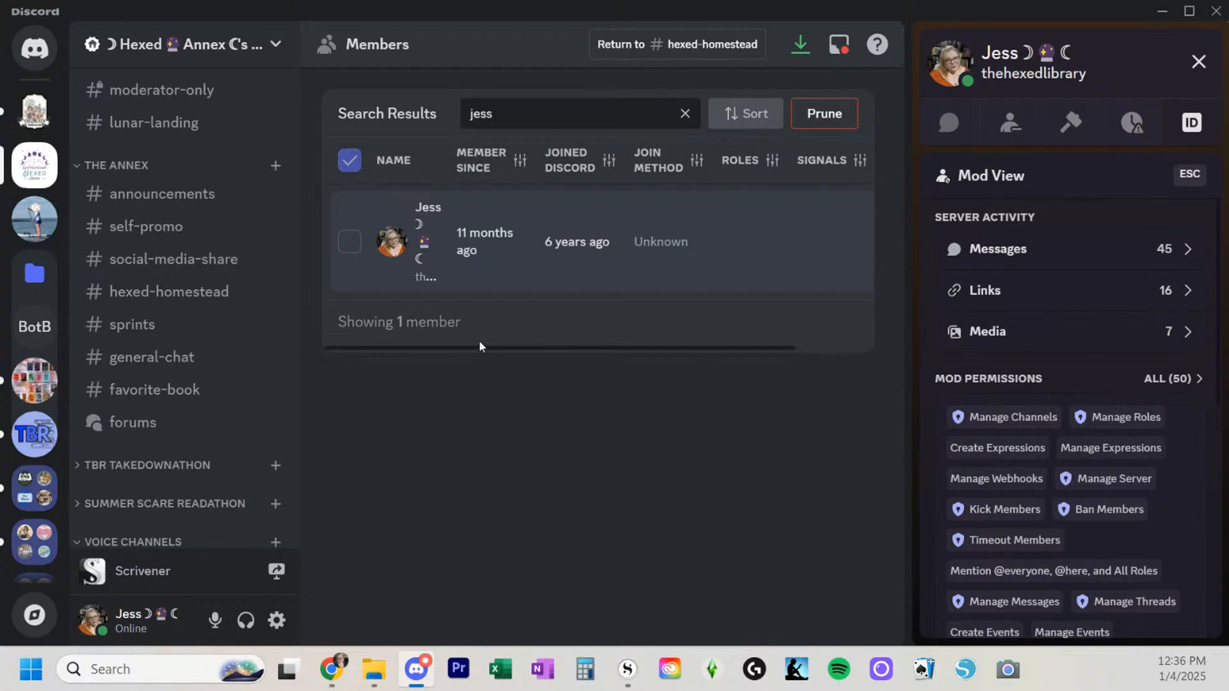
left_click(1201, 63)
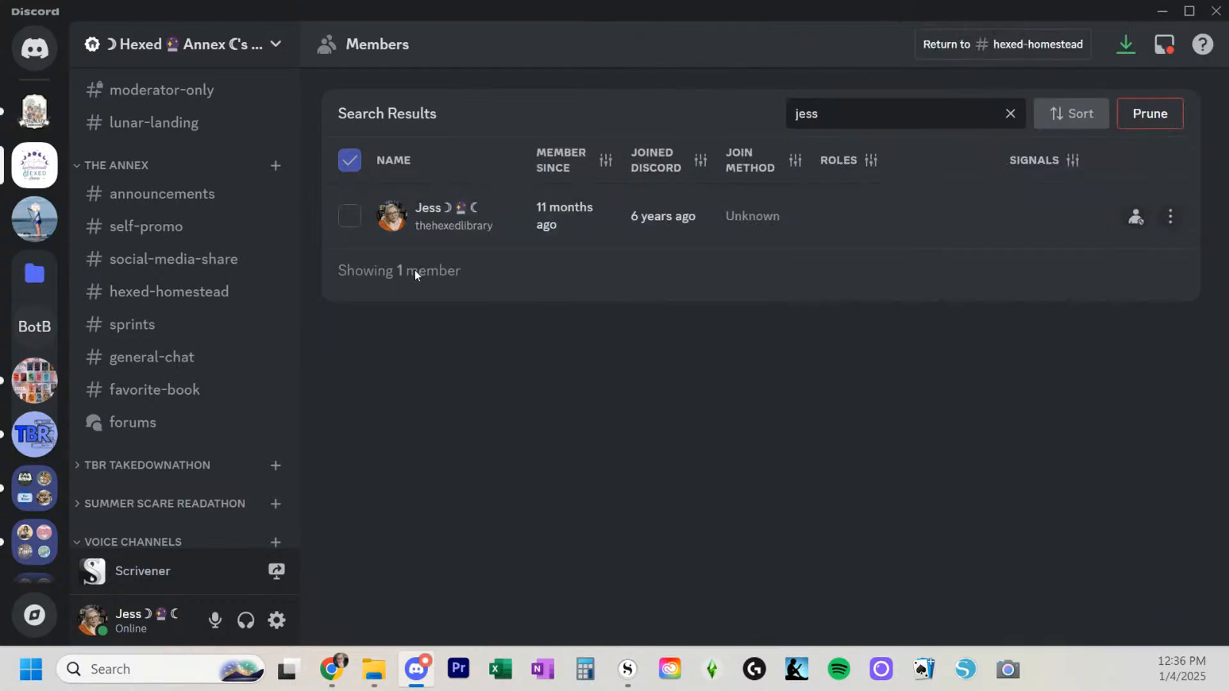
Switch to the Demonstration Server, open its server settings and copy the server name from the overview
left_click(34, 110)
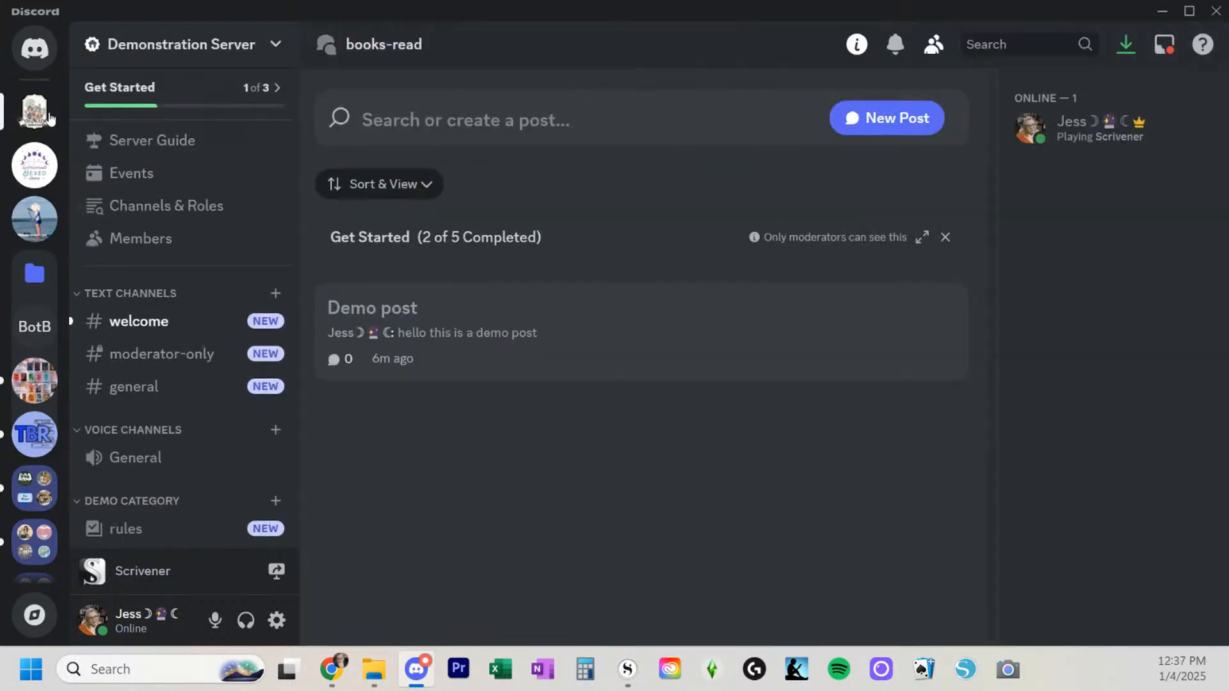
left_click(165, 320)
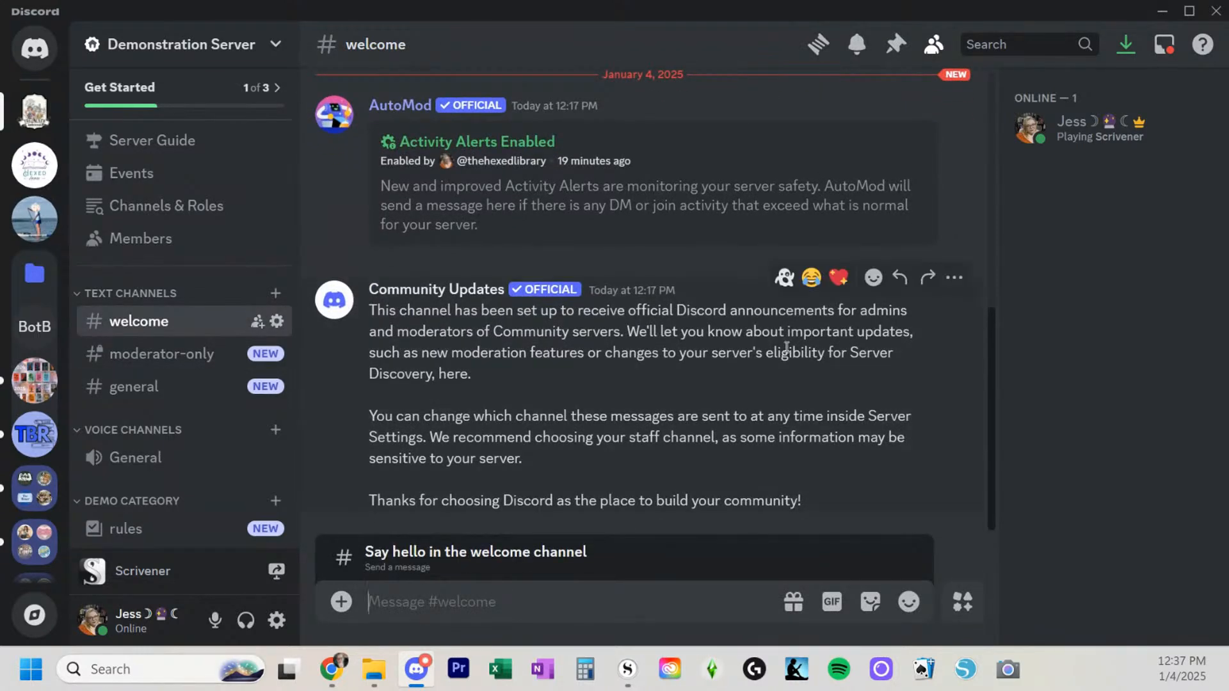
left_click(276, 46)
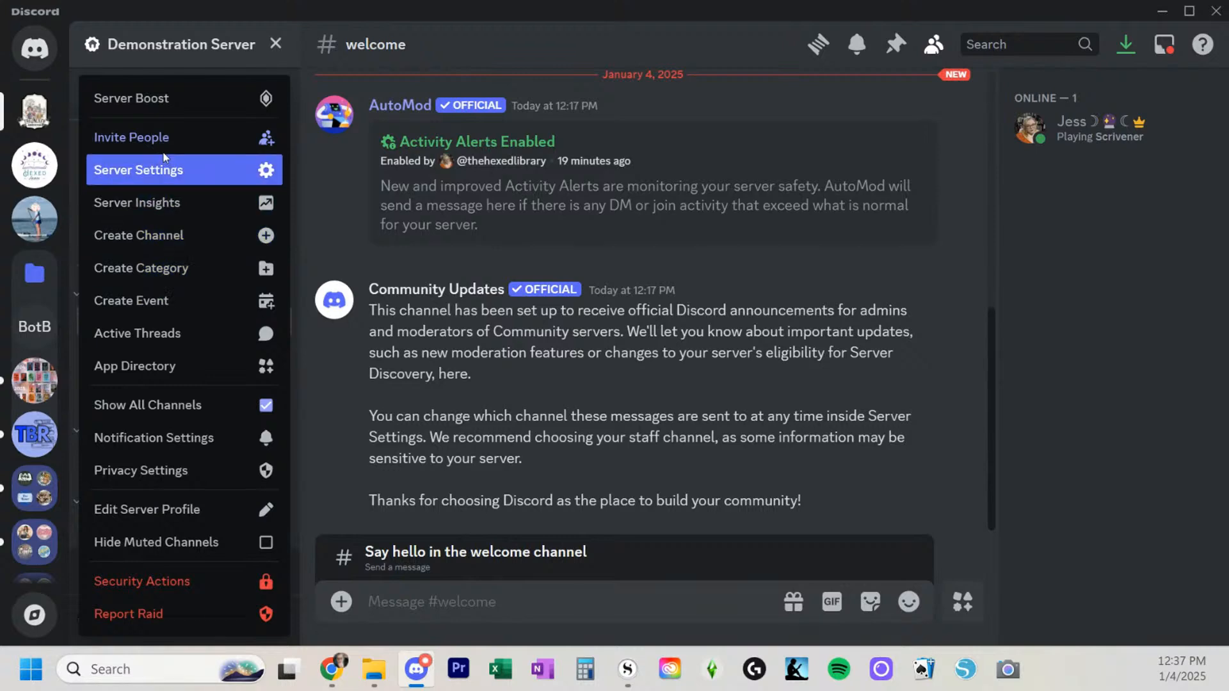
left_click(182, 171)
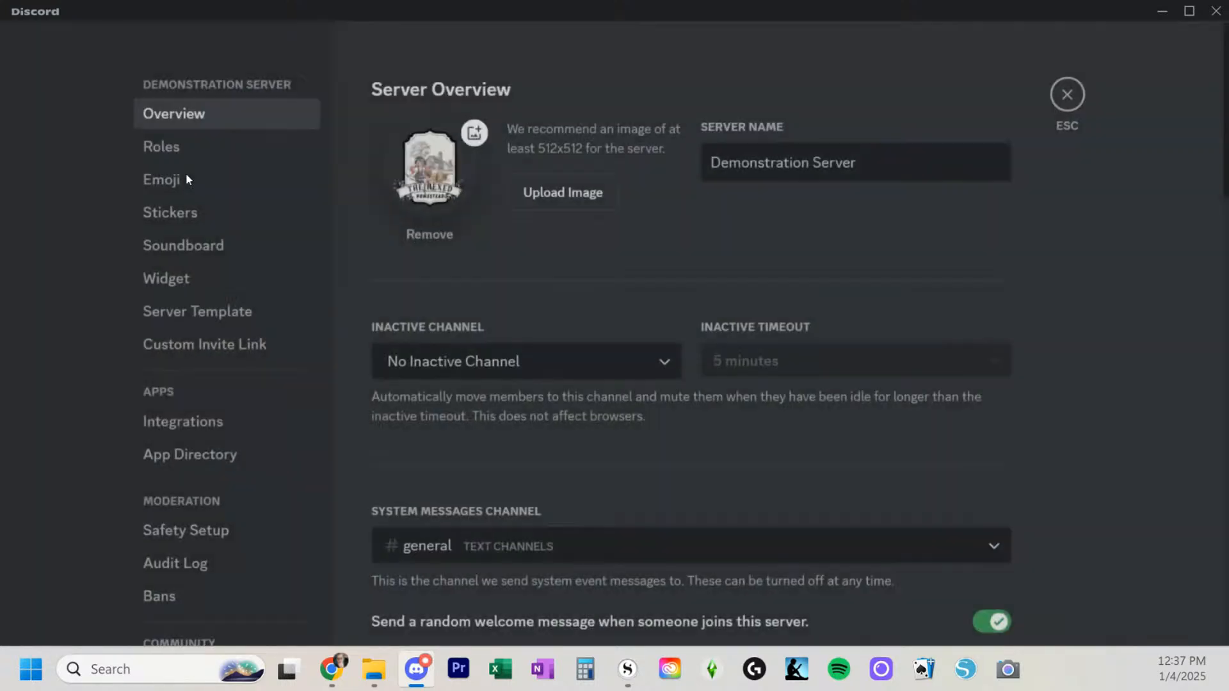
scroll(202, 443, "down", 8)
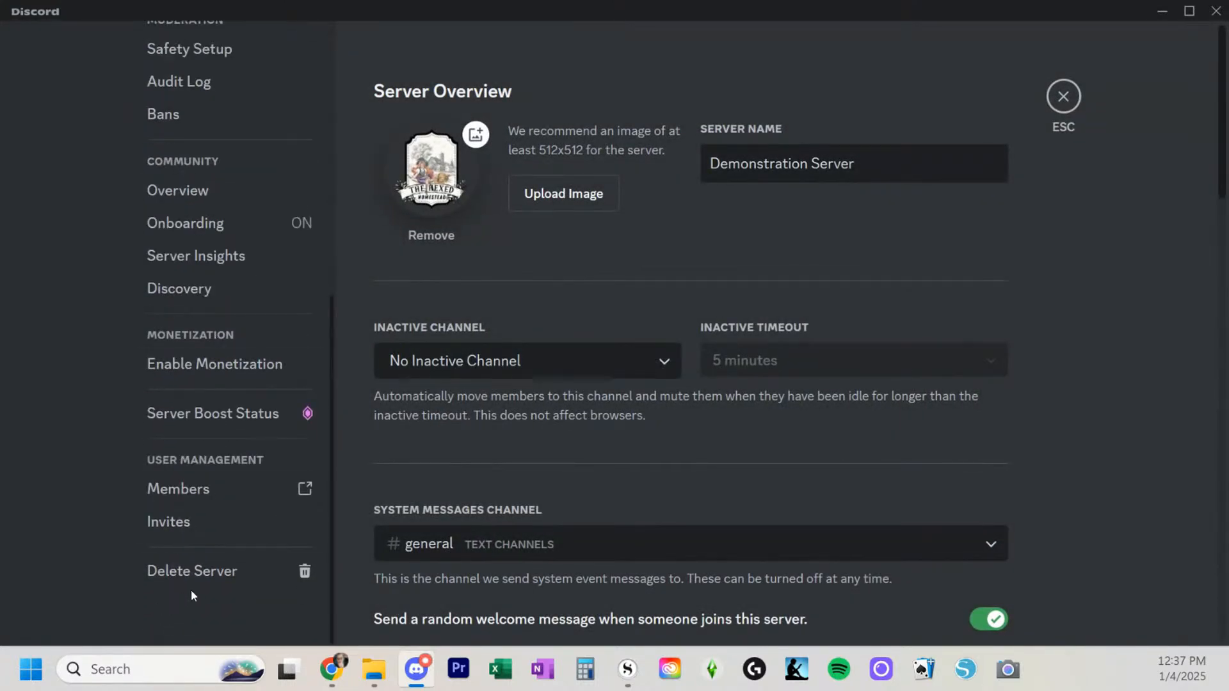
left_click_drag(901, 168, 675, 168)
right_click(748, 166)
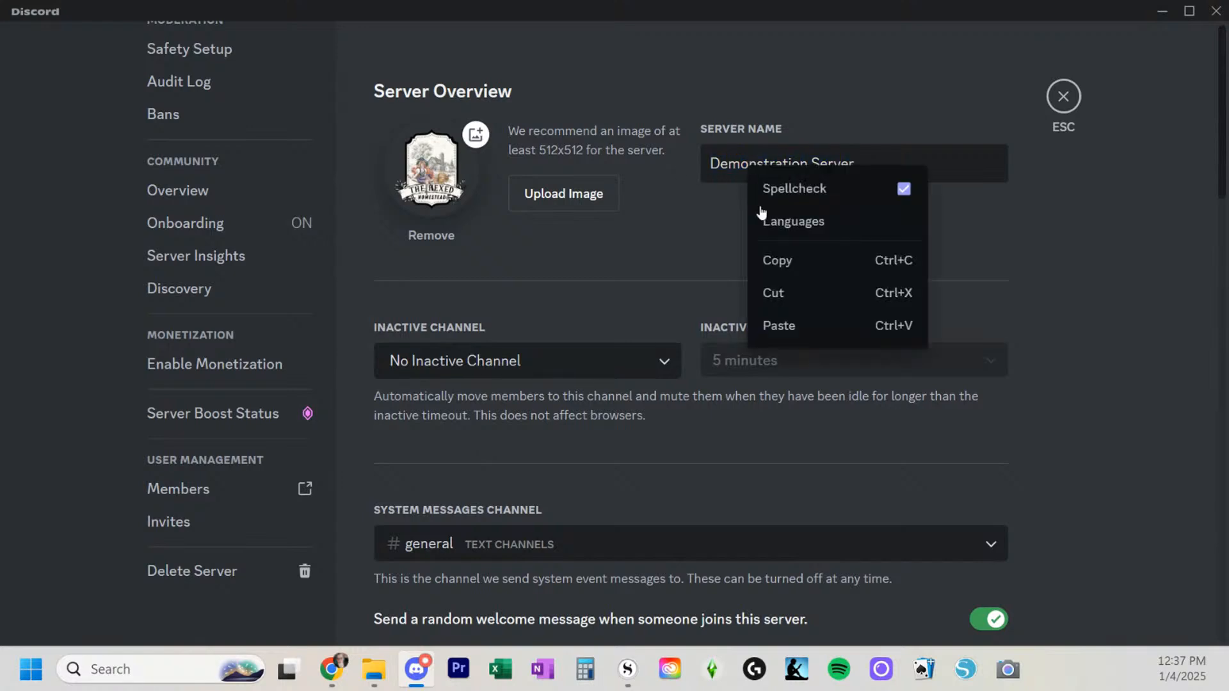
left_click(790, 268)
Delete the Demonstration Server, pasting its copied name as confirmation
scroll(146, 485, "down", 8)
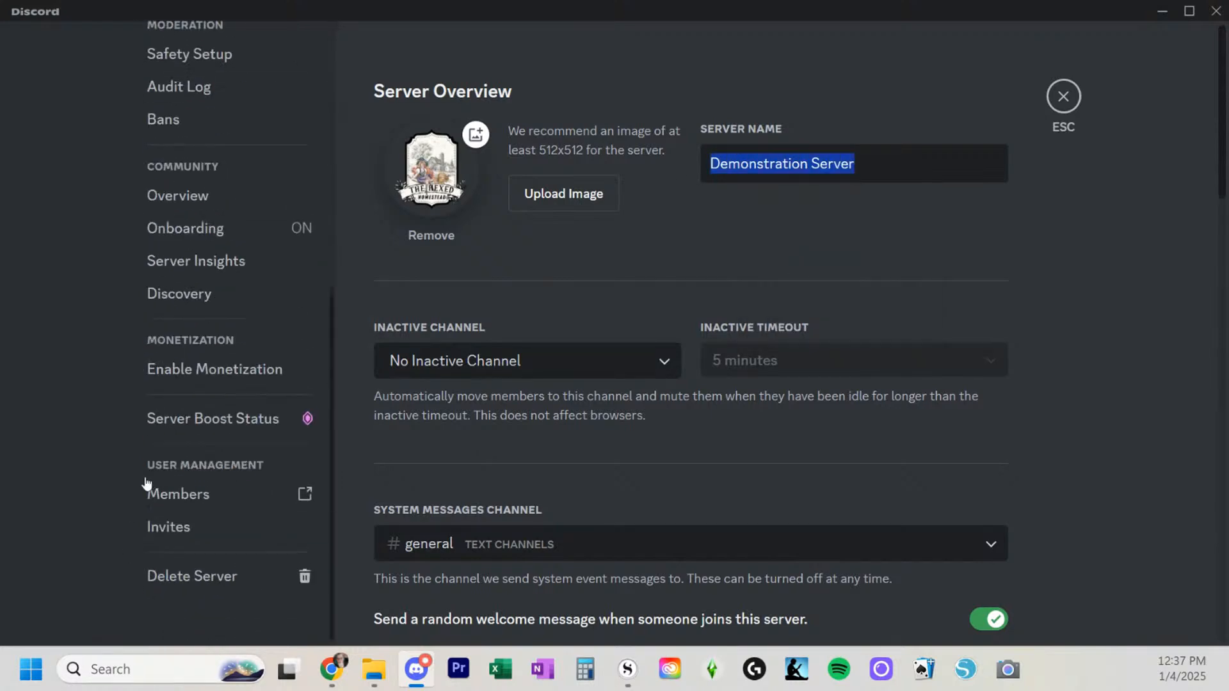
left_click(228, 570)
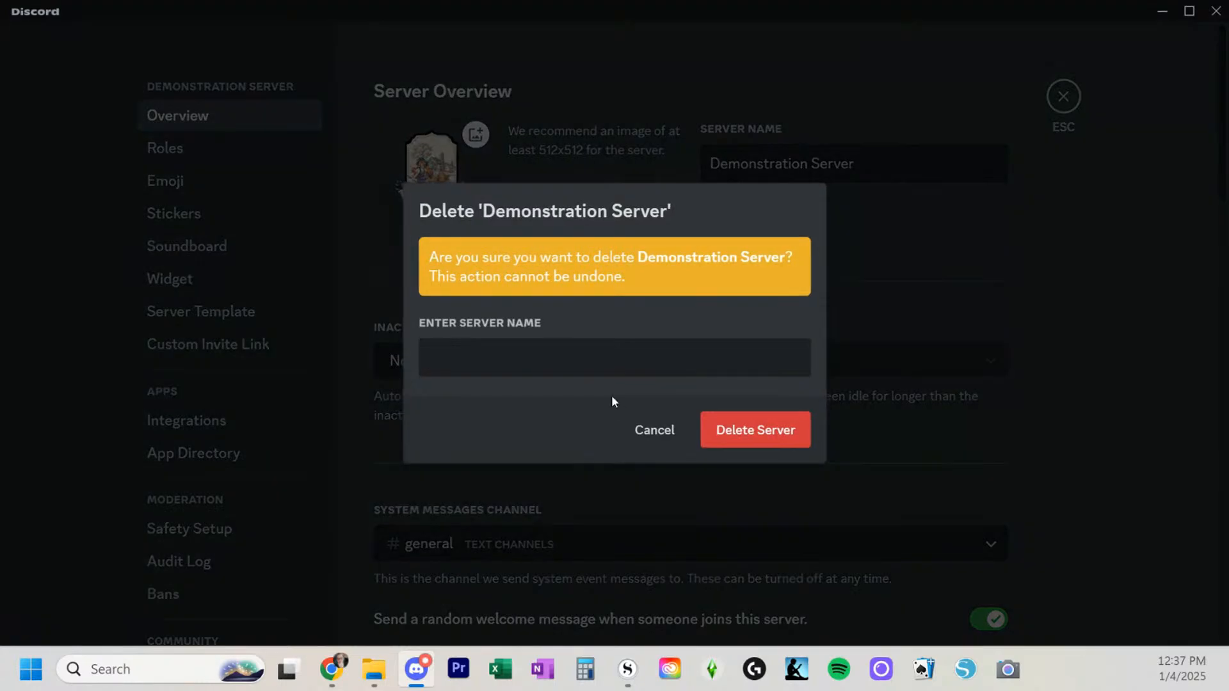
right_click(598, 363)
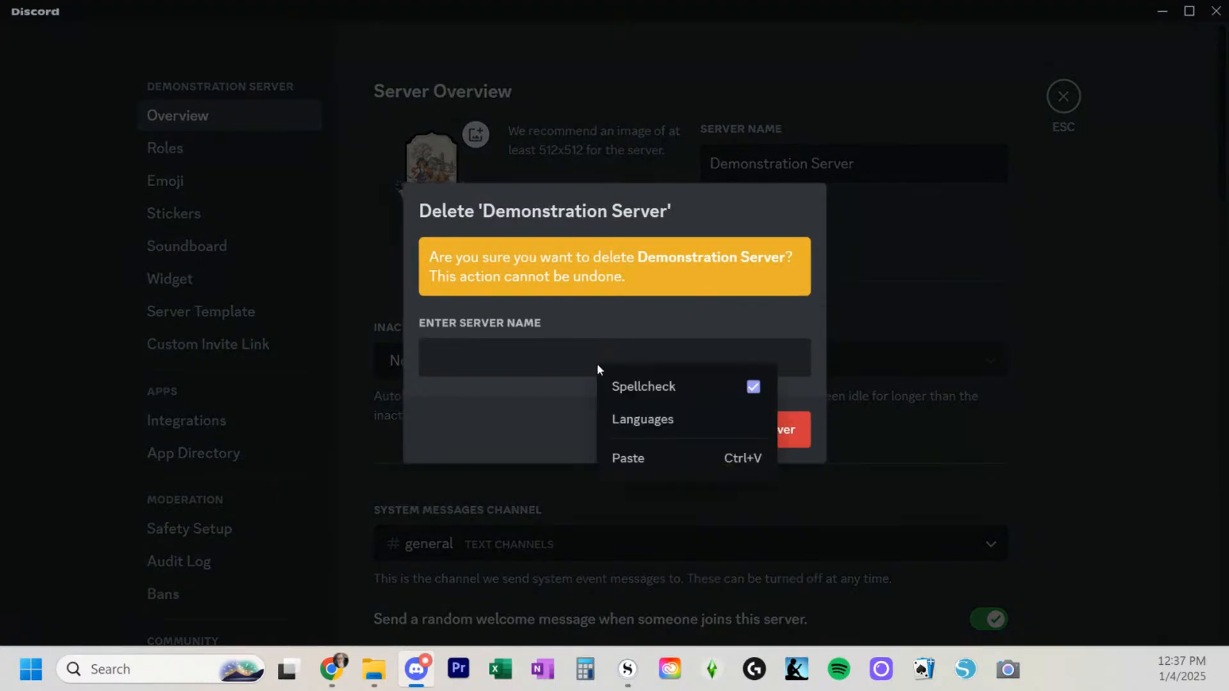
left_click(655, 458)
left_click(722, 430)
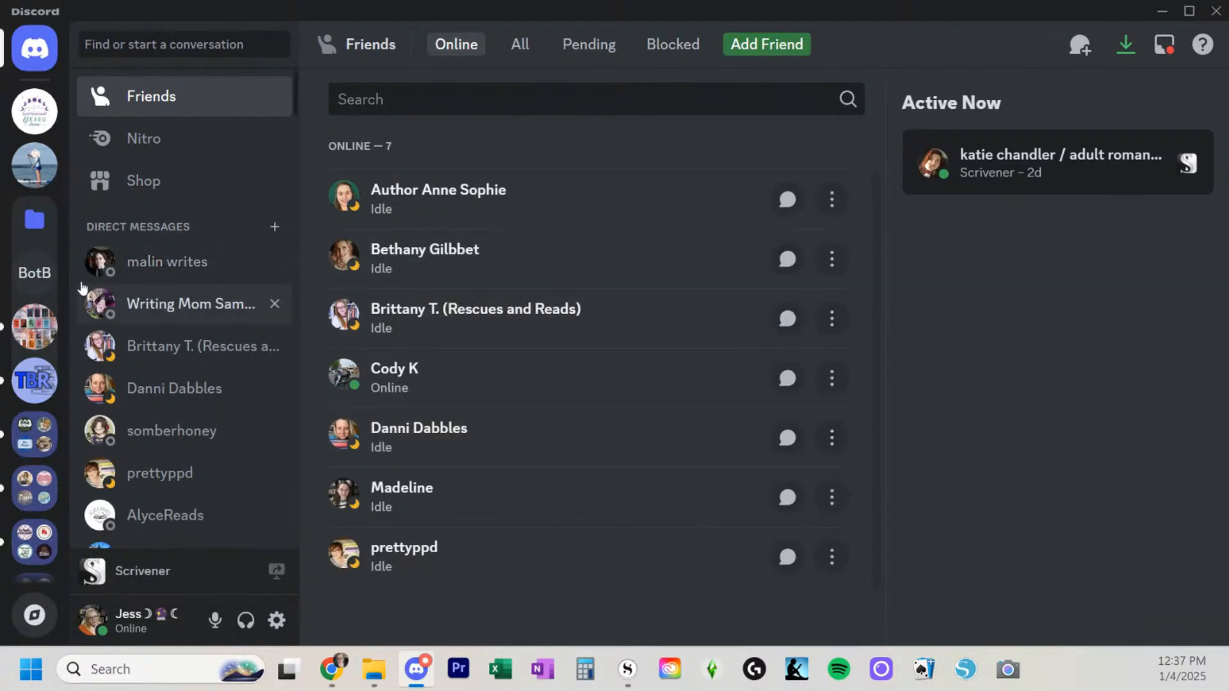
Open the Hexed Annex server, switch to the Troublemakers Library server and look through its channel list
left_click(40, 128)
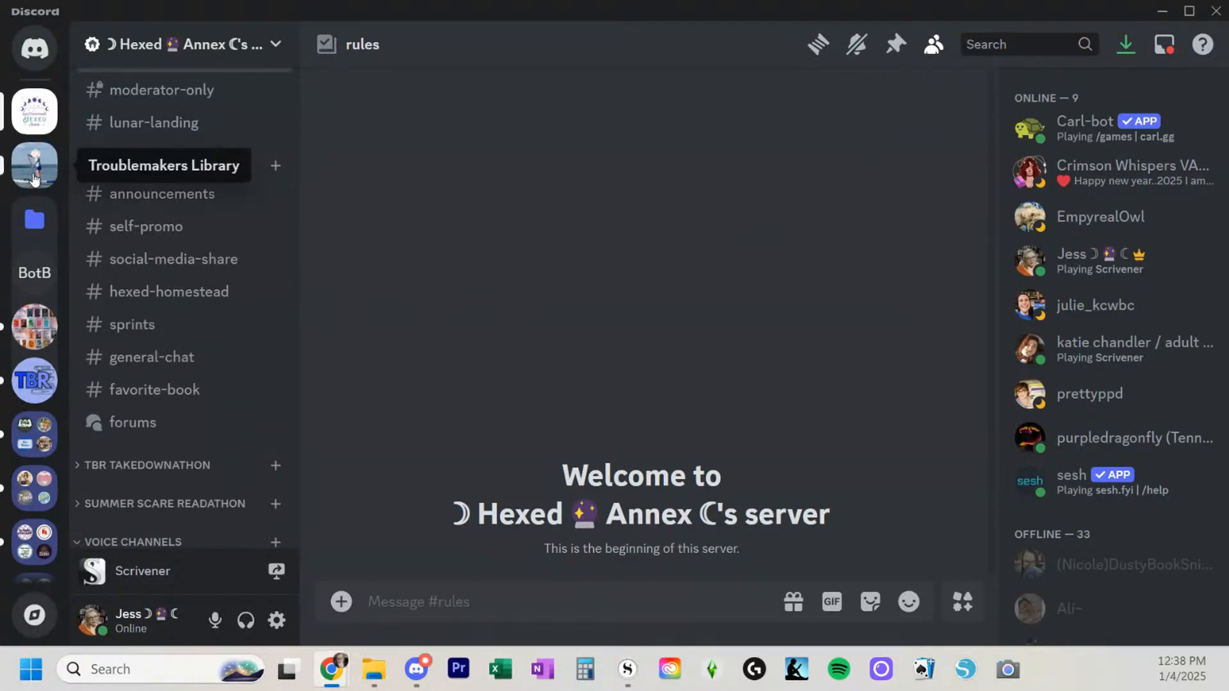
left_click(32, 178)
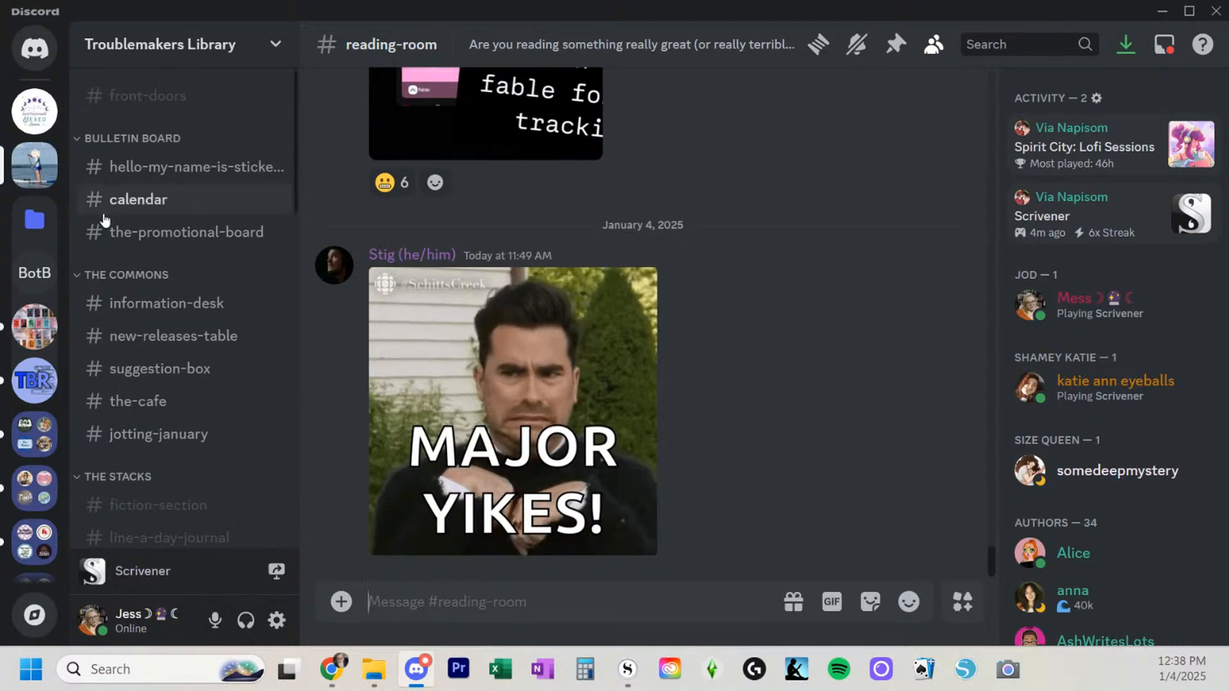
scroll(182, 305, "down", 3)
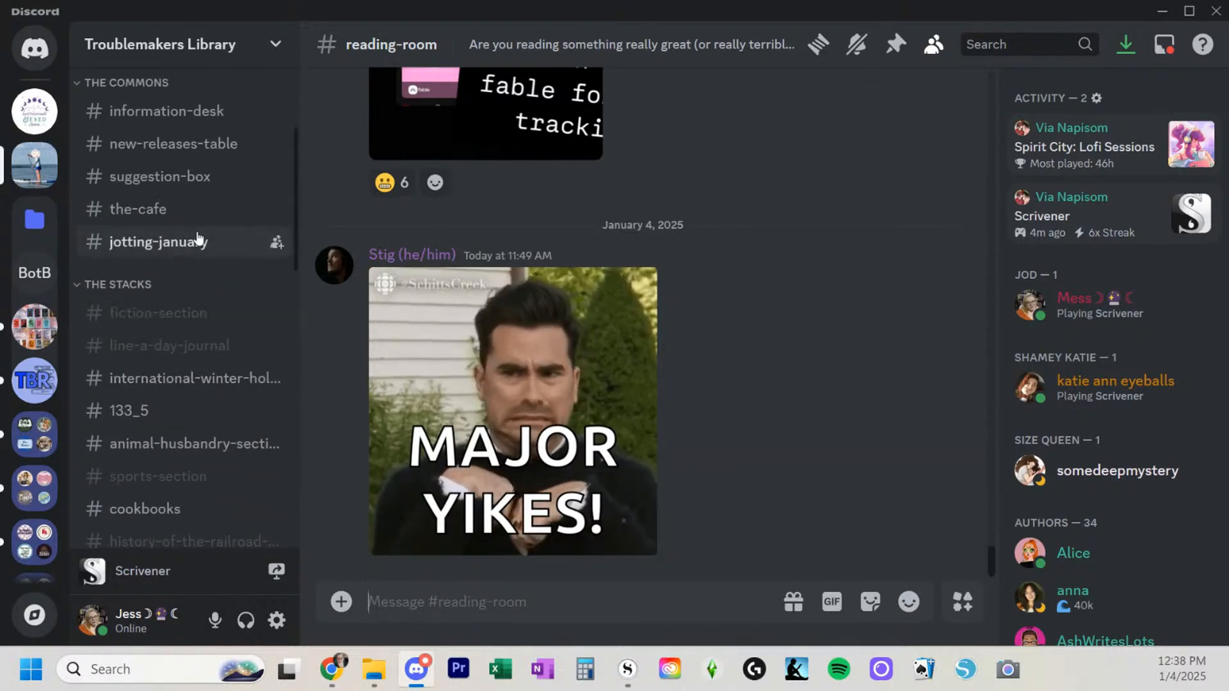
Open the JANUARY CALENDAR! thread of the-cafe channel and look through its messages
mouse_move(237, 220)
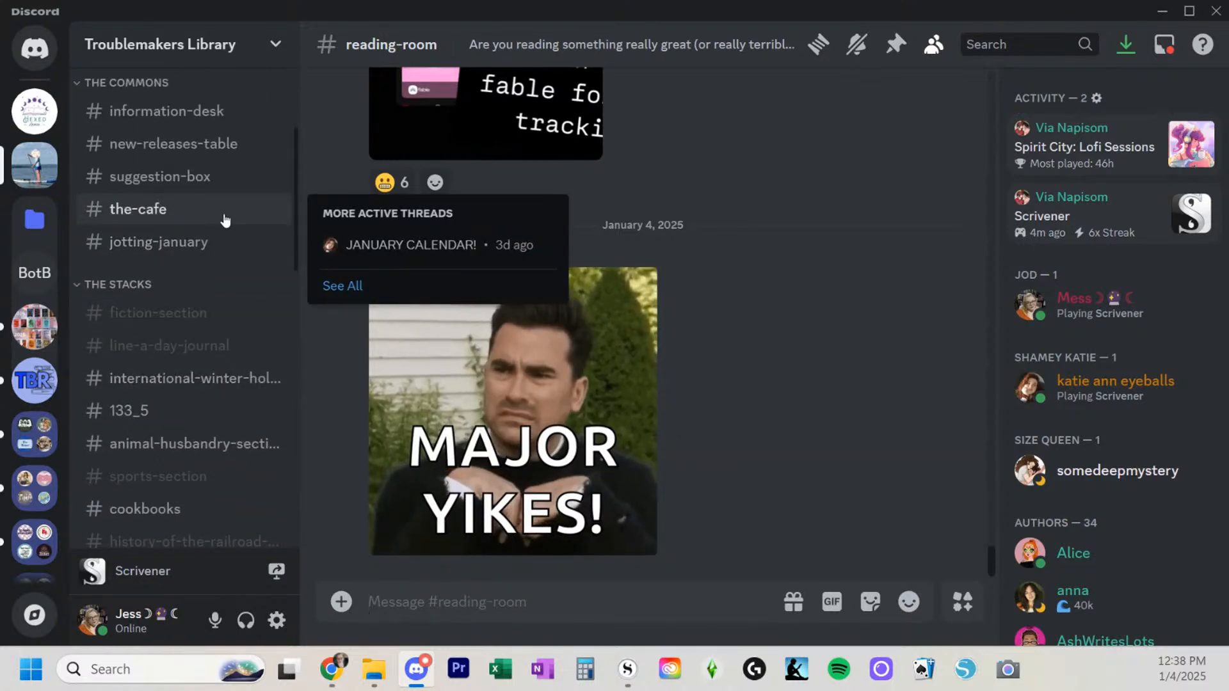
left_click(410, 243)
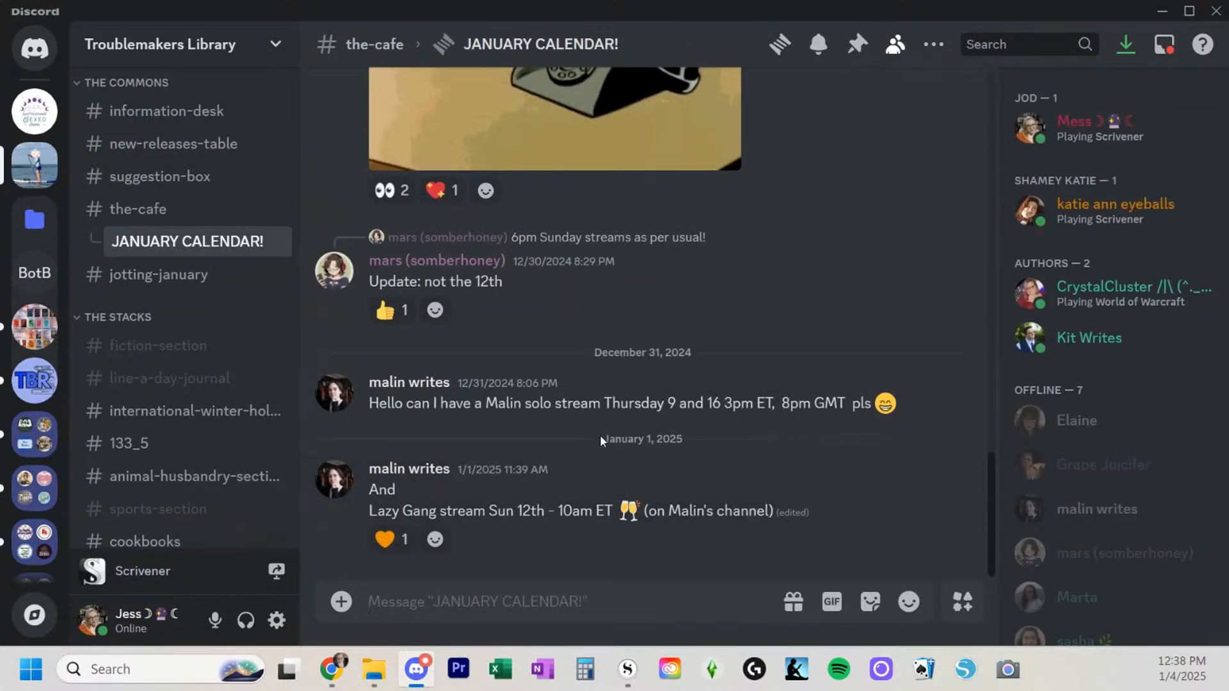
scroll(476, 335, "up", 5)
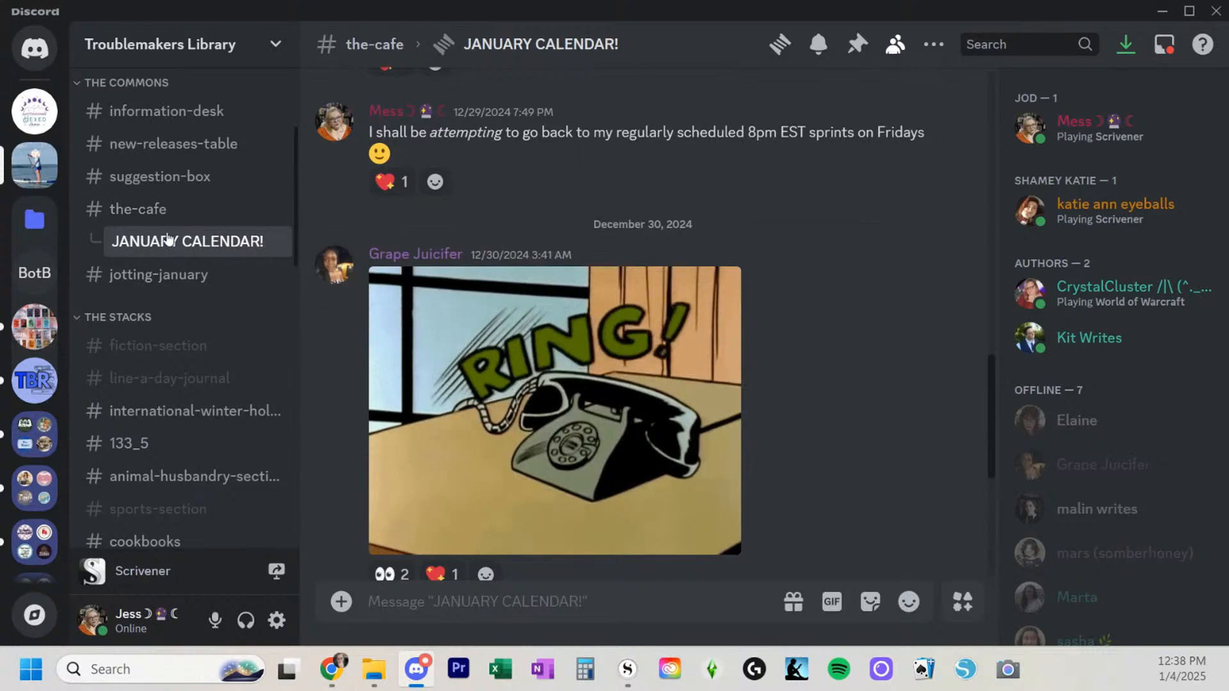
scroll(596, 275, "up", 1)
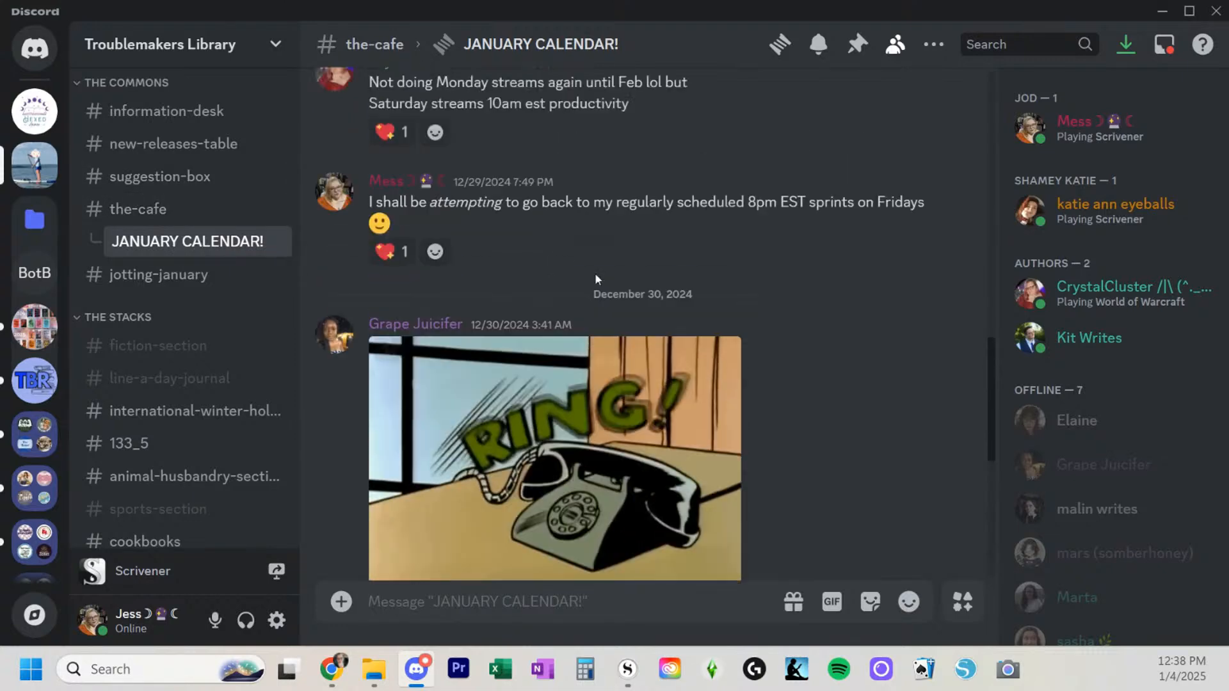
scroll(594, 277, "up", 7)
scroll(597, 280, "down", 12)
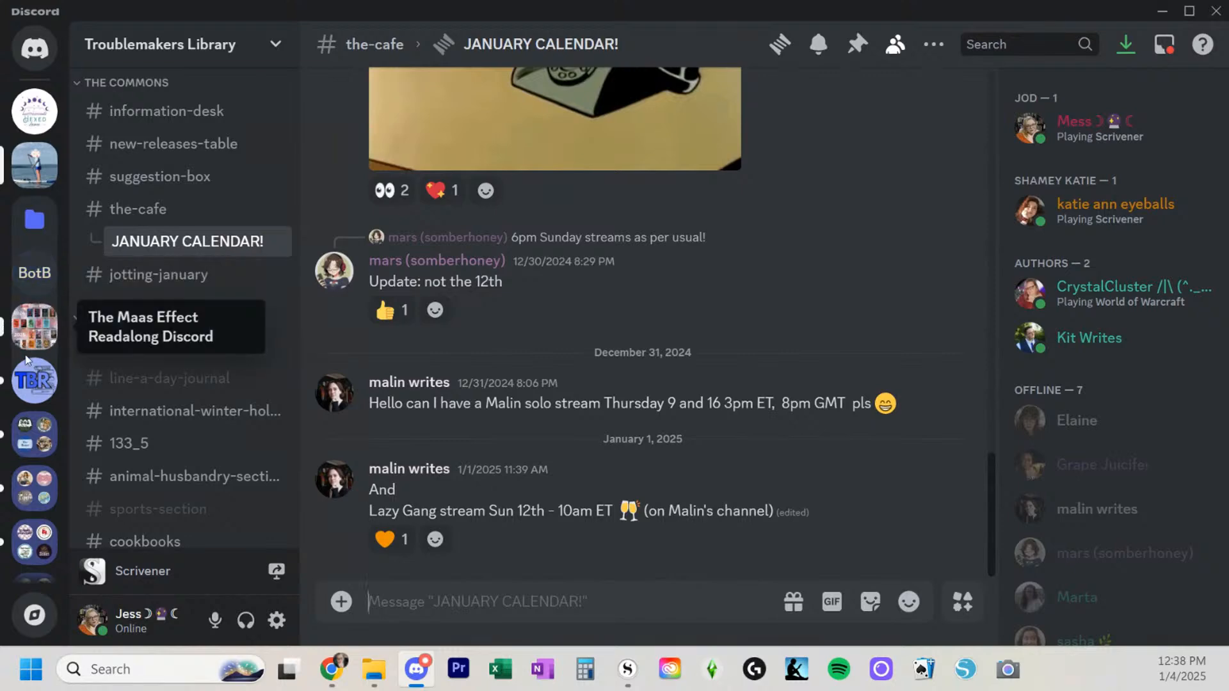
Switch to the JashiiCorrin Community server and look through its channel list down to the forum channels
scroll(32, 423, "down", 5)
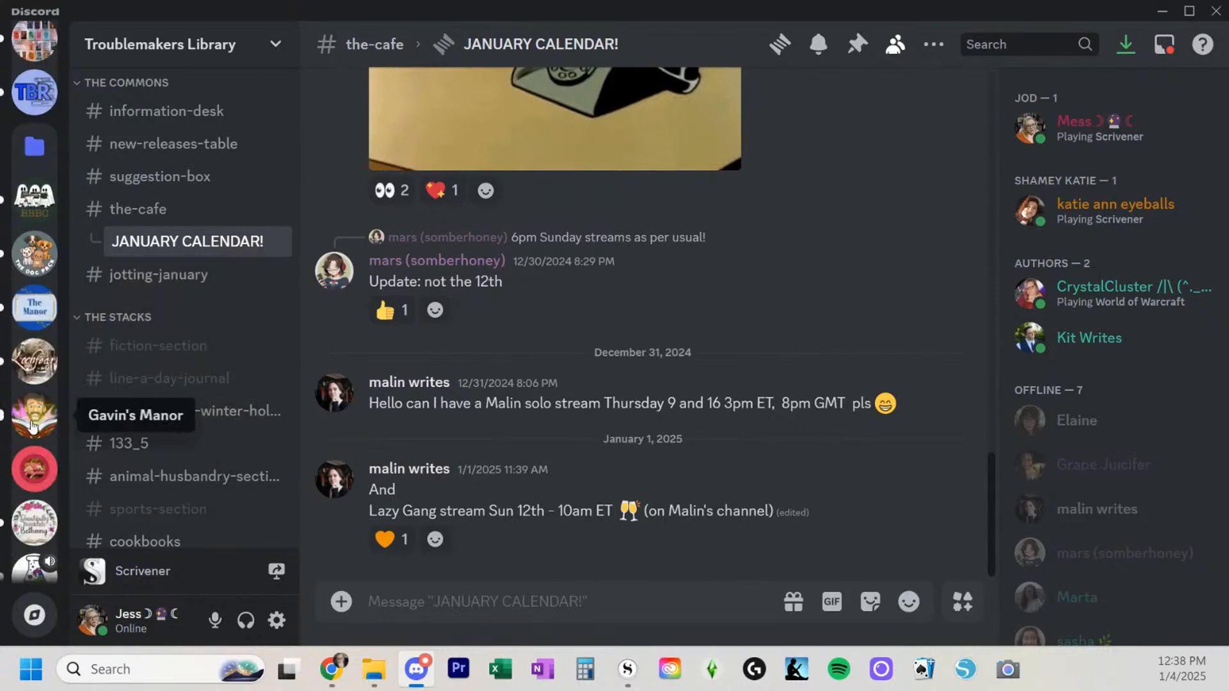
scroll(30, 425, "down", 5)
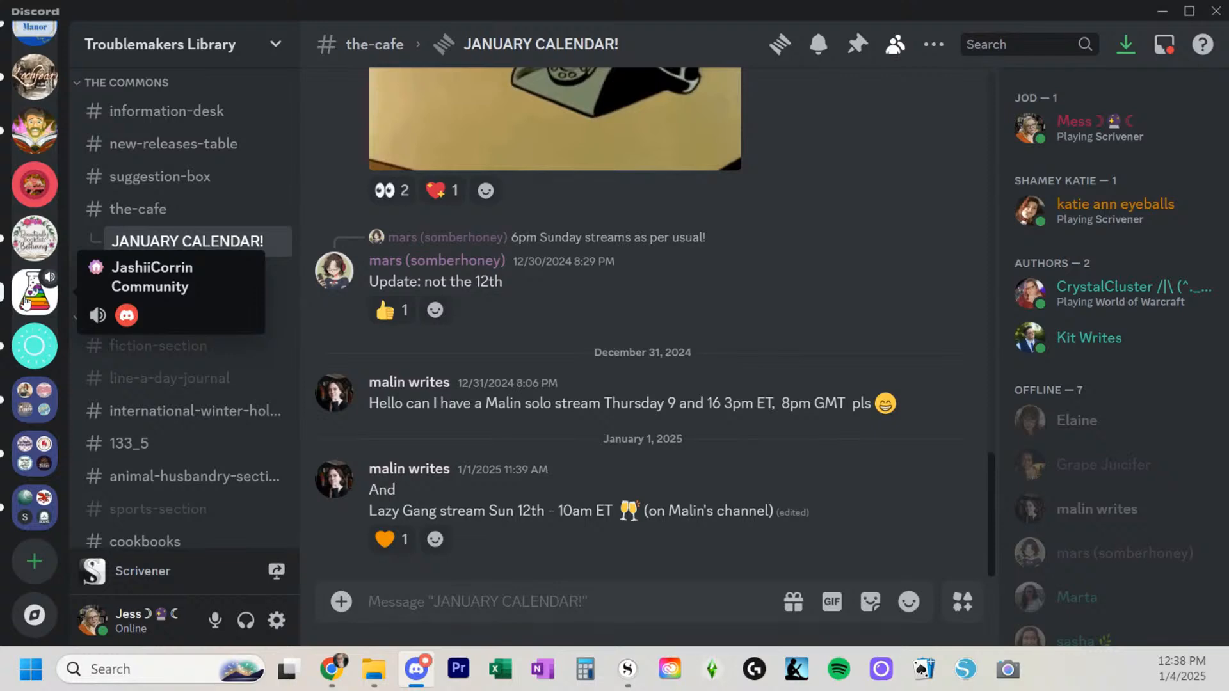
left_click(25, 308)
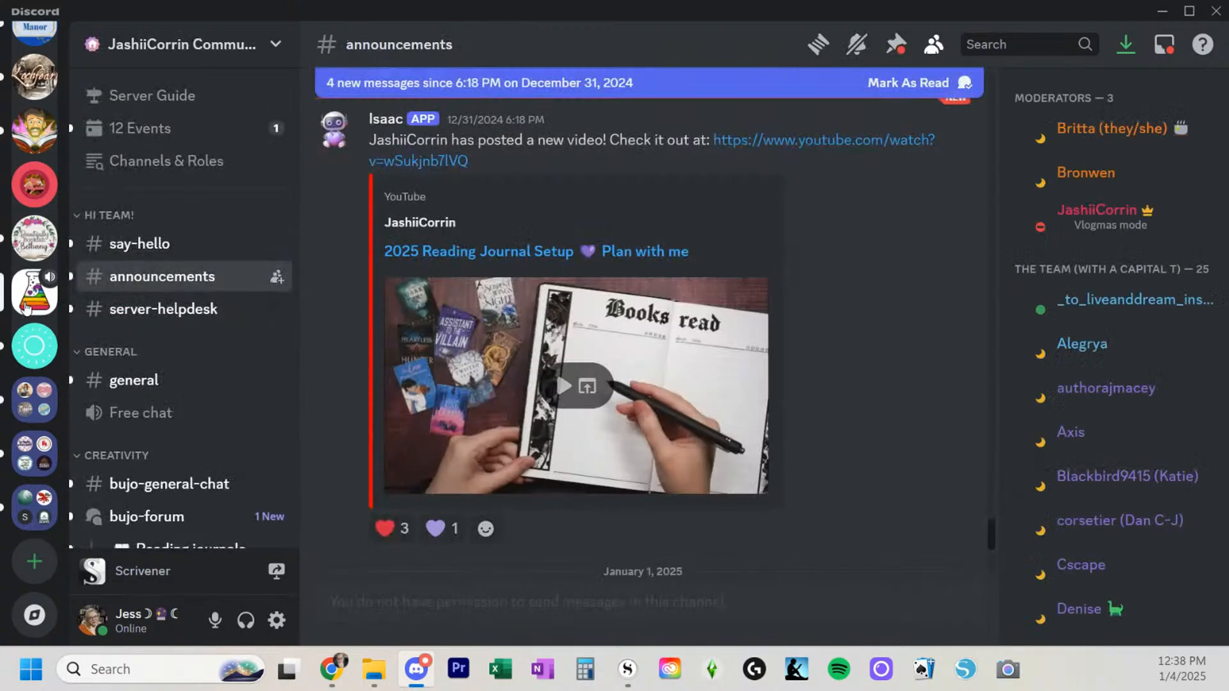
scroll(170, 321, "down", 5)
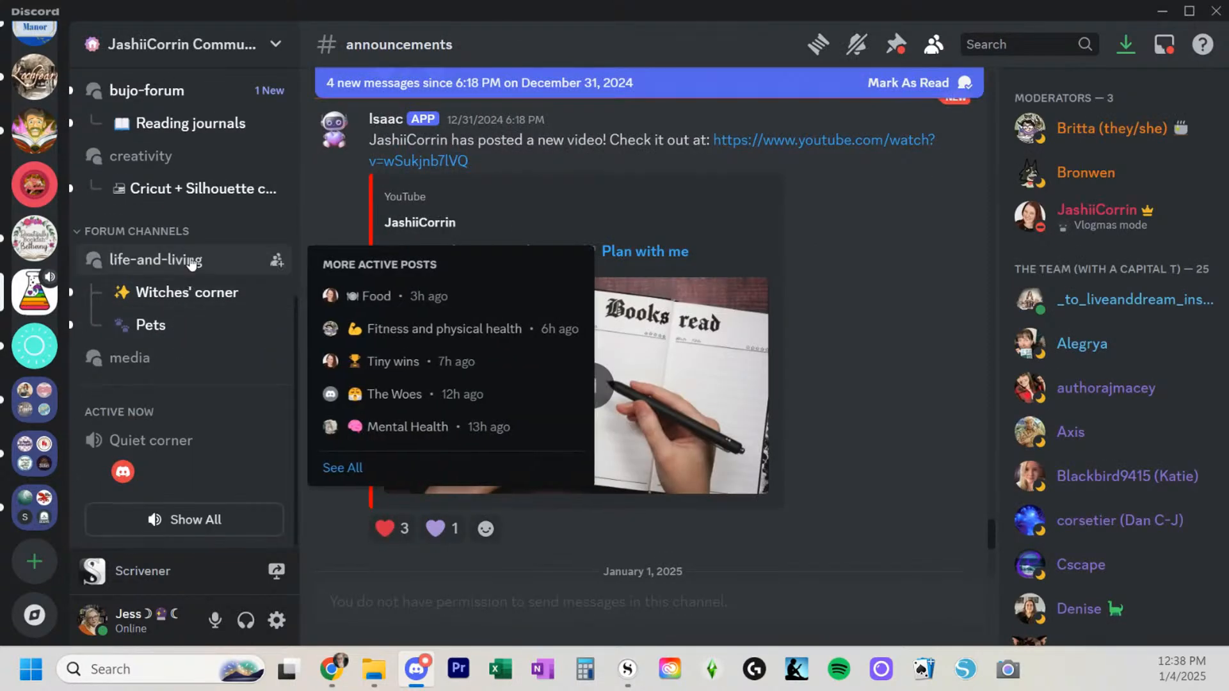
scroll(173, 266, "up", 1)
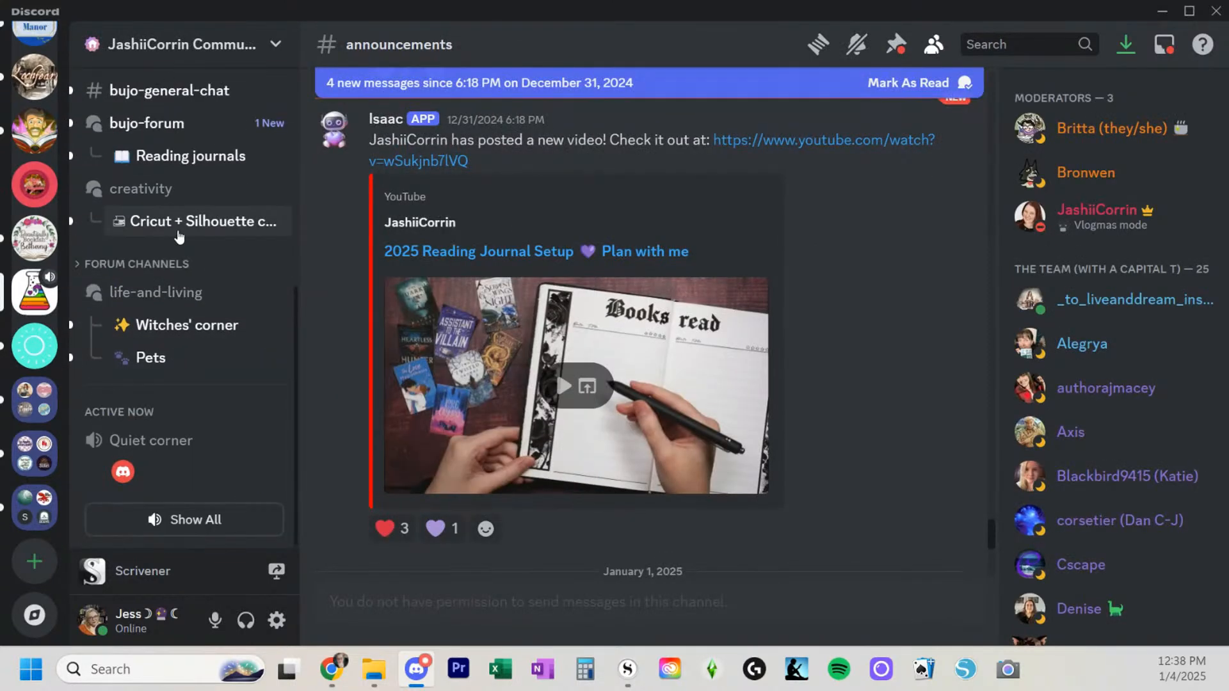
Open the life-and-living forum channel and browse its list of posts from start to end
left_click(181, 291)
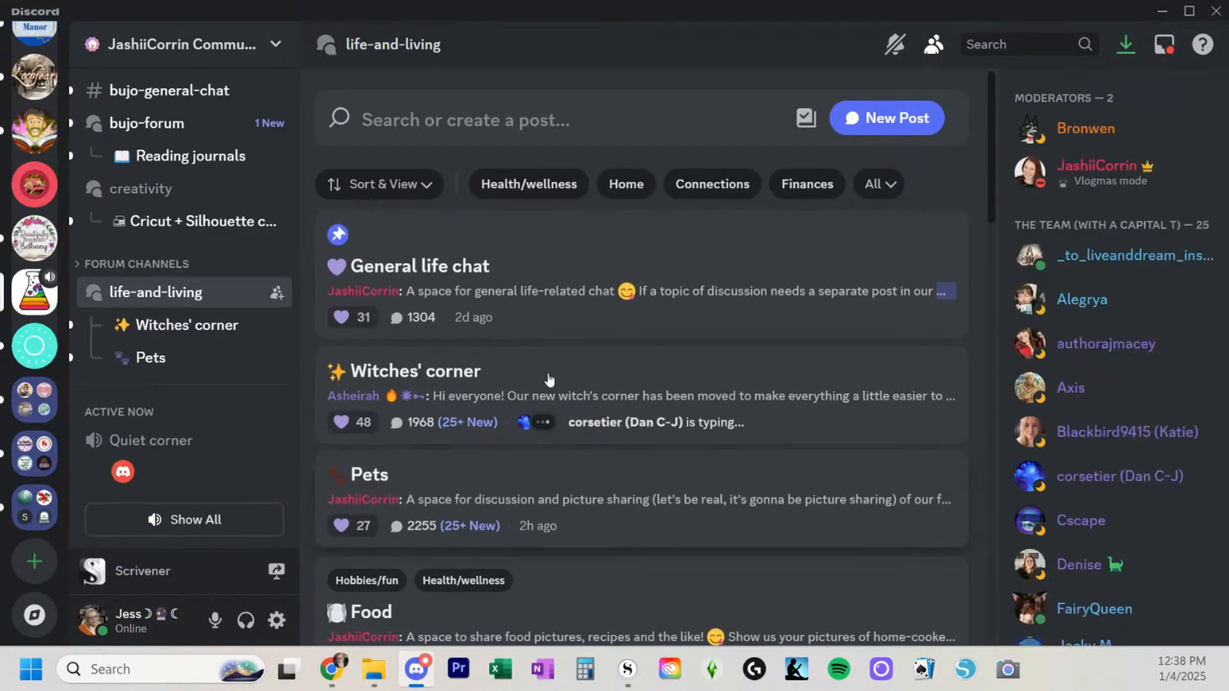
scroll(546, 381, "down", 6)
scroll(546, 366, "down", 10)
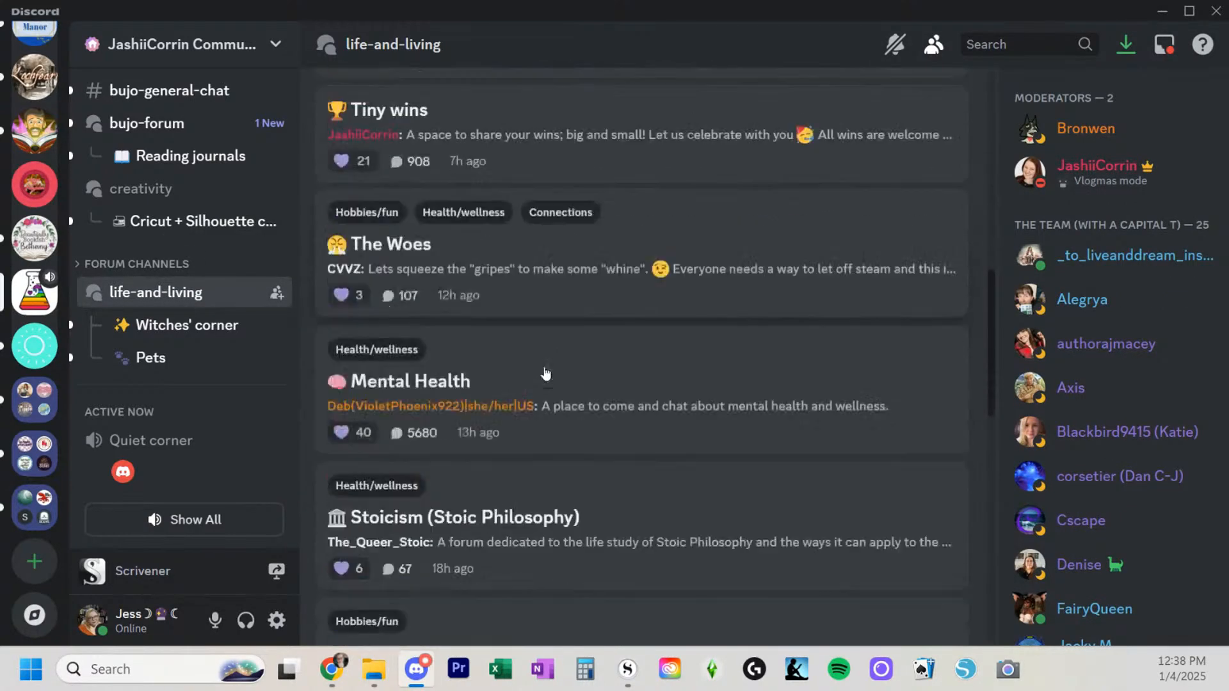
scroll(574, 430, "down", 5)
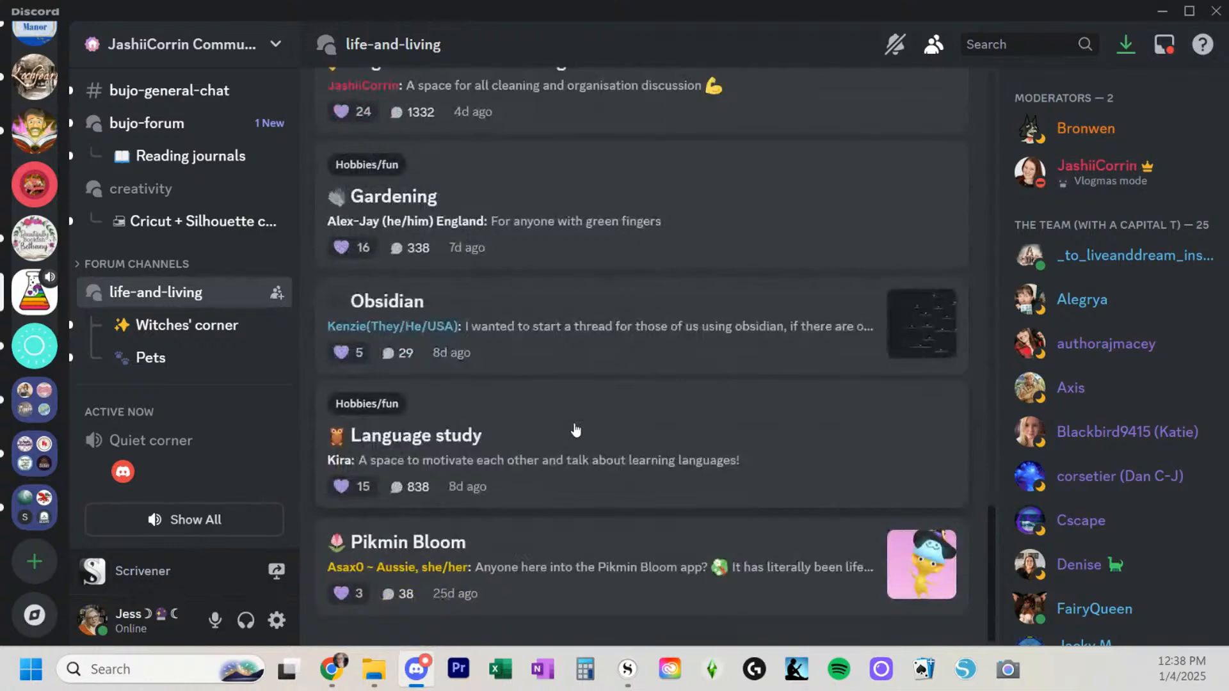
scroll(576, 430, "up", 20)
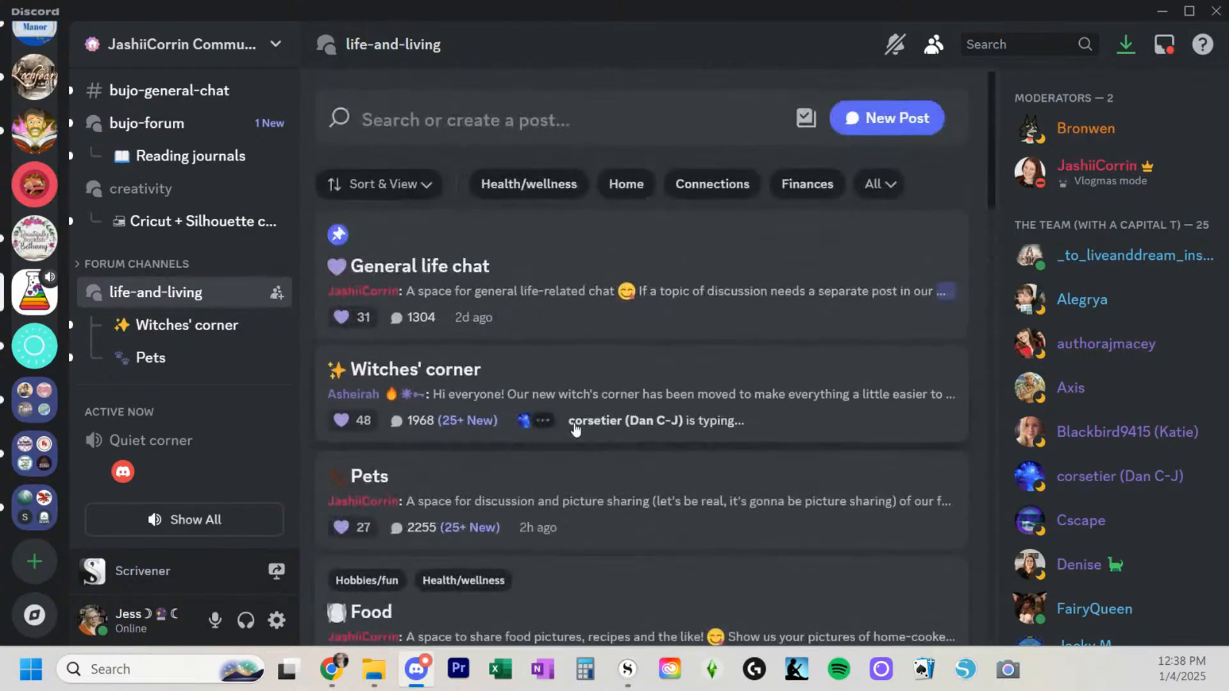
Open the pinned General life chat post in the forum and look through its messages
left_click(578, 318)
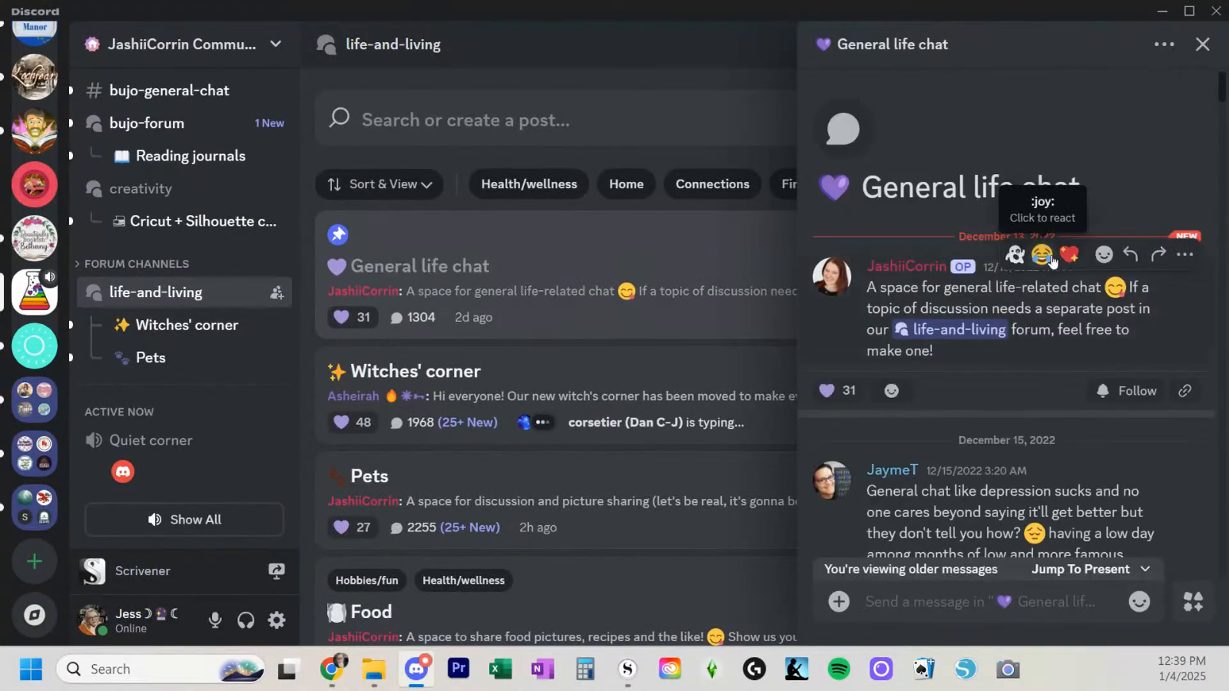
scroll(1050, 275, "down", 5)
scroll(1052, 285, "down", 15)
scroll(1082, 299, "up", 15)
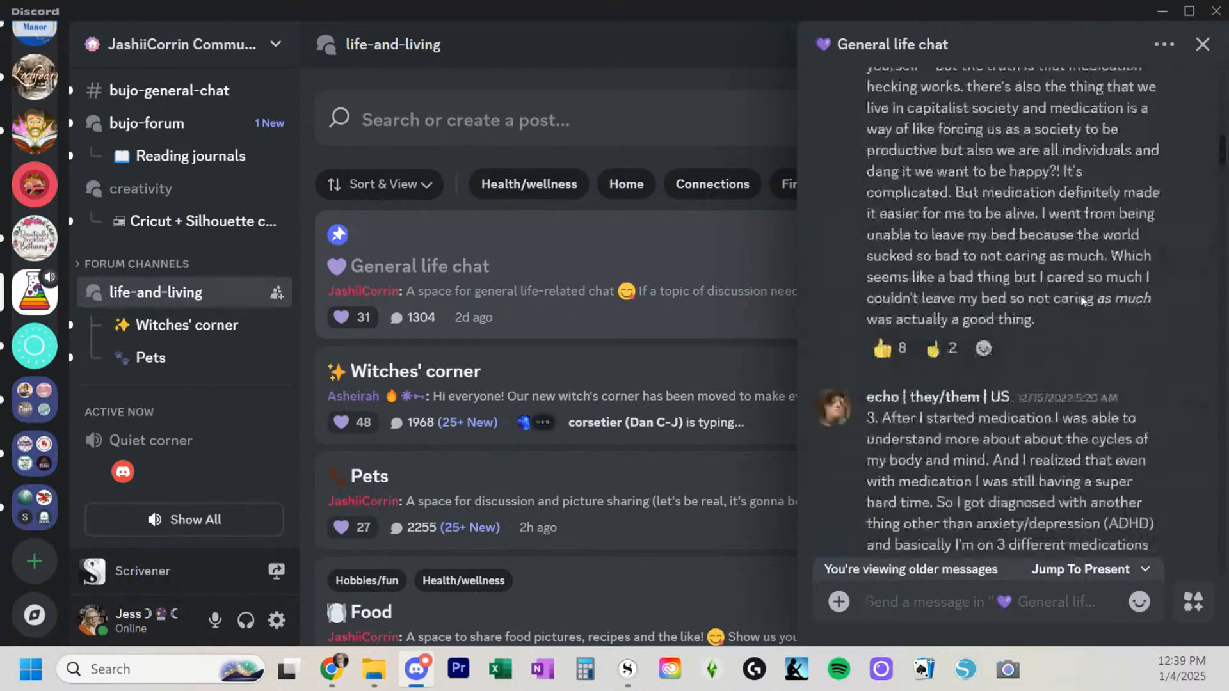
scroll(1082, 301, "up", 5)
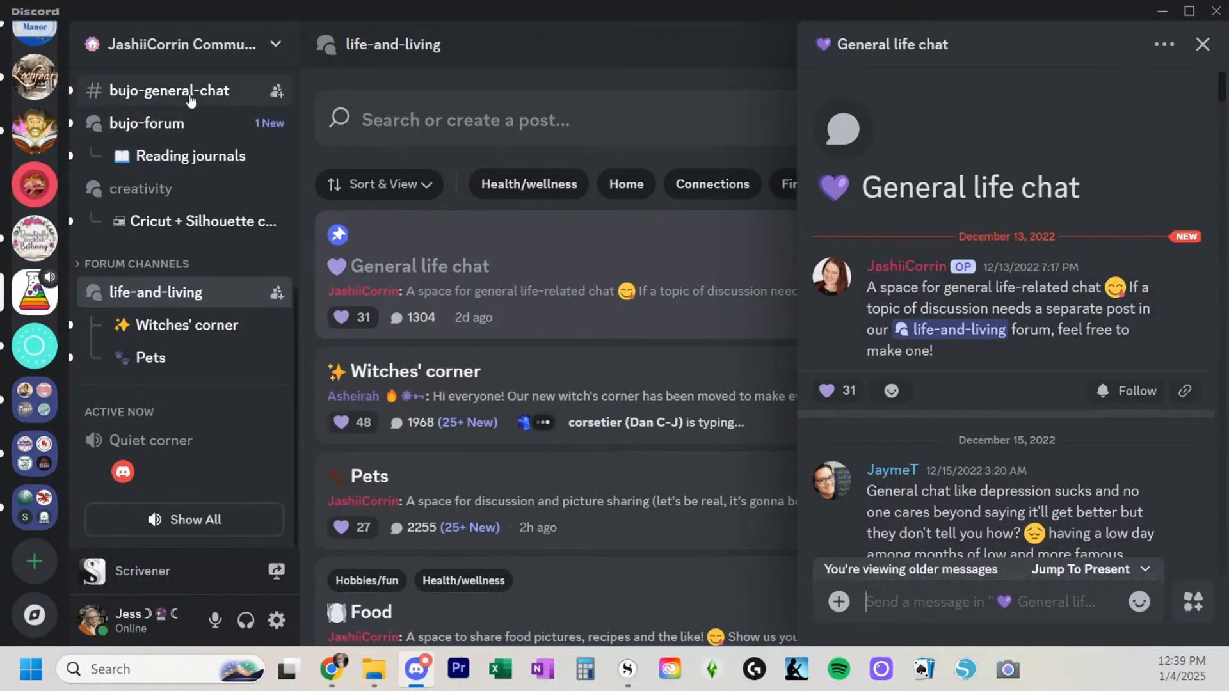
Return to the Hexed Annex server
scroll(38, 160, "up", 5)
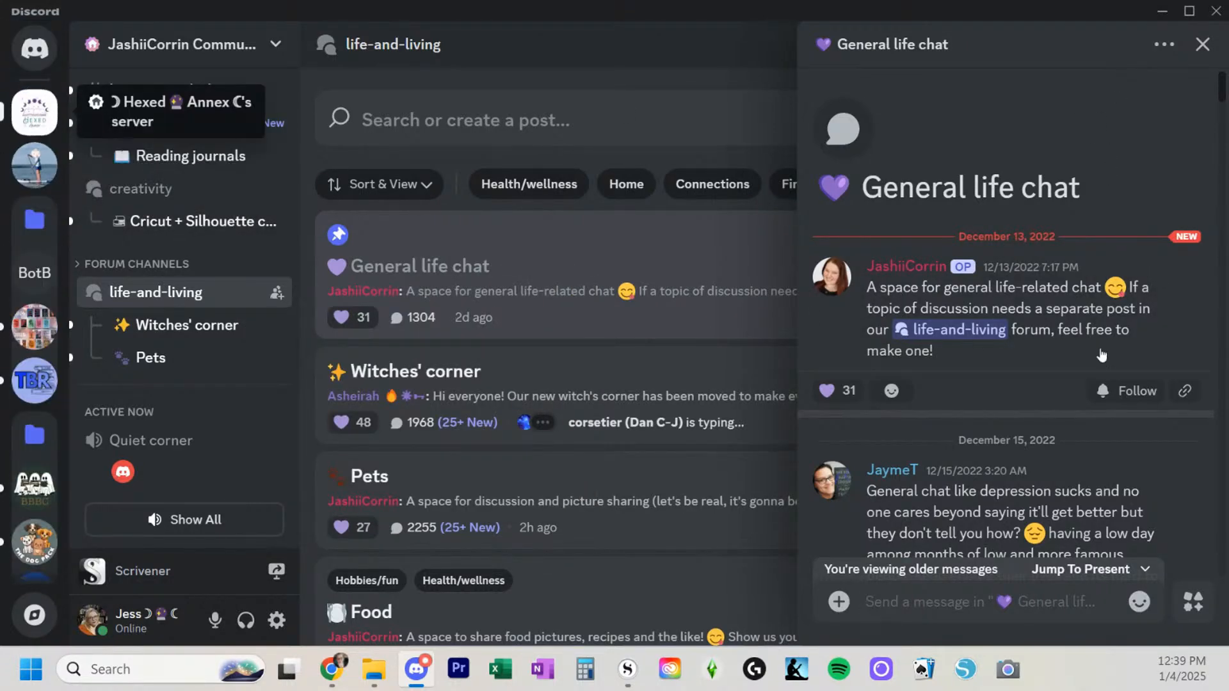
left_click(35, 112)
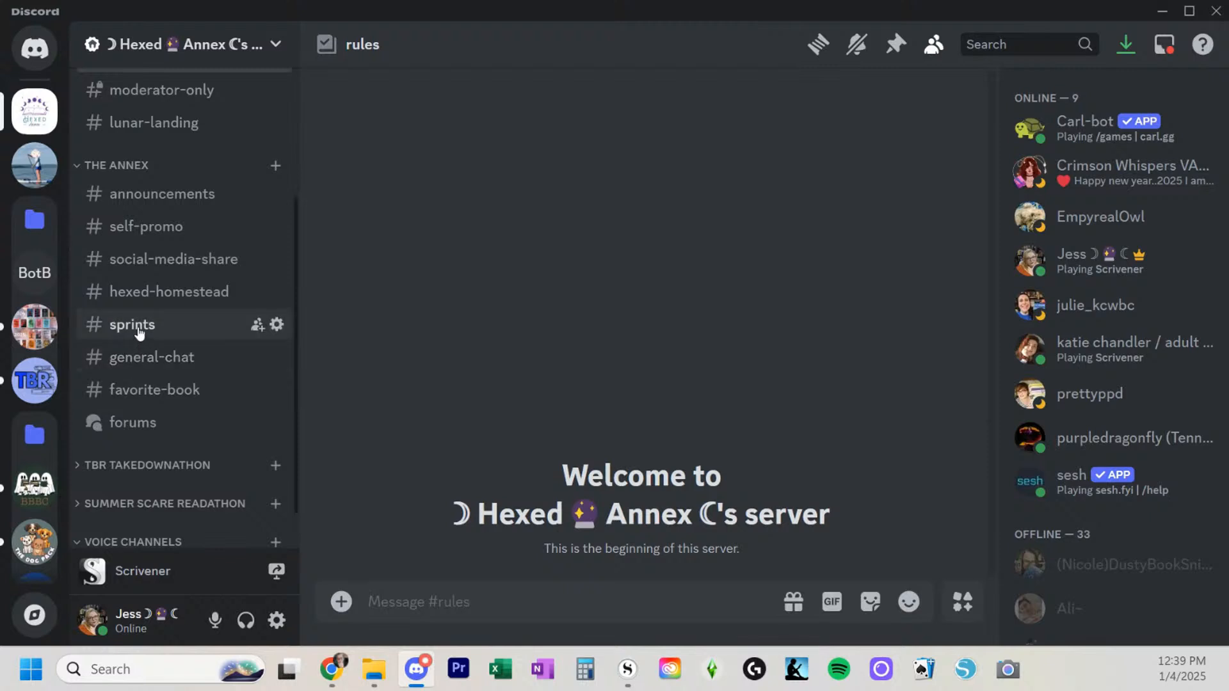